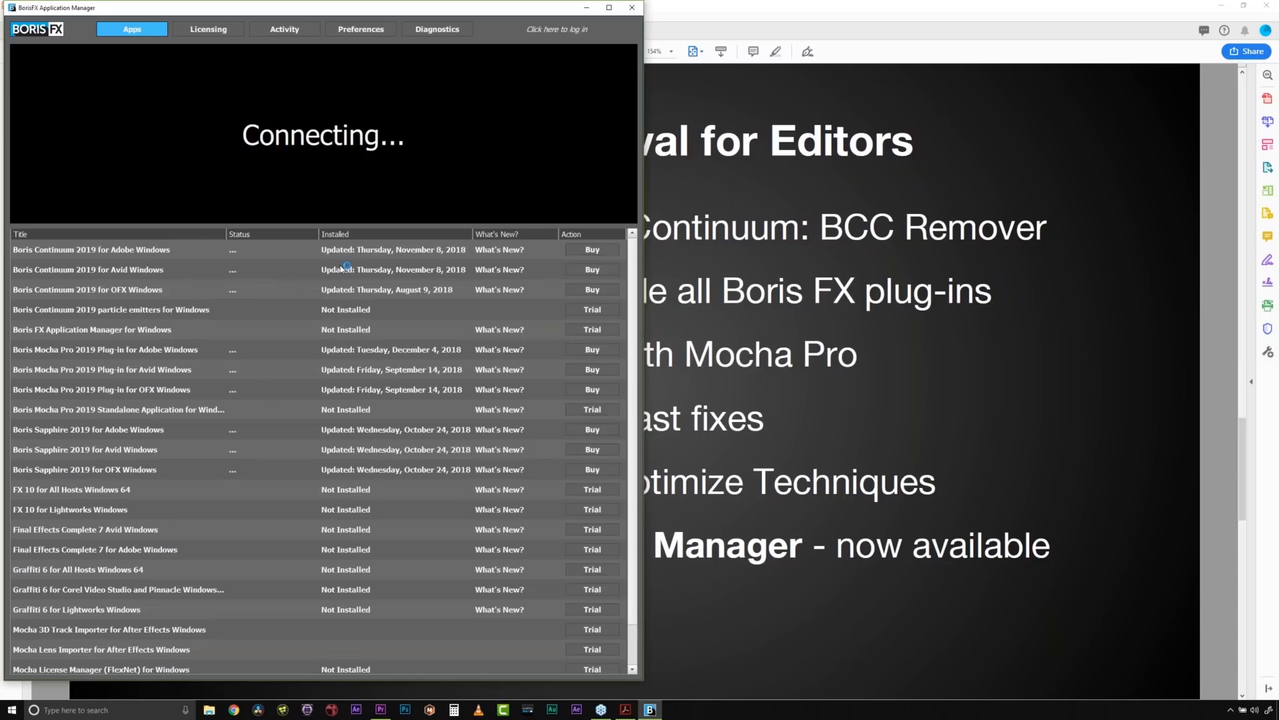
- Review the Boris FX product list with its license status, install dates and update or trial options
scroll(527, 296, down, 1)
scroll(547, 333, up, 2)
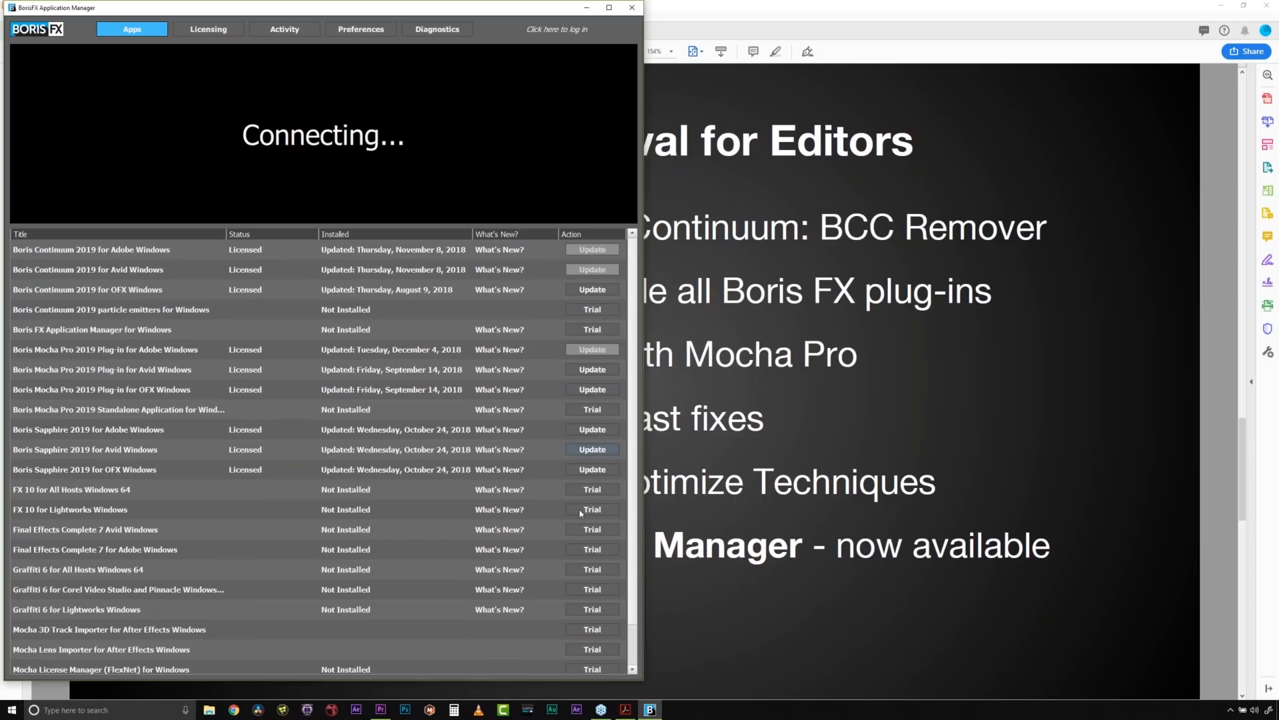
scroll(582, 606, down, 1)
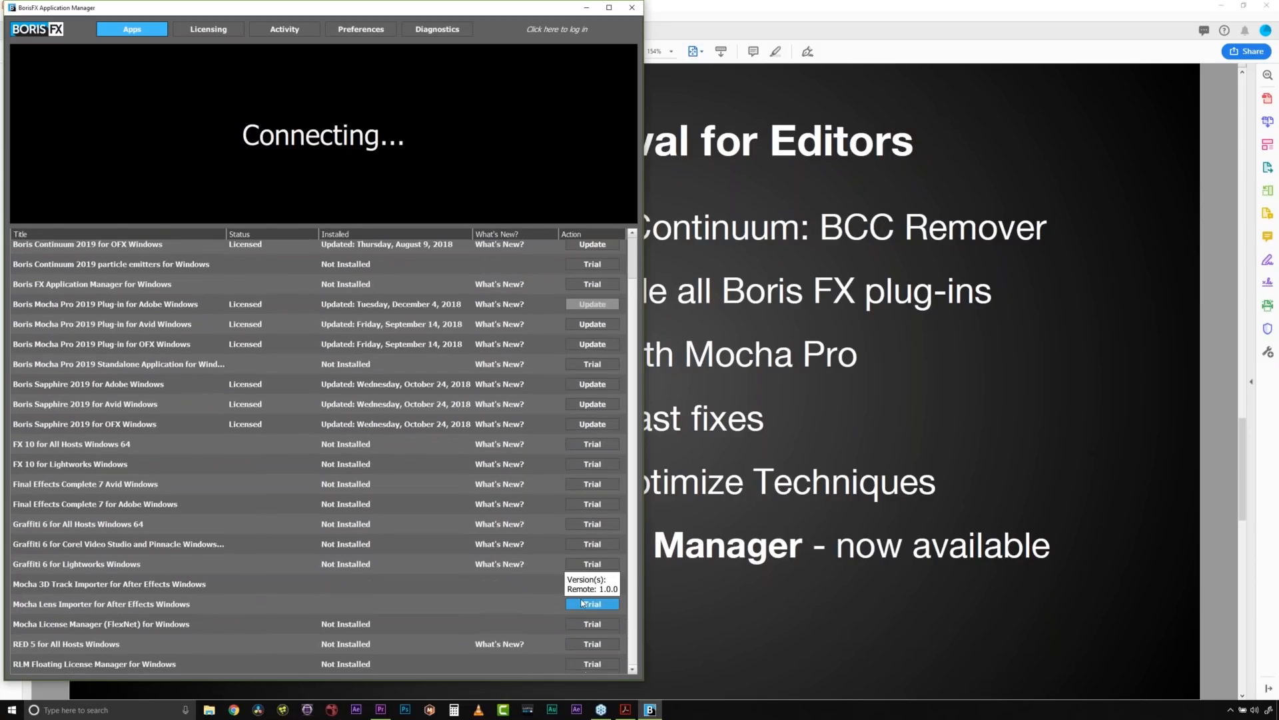
scroll(581, 606, up, 1)
- Look through the application manager's licensing, activity, preferences and diagnostics sections, ending back at the licensing overview
click(219, 31)
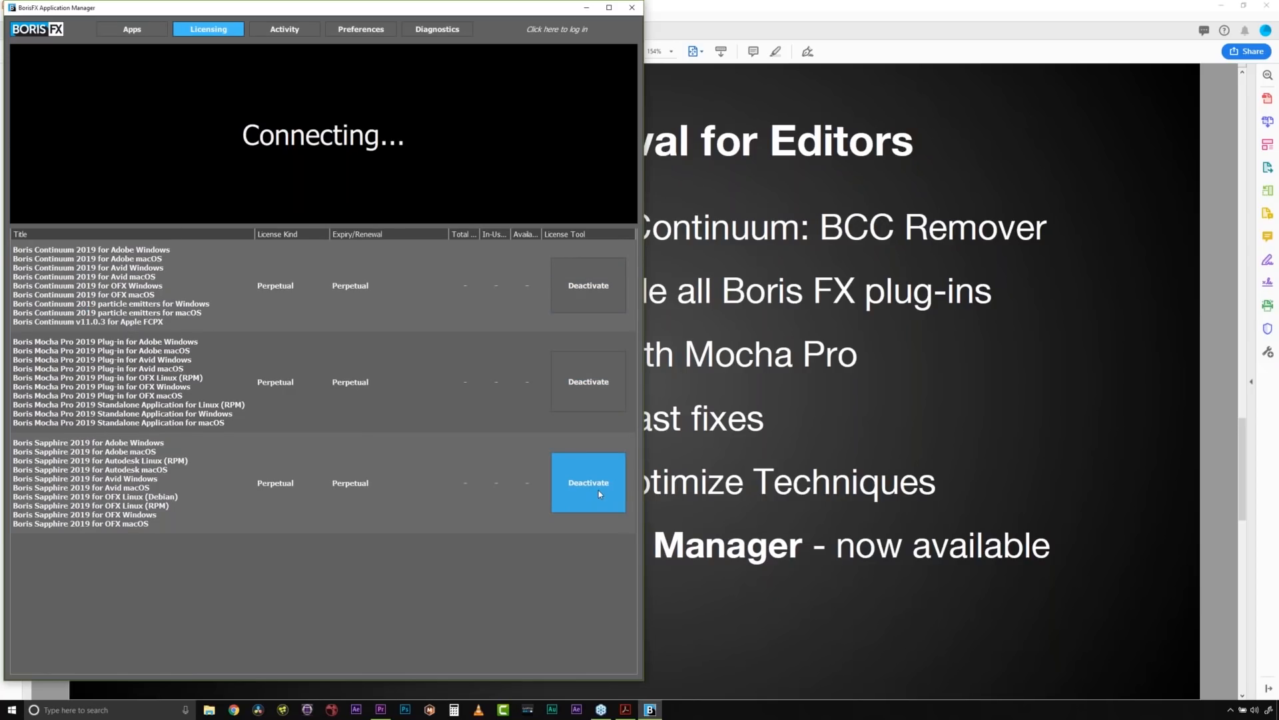
click(285, 29)
click(371, 32)
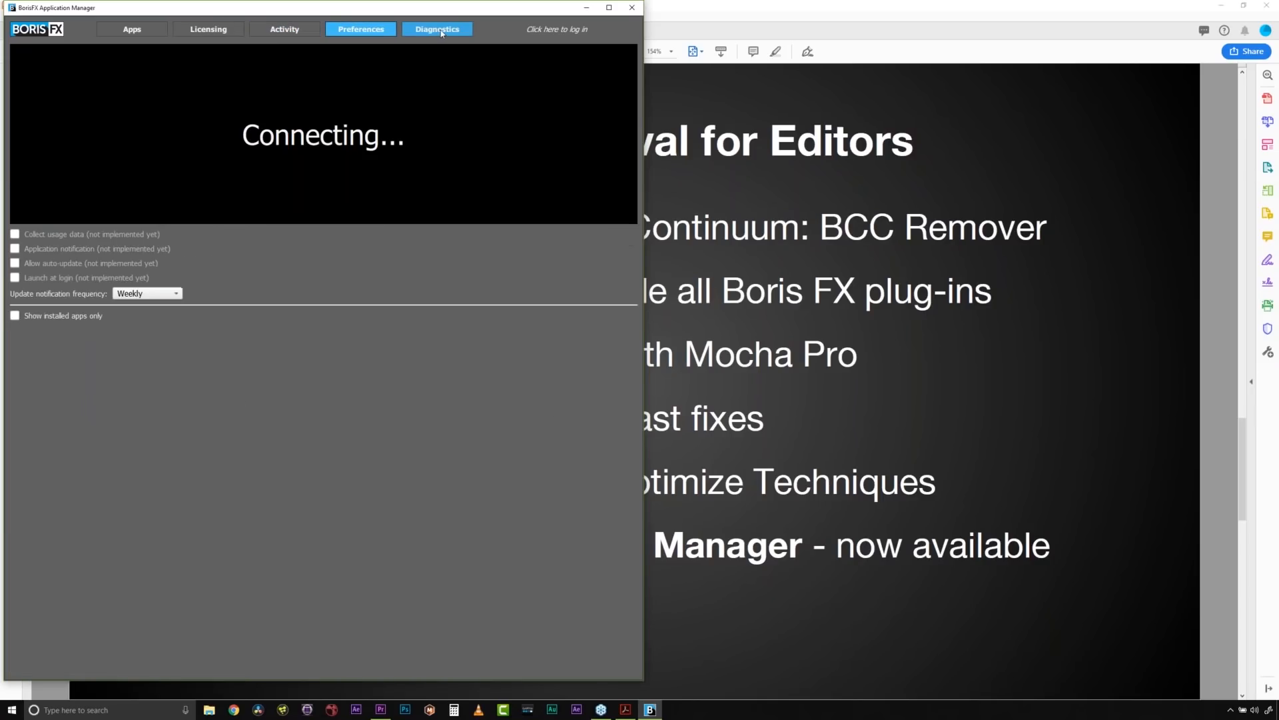
click(442, 31)
click(208, 29)
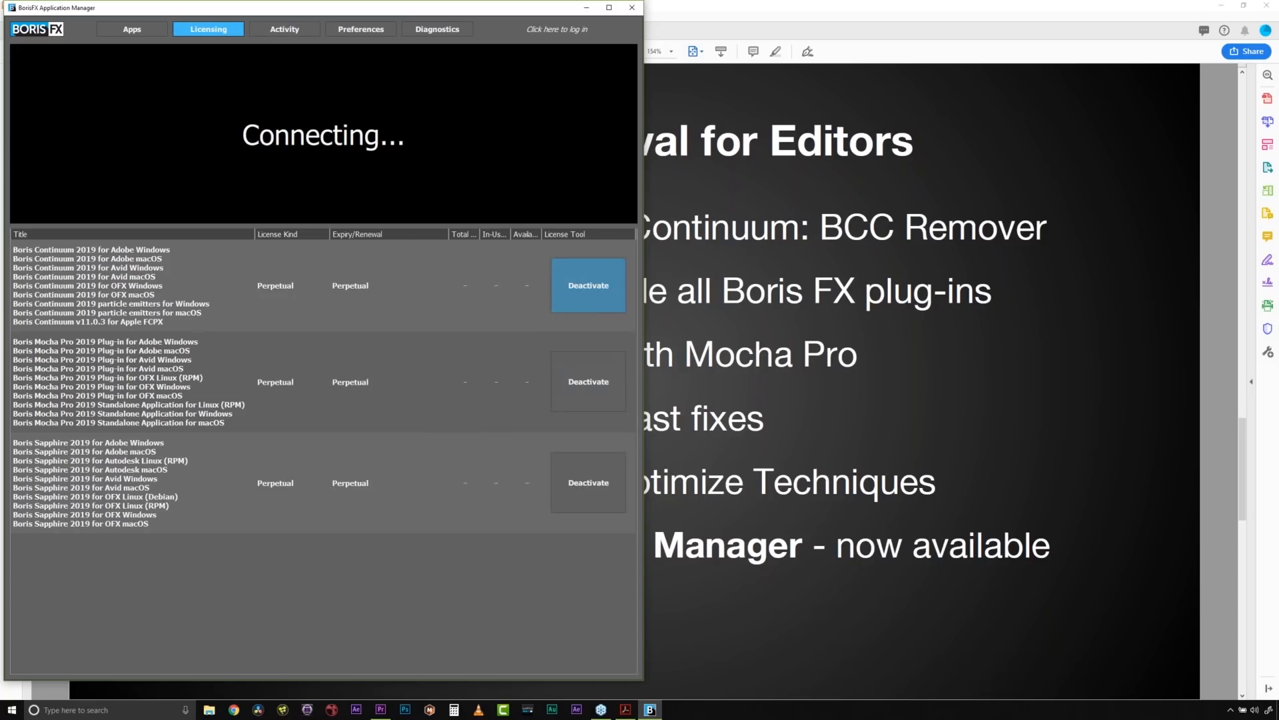
- Return to the application list and examine all listed plug-ins from start to end
click(145, 27)
scroll(393, 389, down, 3)
scroll(394, 394, up, 3)
scroll(393, 390, down, 2)
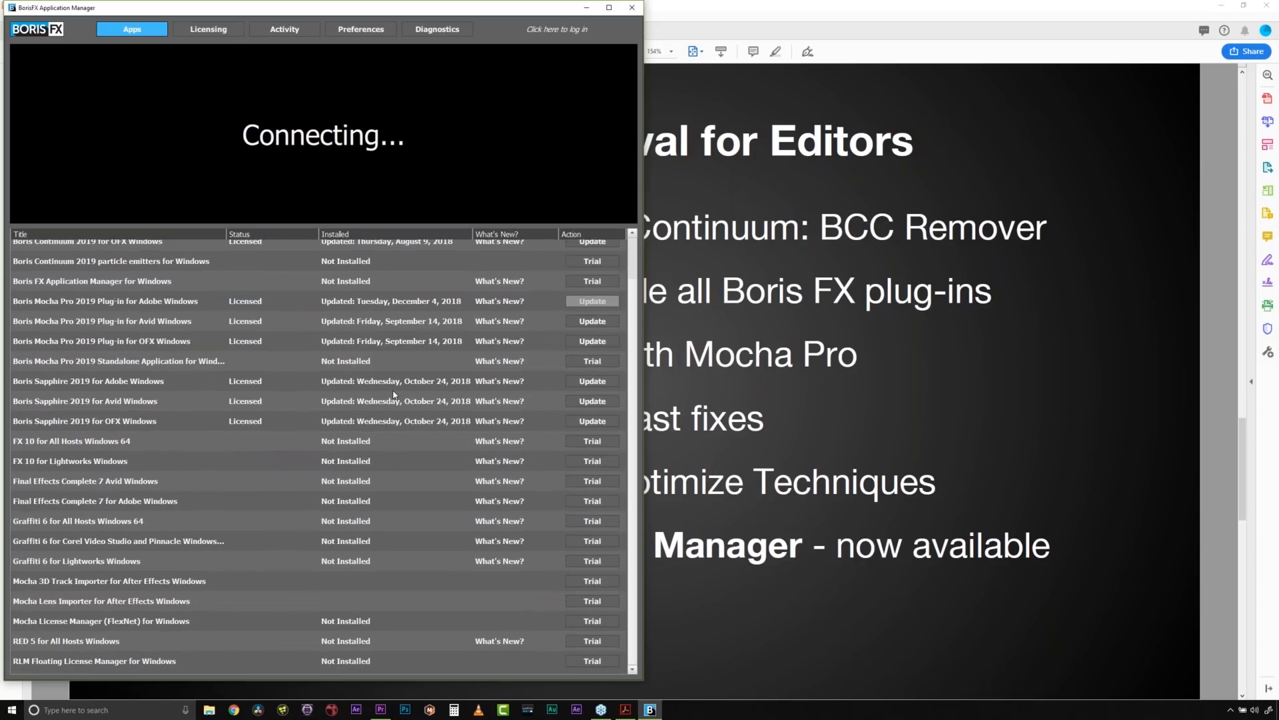
scroll(393, 389, up, 2)
scroll(393, 394, down, 2)
scroll(394, 394, up, 2)
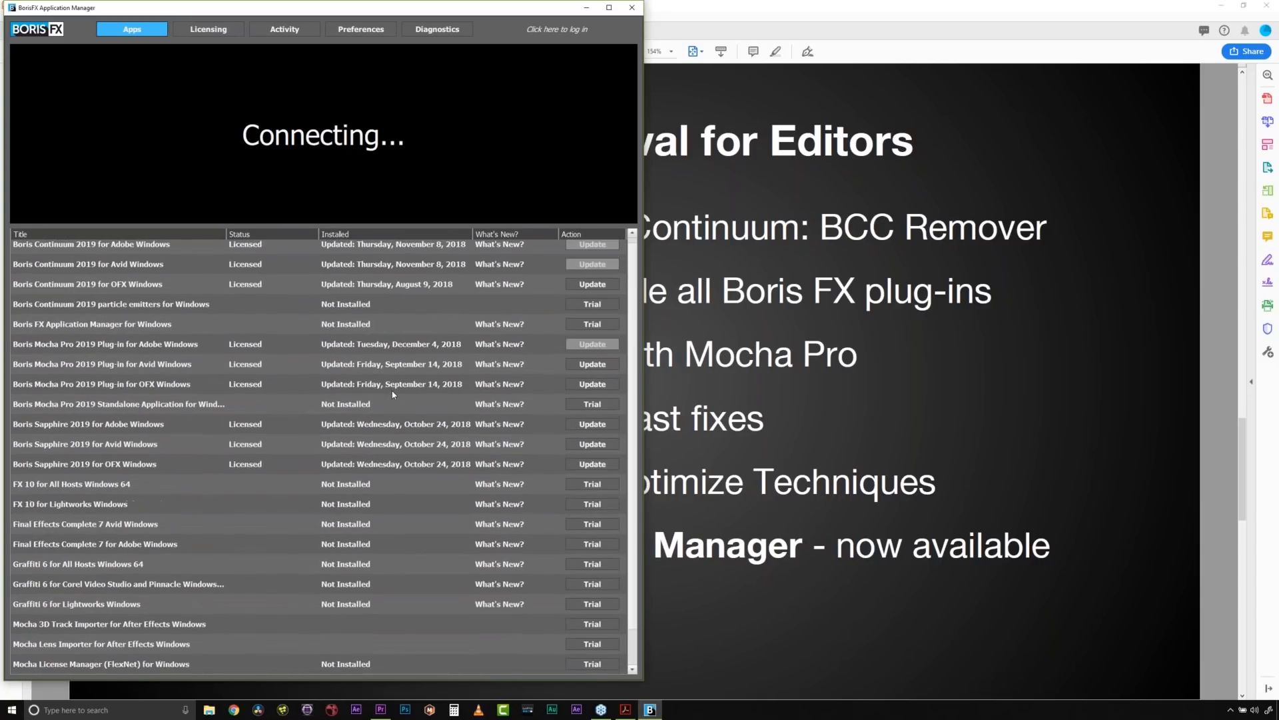
scroll(392, 394, down, 2)
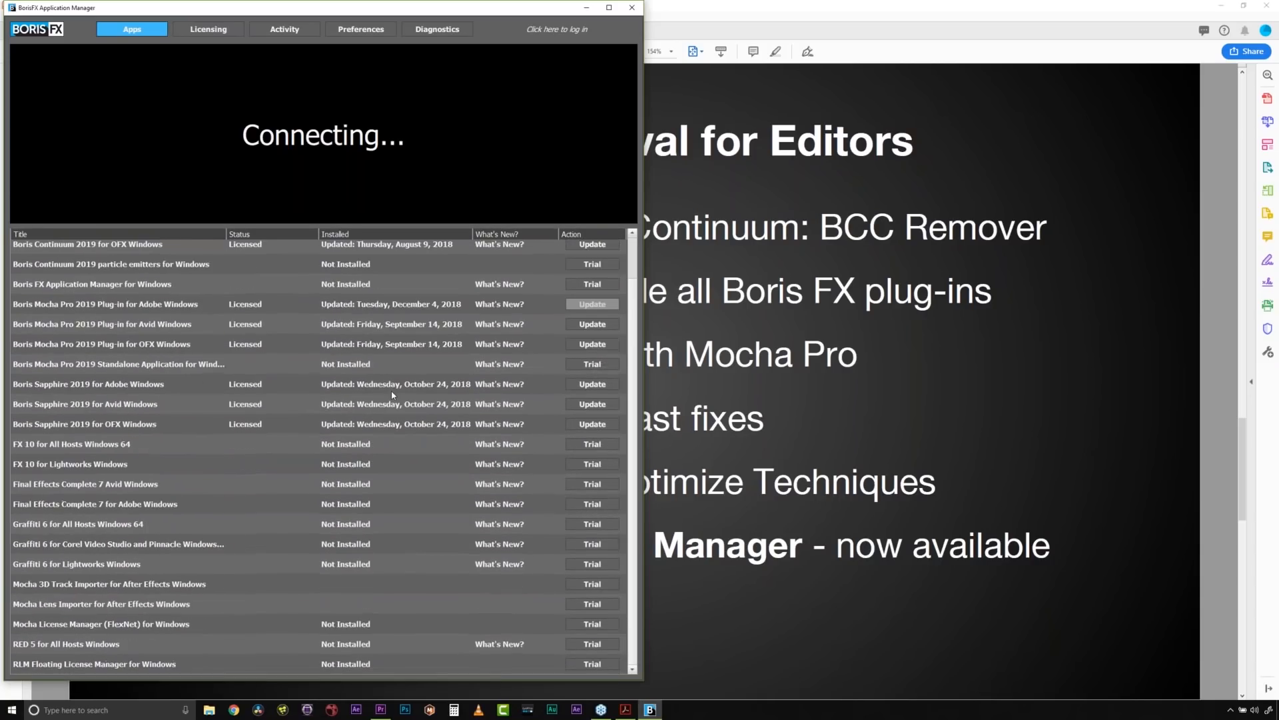
scroll(391, 394, up, 2)
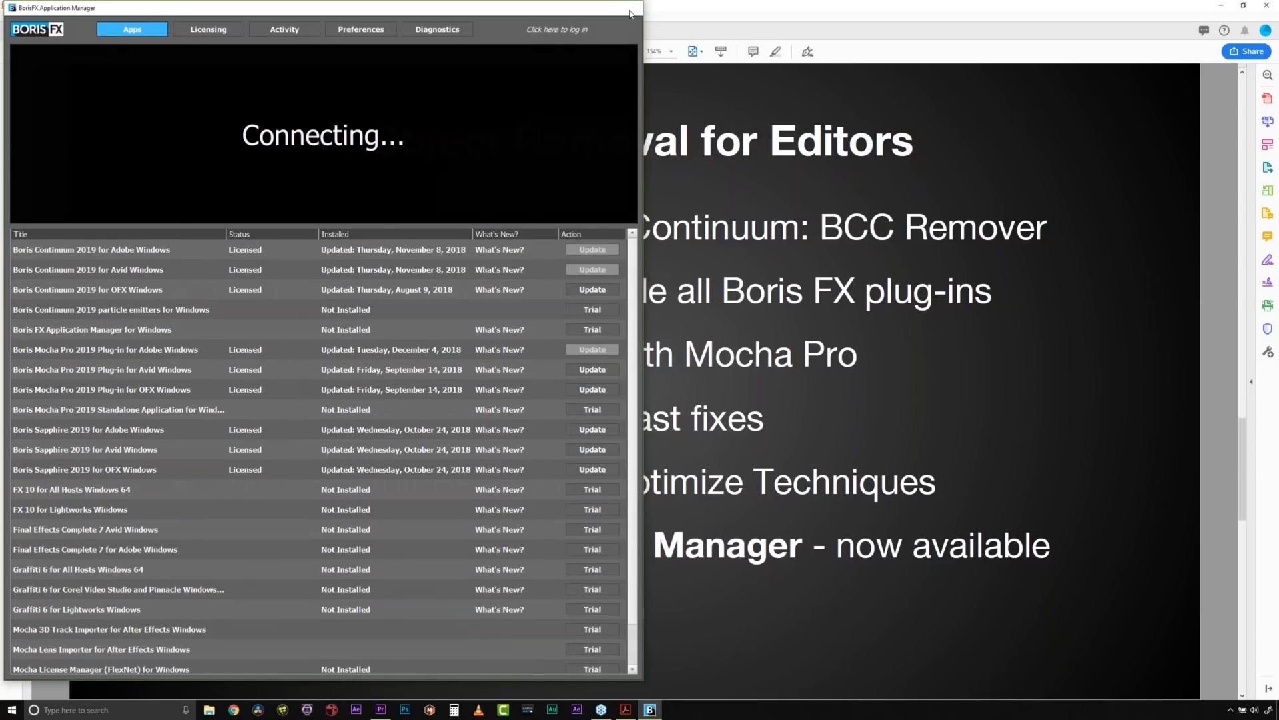
- Close the Boris FX Application Manager and minimize the webinar PDF after its last page to return to Premiere Pro
click(631, 8)
scroll(822, 498, down, 3)
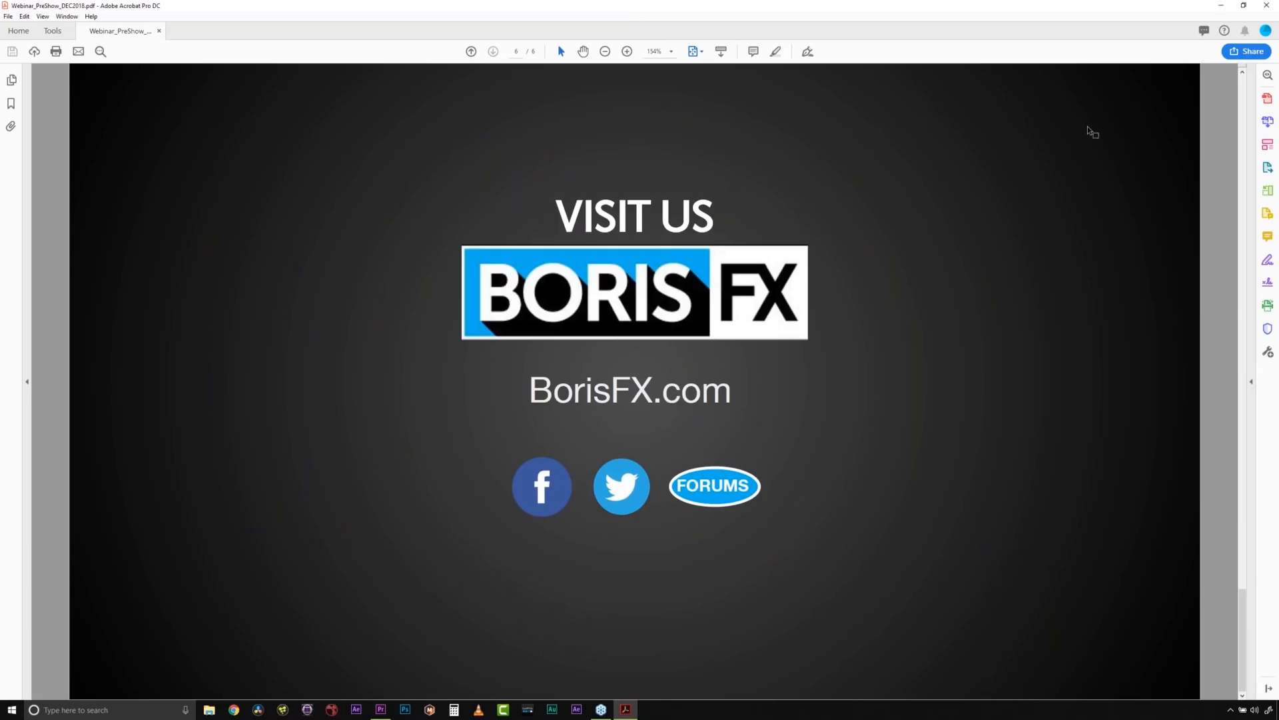
click(1221, 7)
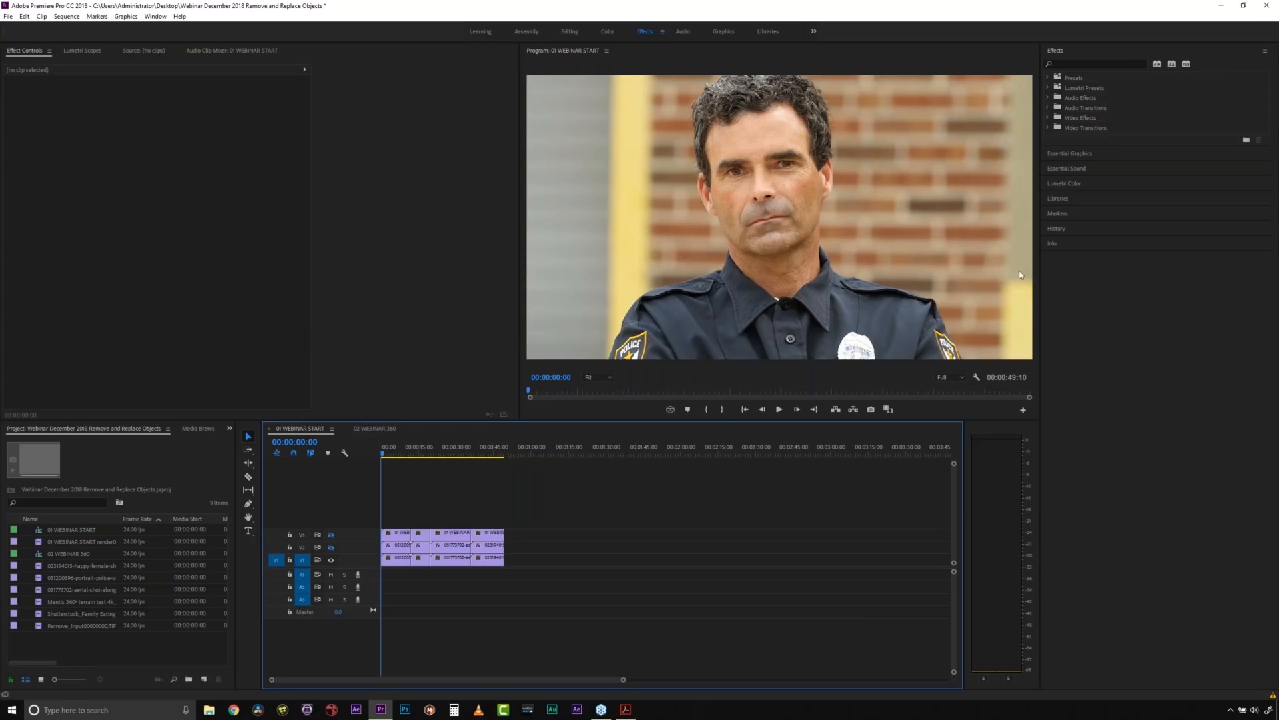
- Preview the shots in the 01 WEBINAR START sequence at several points along the timeline
click(413, 456)
click(419, 458)
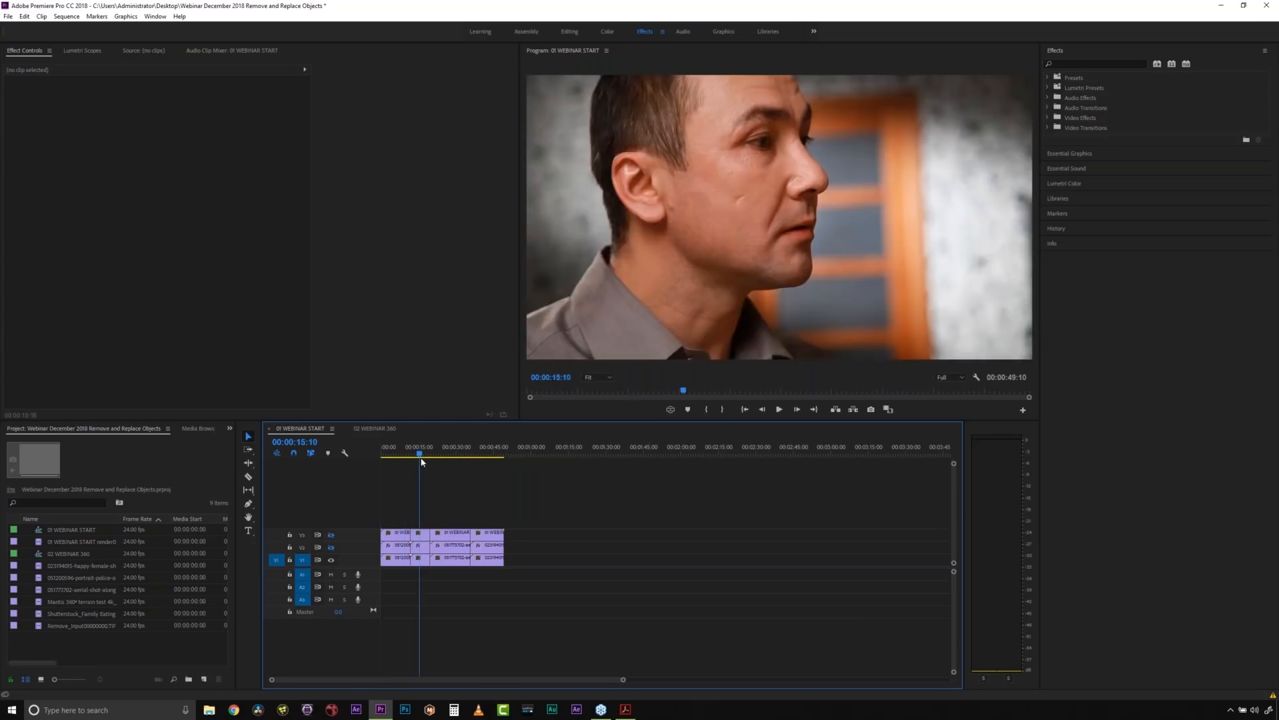
click(448, 458)
click(450, 457)
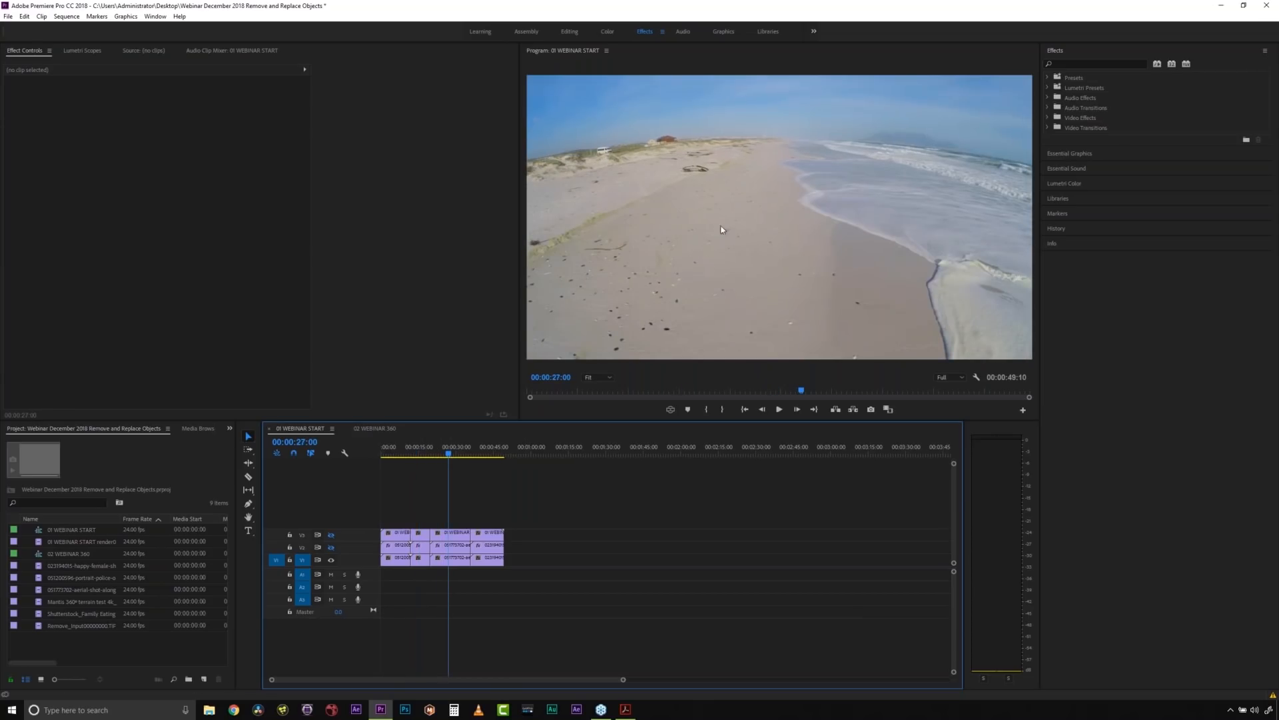
click(487, 457)
click(477, 456)
drag(477, 454, 395, 456)
- View the 02 WEBINAR 360 sequence, and return to the police officer shot at the beginning of 01 WEBINAR START
click(382, 429)
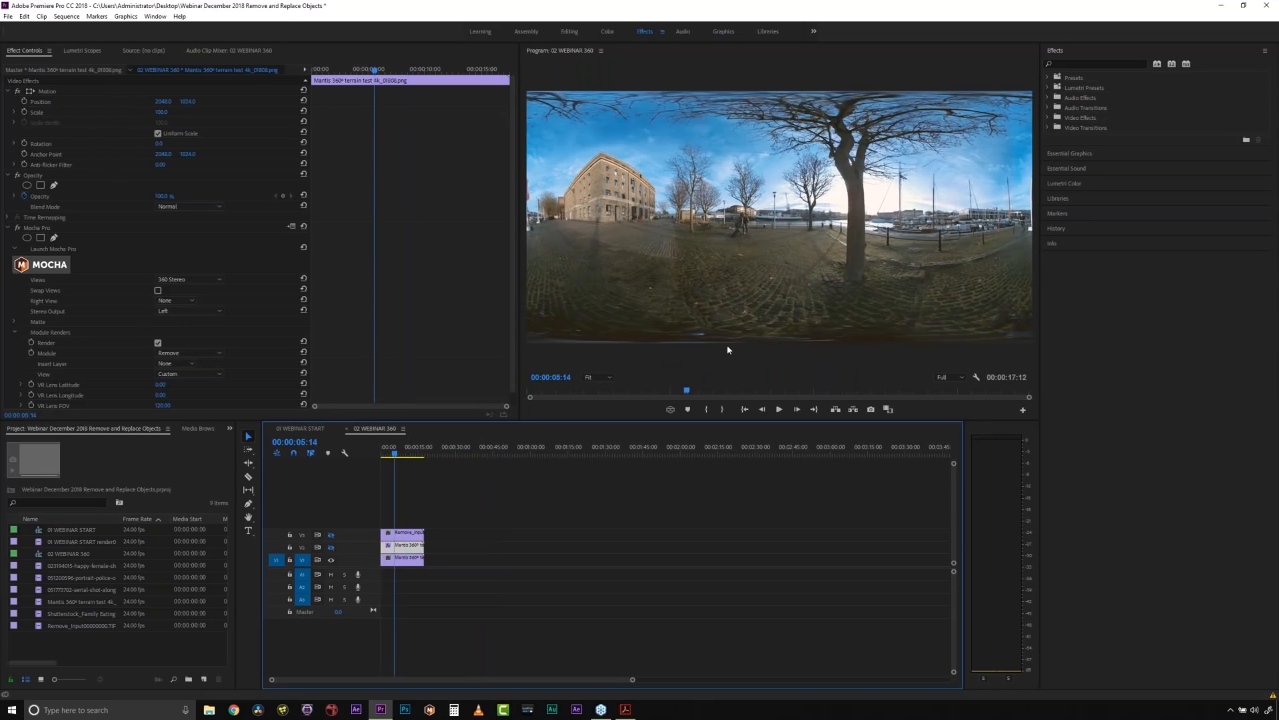
click(307, 431)
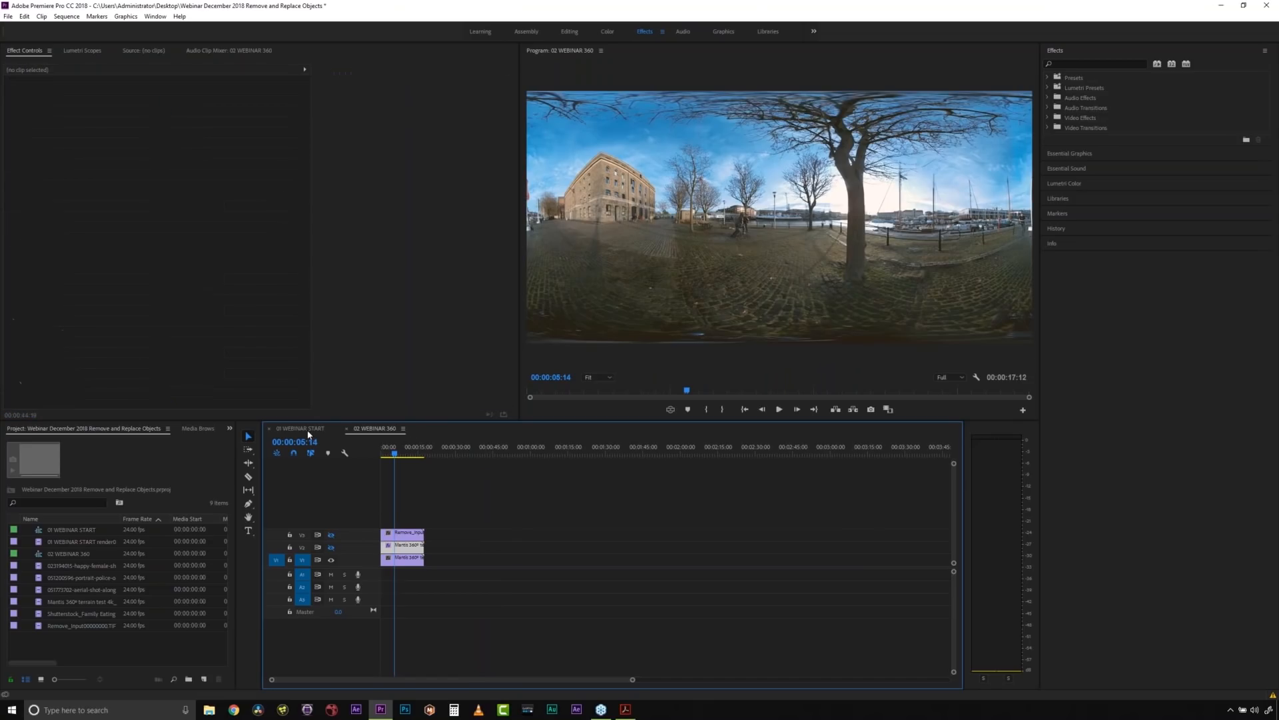
drag(410, 450, 385, 455)
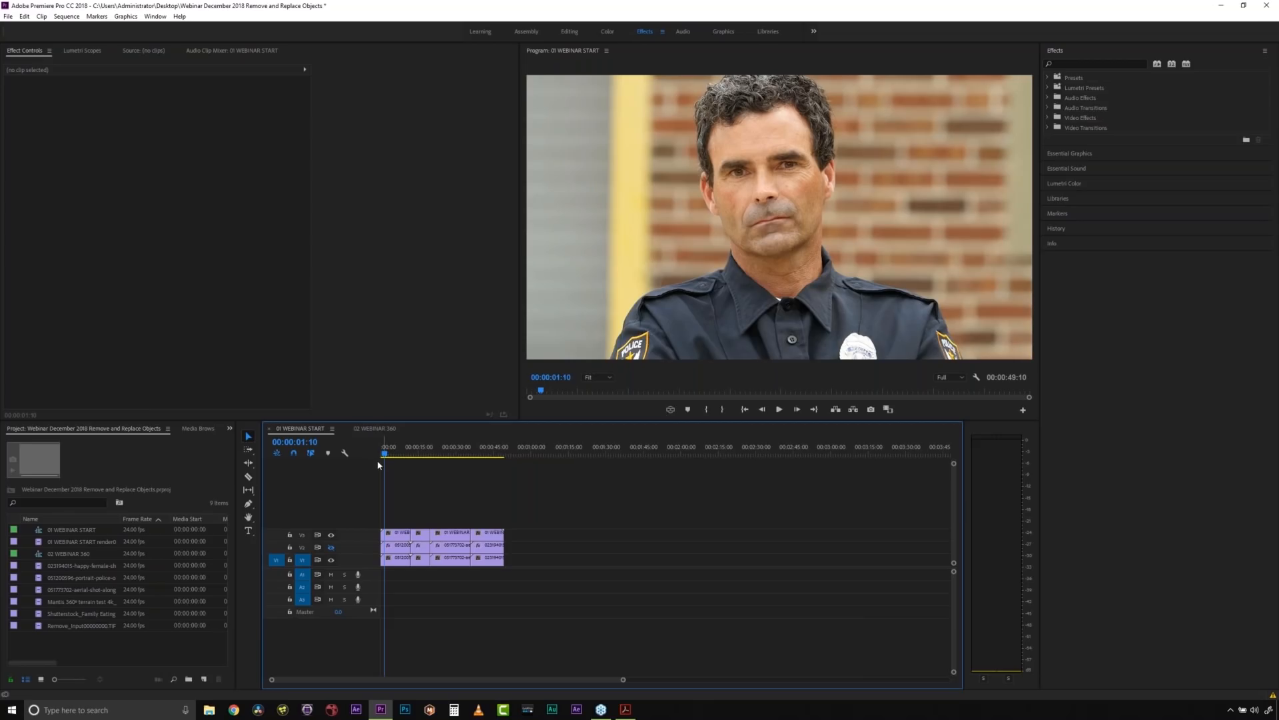
- Compare the police officer shot with and without the V3 and V2 track output at 00:00:03:05
drag(384, 454, 393, 459)
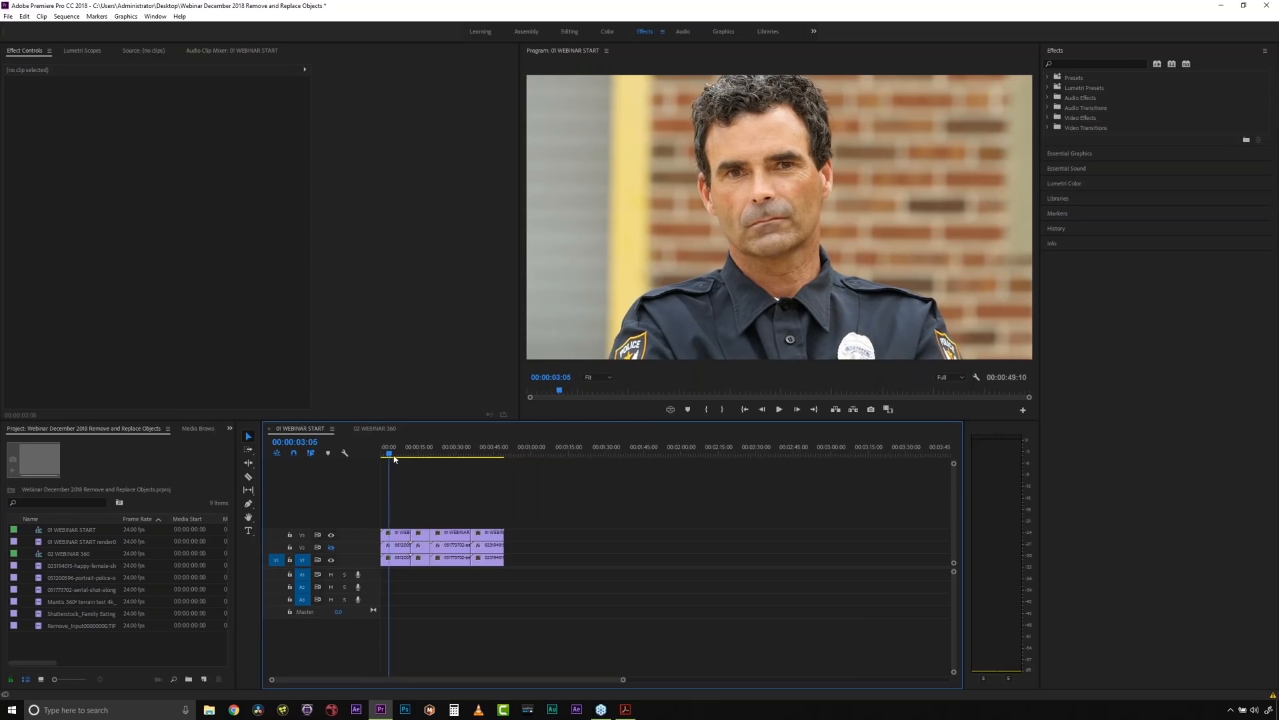
click(331, 535)
click(331, 535)
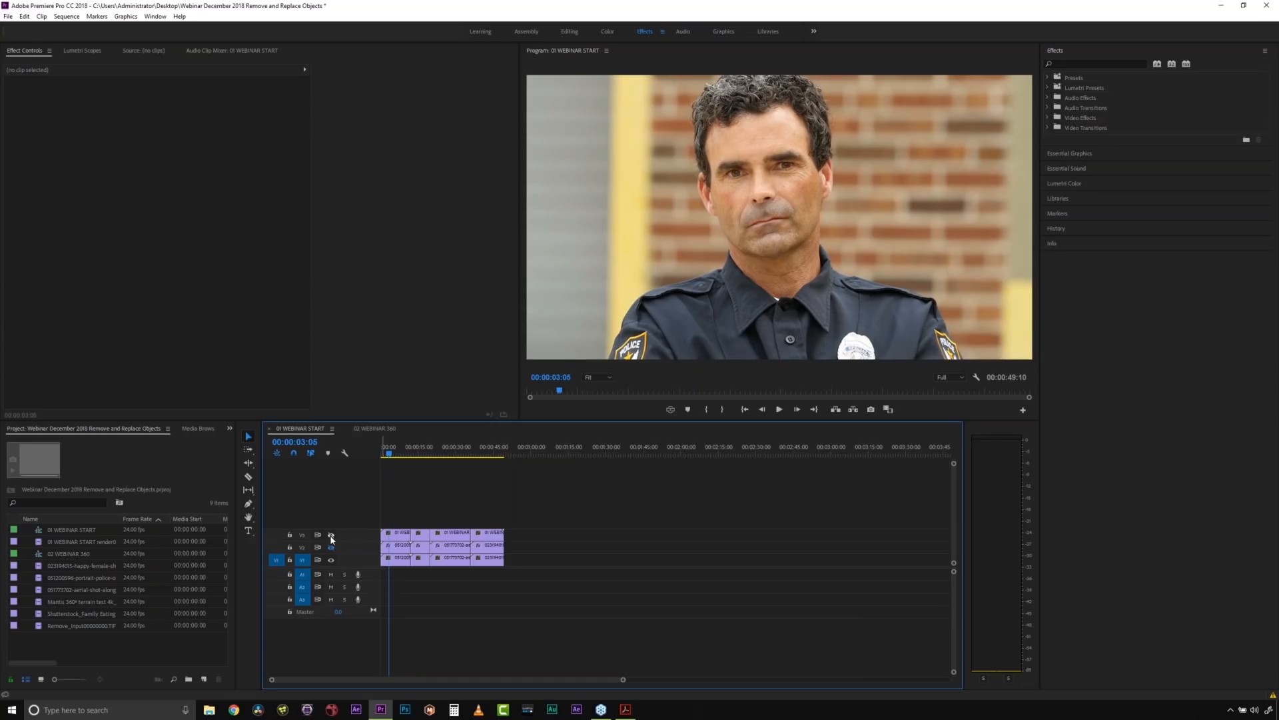
click(331, 535)
click(332, 536)
click(331, 536)
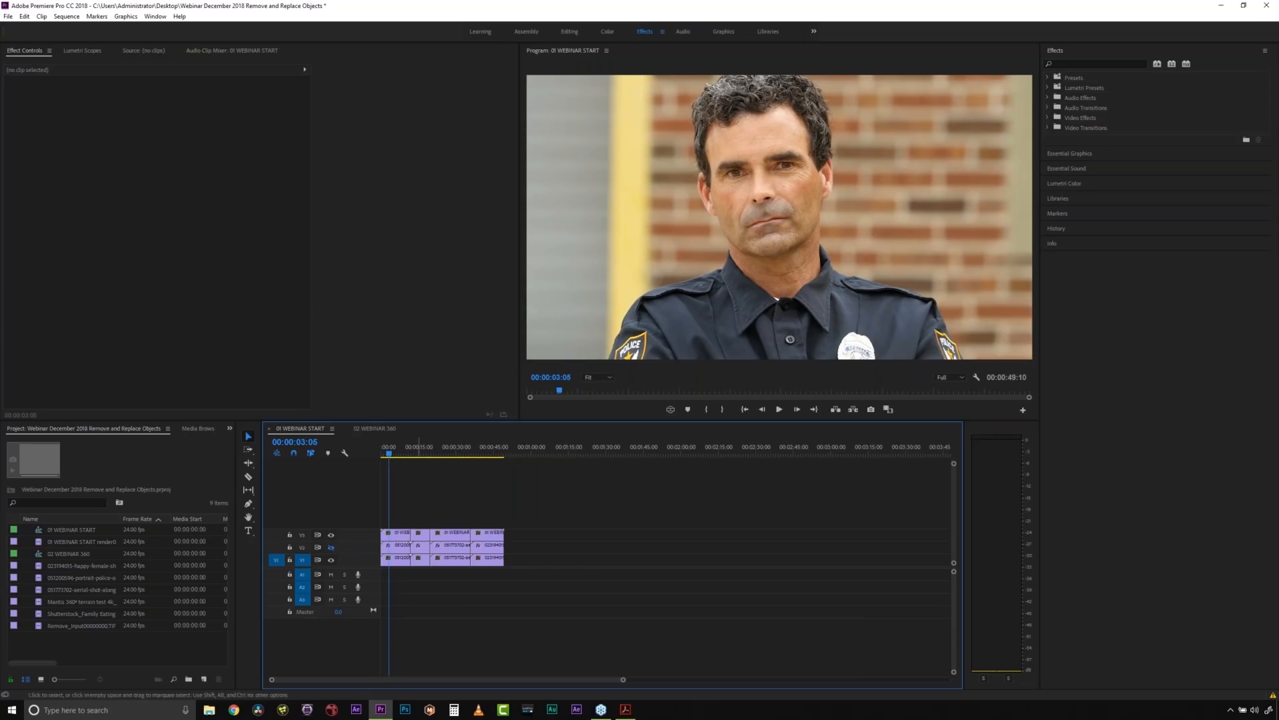
click(332, 546)
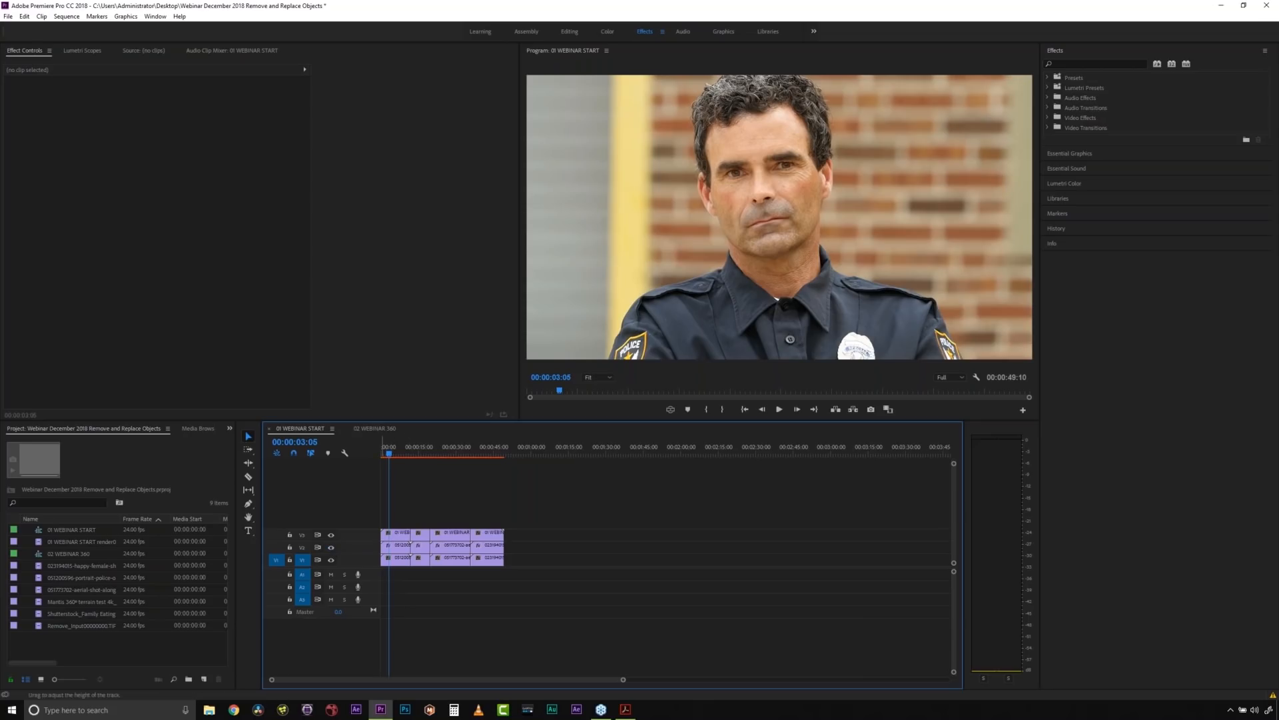
- Find BCC Remover by searching the effects for "remover" and apply it to the police officer clip on V1
click(393, 558)
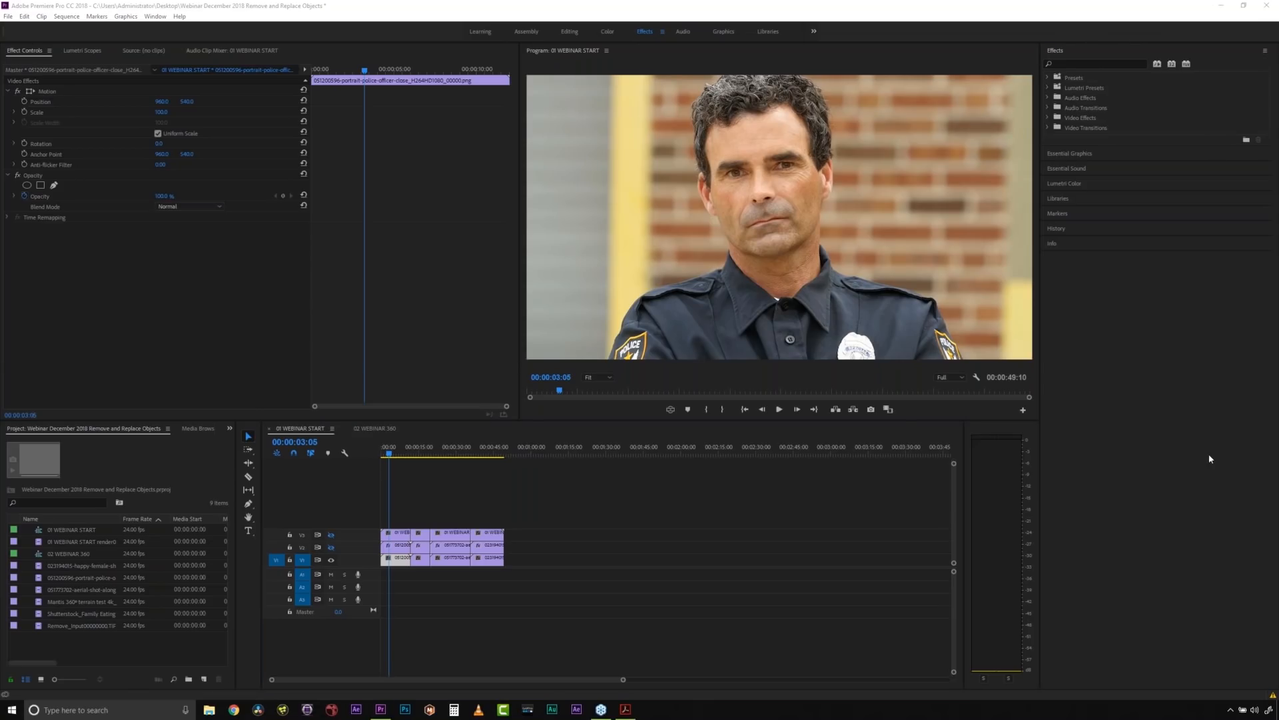
click(1096, 64)
text(b)
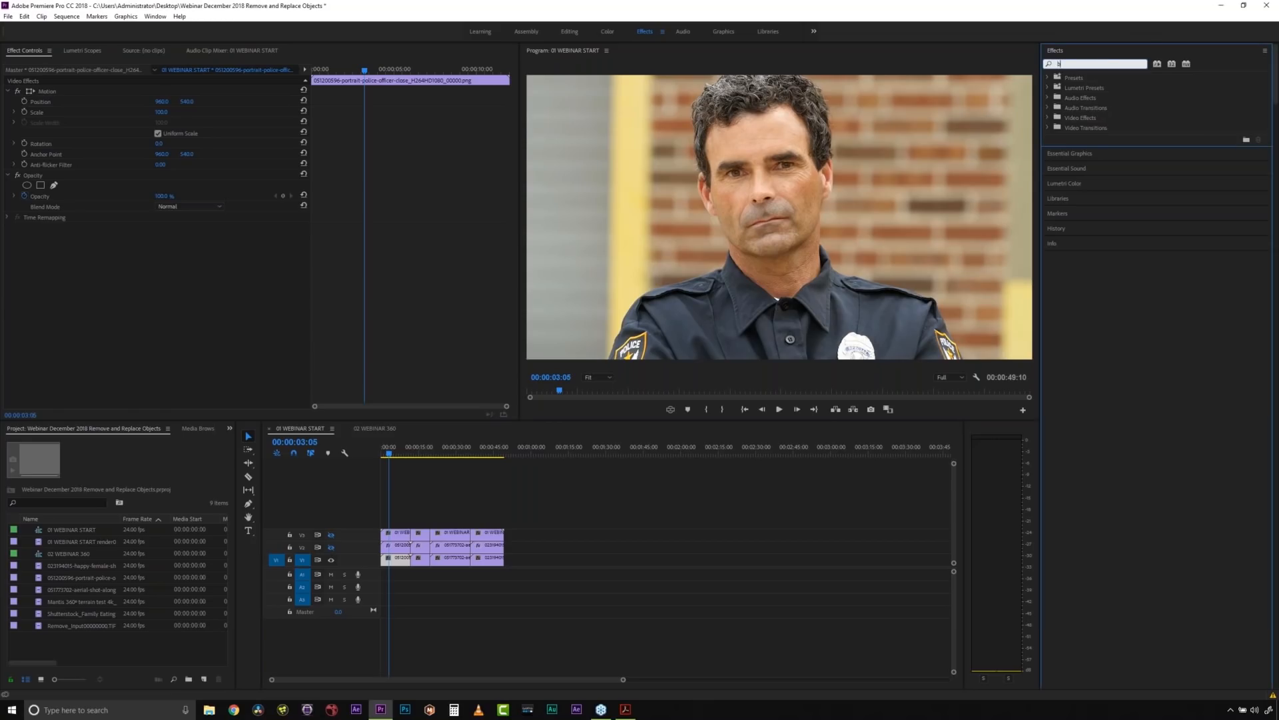
text(emover)
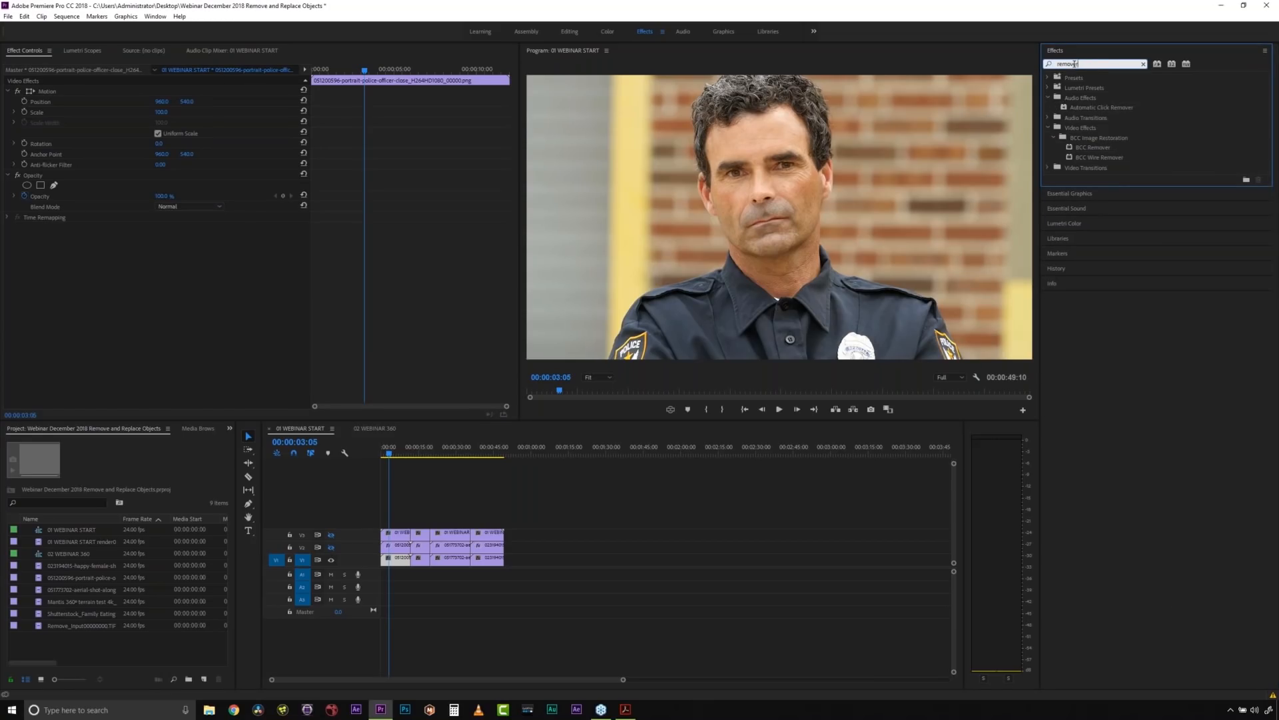
click(1117, 149)
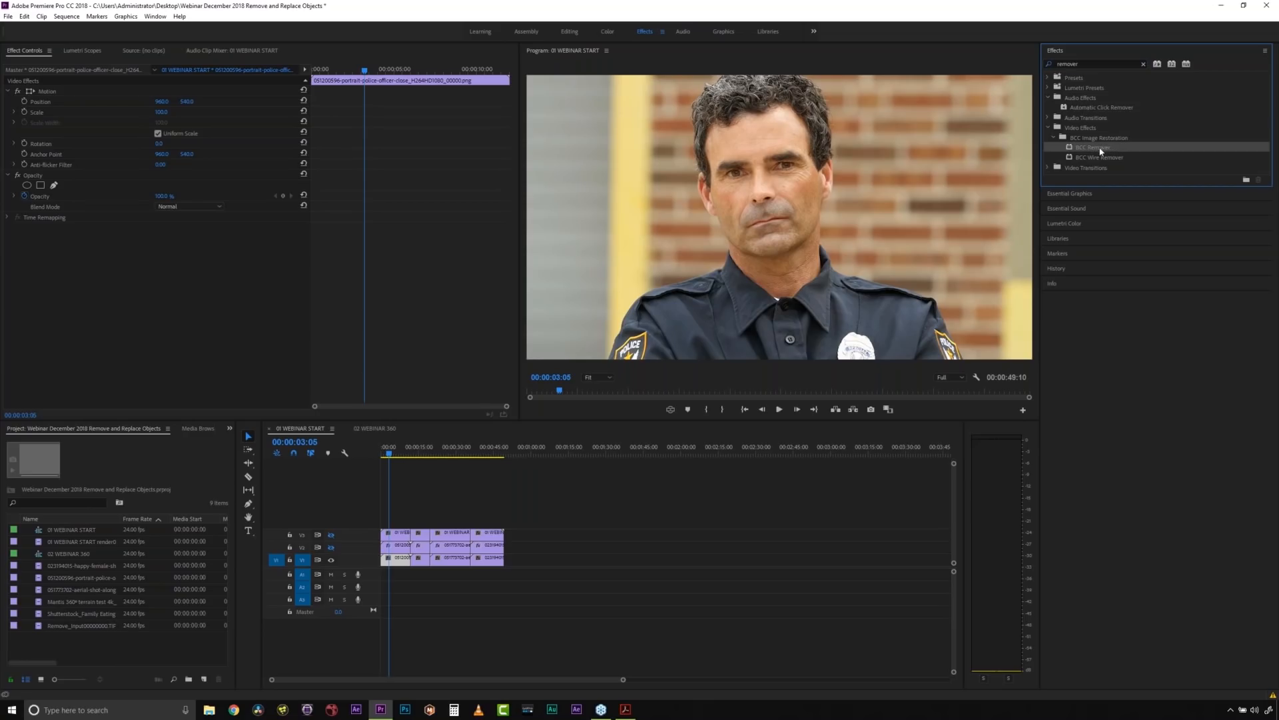
drag(1095, 150, 400, 563)
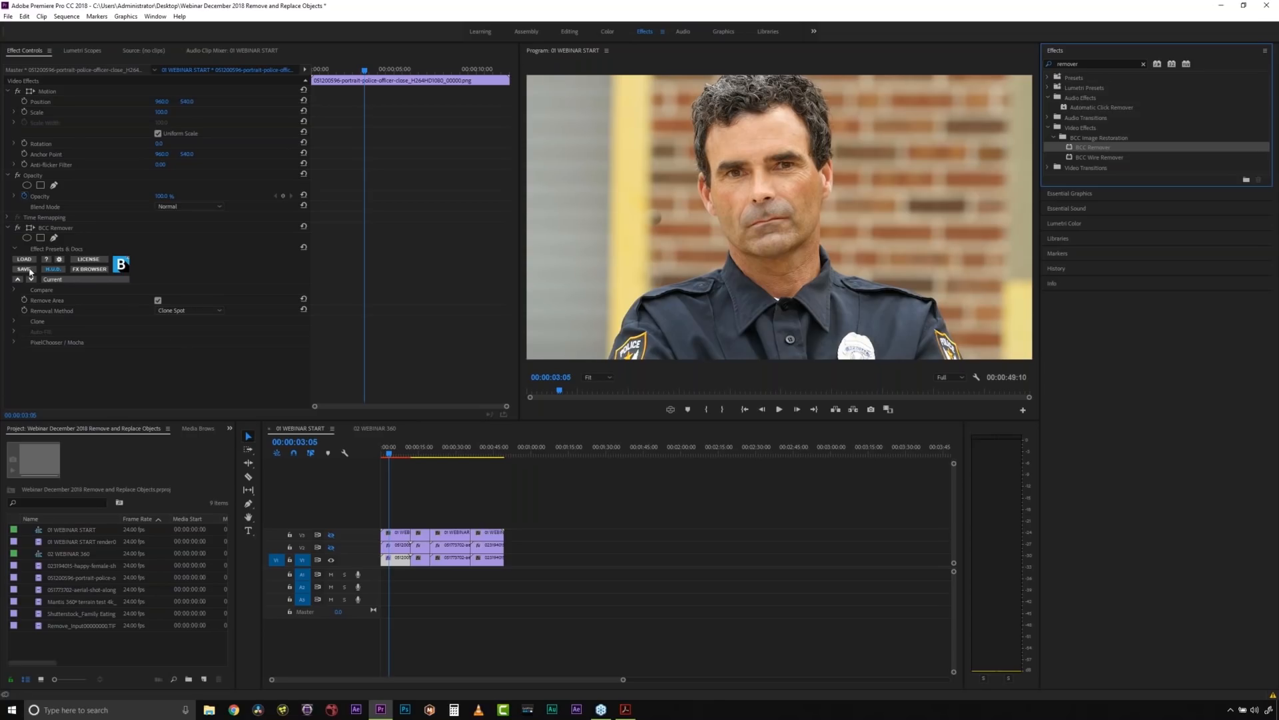
- Place BCC Remover's clone destination over the yellow post by the frame edge and its source on the brick wall beside the officer's head
click(51, 229)
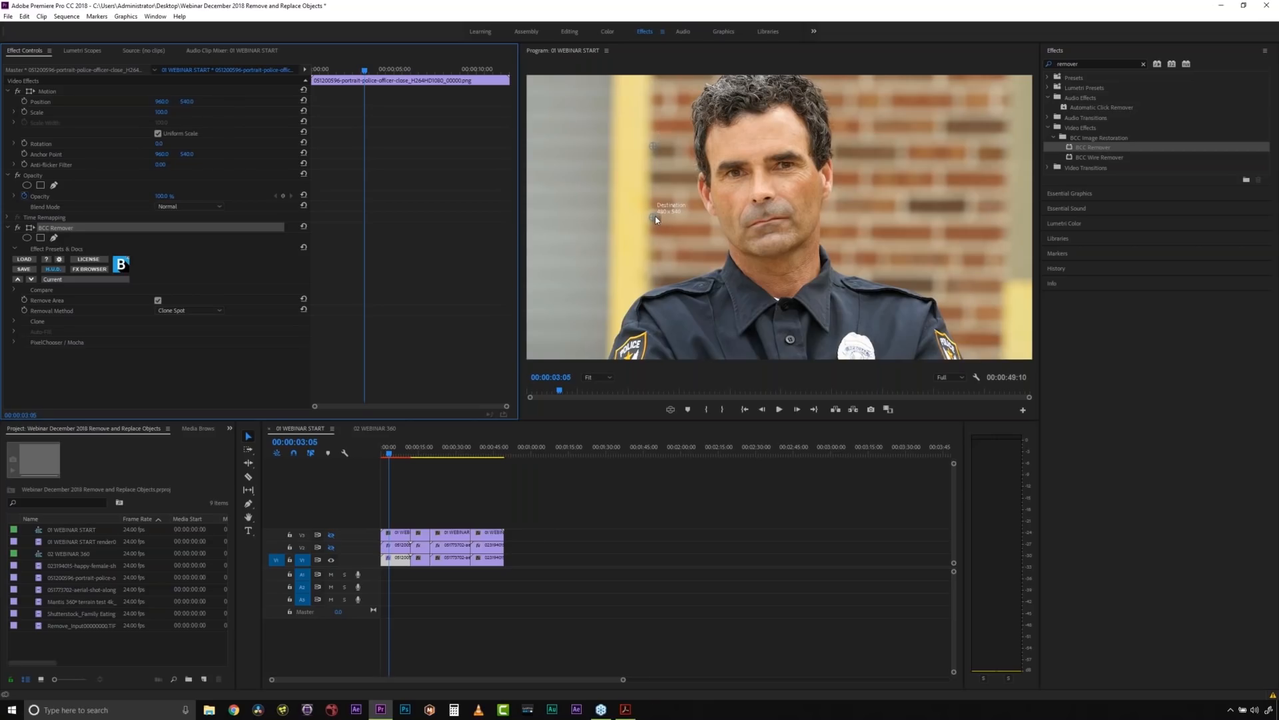
drag(656, 220, 1031, 319)
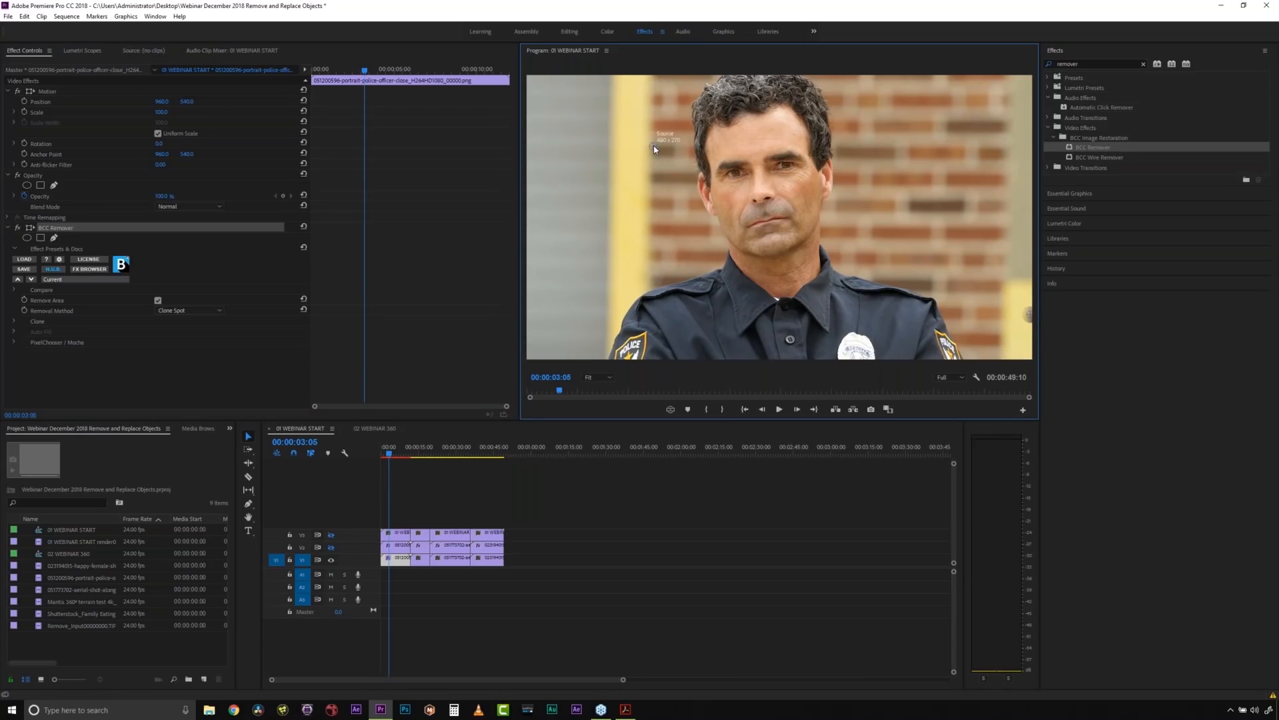
drag(654, 145, 940, 139)
- Set the BCC Remover clone radius to 155 and its feather to 34
click(15, 322)
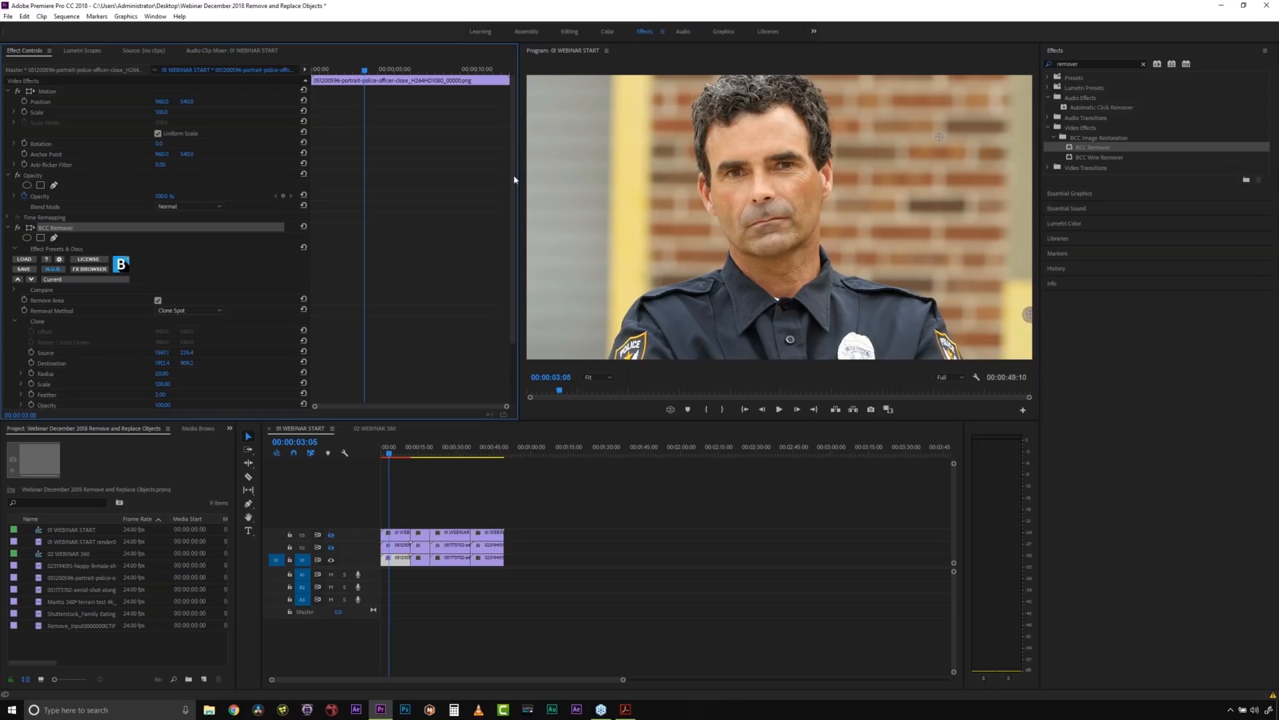
scroll(137, 271, down, 3)
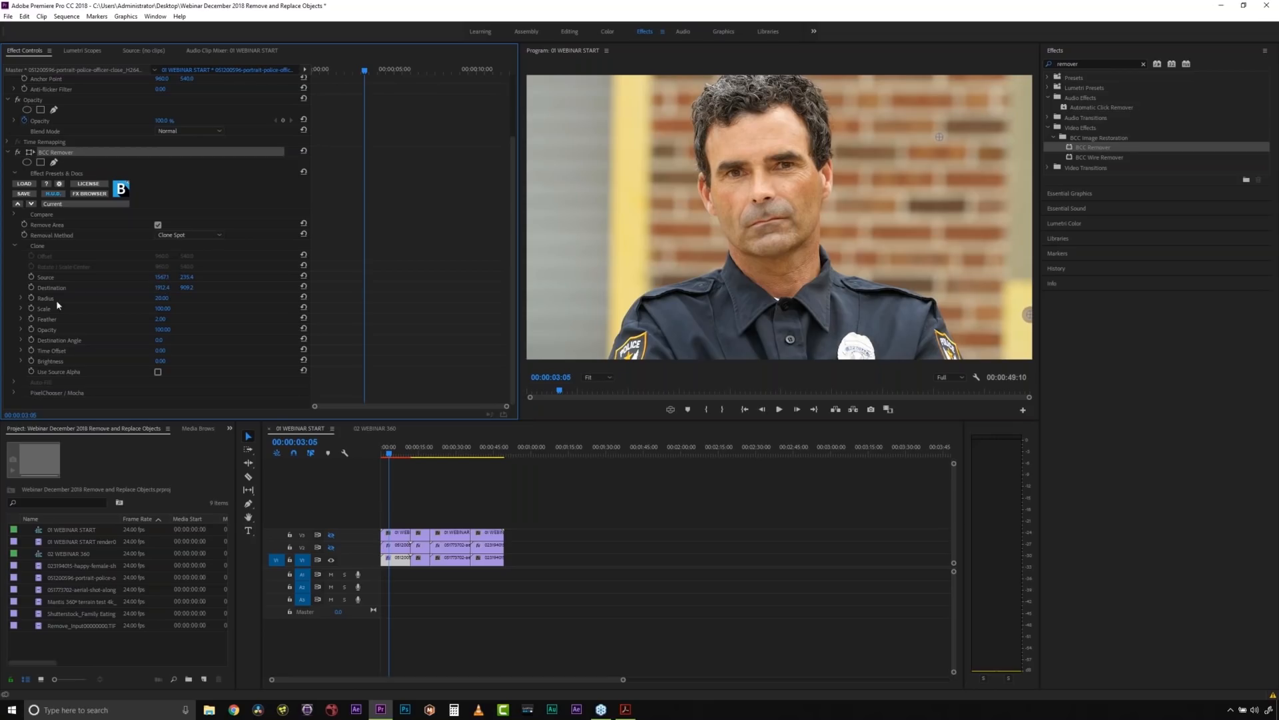
drag(160, 301, 243, 301)
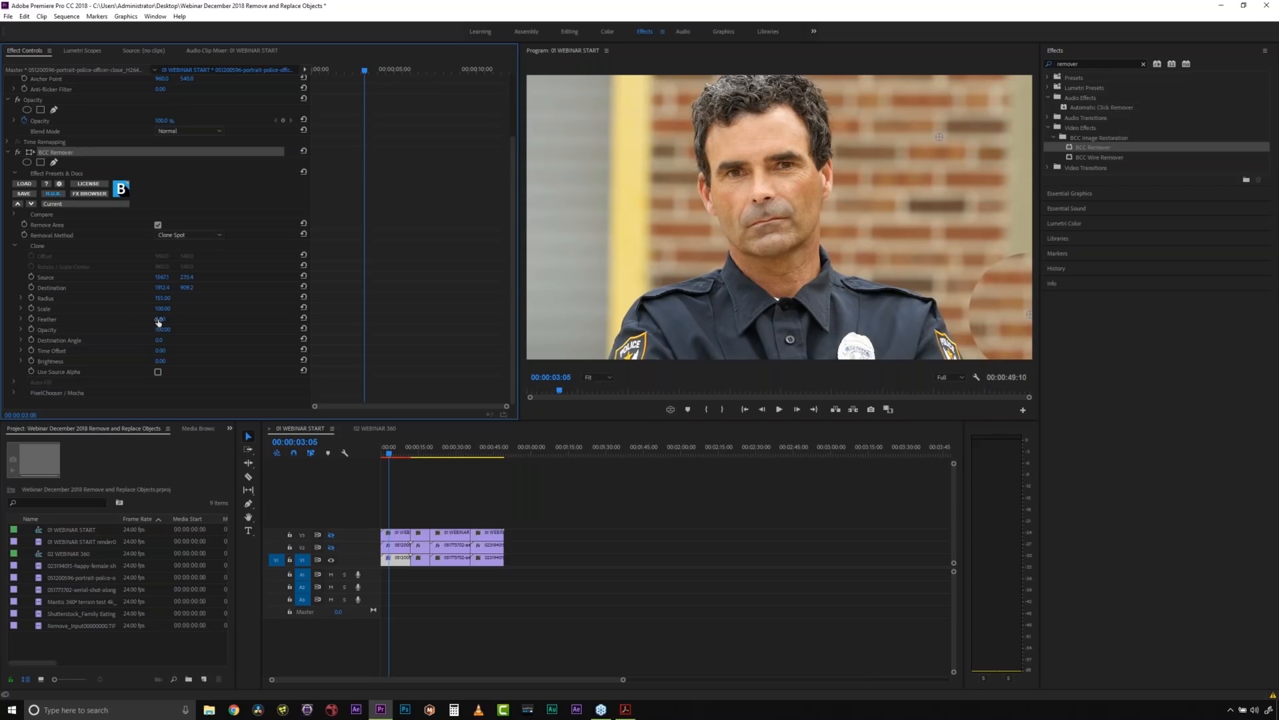
drag(160, 319, 176, 319)
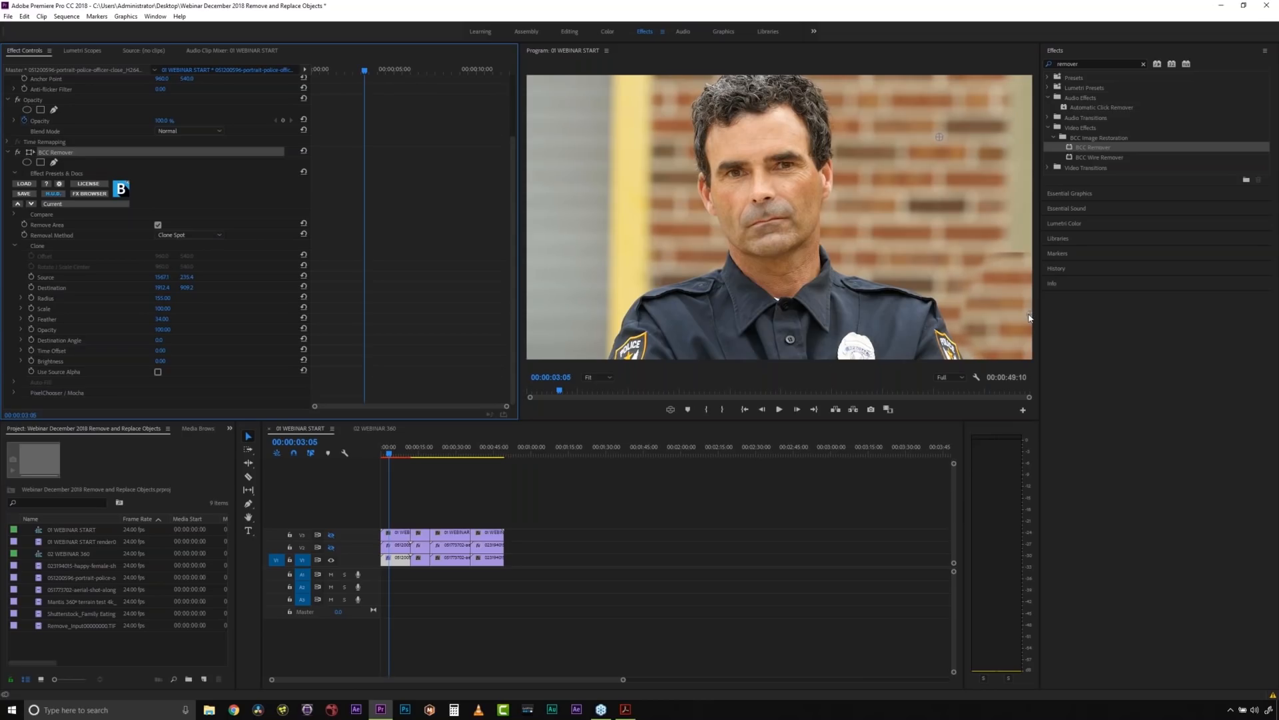
- Fine-tune the clone destination over the yellow post and shift the source on the brick wall to line up the bricks
drag(1030, 317, 1036, 327)
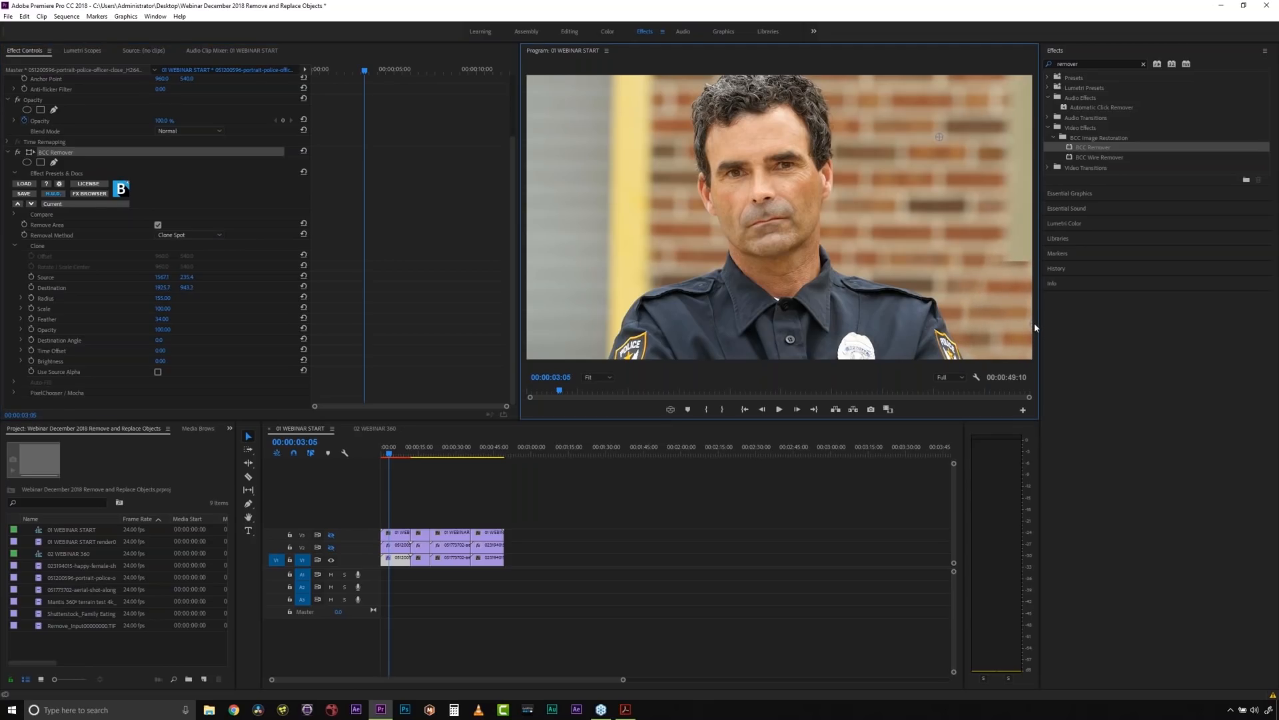
mouse_move(942, 142)
mouse_down()
mouse_move(922, 169)
mouse_move(967, 166)
mouse_up()
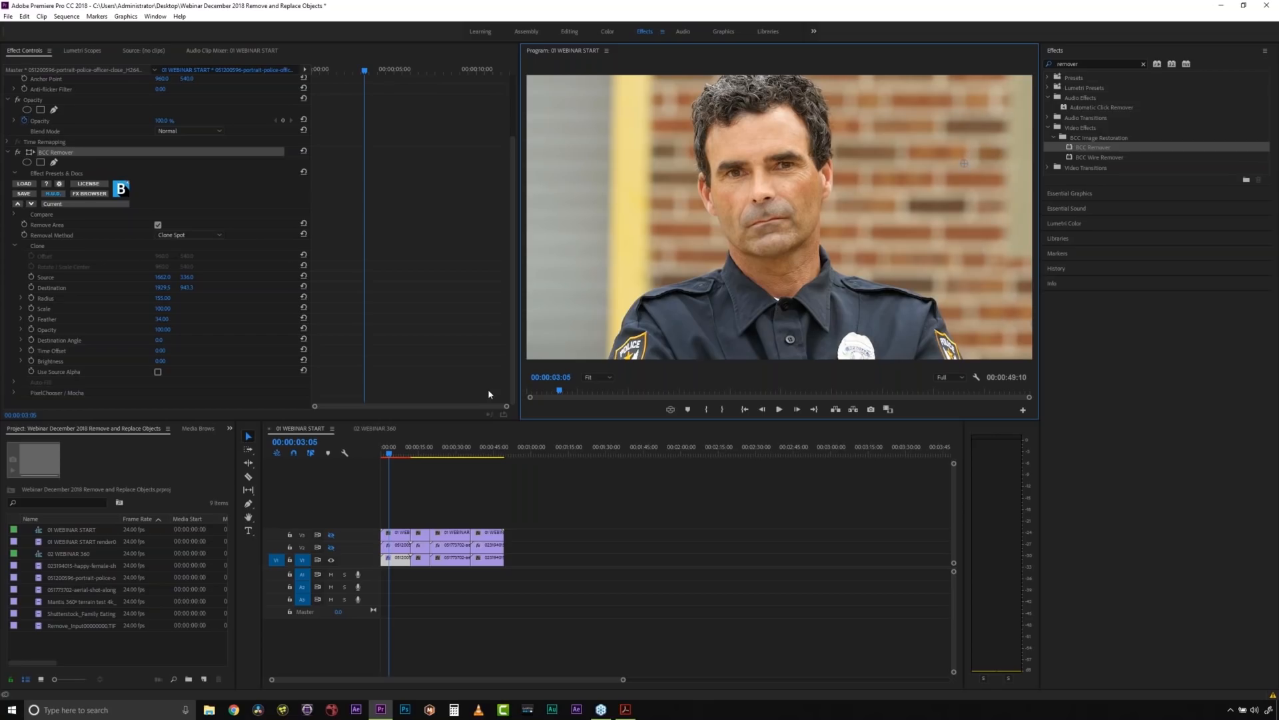
- Check the removal near the end of the officer shot and move the playhead to the man's profile shot at 00:00:15:10
click(405, 453)
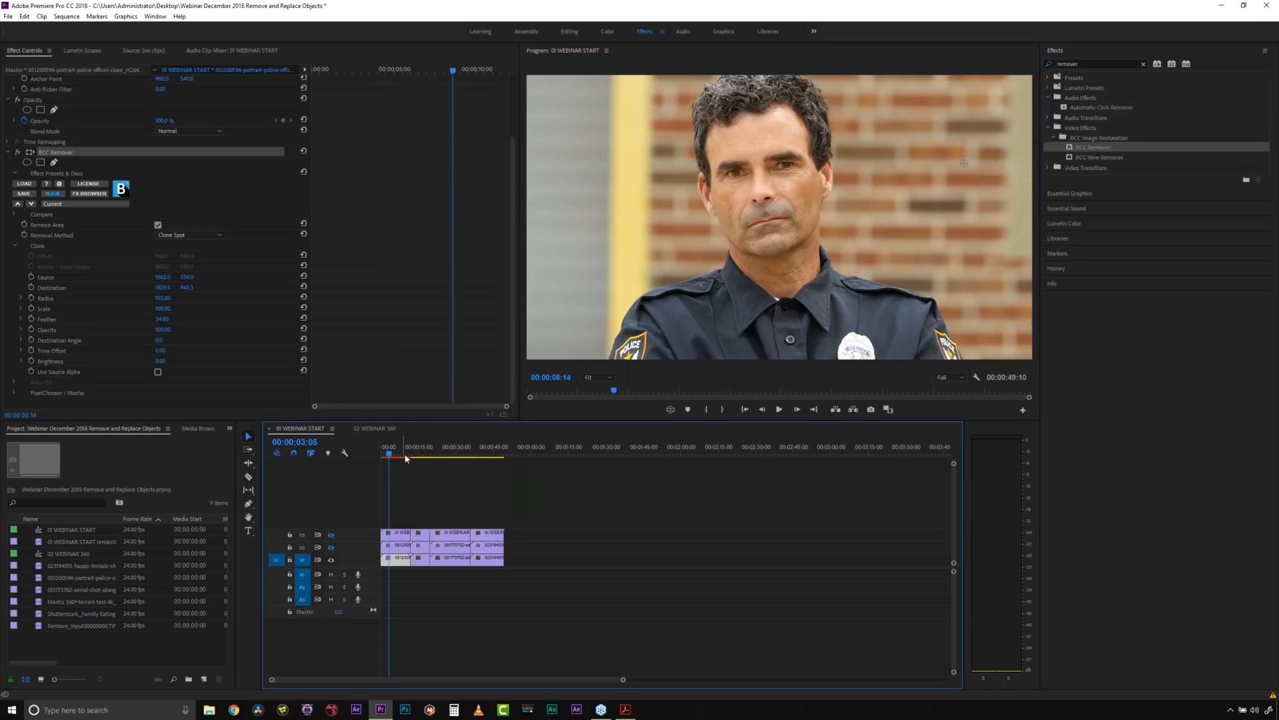
drag(405, 454, 419, 454)
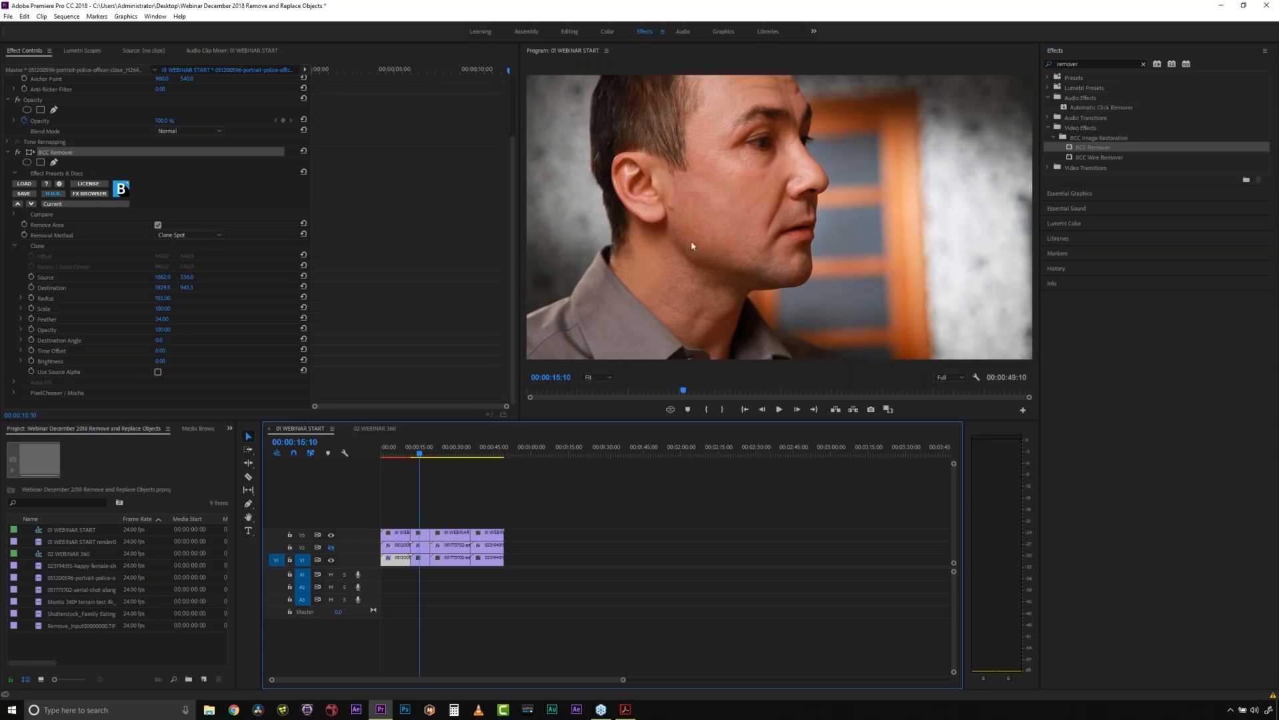
- Hide track V3 and apply the BCC Remover effect to the man's profile clip on track V1
click(331, 535)
click(422, 562)
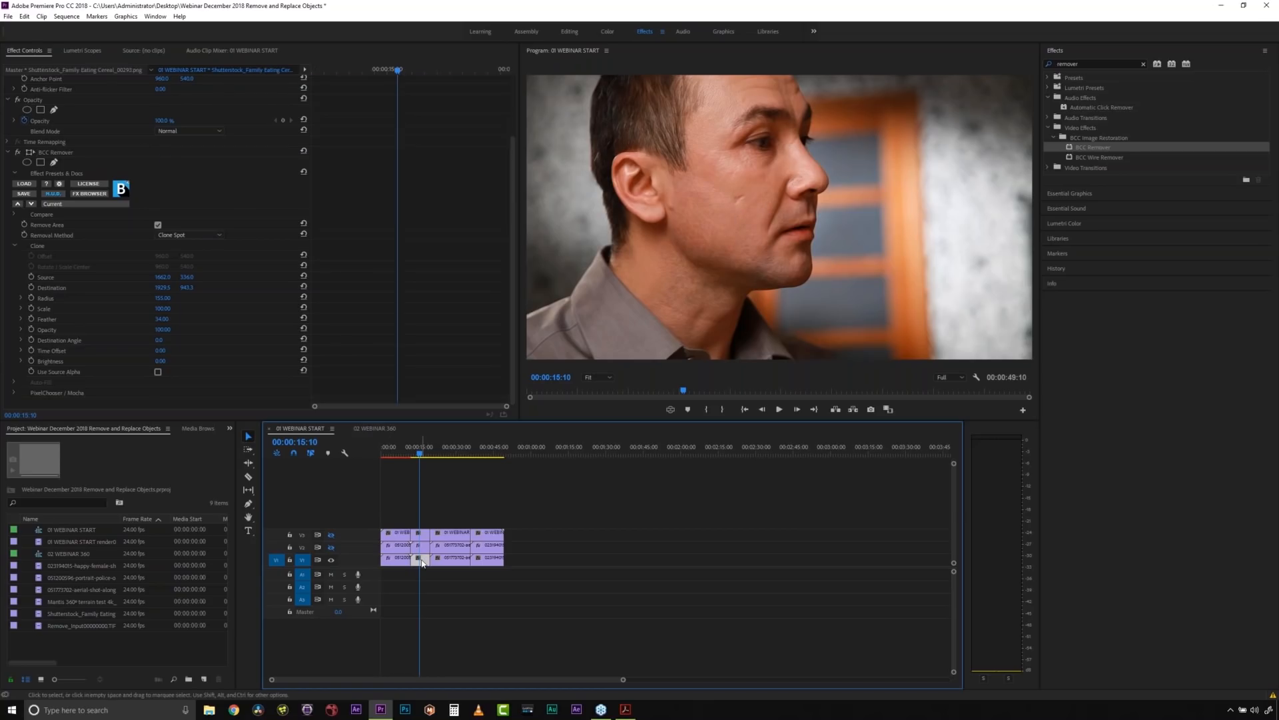
click(1073, 148)
drag(1073, 148, 422, 560)
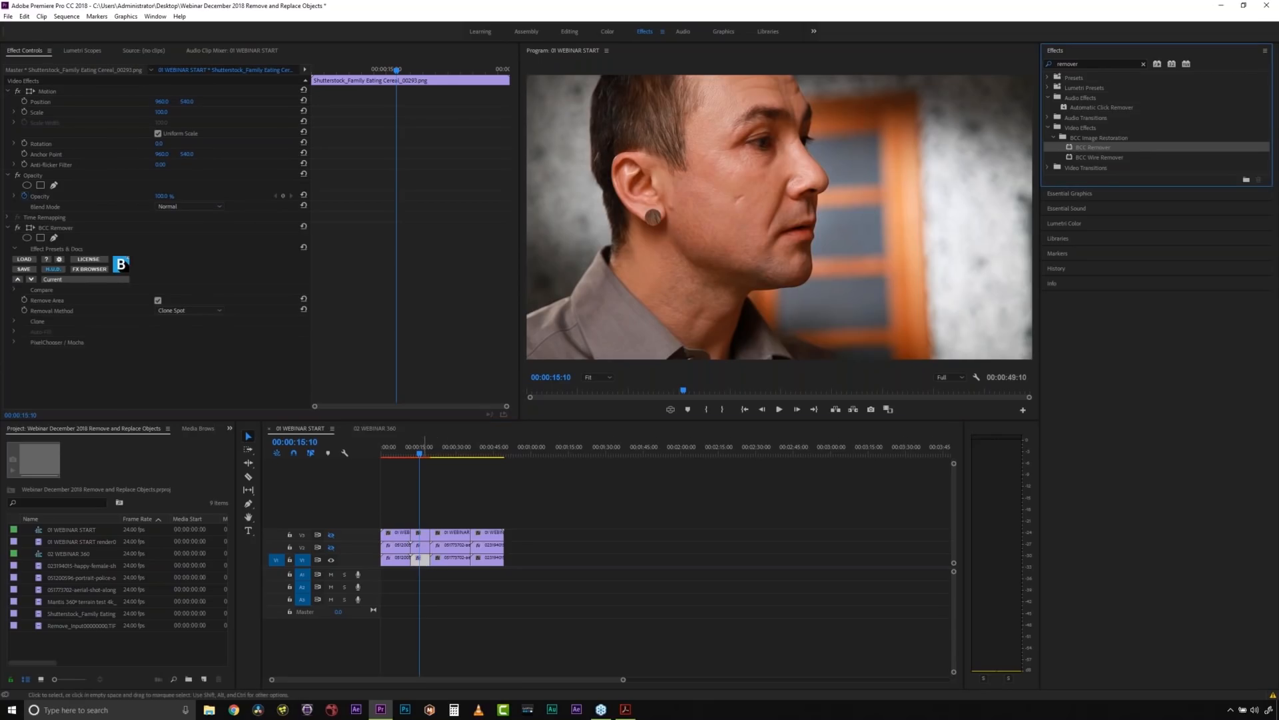
- Set BCC Remover's removal method to Clone Shape and look through its PixelChooser / Mocha mask and matte settings
click(185, 311)
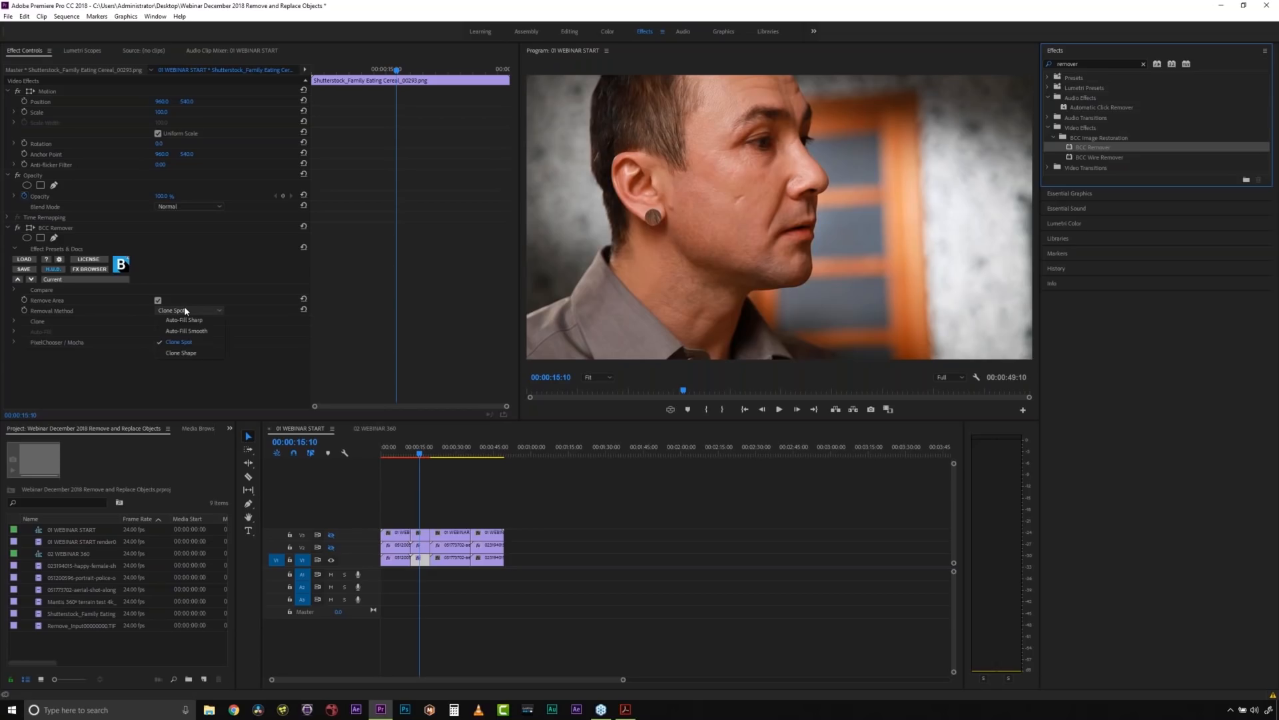
click(182, 352)
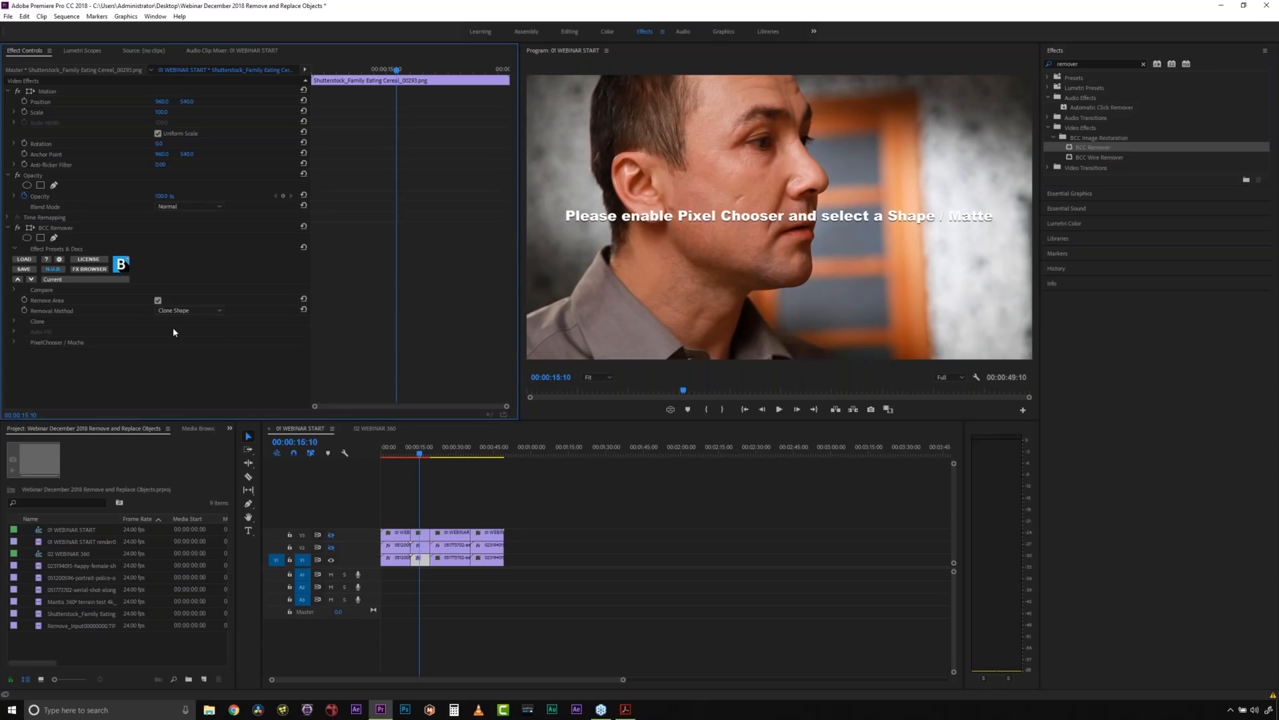
click(14, 341)
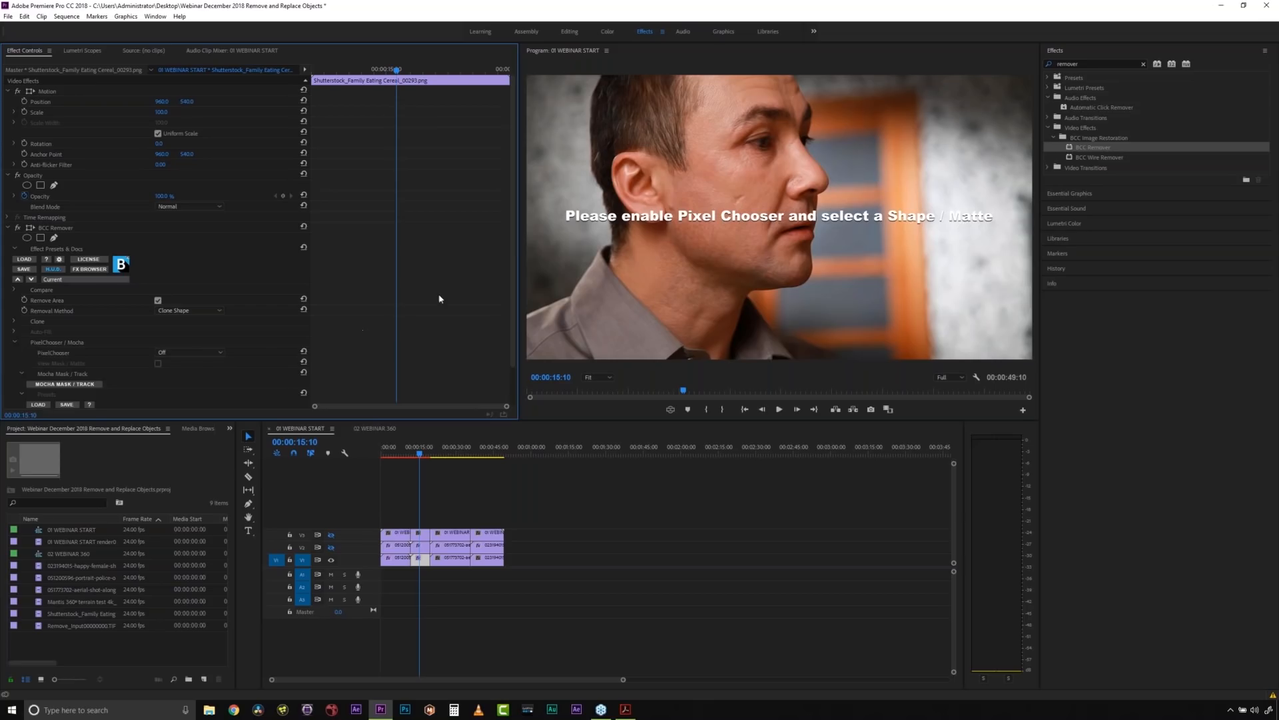
scroll(304, 311, down, 1)
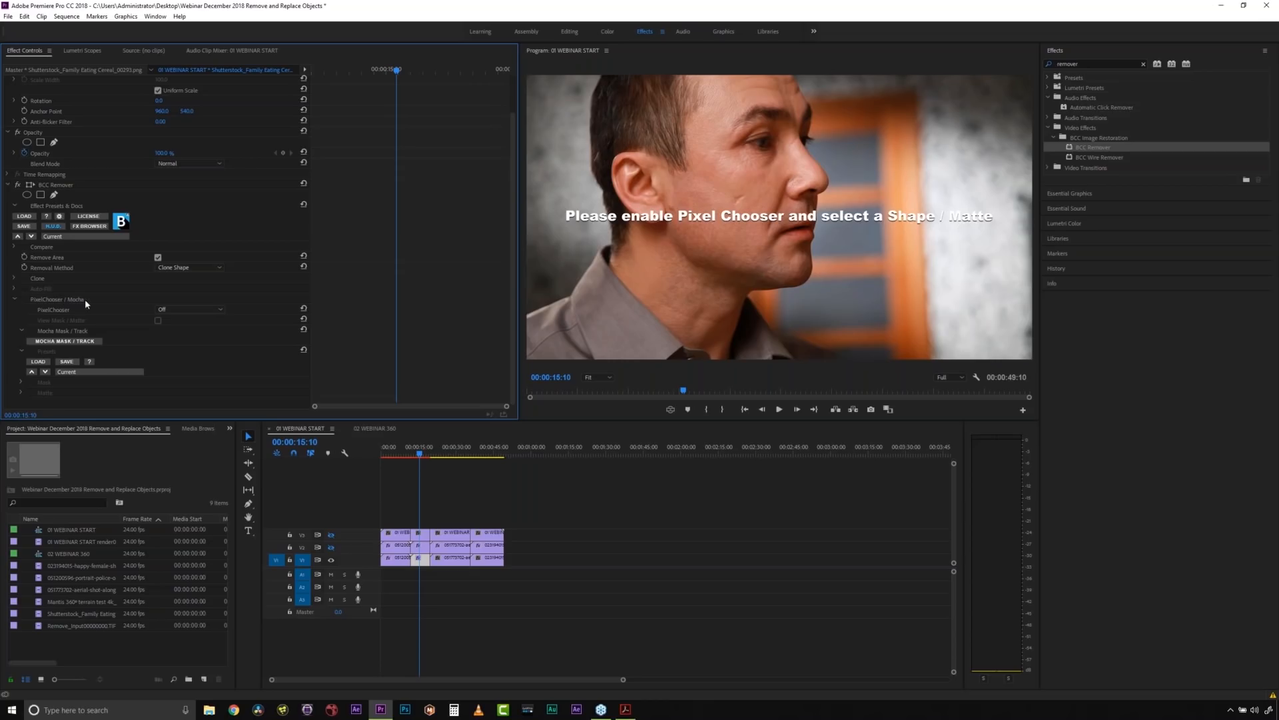
click(23, 383)
drag(510, 194, 501, 375)
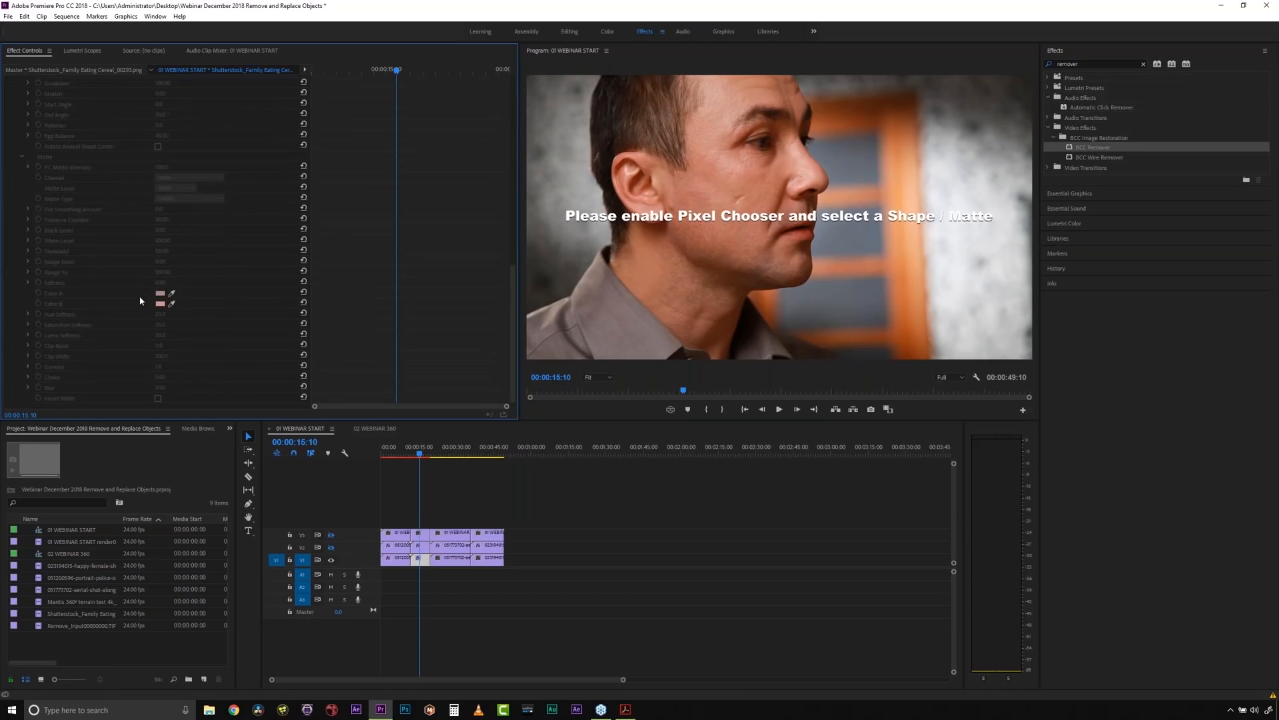
drag(514, 310, 505, 157)
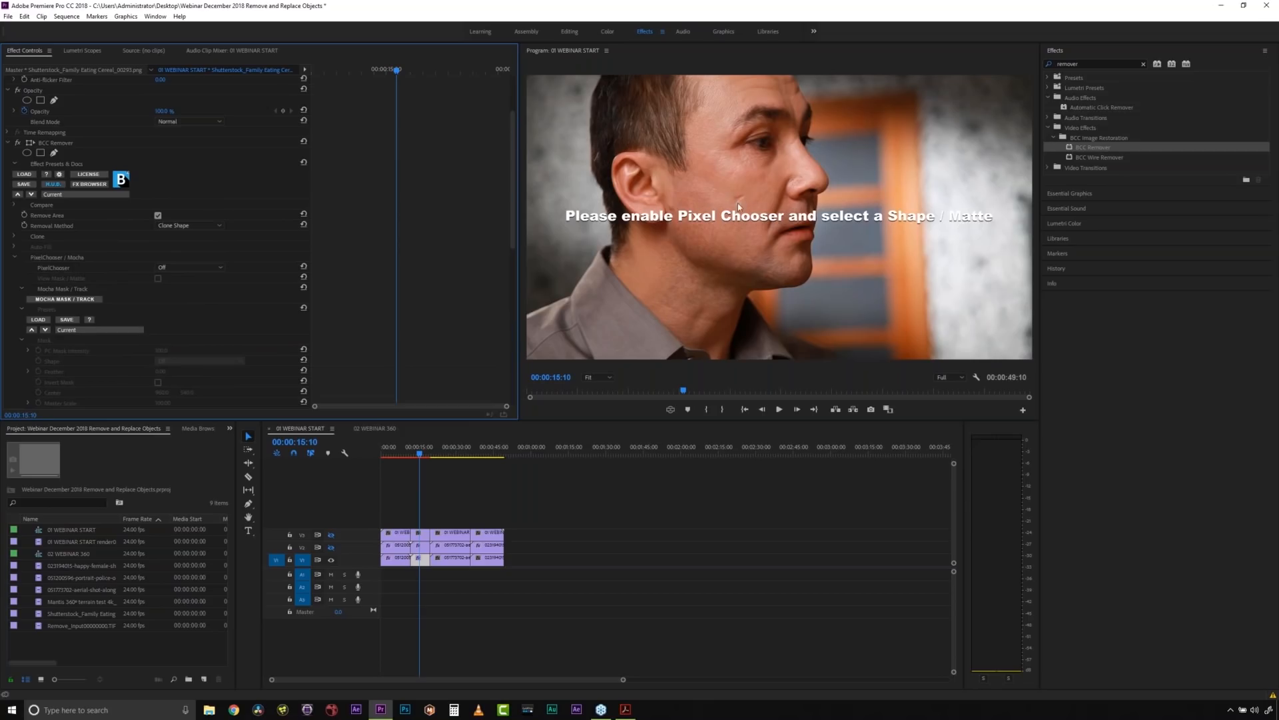
- Launch Mocha Mask / Track from the BCC Remover effect, close it once, and reopen it for masking the profile shot
click(59, 300)
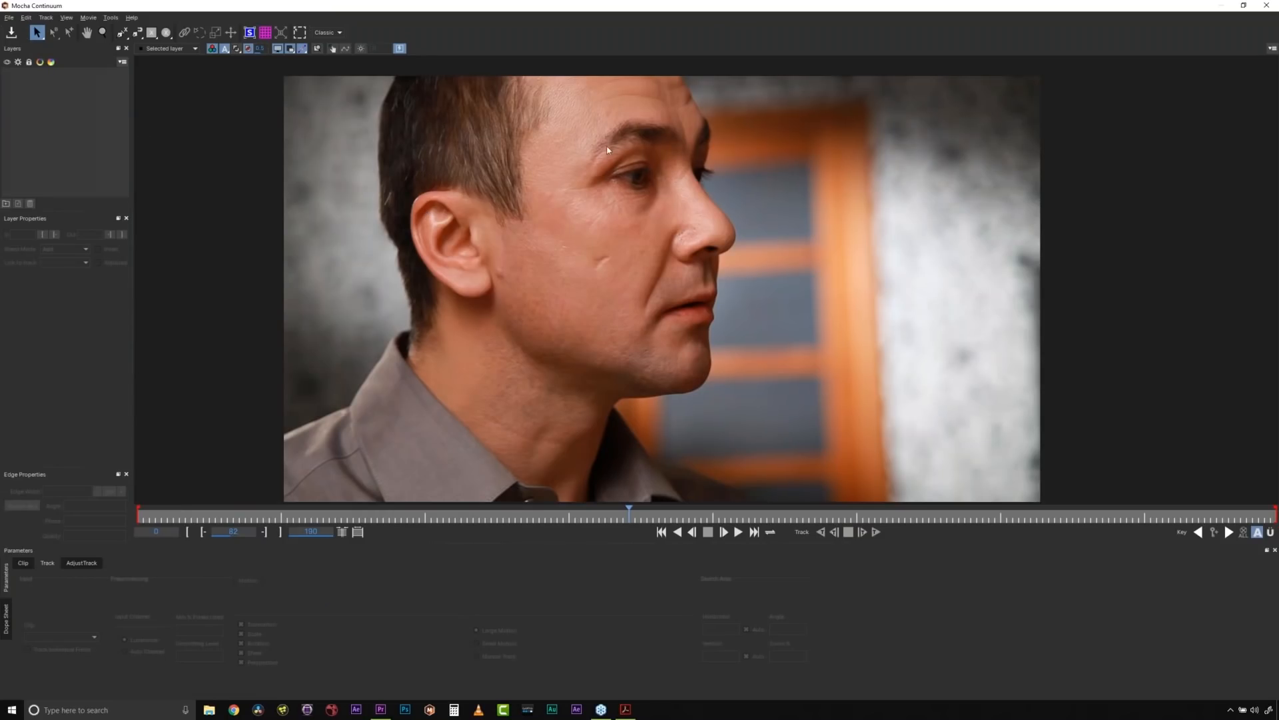
click(1273, 6)
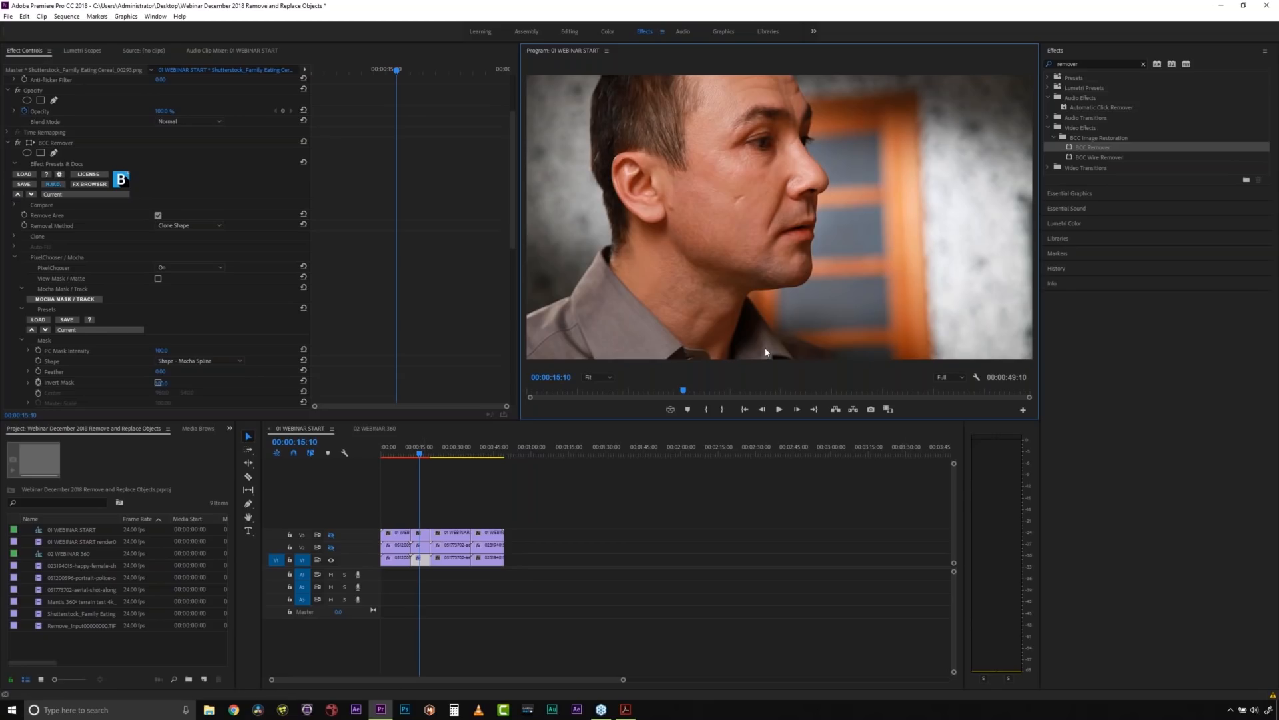
click(95, 301)
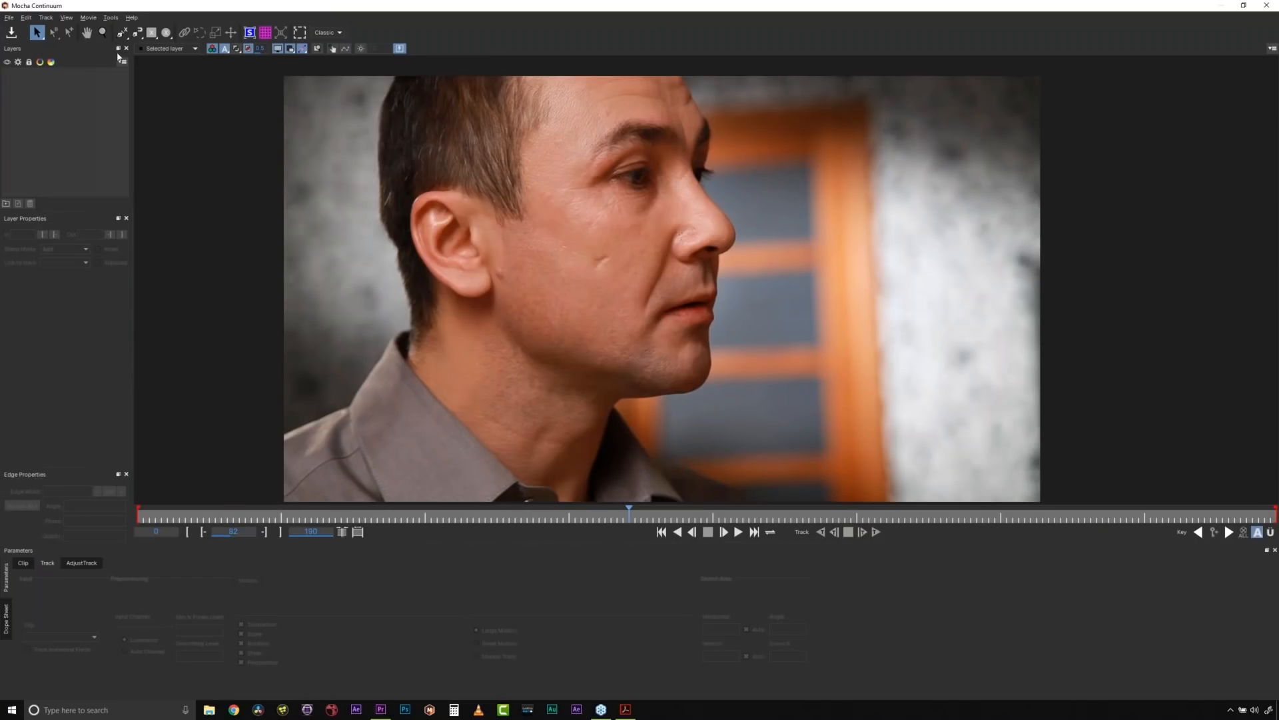
click(122, 34)
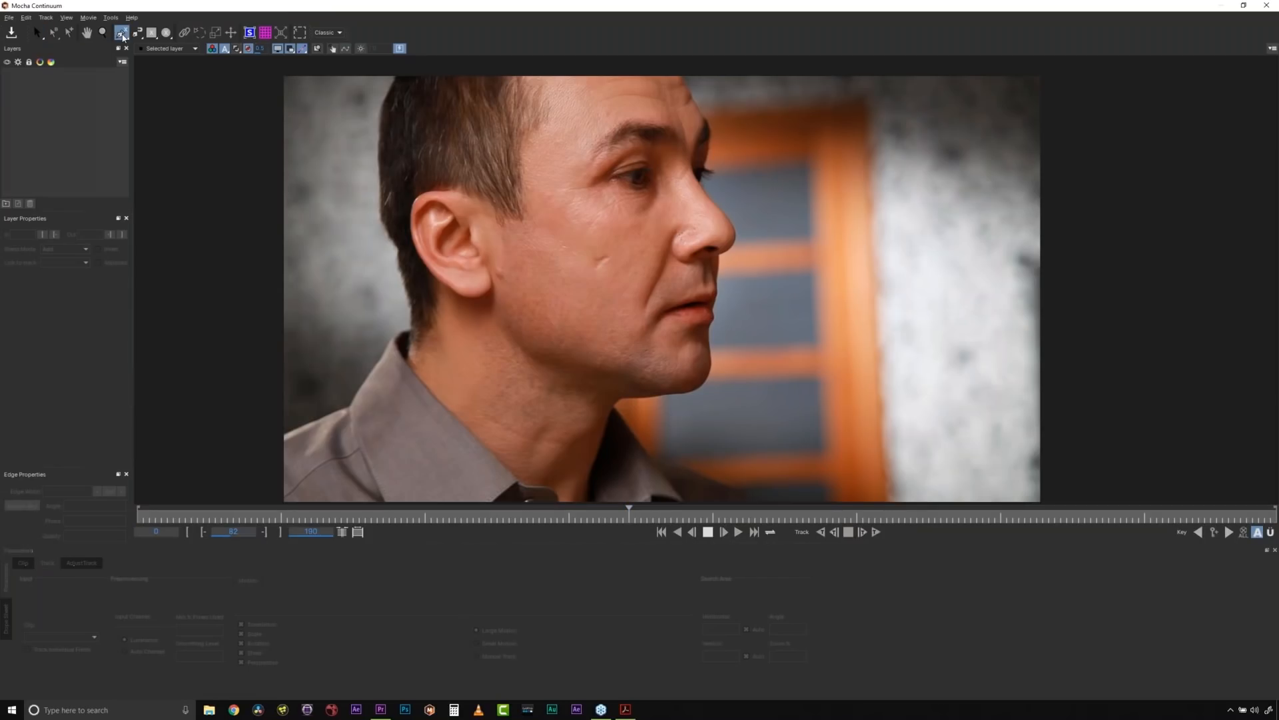
drag(123, 34, 123, 80)
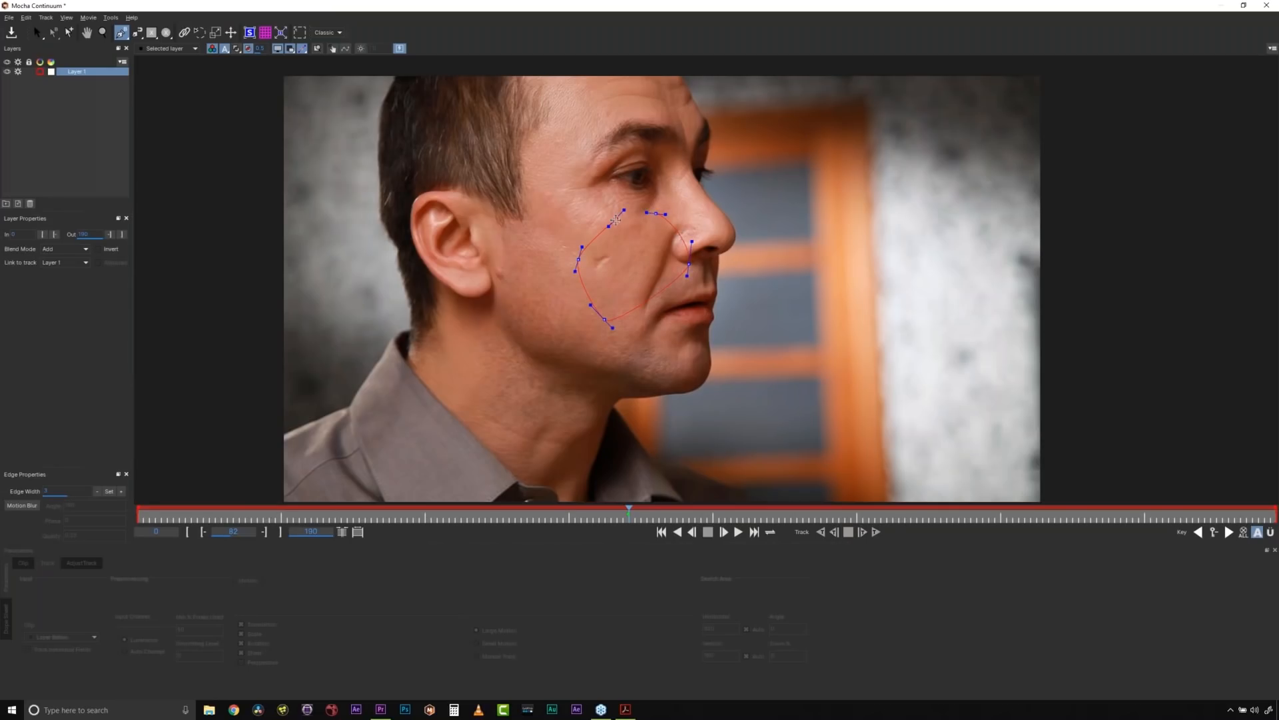
key(s)
drag(776, 418, 776, 418)
drag(612, 328, 659, 325)
key(Delete)
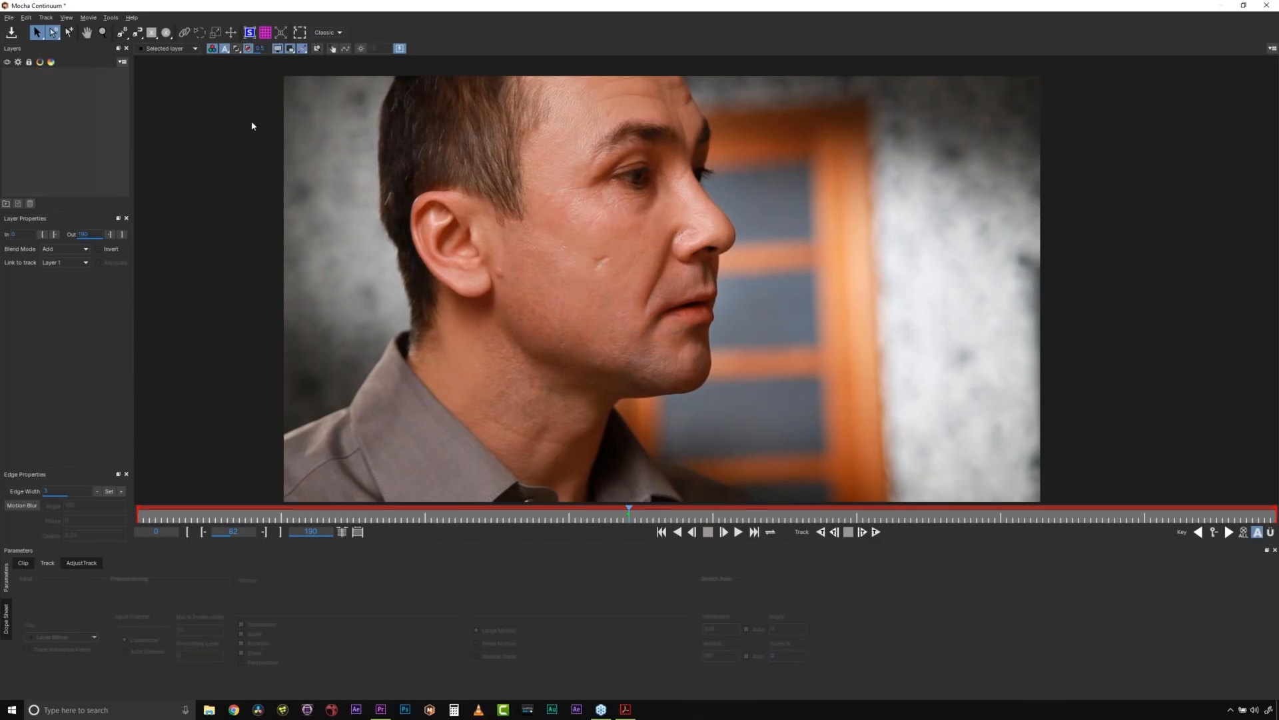
- Draw a closed X-spline around the scar on the man's cheek
click(122, 32)
click(588, 252)
click(598, 252)
click(607, 248)
click(618, 255)
click(620, 265)
click(610, 264)
click(604, 280)
click(593, 275)
click(588, 262)
click(581, 251)
right_click(580, 253)
- Adjust the X-spline's points so the shape fits closely around the cheek scar
drag(608, 229, 606, 235)
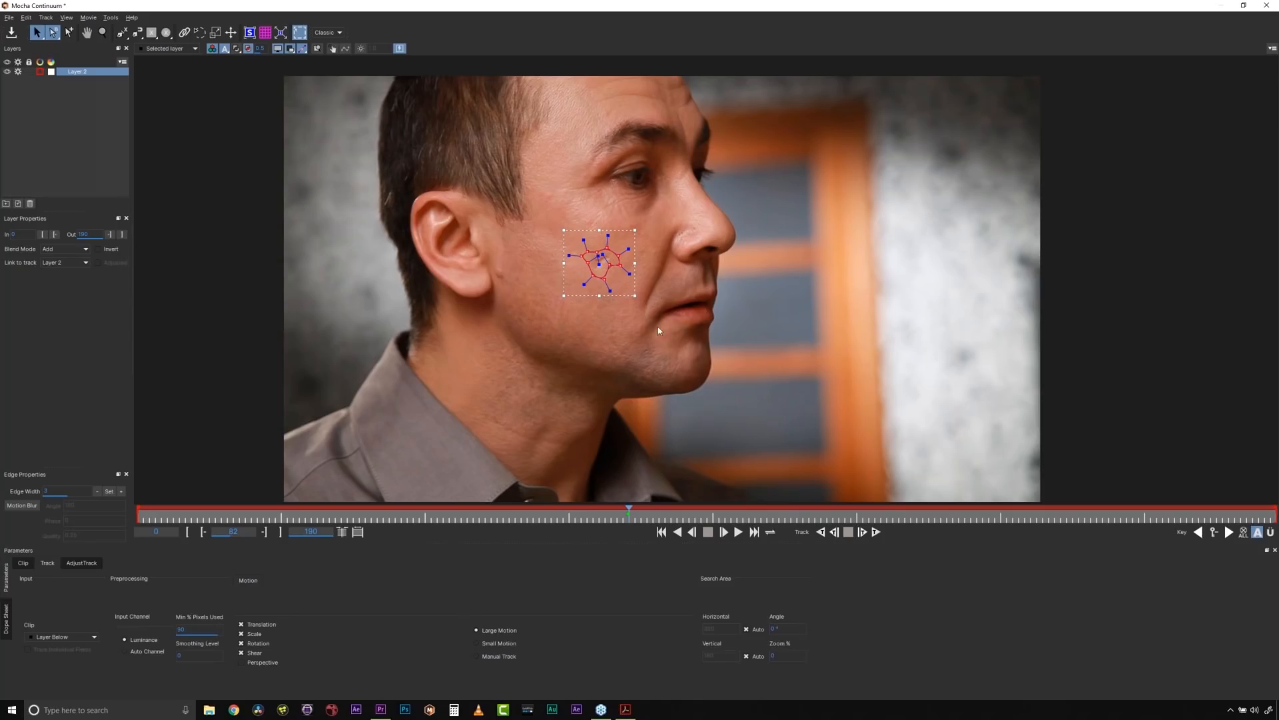
drag(590, 275, 589, 273)
mouse_move(609, 288)
mouse_down()
mouse_move(605, 279)
mouse_move(627, 311)
mouse_move(610, 288)
mouse_up()
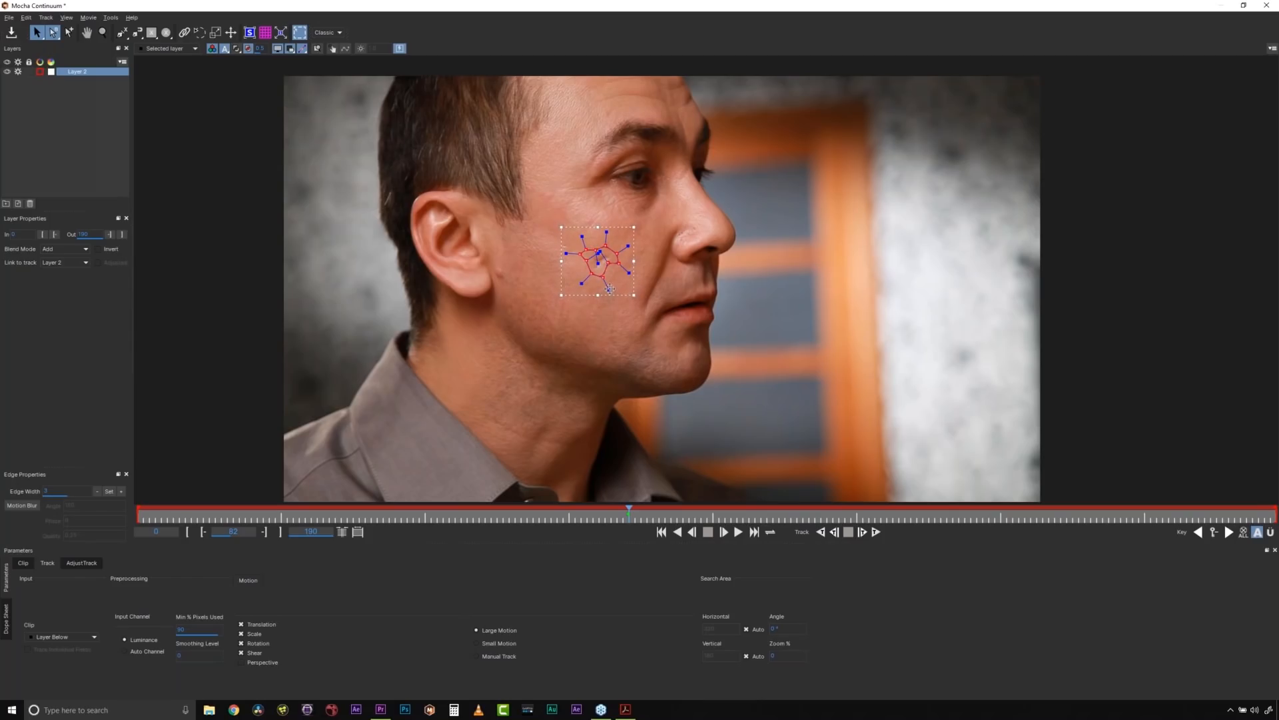
drag(611, 241, 601, 224)
drag(635, 292, 635, 290)
click(578, 204)
- Compare Mocha's Essentials and Classic workspaces, finishing in the Essentials workspace
click(335, 31)
click(331, 42)
key(x)
drag(563, 365, 537, 310)
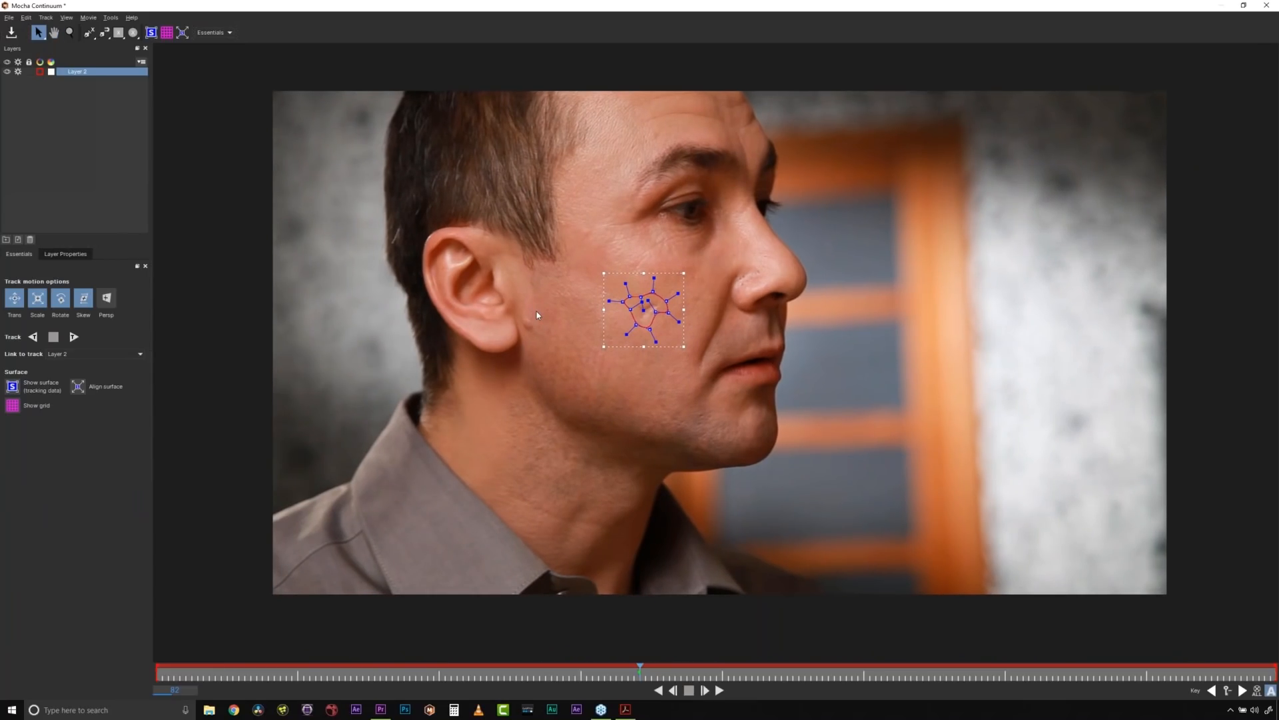
click(229, 32)
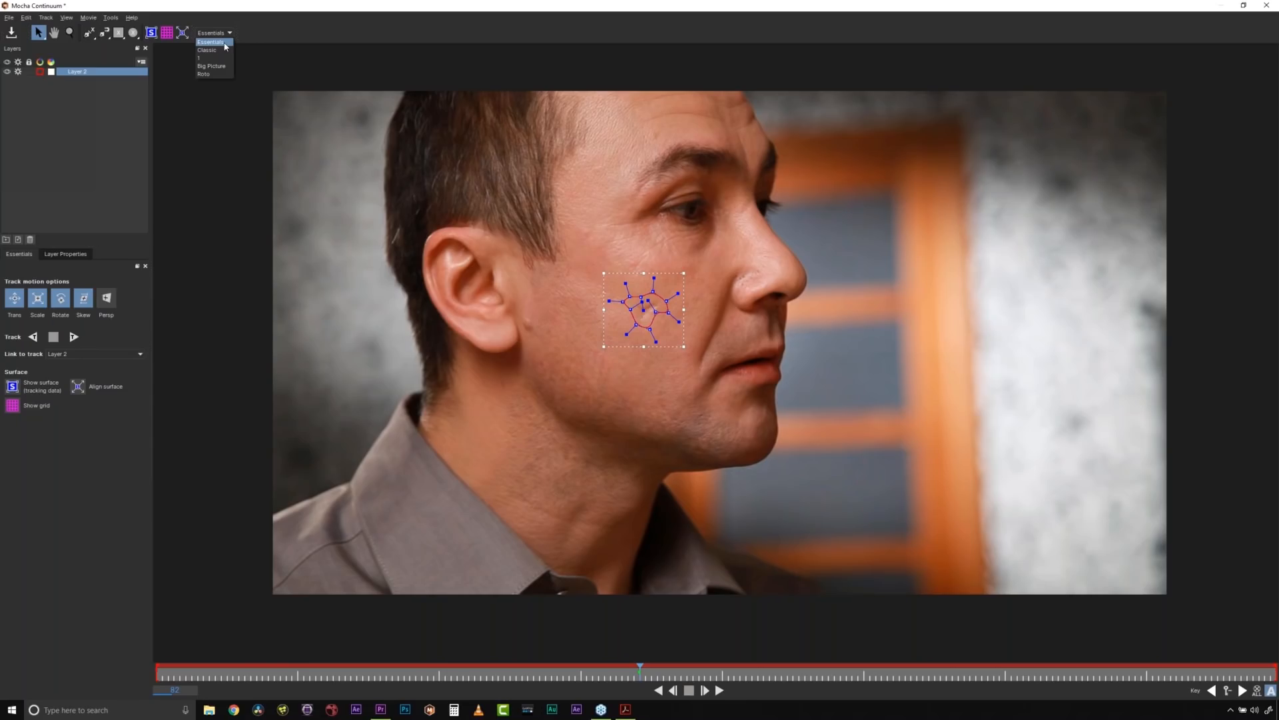
click(225, 45)
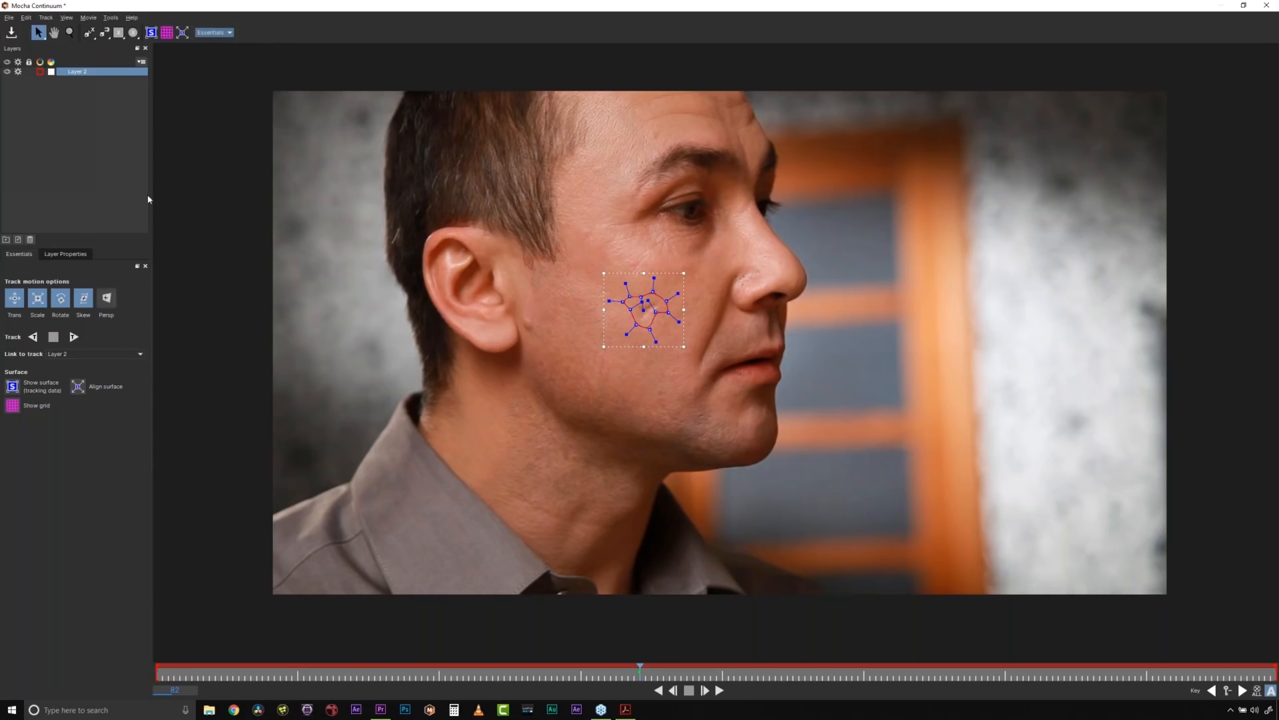
click(203, 34)
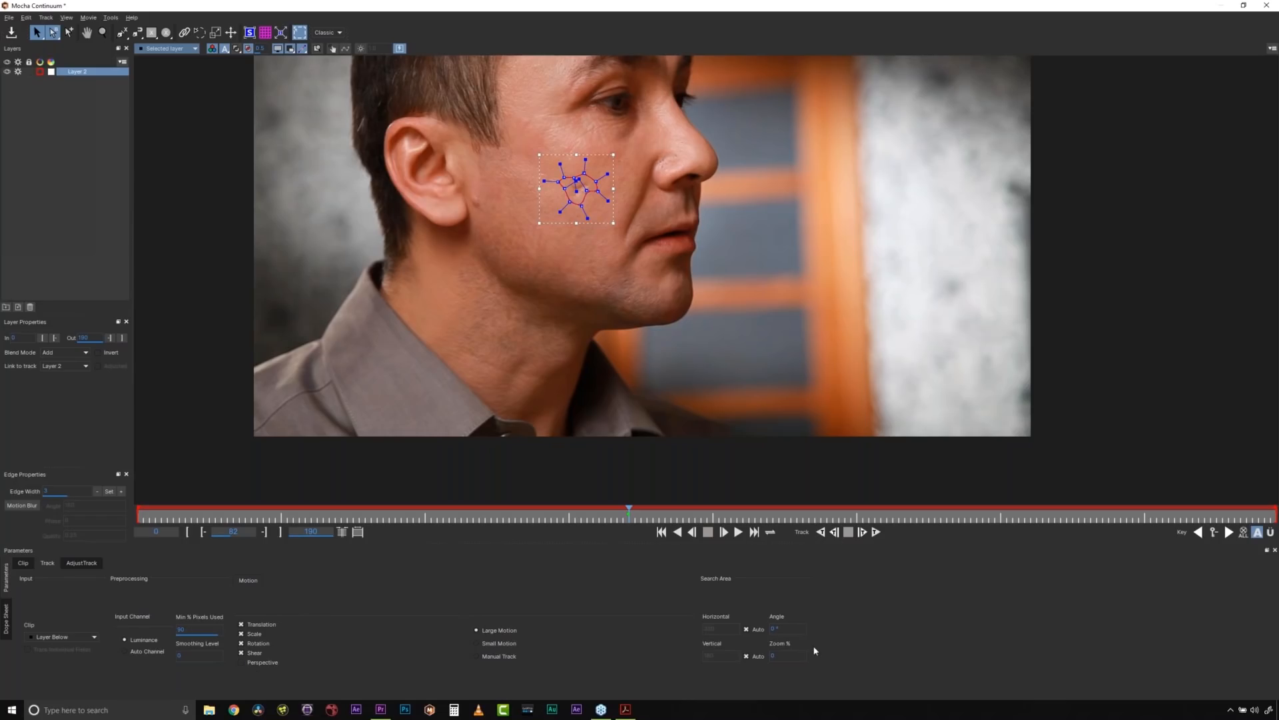
click(327, 32)
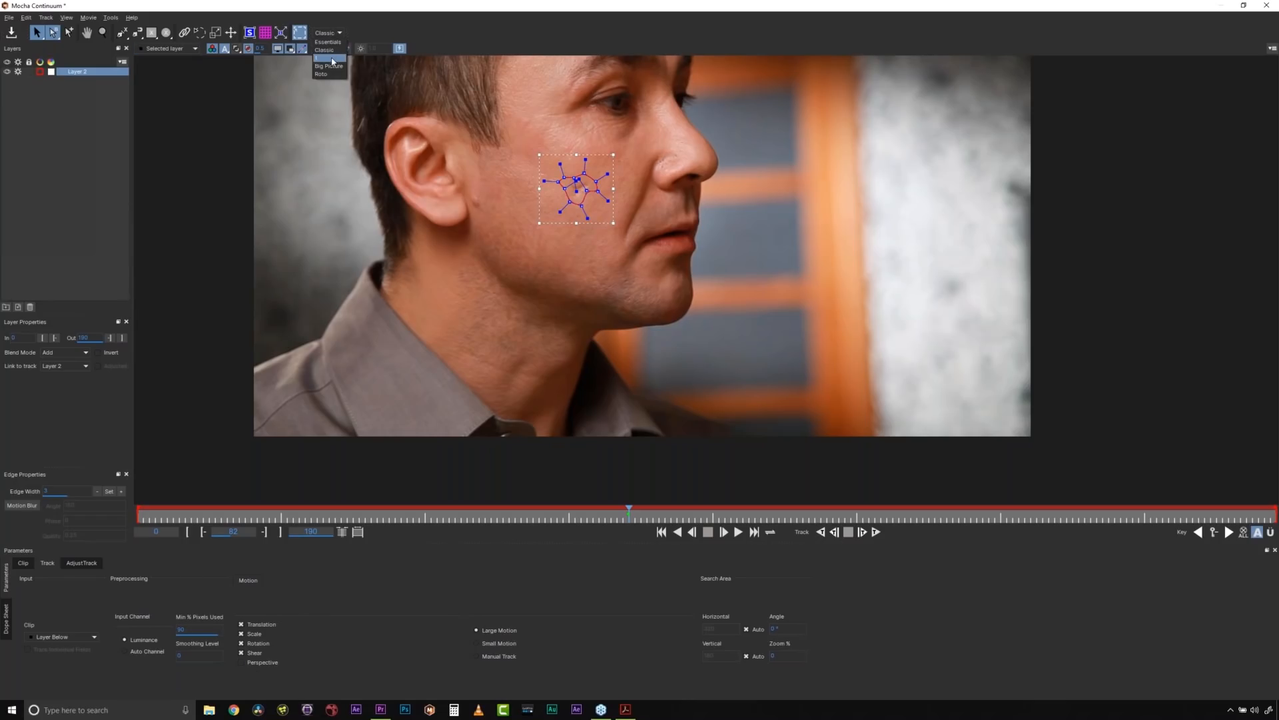
click(332, 49)
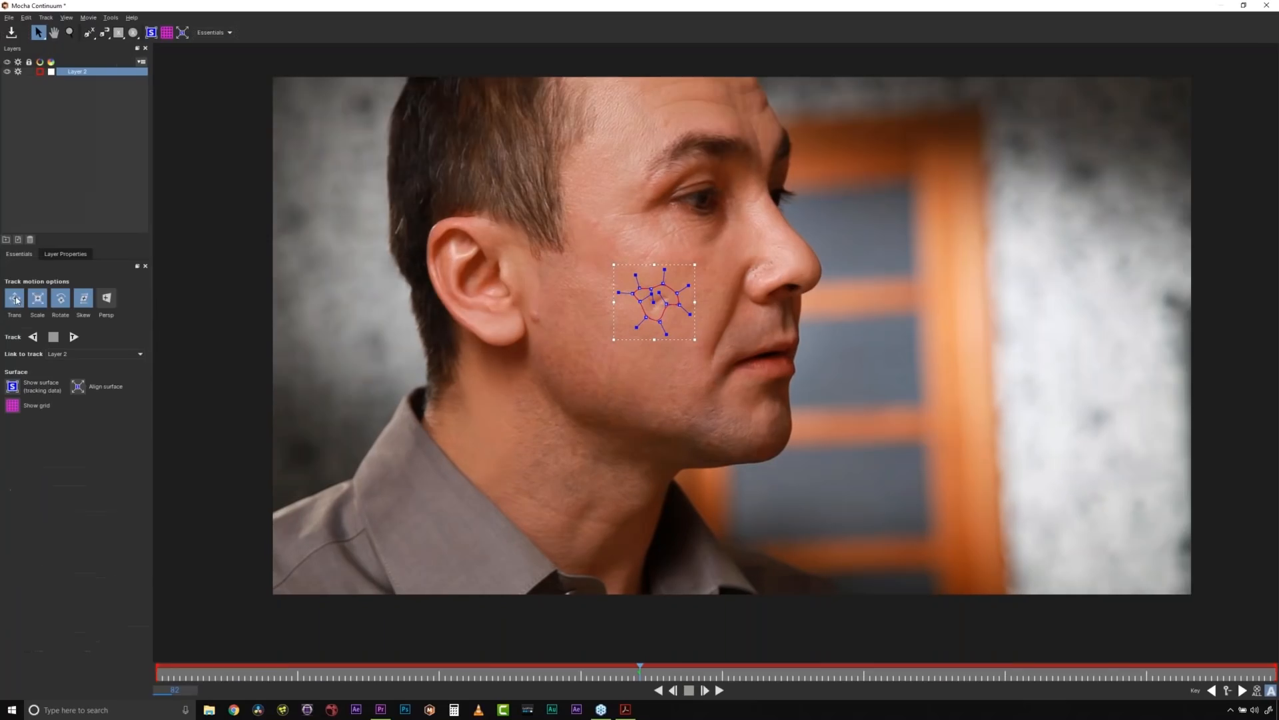
- Enable perspective in the scar layer's track motion options and briefly show, then hide, the planar surface
click(106, 303)
click(152, 32)
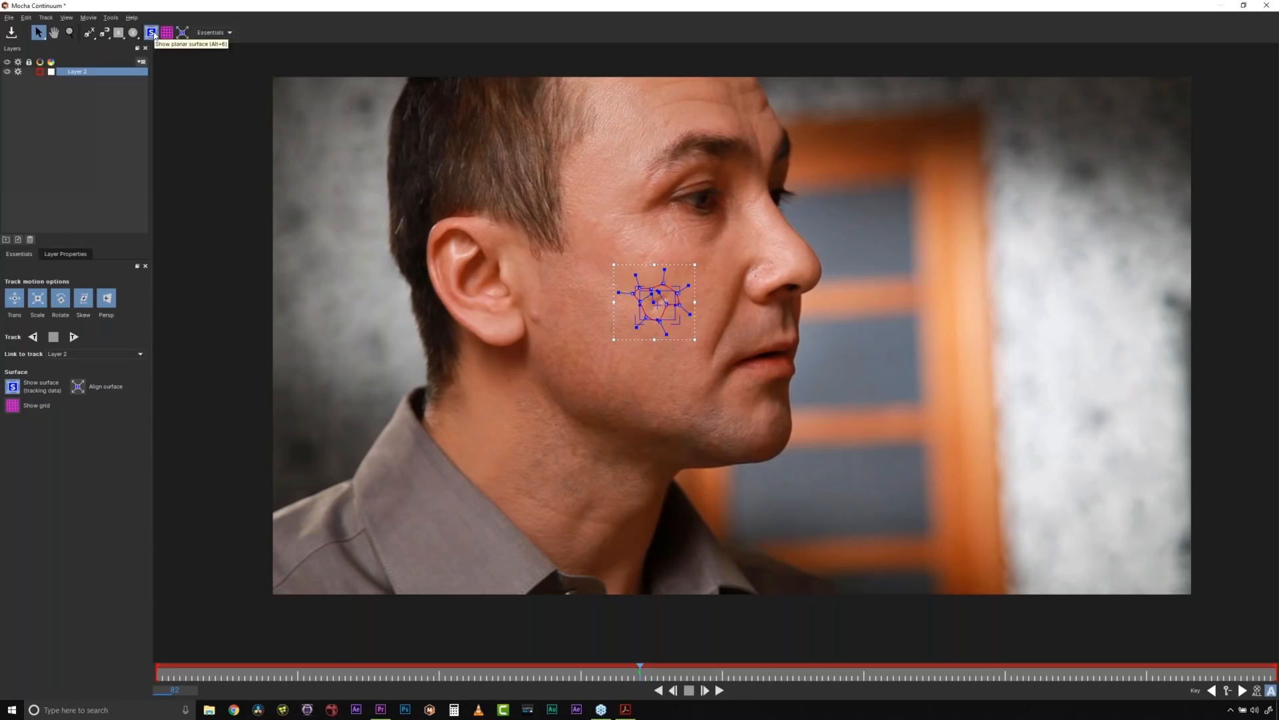
click(153, 34)
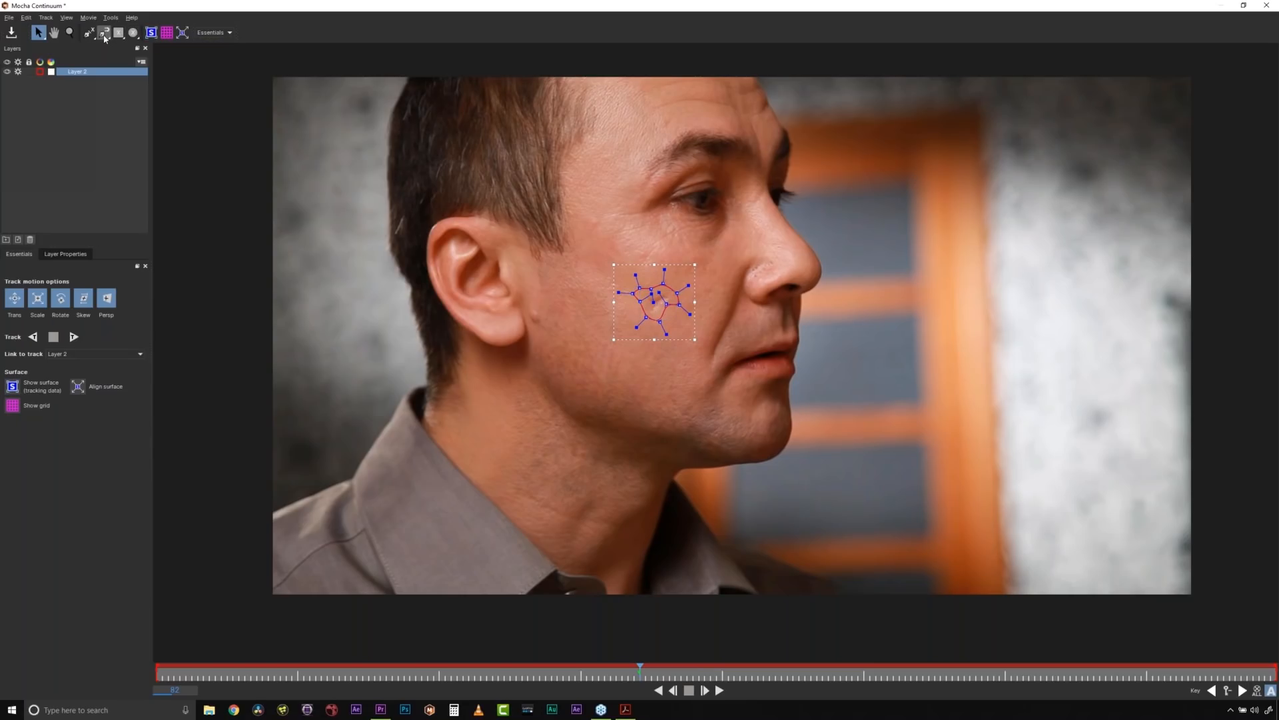
- Draw a Bezier shape around the man's ear as a tool example and delete it
click(104, 35)
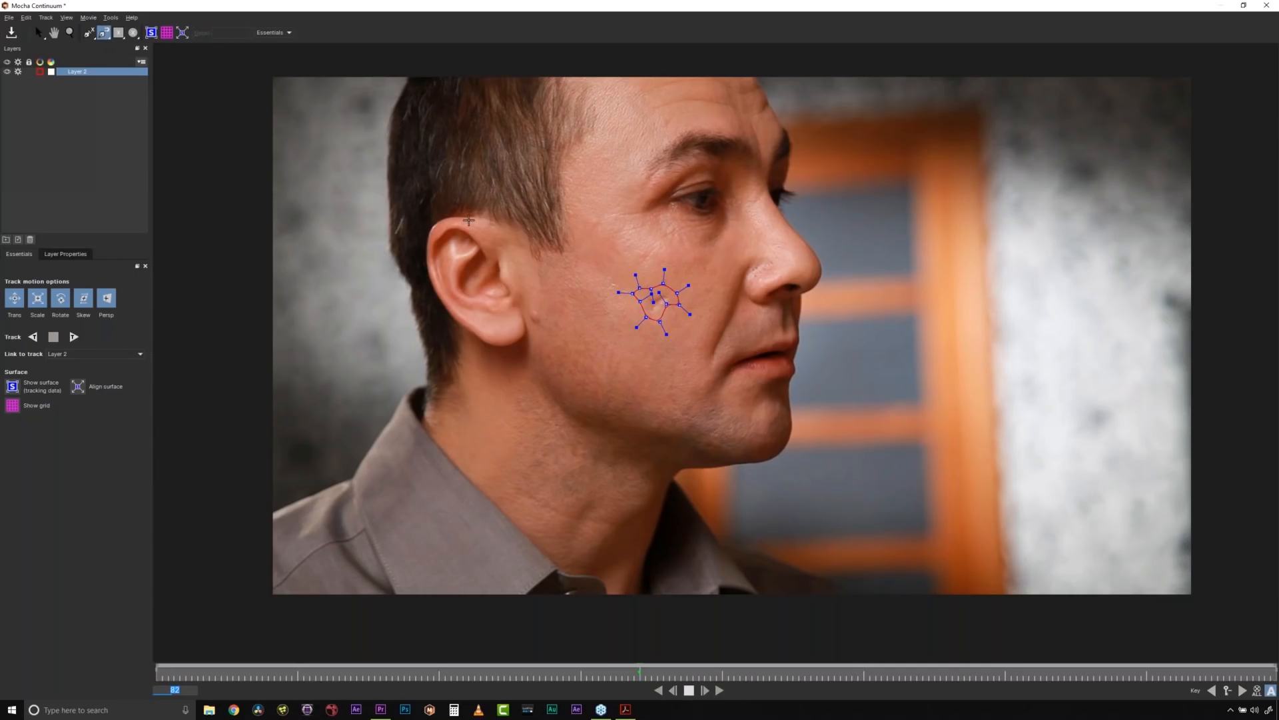
mouse_move(469, 220)
mouse_down()
mouse_move(426, 230)
mouse_move(438, 300)
mouse_move(489, 353)
mouse_move(529, 330)
mouse_move(496, 350)
mouse_up()
click(500, 348)
click(525, 326)
click(520, 310)
right_click(493, 215)
drag(320, 145, 627, 467)
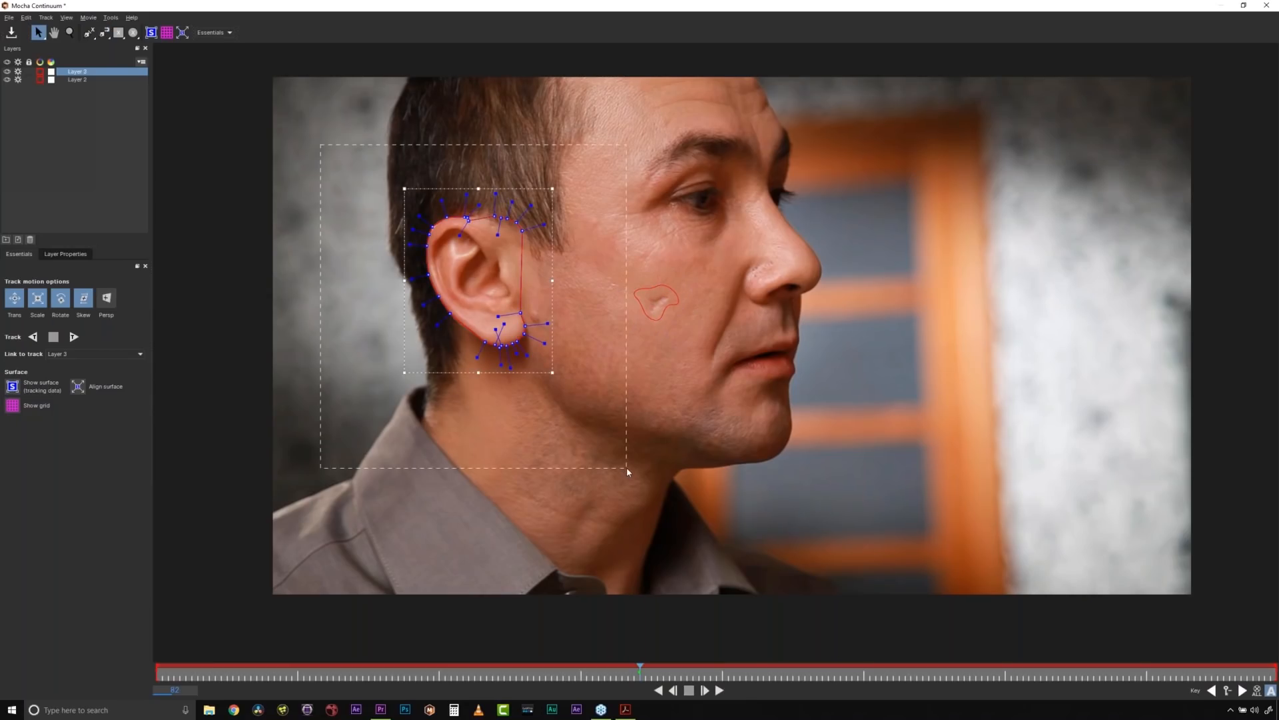
key(Delete)
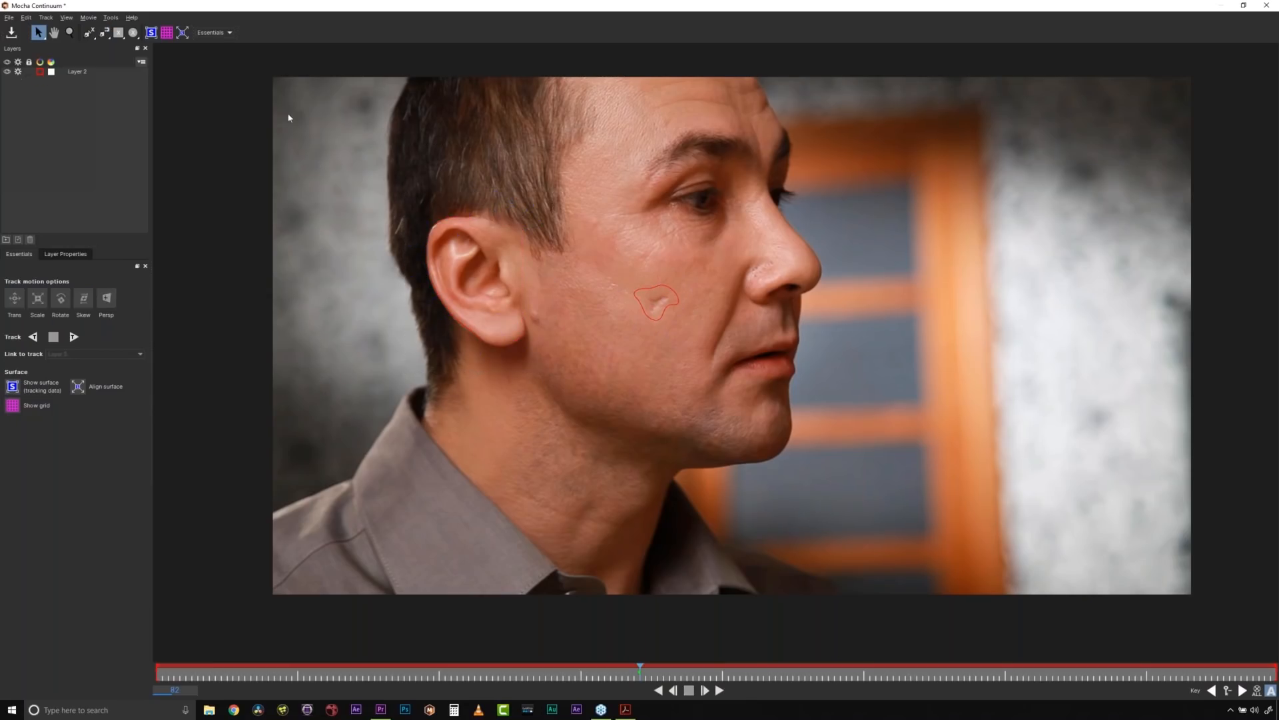
- Draw an example rectangle over the man's hair and an ellipse over the scar, then delete both shapes
click(120, 34)
drag(498, 124, 564, 180)
click(133, 33)
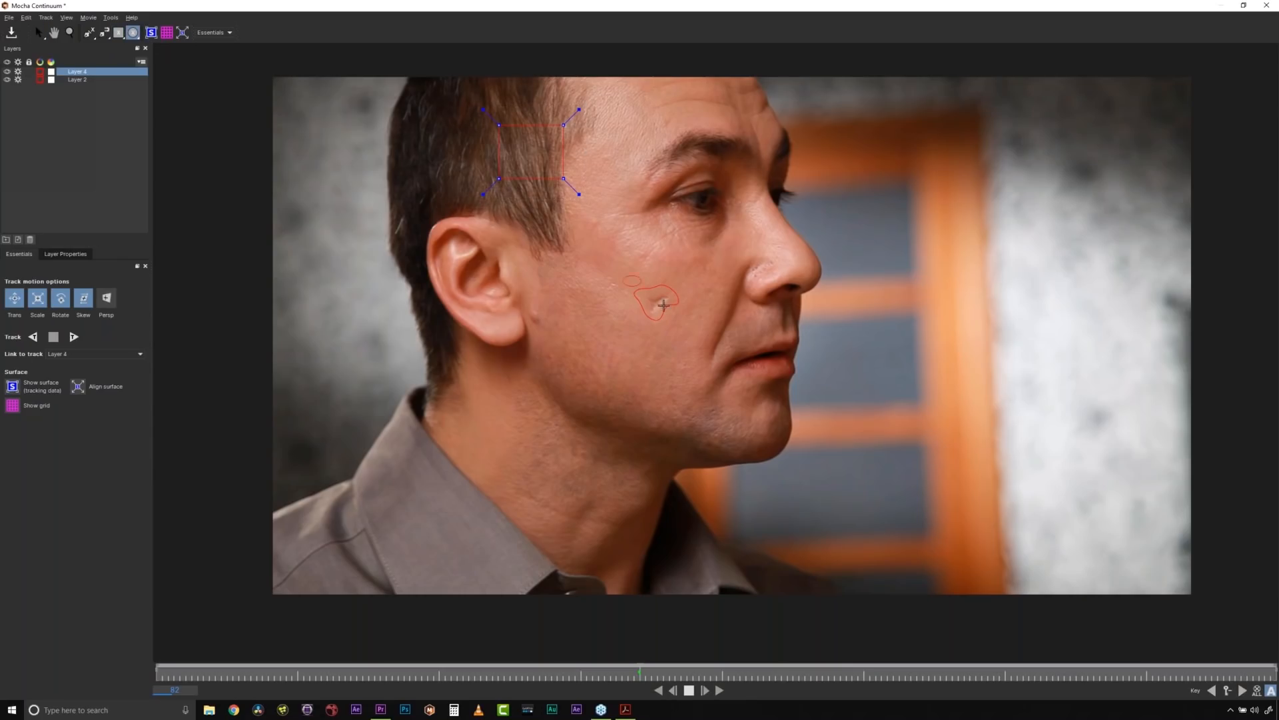
drag(623, 275, 667, 321)
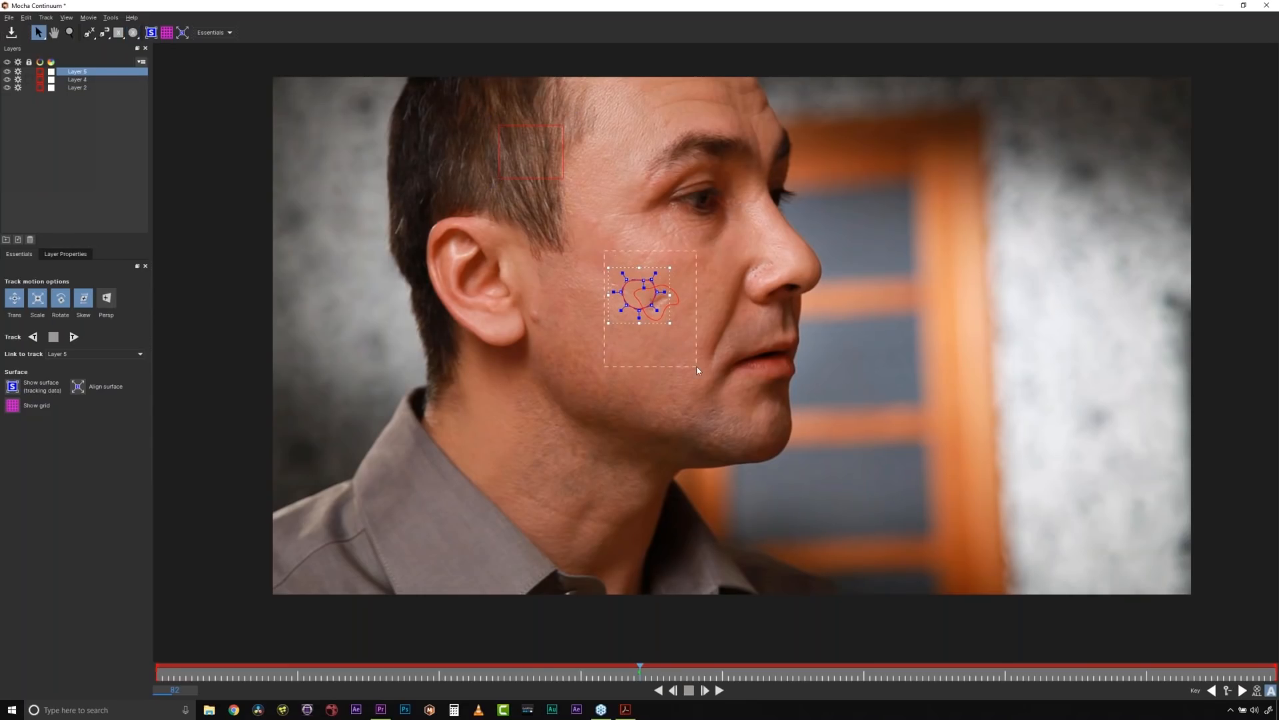
key(Delete)
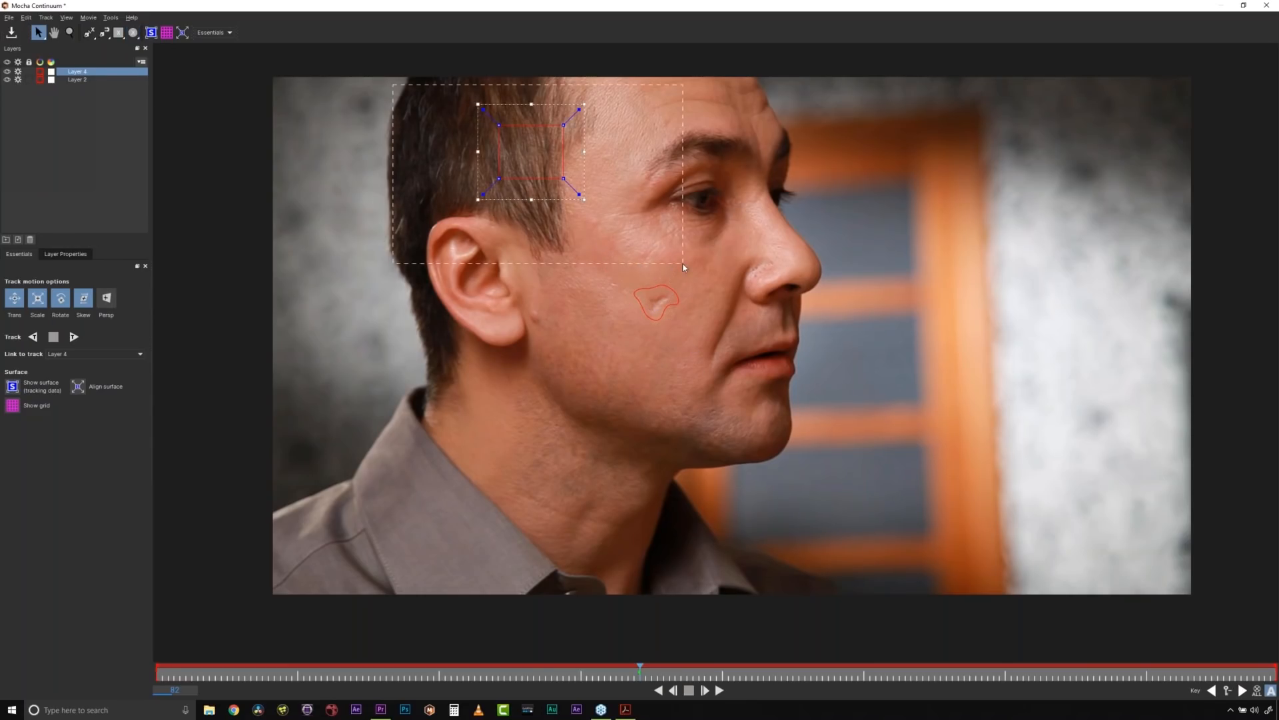
key(Delete)
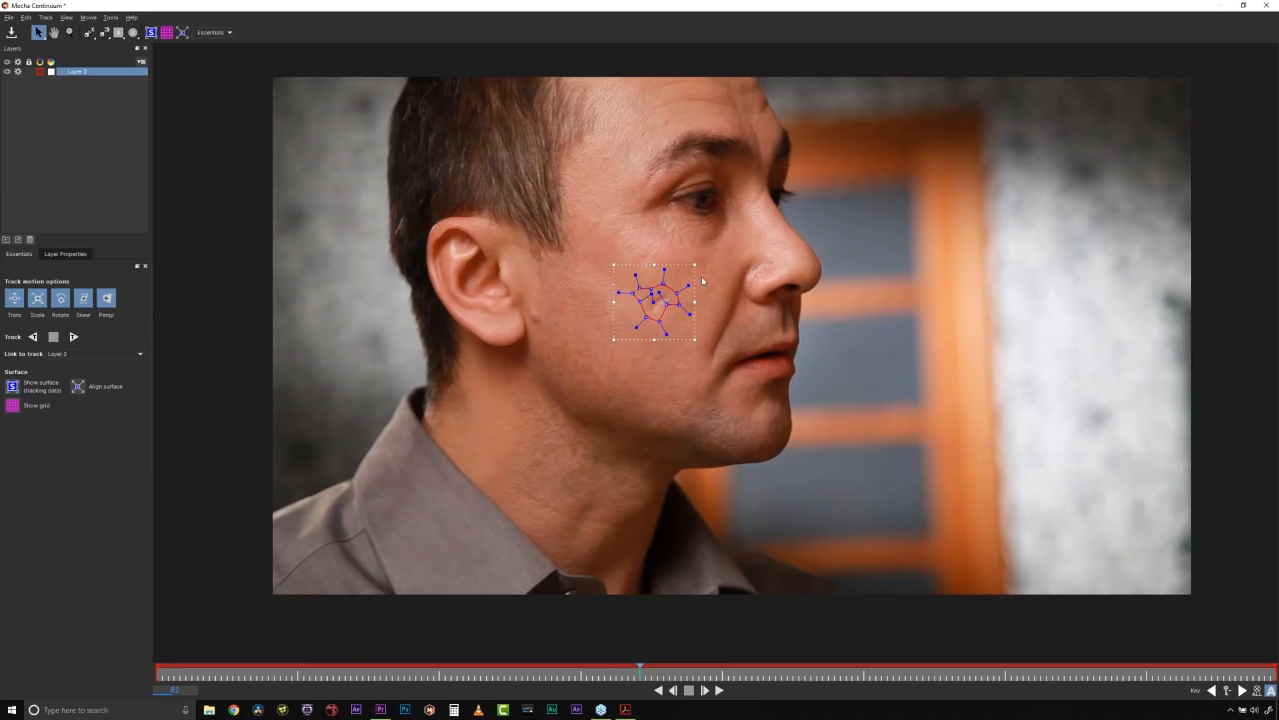
- Tighten the spline slightly around the scar and rename its layer to "scar track"
drag(696, 340, 668, 303)
double_click(79, 72)
text(scar track)
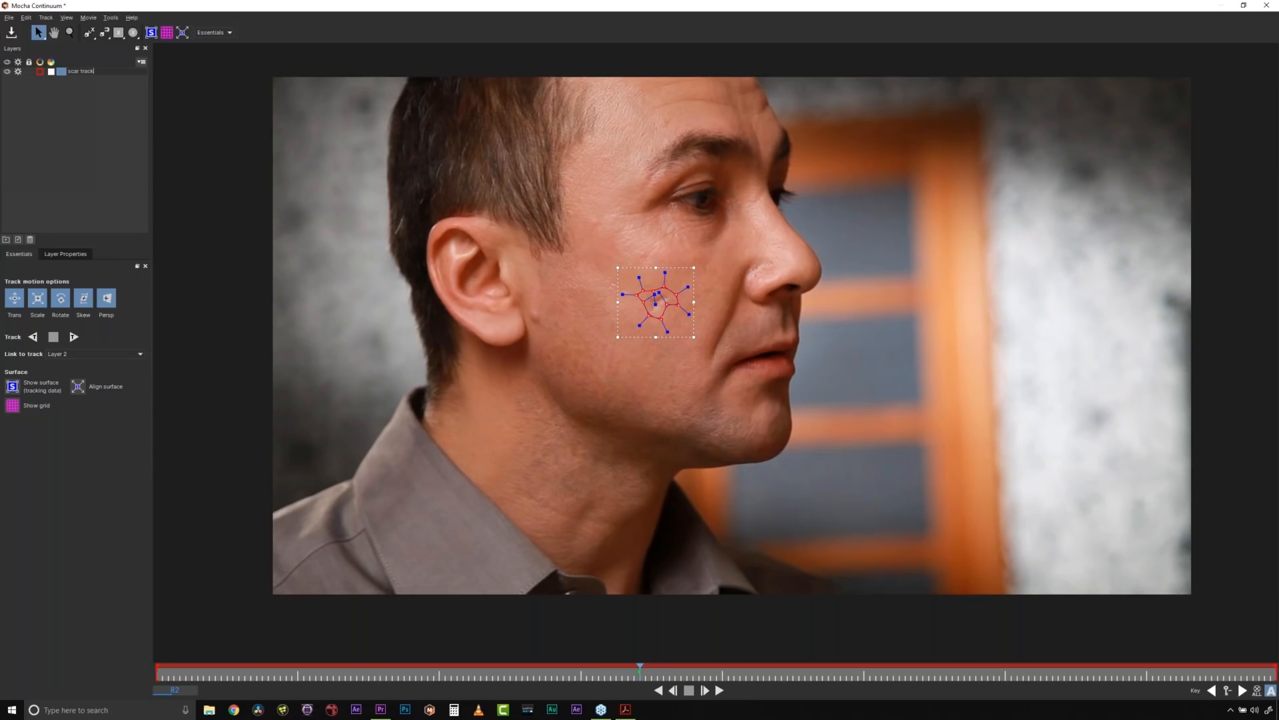
key(Return)
- Track the scar layer backward from frame 82 to the clip's start and forward from the same frame to its end
click(35, 337)
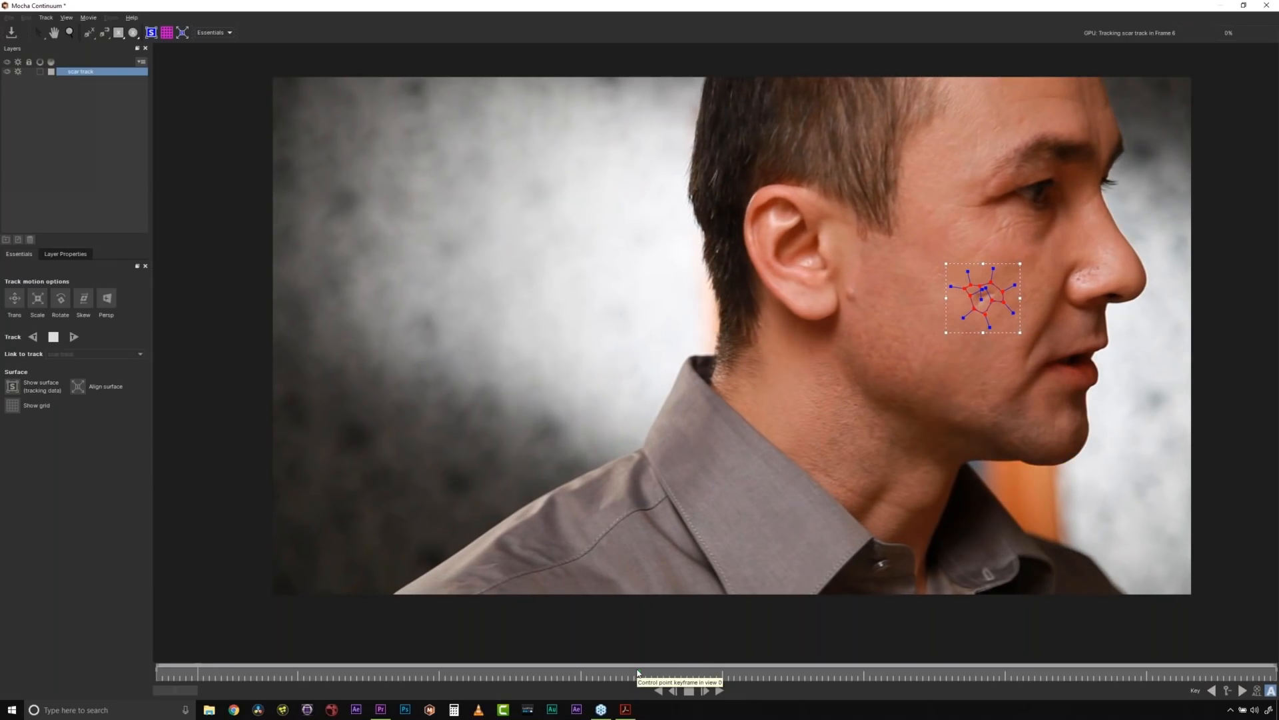
key(shift+Right)
click(68, 342)
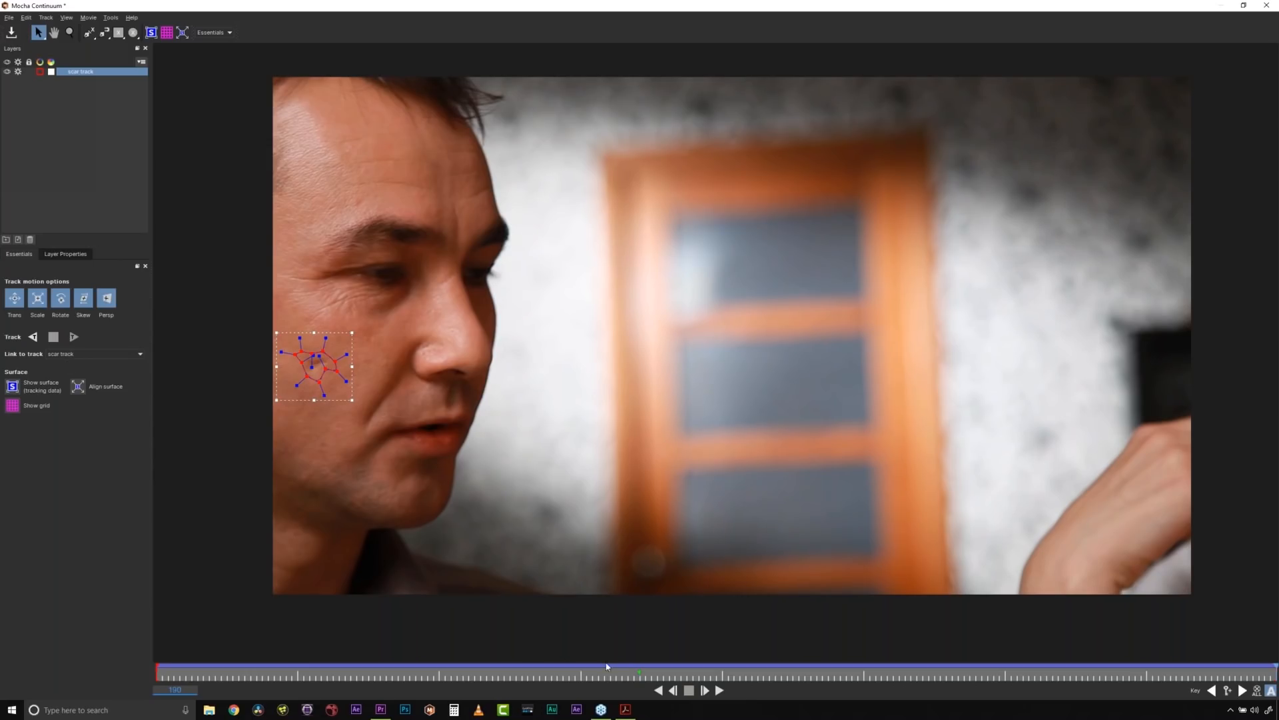
- Scrub from frame 82 to frame 103 to check the scar track, and switch Mocha to the Classic workspace
click(639, 675)
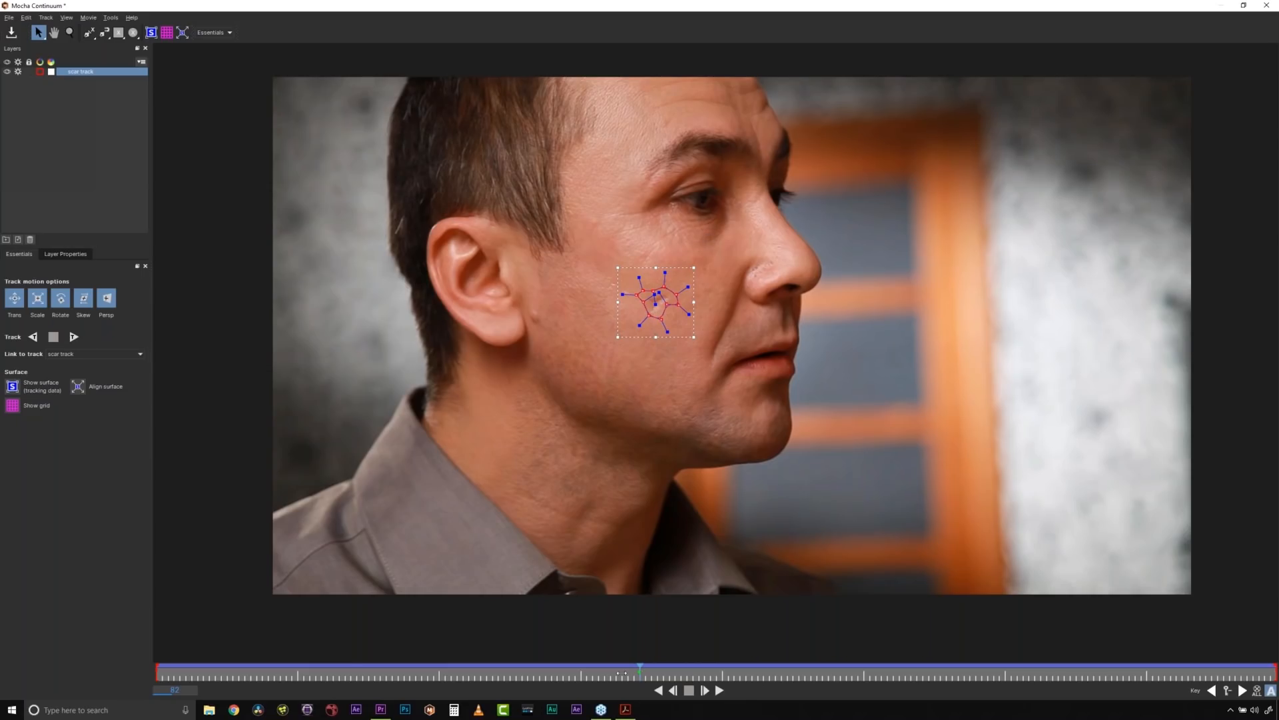
drag(621, 673, 763, 673)
click(229, 32)
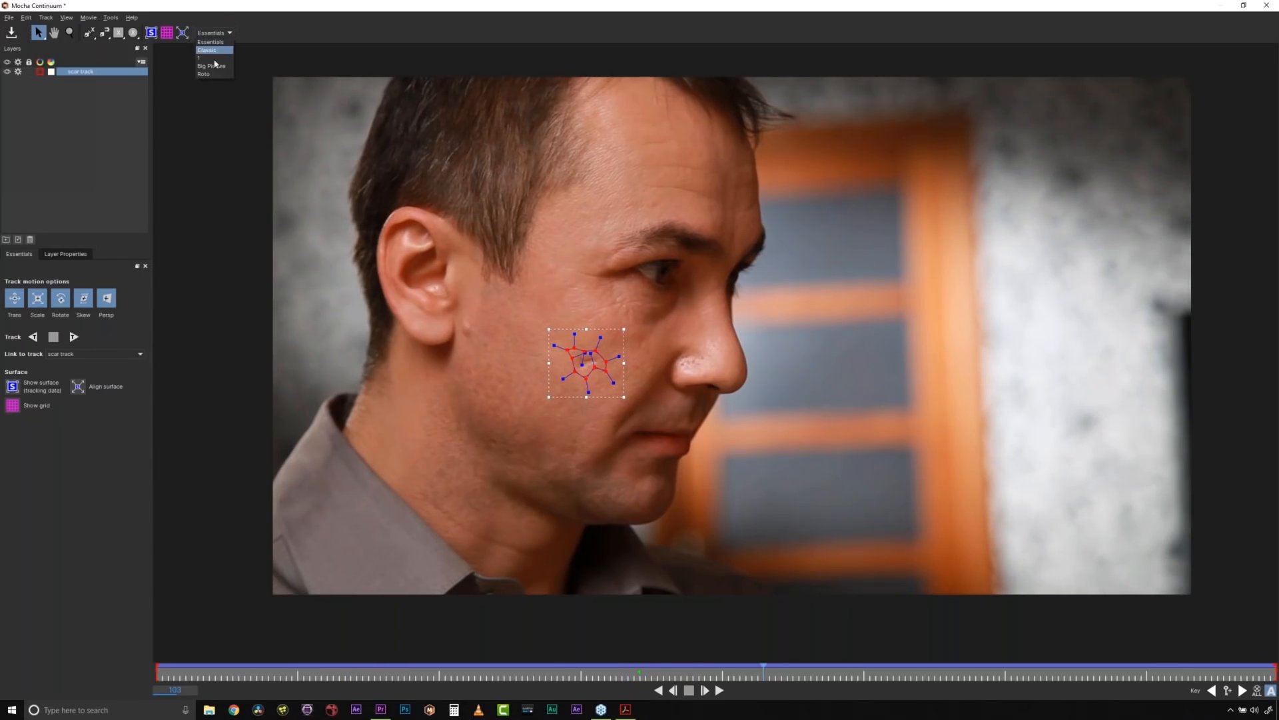
click(211, 51)
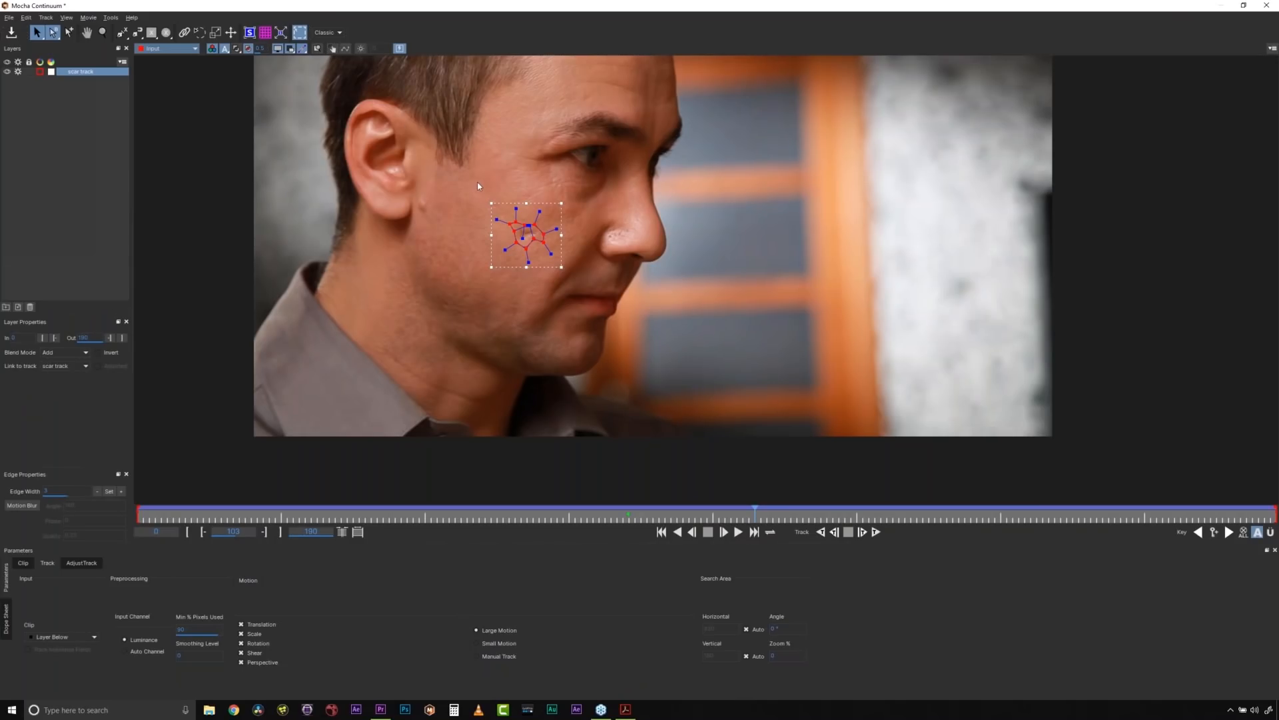
- Check the scar track by scrubbing in quick stabilise mode, then save the project and close Mocha
click(333, 50)
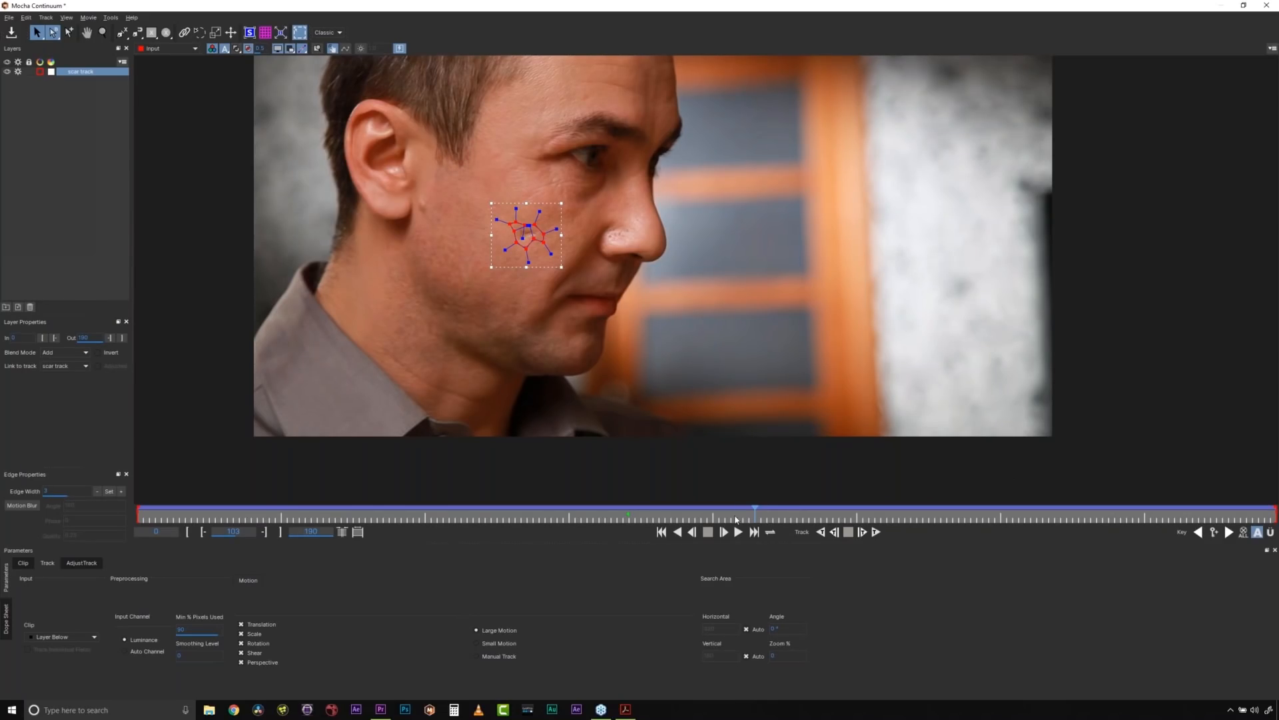
drag(771, 515, 659, 508)
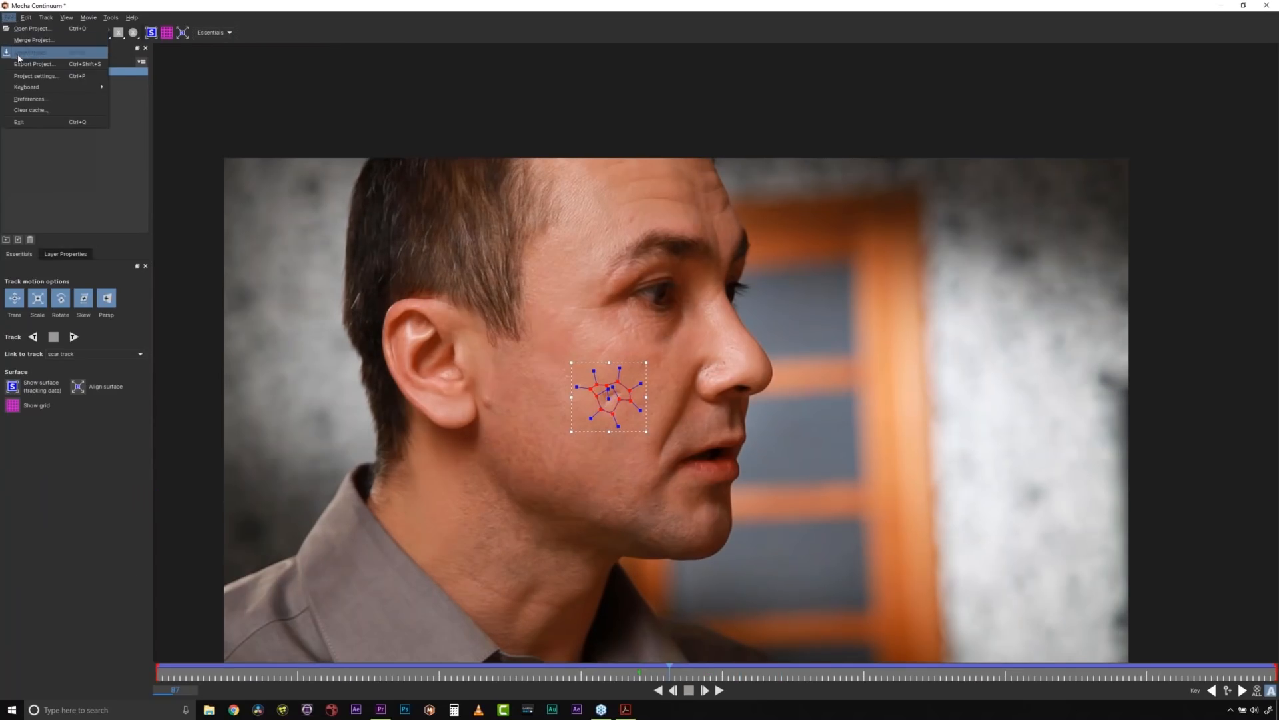
click(1267, 5)
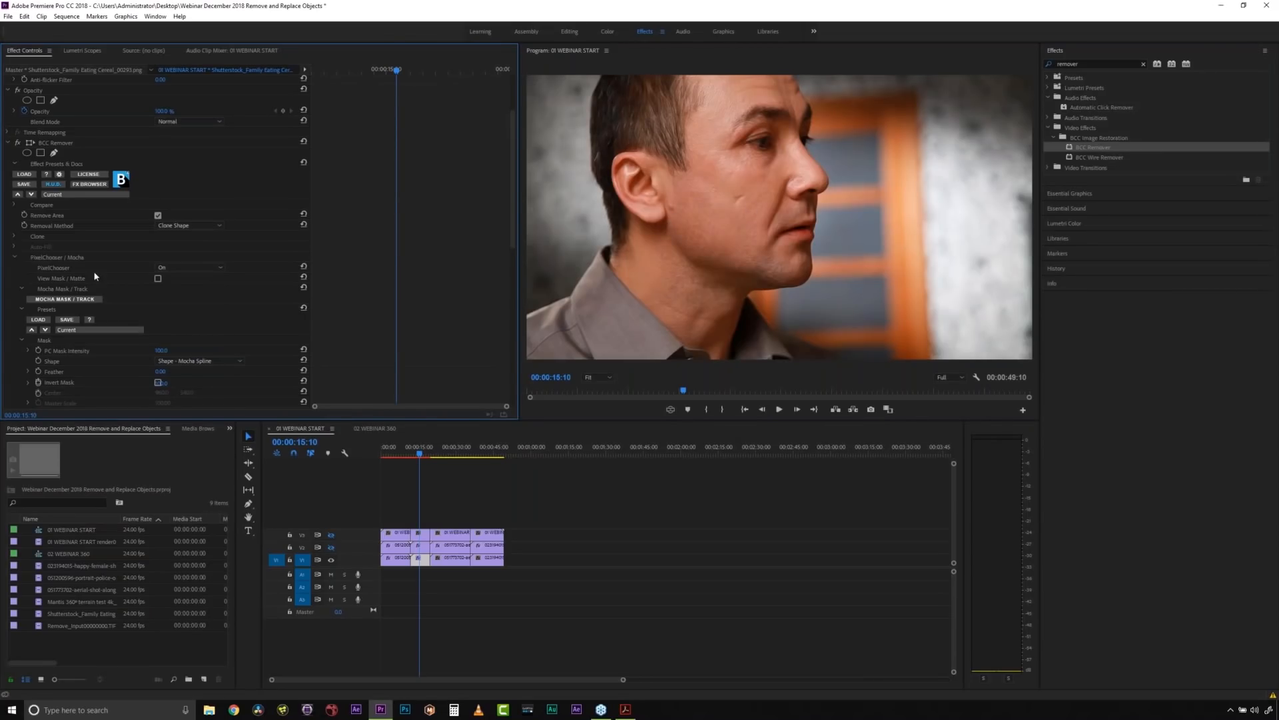
- Select the BCC Remover effect and reposition its clone Offset point on clean skin beside the man's mouth
click(58, 145)
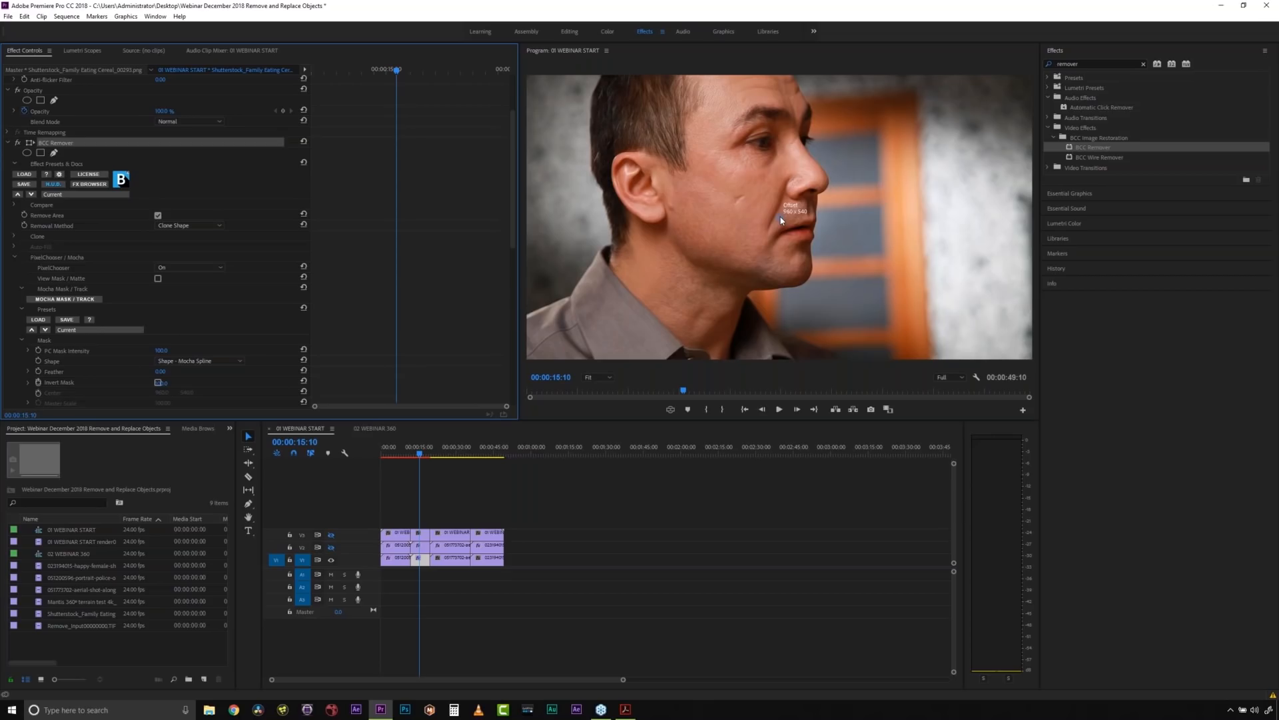
drag(782, 219, 791, 232)
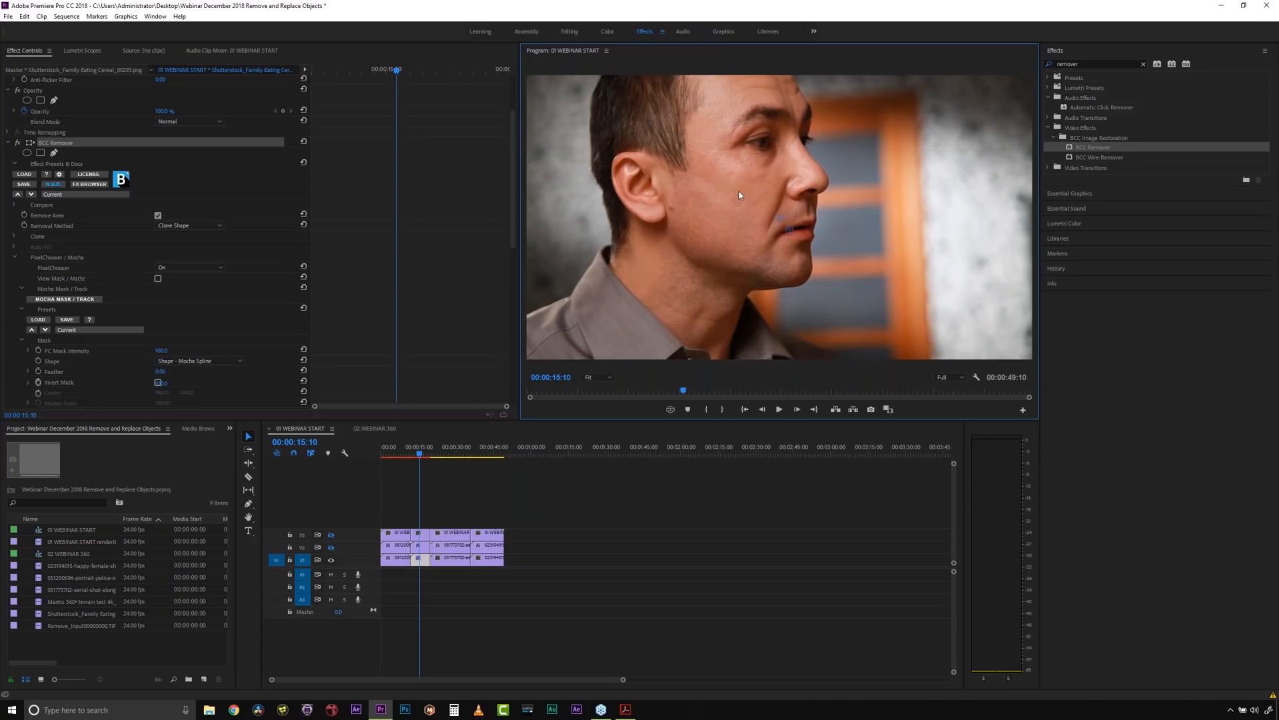
mouse_move(510, 195)
mouse_down()
mouse_move(490, 313)
mouse_move(503, 243)
mouse_up()
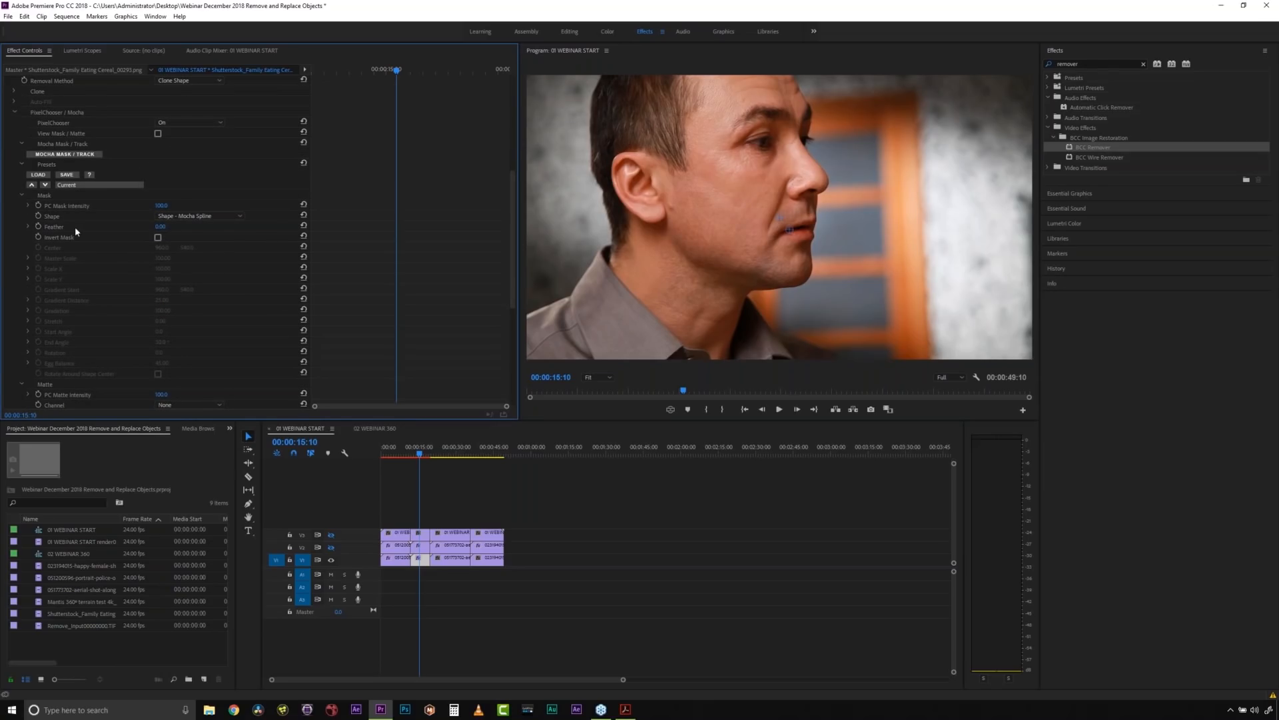
- Set the mask's Feather to 15 in BCC Remover and scrub the man's clip to check the scar removal
drag(161, 229, 167, 229)
click(168, 224)
text(15)
drag(420, 456, 425, 454)
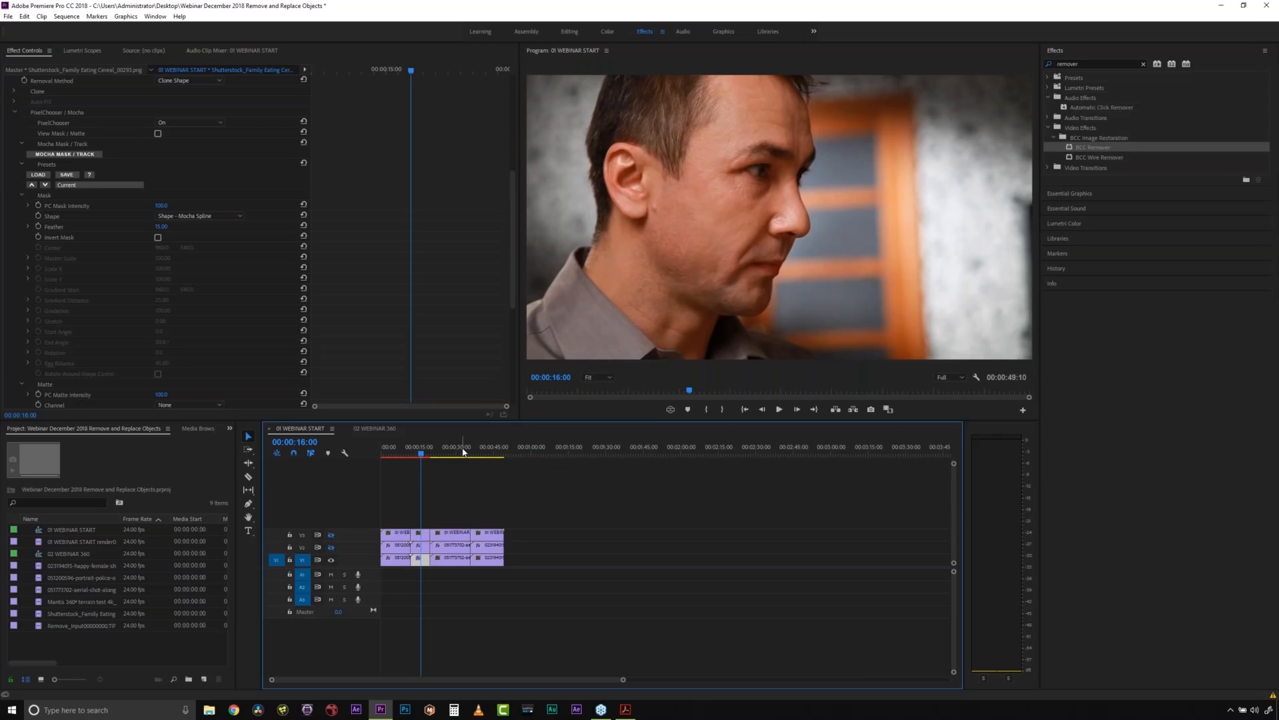
click(428, 457)
drag(428, 457, 422, 455)
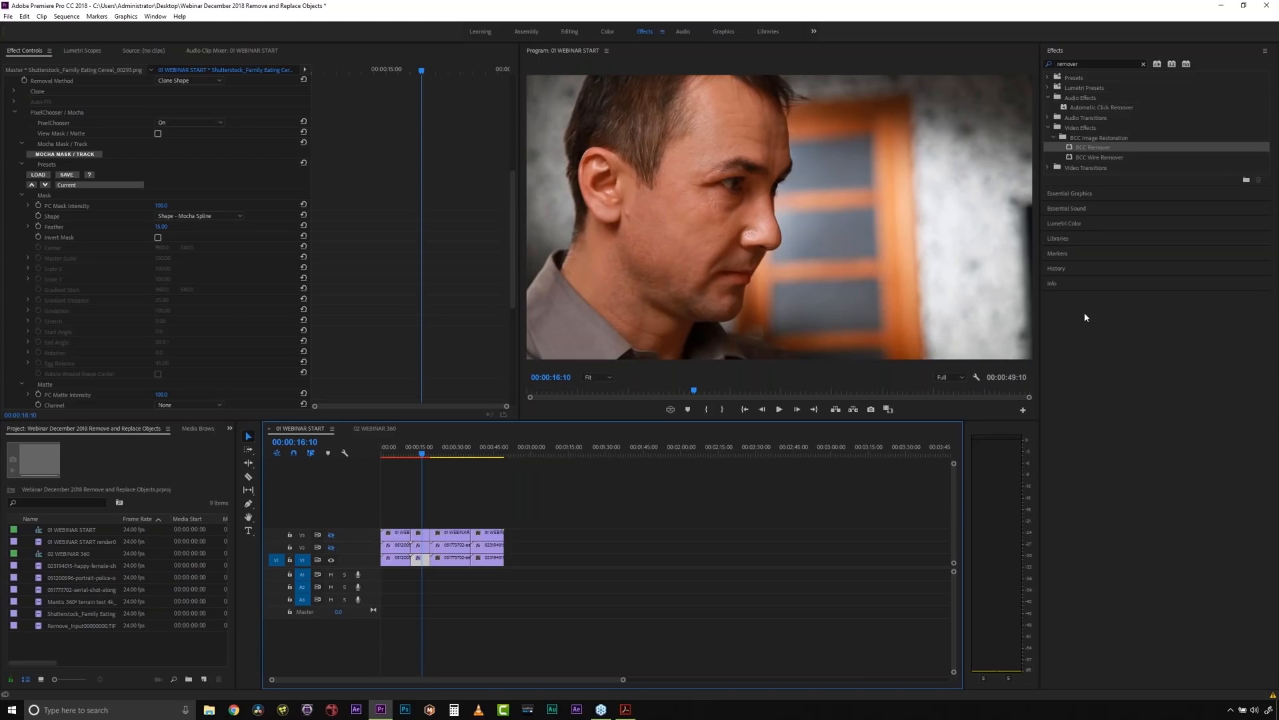
- Compare the man's cheek with and without BCC Remover, toggling the effect and the V2 and V3 track outputs
click(331, 545)
click(331, 537)
click(417, 535)
click(419, 546)
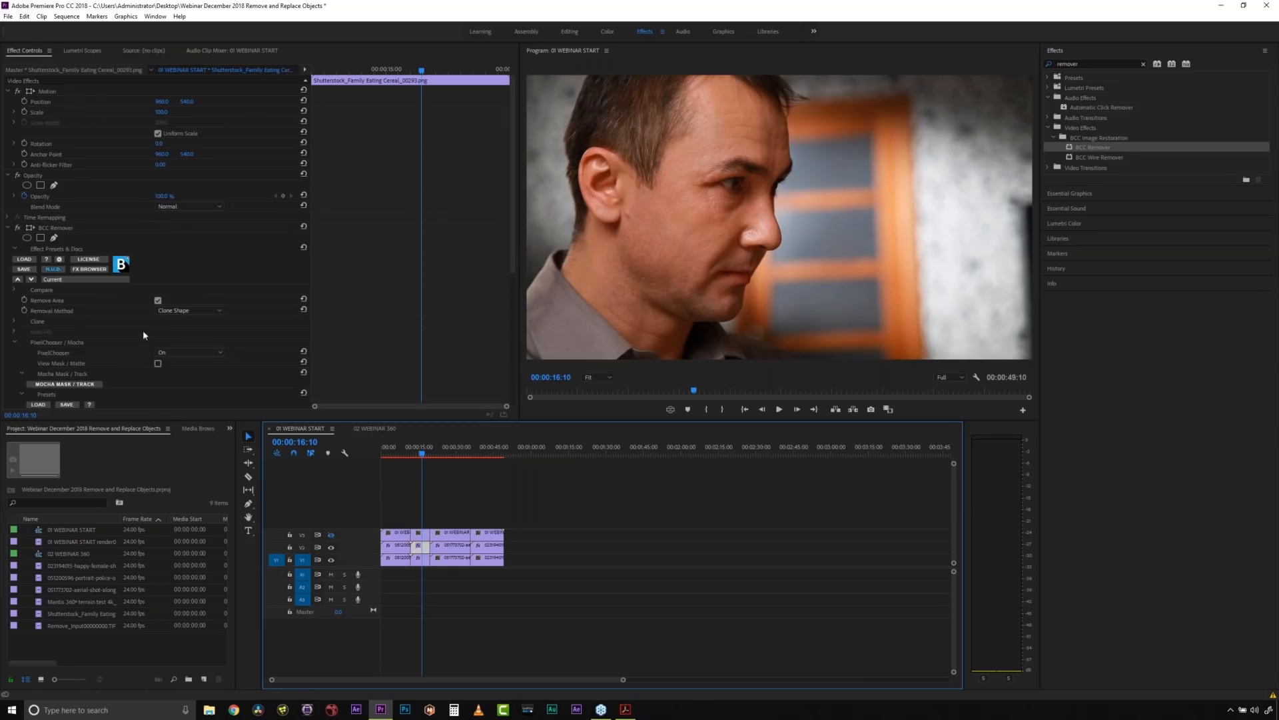
click(331, 547)
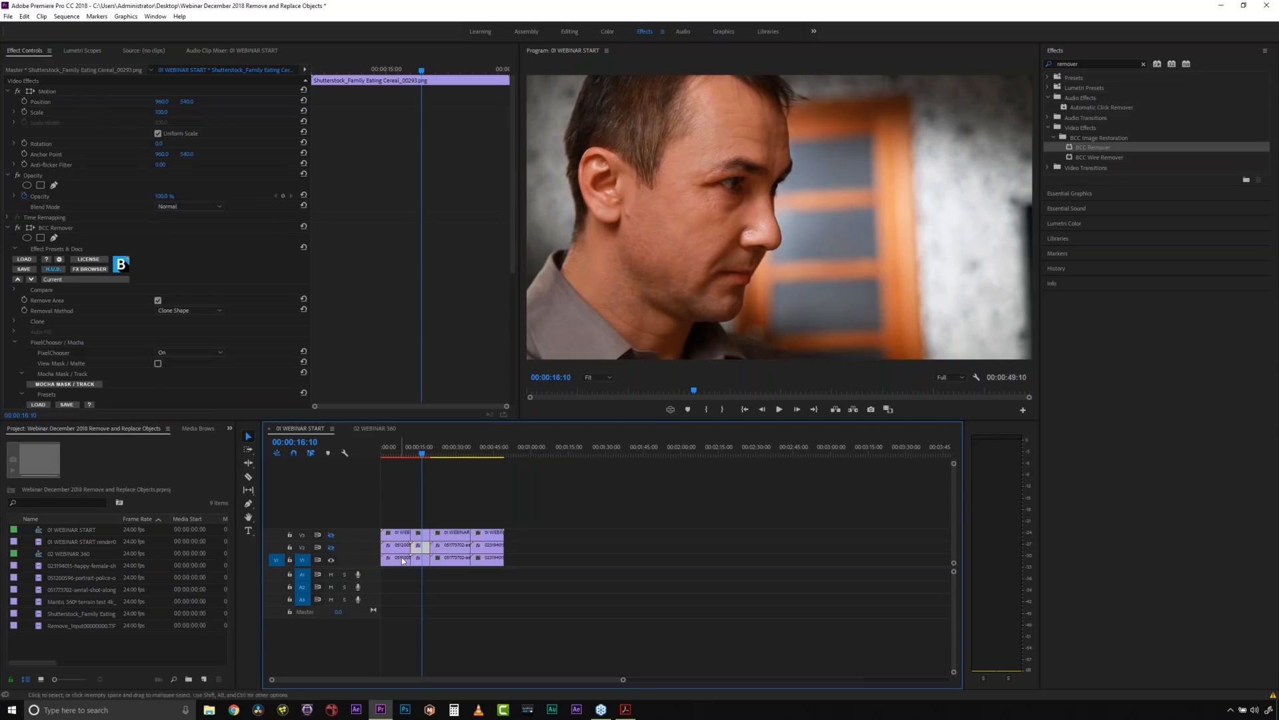
click(18, 231)
click(331, 536)
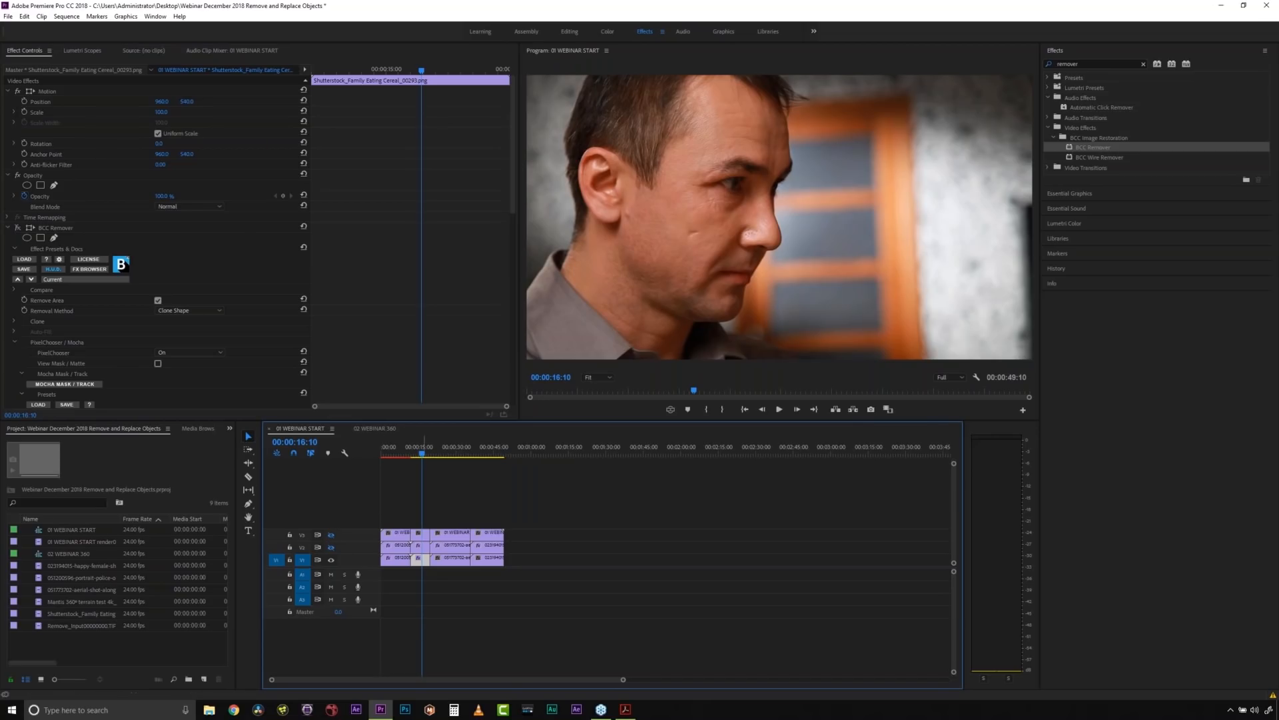
click(441, 456)
drag(445, 459, 424, 451)
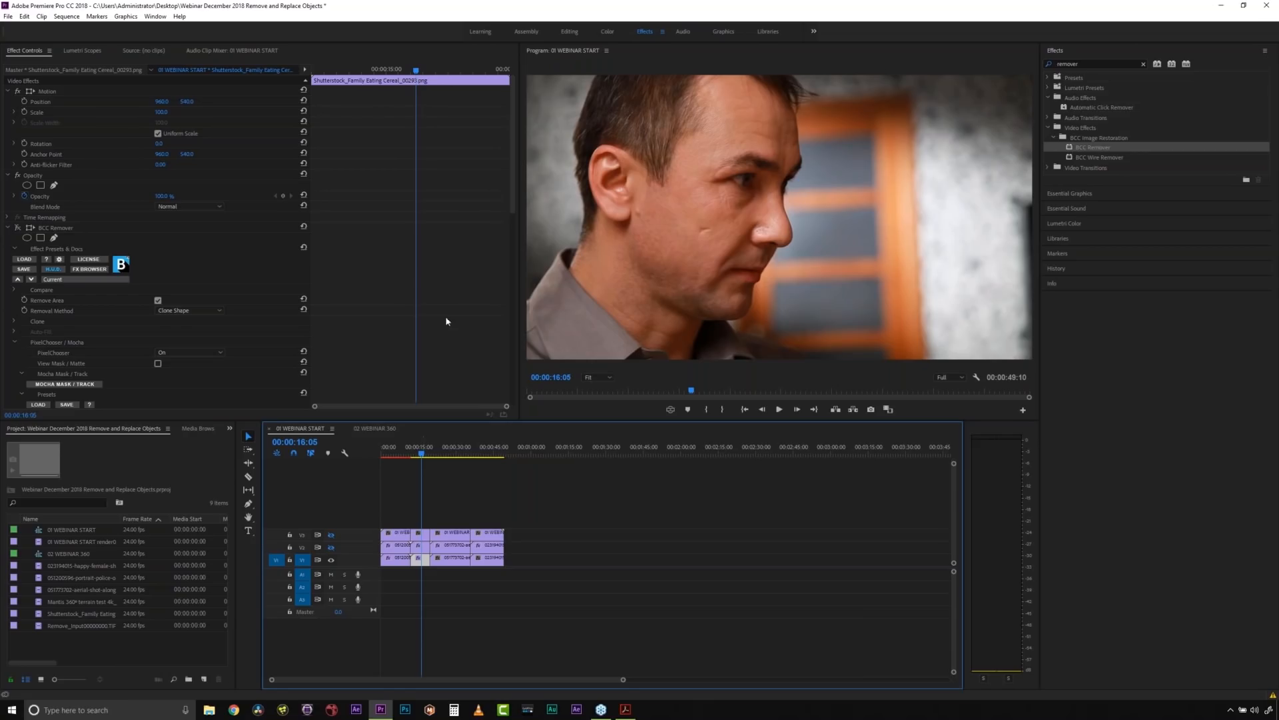
- Try a higher Brightness in BCC Remover's Clone settings and view the man's clip with the upper video tracks shown
drag(513, 173, 505, 233)
click(14, 149)
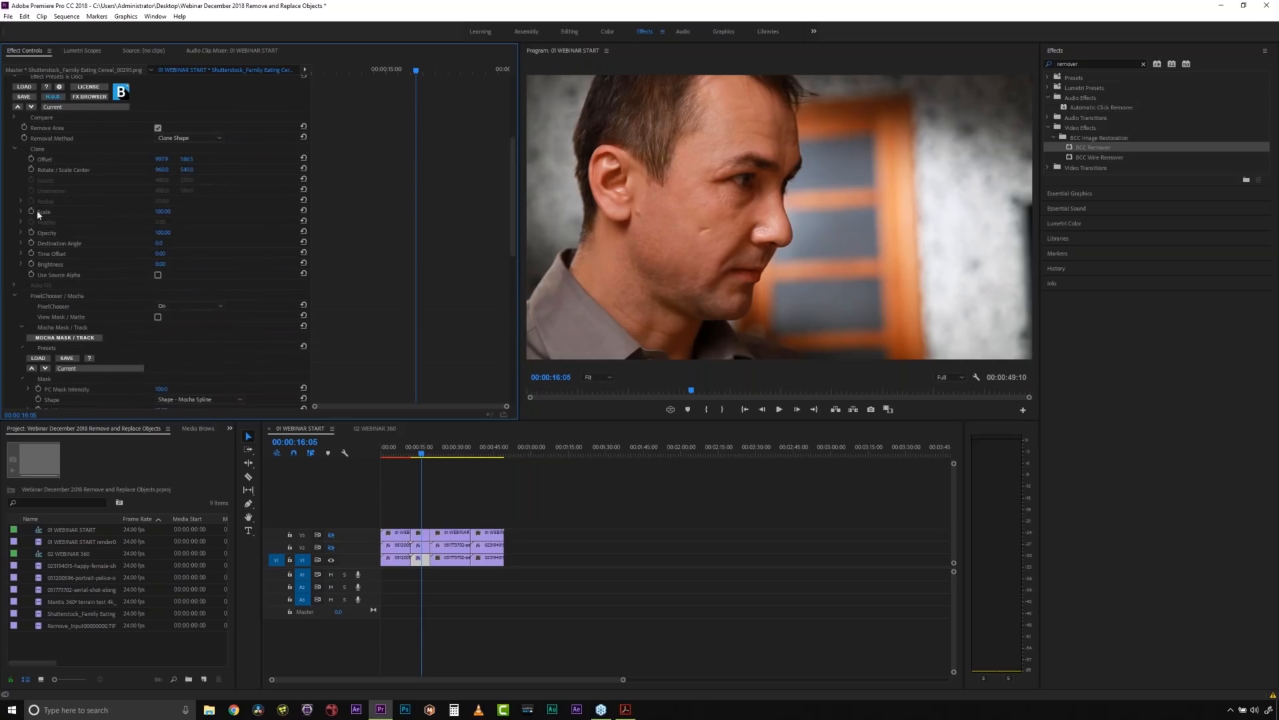
mouse_move(159, 267)
mouse_down()
mouse_move(210, 267)
mouse_move(169, 268)
mouse_up()
click(332, 537)
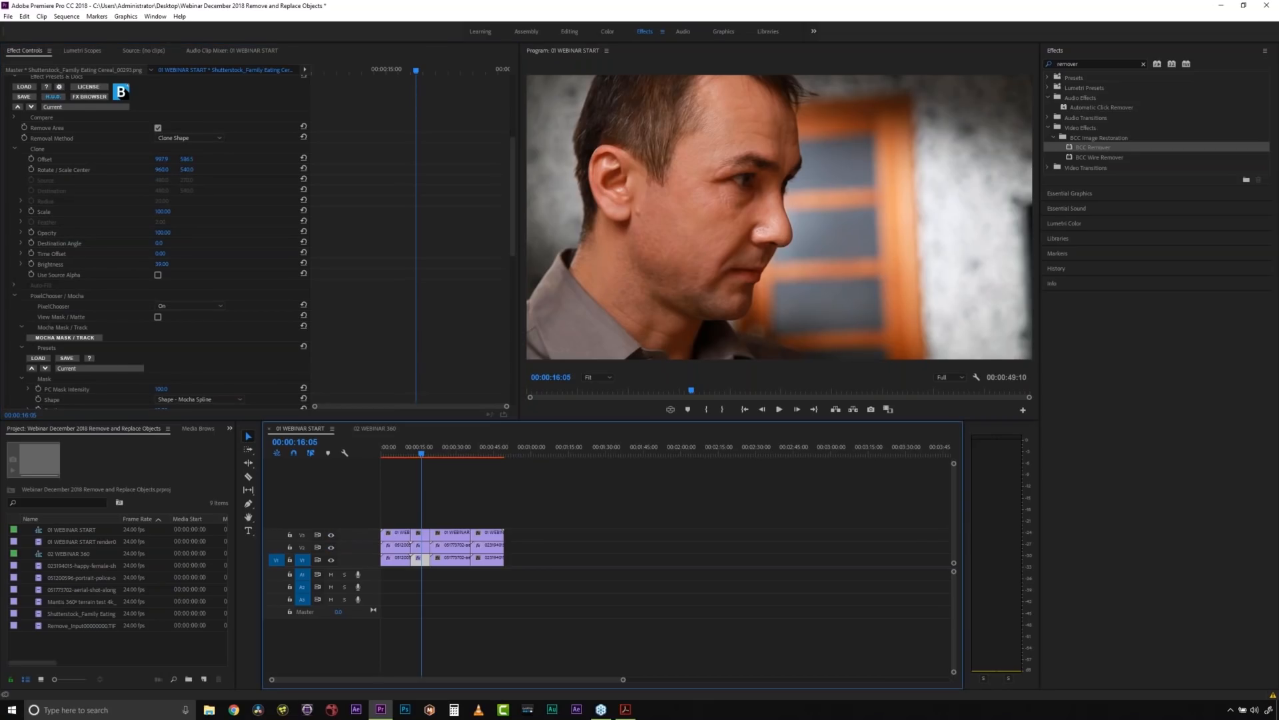
click(416, 557)
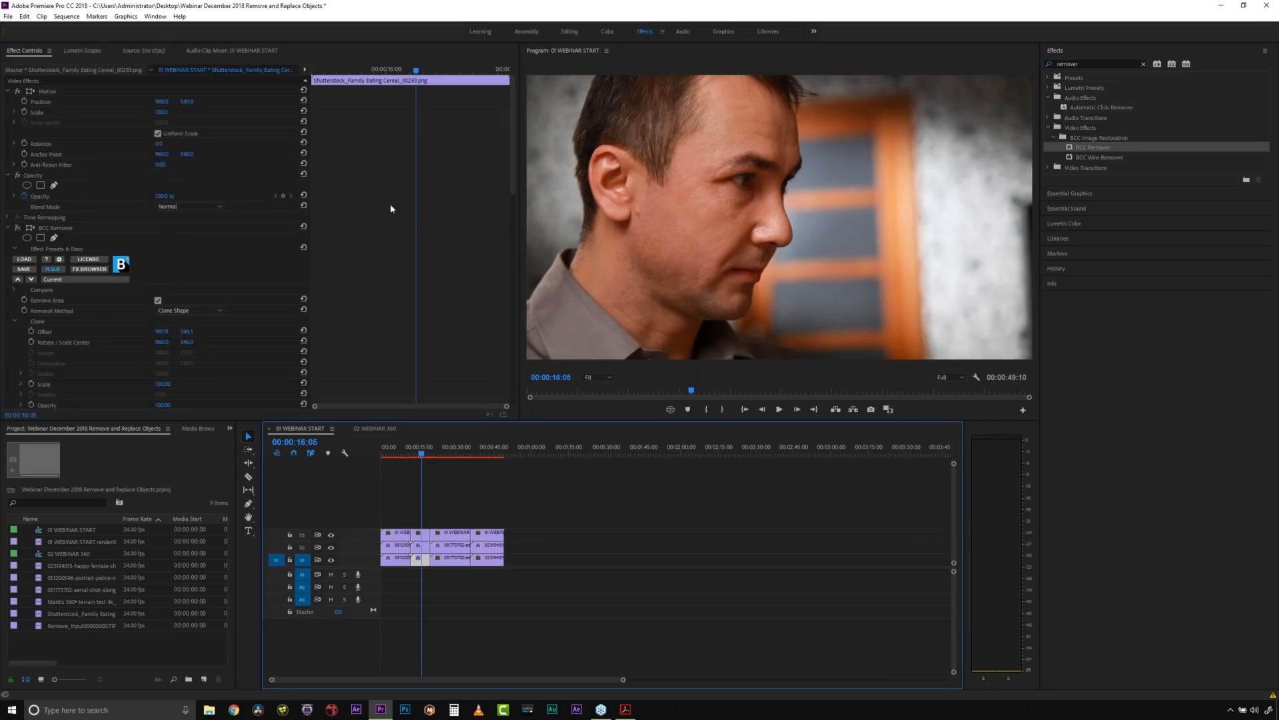
drag(516, 151, 509, 189)
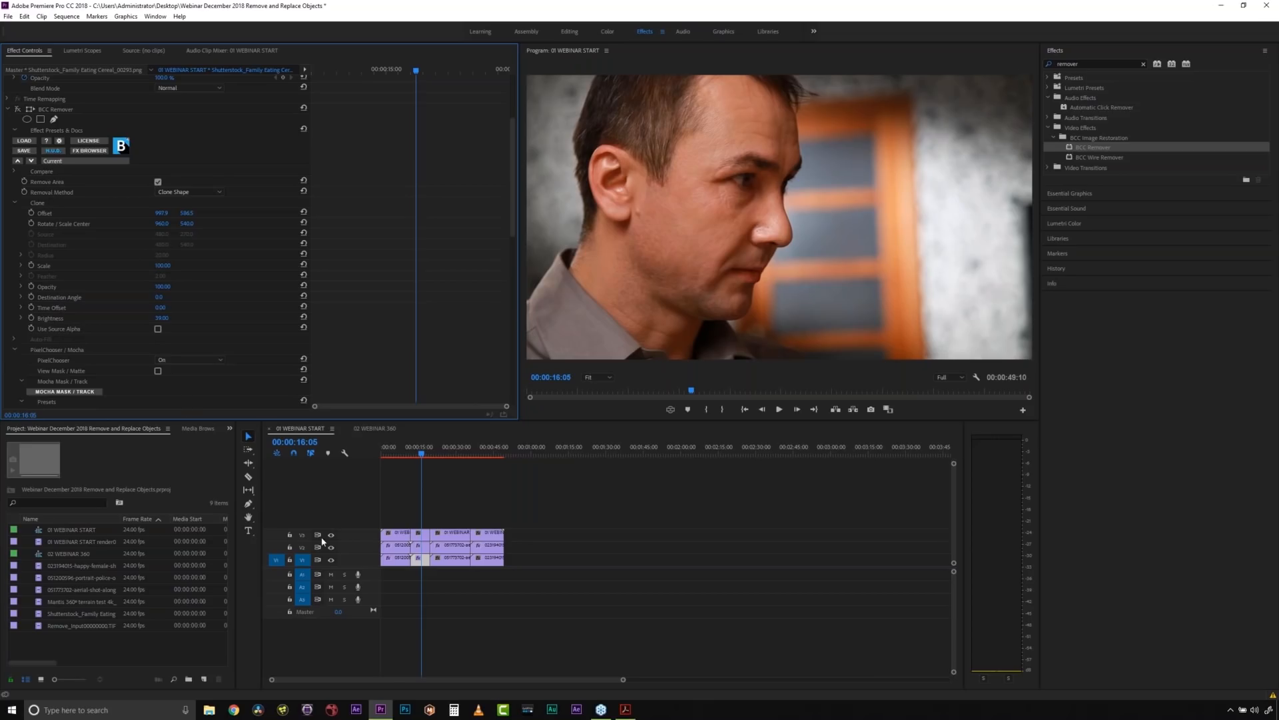
- Hide the V2 and V3 tracks, re-enable BCC Remover on the man's clip and set the Clone Brightness to 0
drag(332, 538, 332, 548)
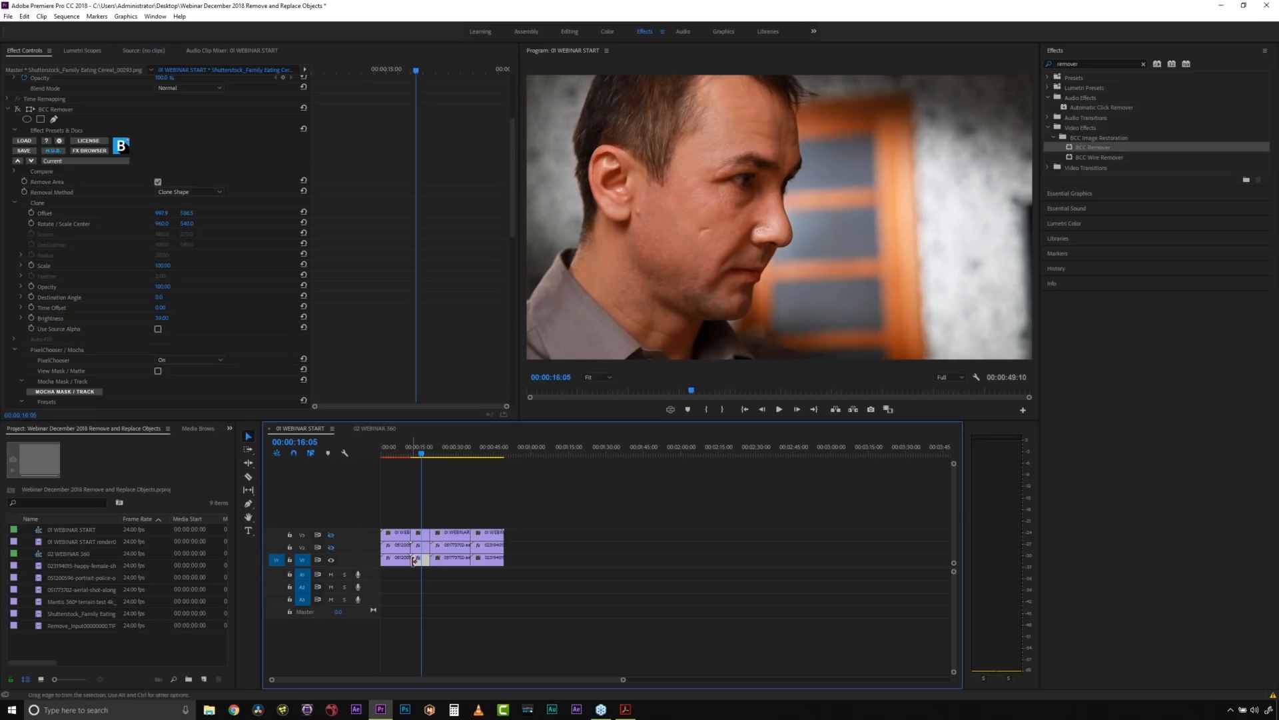
click(18, 108)
mouse_move(163, 318)
mouse_down()
mouse_move(133, 318)
mouse_move(151, 319)
mouse_up()
click(161, 318)
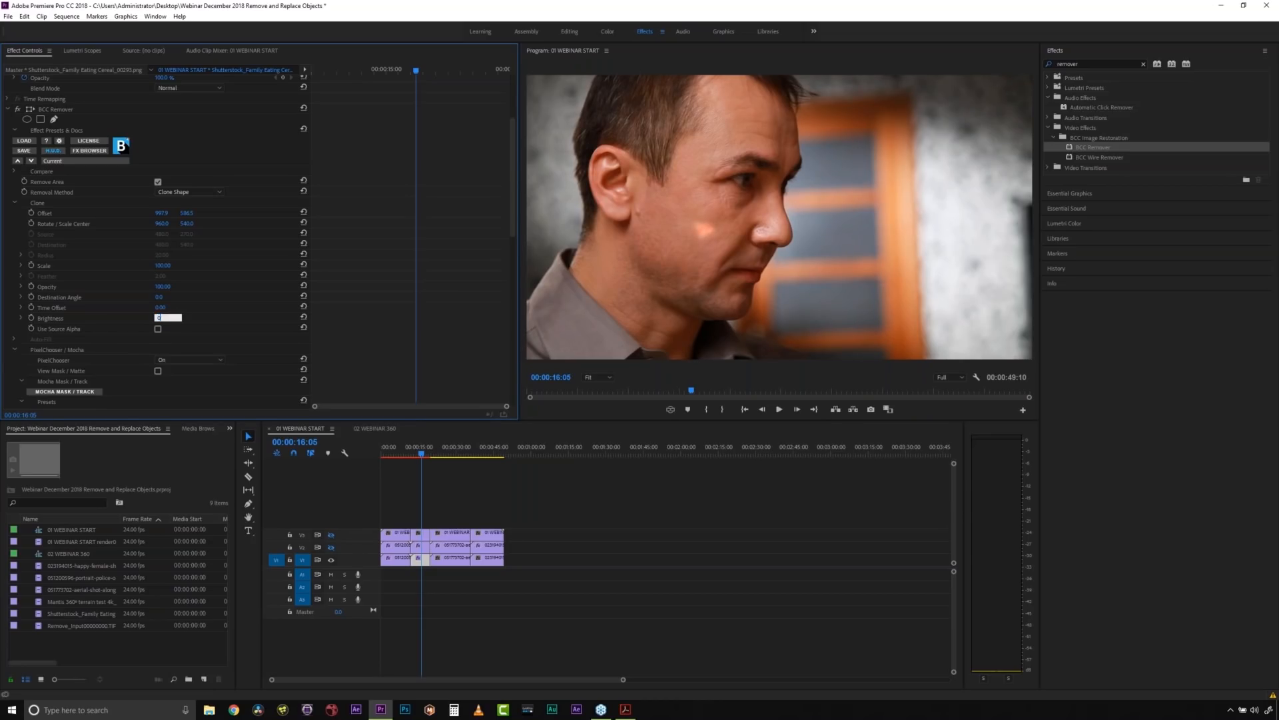
key(Return)
- Scrub and play the beach clip around 26 to 28 seconds to examine the drone shadow moving over the sand
click(450, 457)
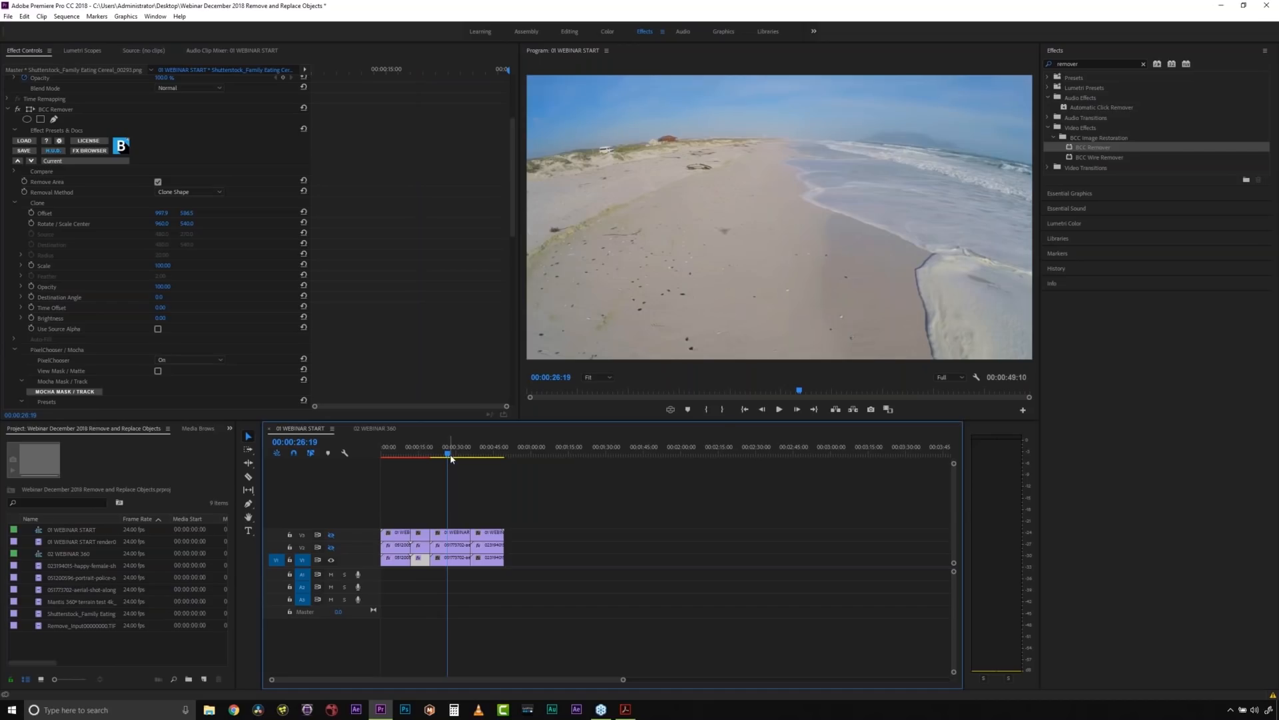
click(443, 457)
drag(443, 457, 440, 457)
drag(439, 457, 448, 457)
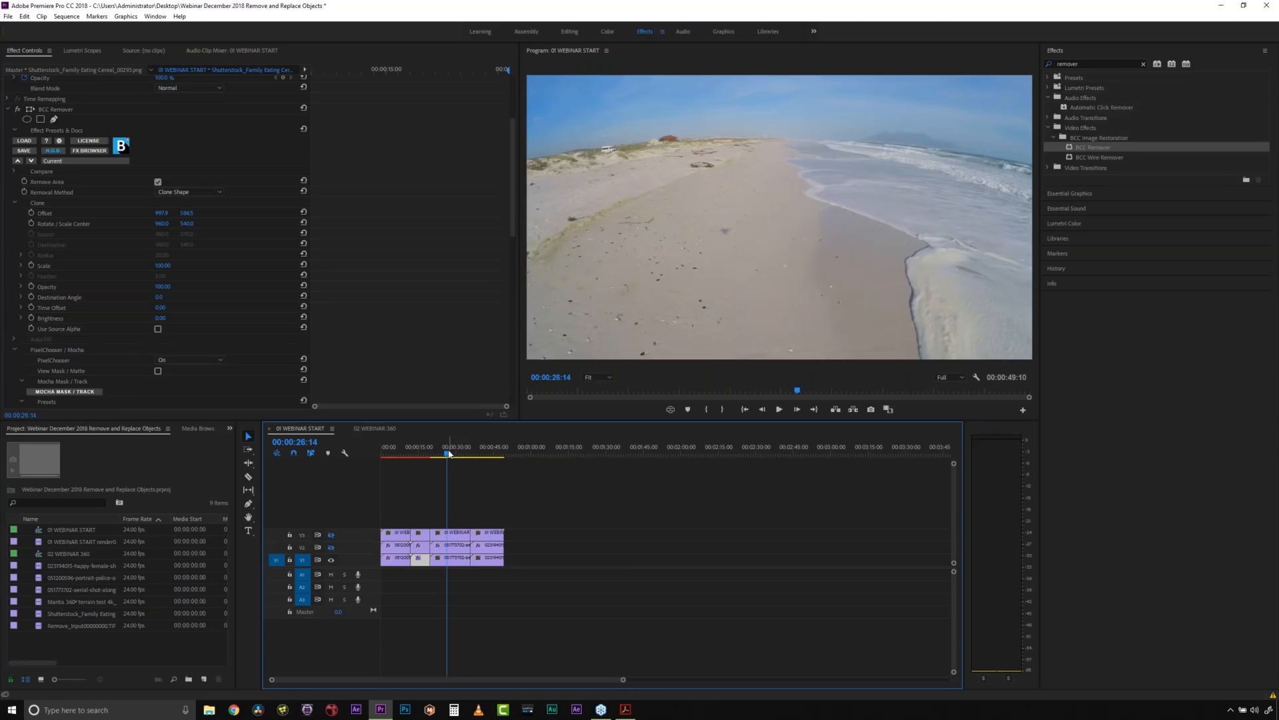
key(space)
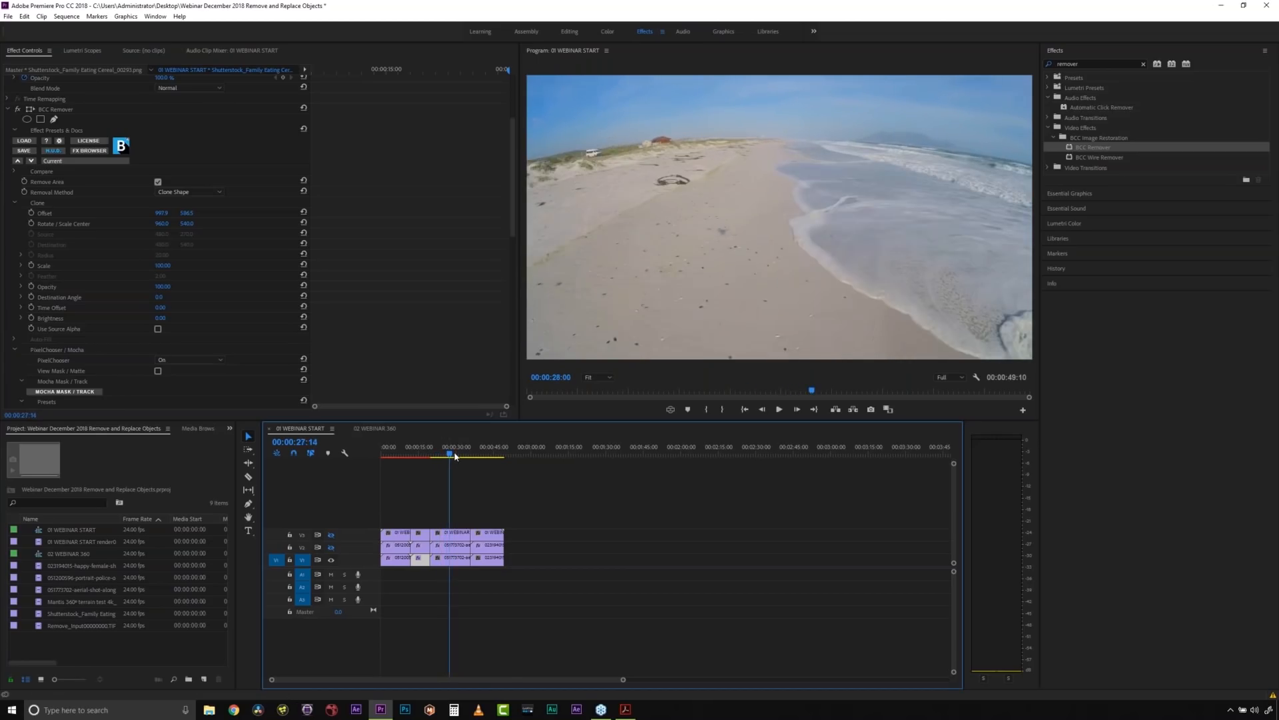
click(455, 456)
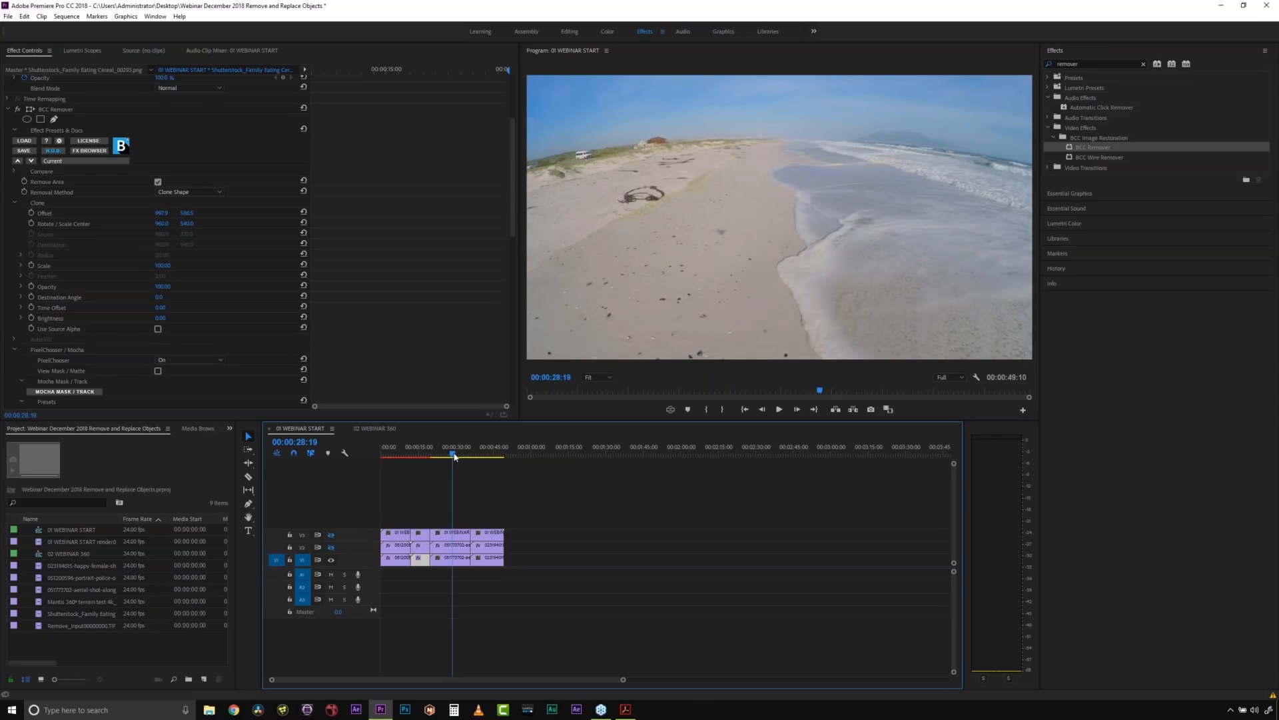
key(space)
click(447, 459)
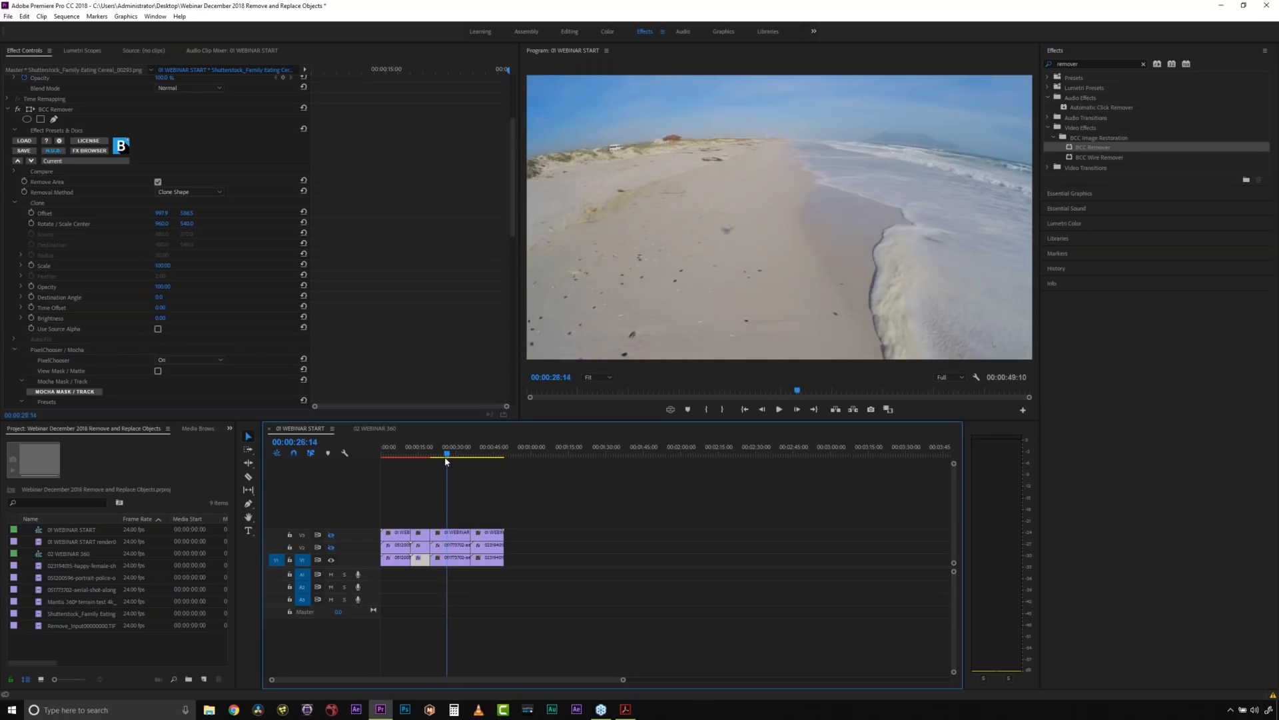
click(447, 458)
- Search the effects for "mocha" and select Mocha Pro
click(1087, 65)
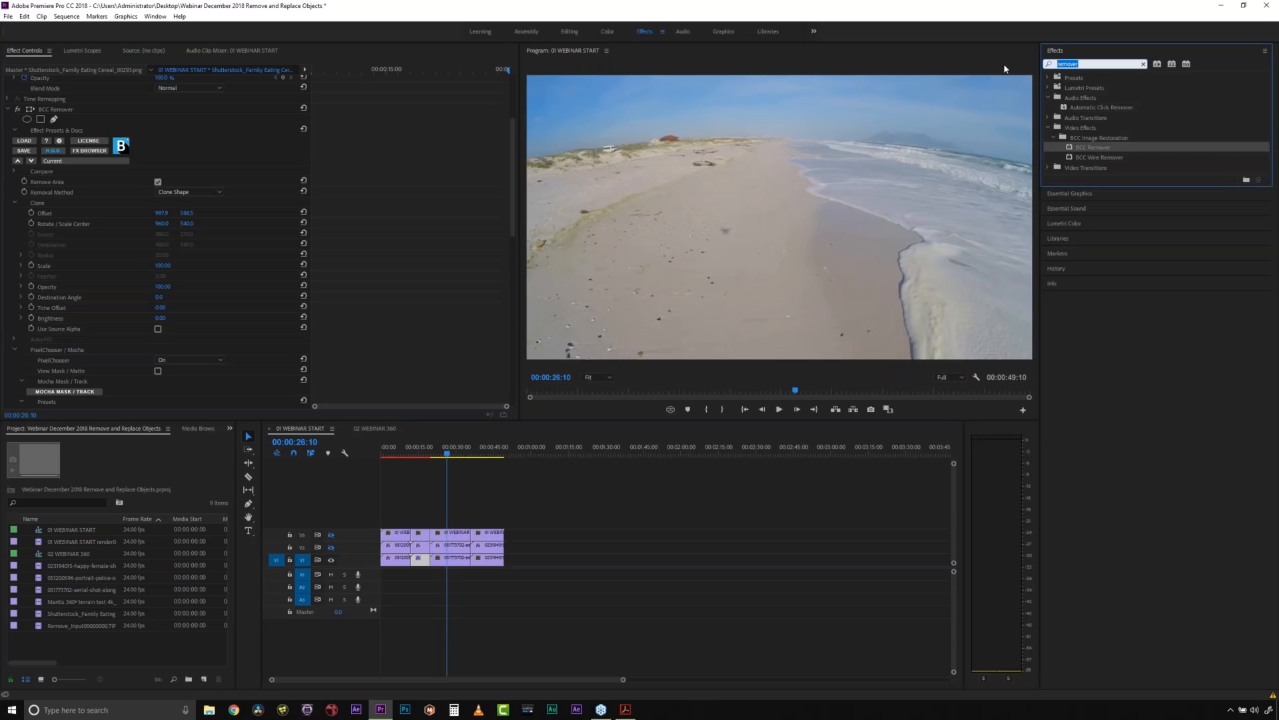
text(mocha)
click(1089, 137)
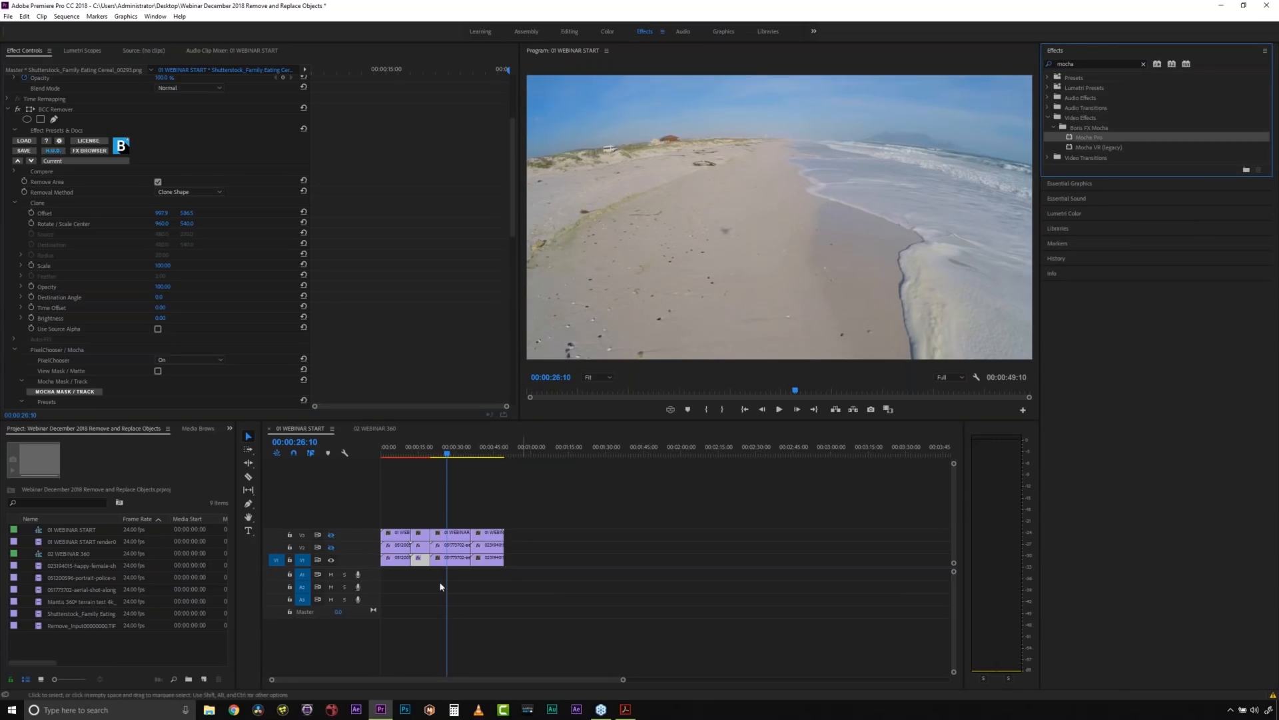
- Examine the beach clip's shadow and changing sand texture by scrubbing between about 26 and 29 seconds
click(455, 532)
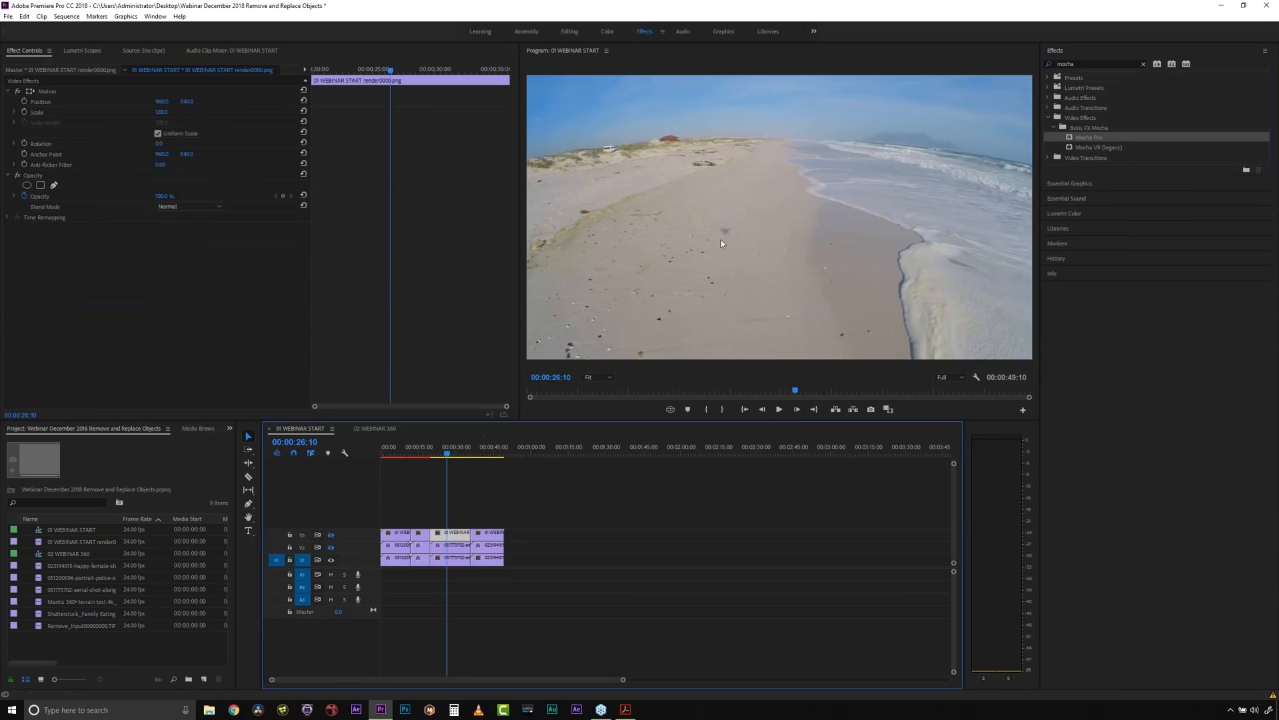
click(434, 475)
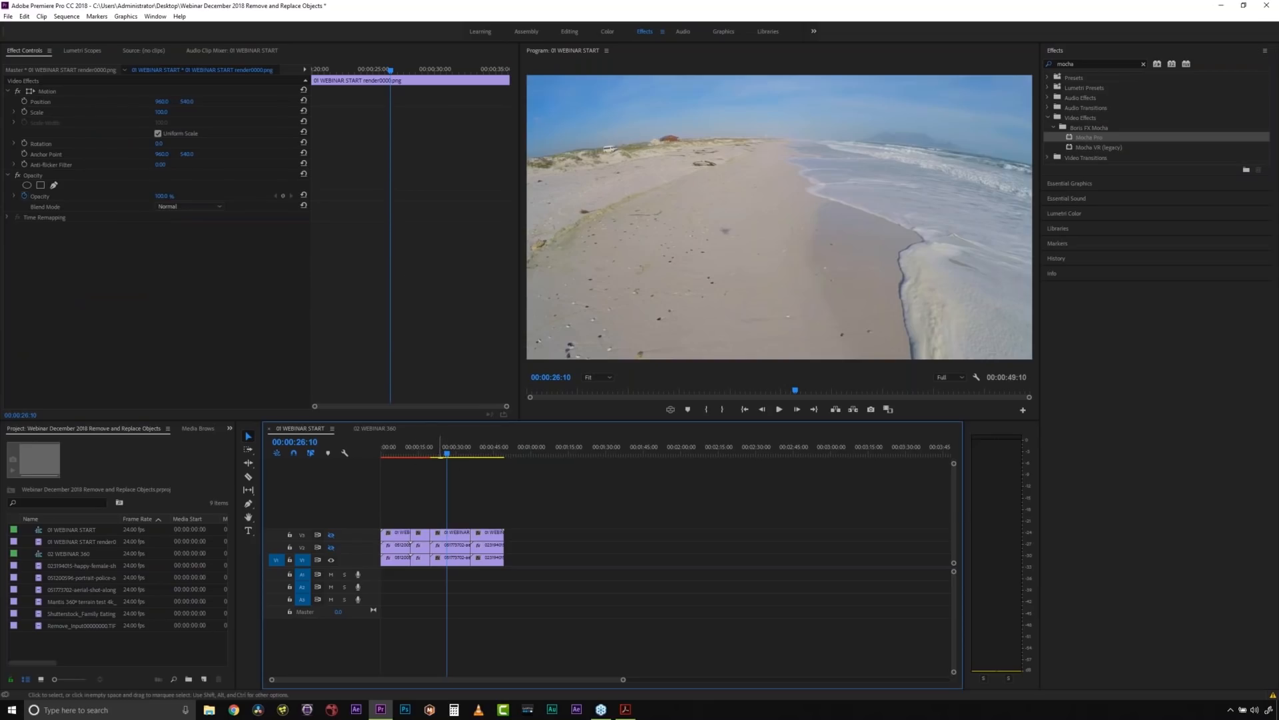
click(441, 456)
drag(441, 458, 454, 459)
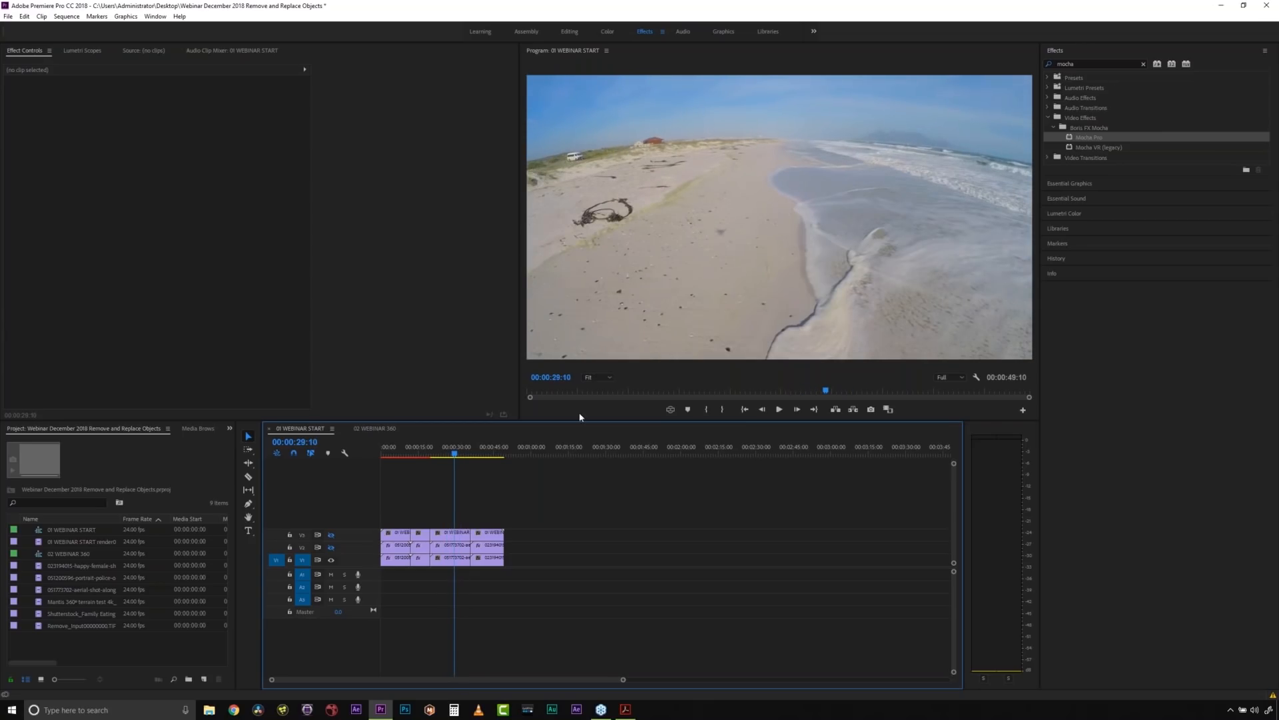
drag(455, 457, 452, 457)
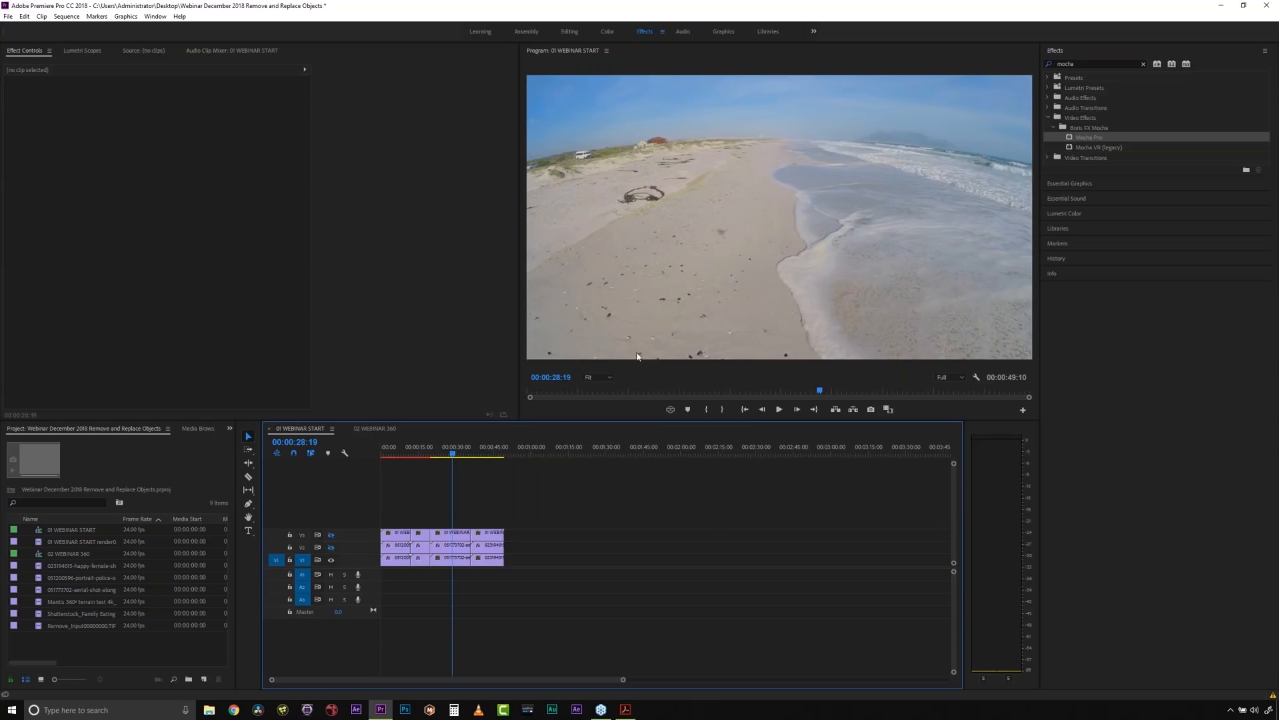
- Show track V3 and scrub back to 00:00:26:14 to view the rendered shadow removal on the beach clip
click(455, 534)
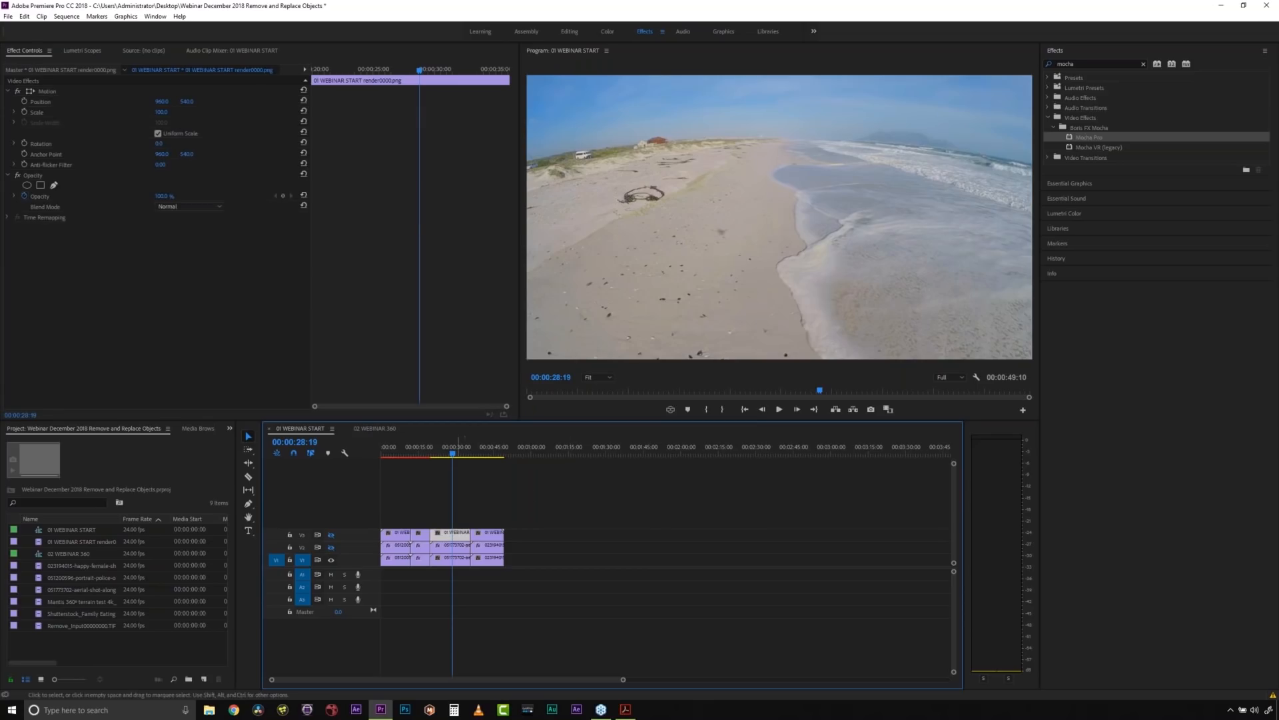
click(332, 535)
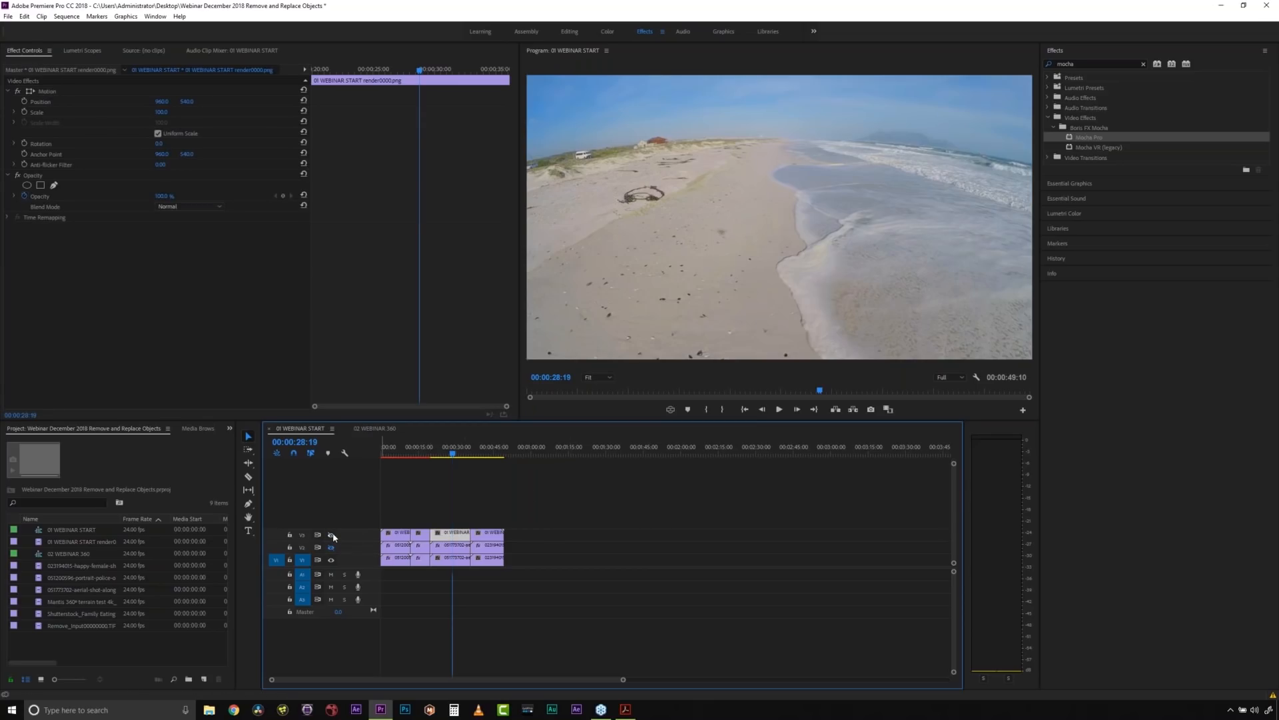
click(451, 455)
drag(452, 454, 448, 454)
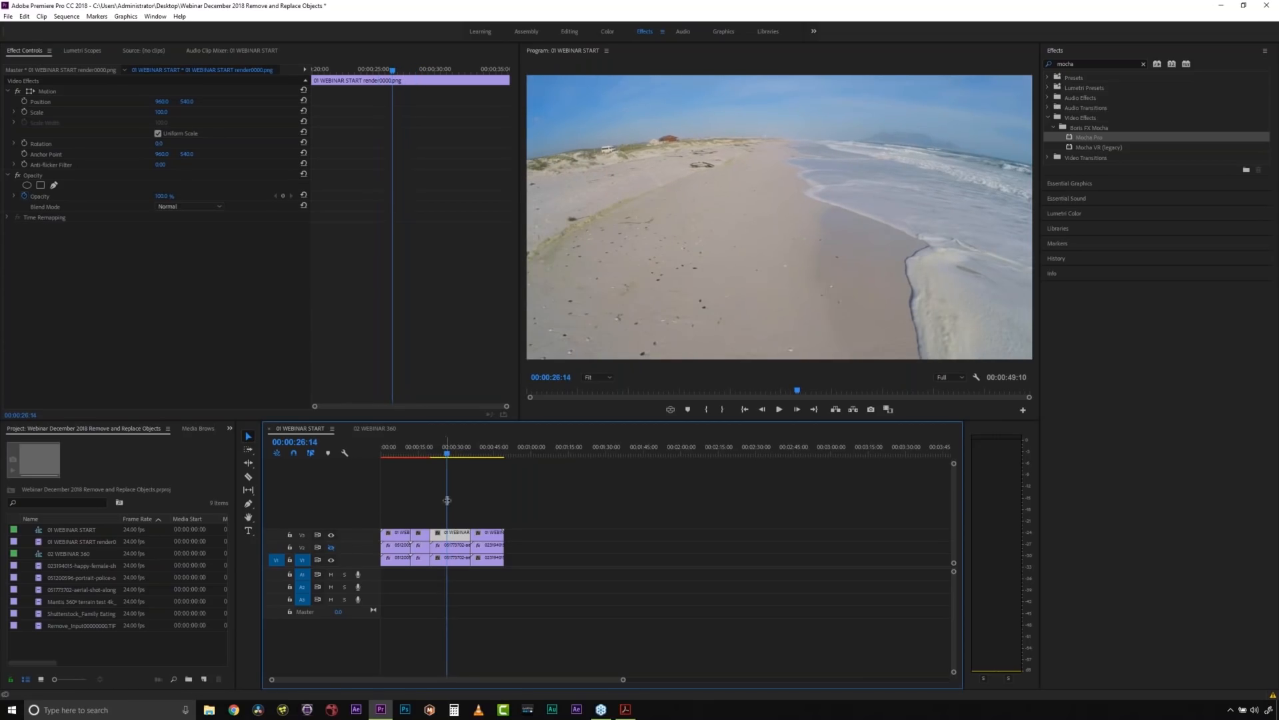
- Apply Mocha Pro to the beach clip on V1 and open it in Mocha at the clip's first frame
click(447, 559)
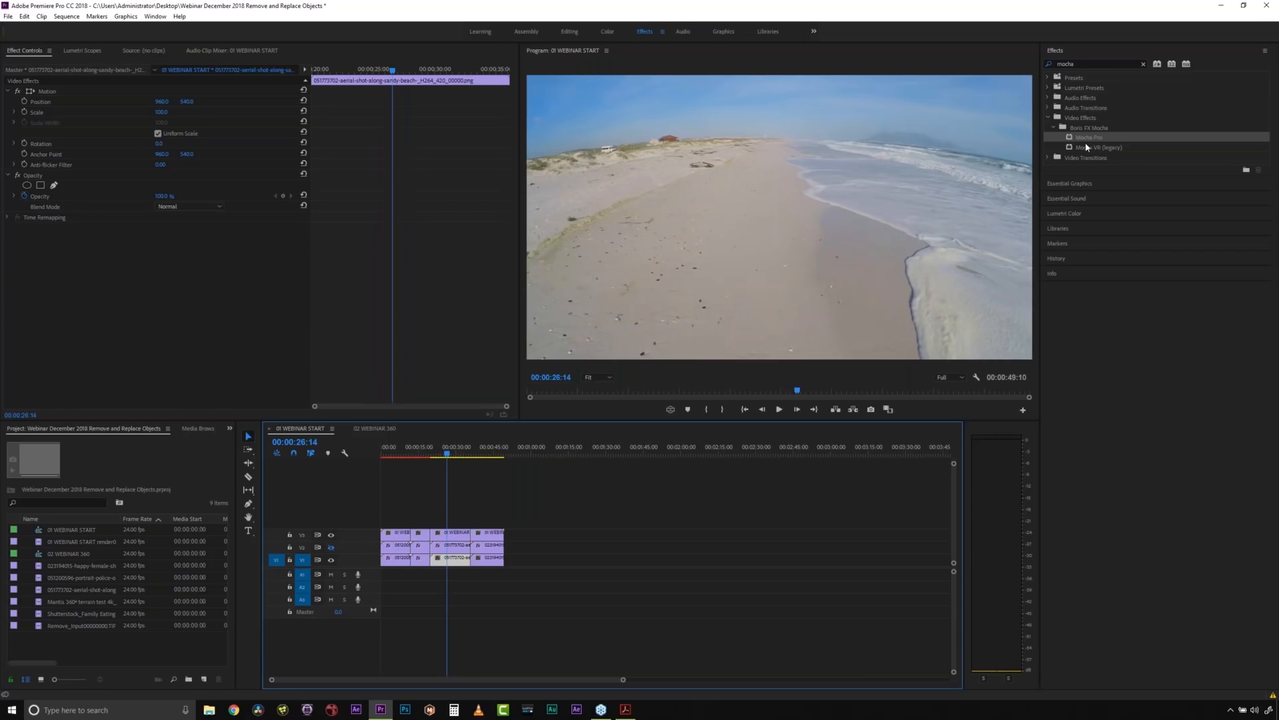
drag(1086, 138, 452, 560)
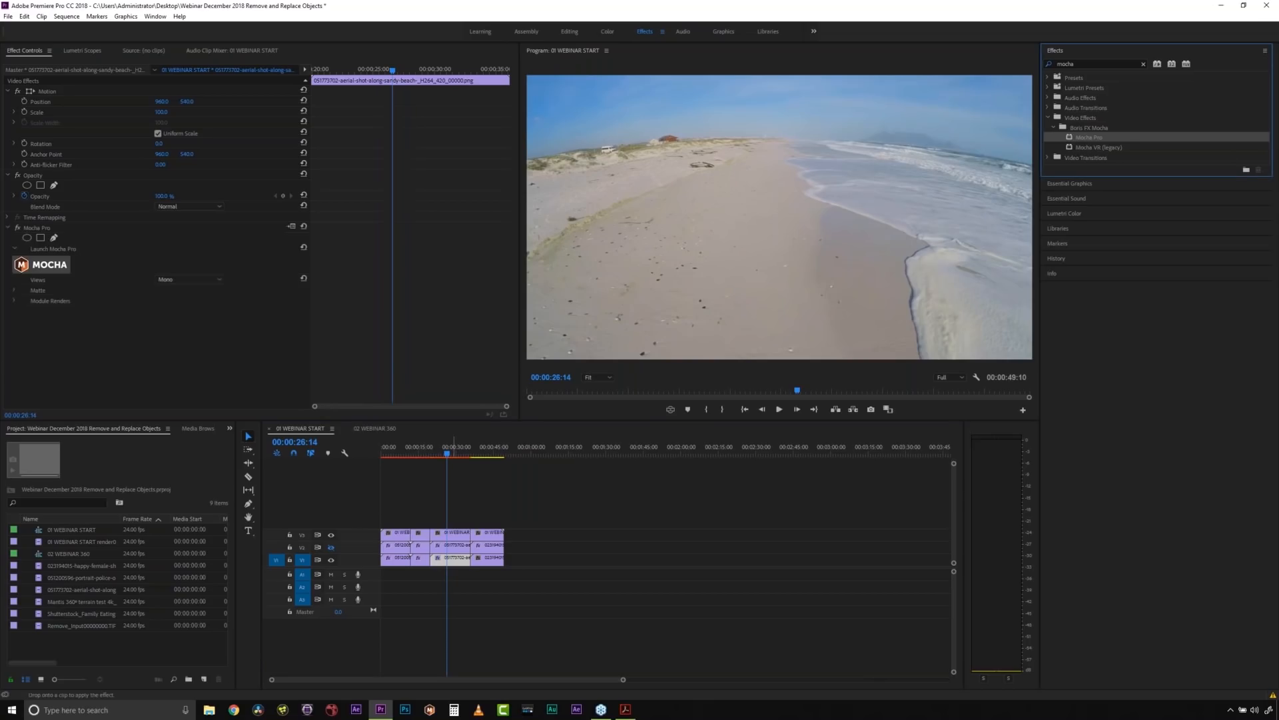
click(50, 269)
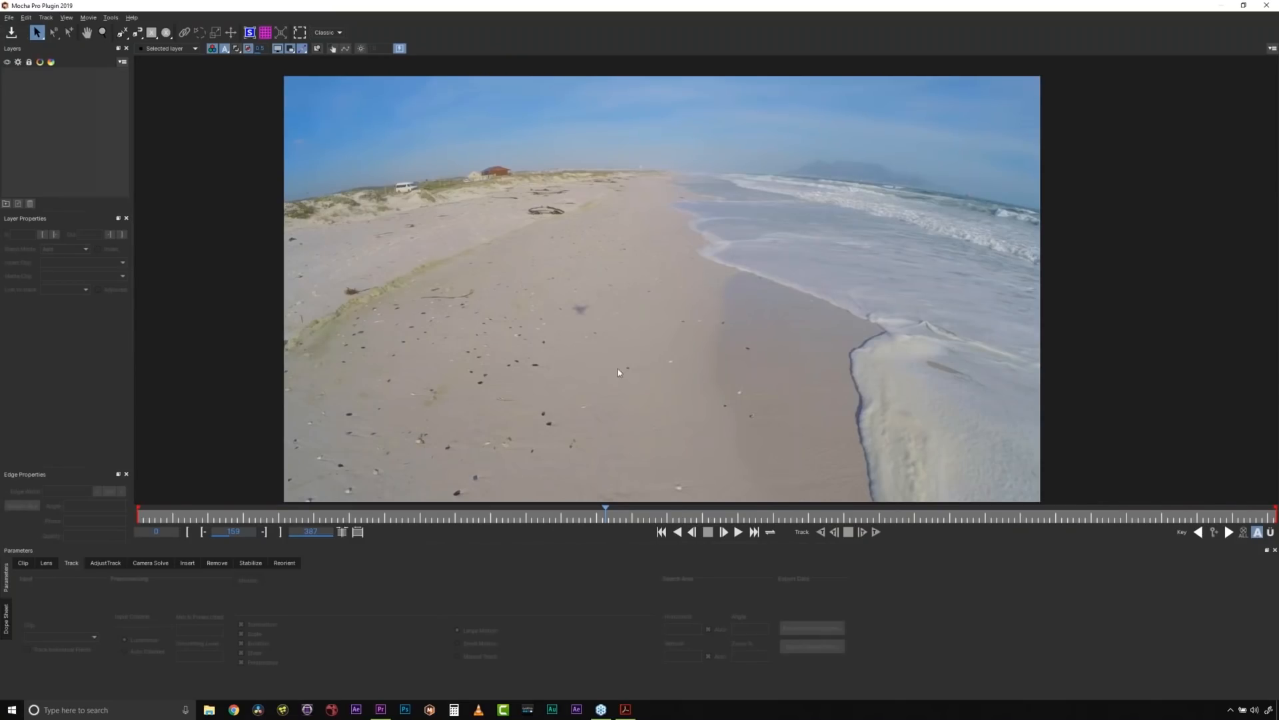
drag(580, 517, 135, 523)
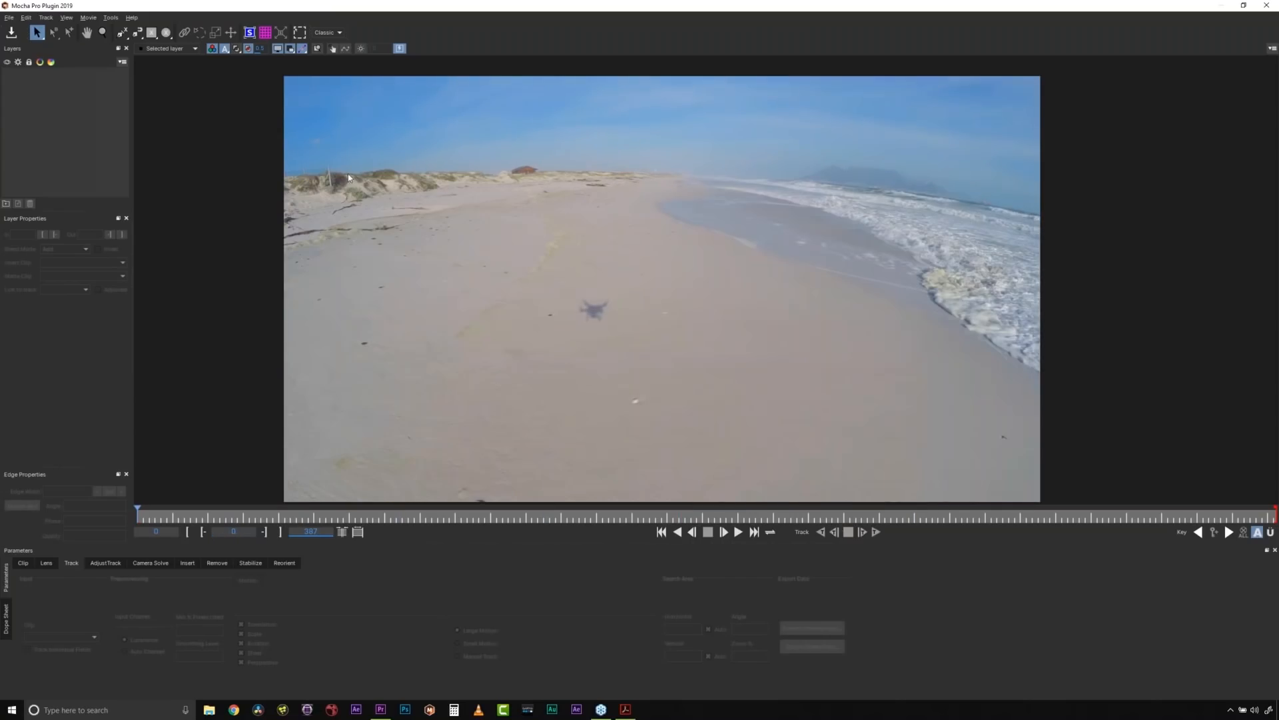
- Draw an elliptical spline around the drone shadow on the first frame and centre it over the shadow
click(166, 34)
drag(566, 280, 635, 348)
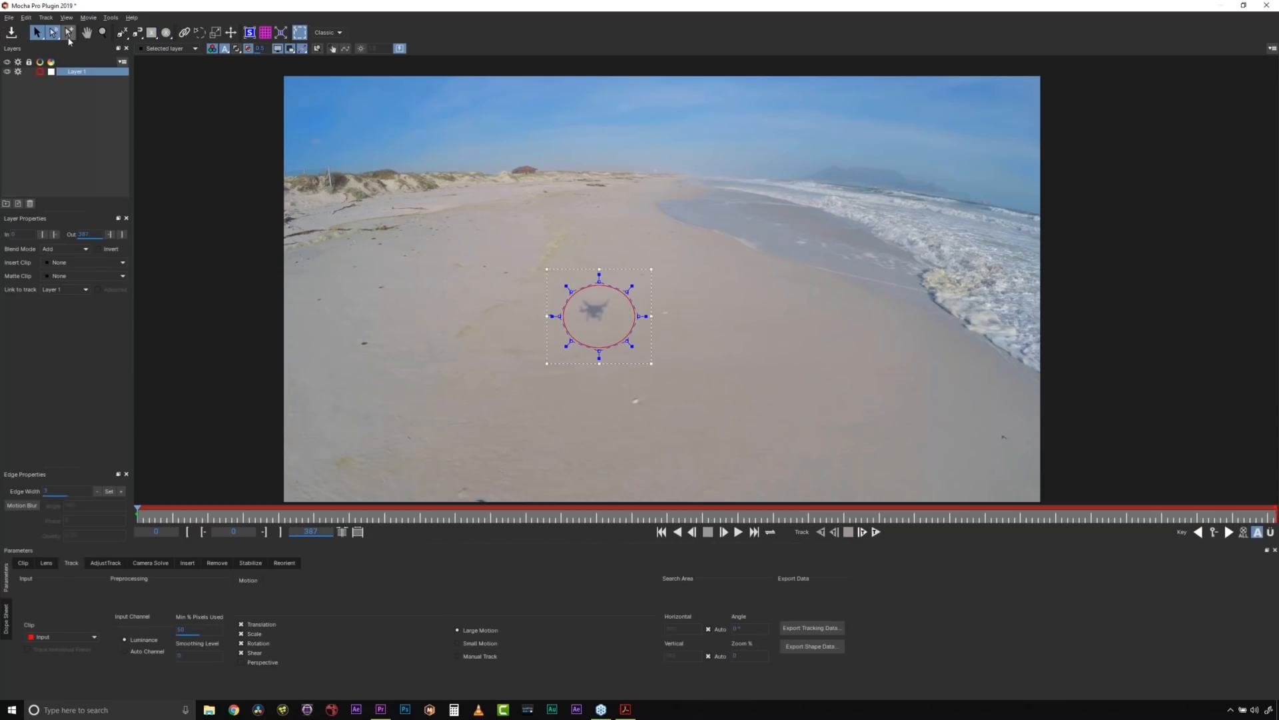
drag(627, 342, 620, 334)
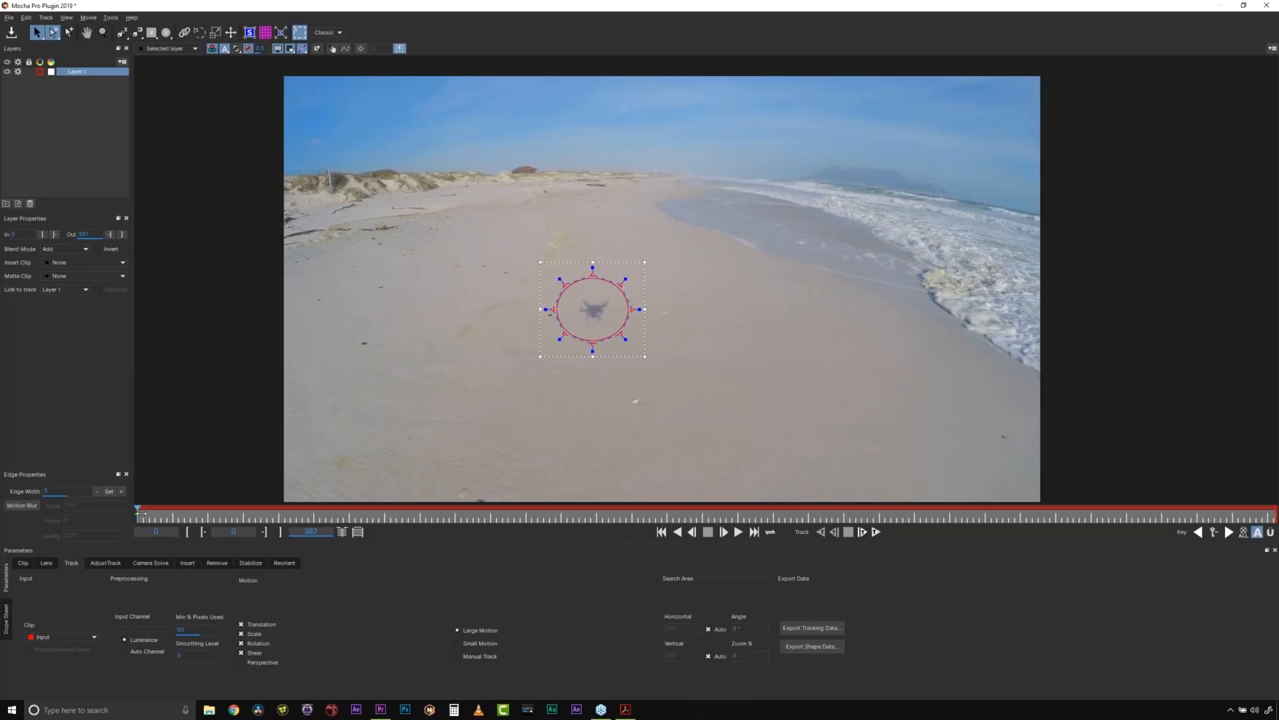
- Keyframe the ellipse over the drone shadow on the last frame, 387, and return to the first frame
drag(141, 513, 1274, 533)
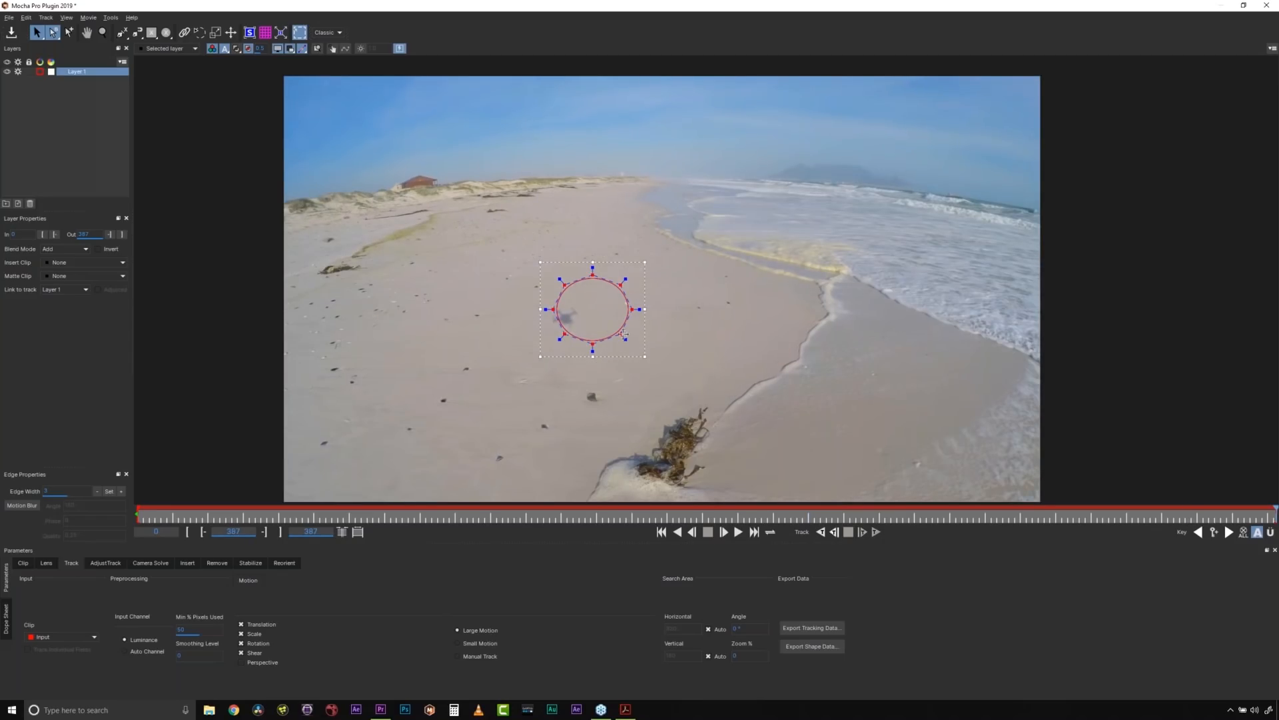
drag(621, 333, 595, 343)
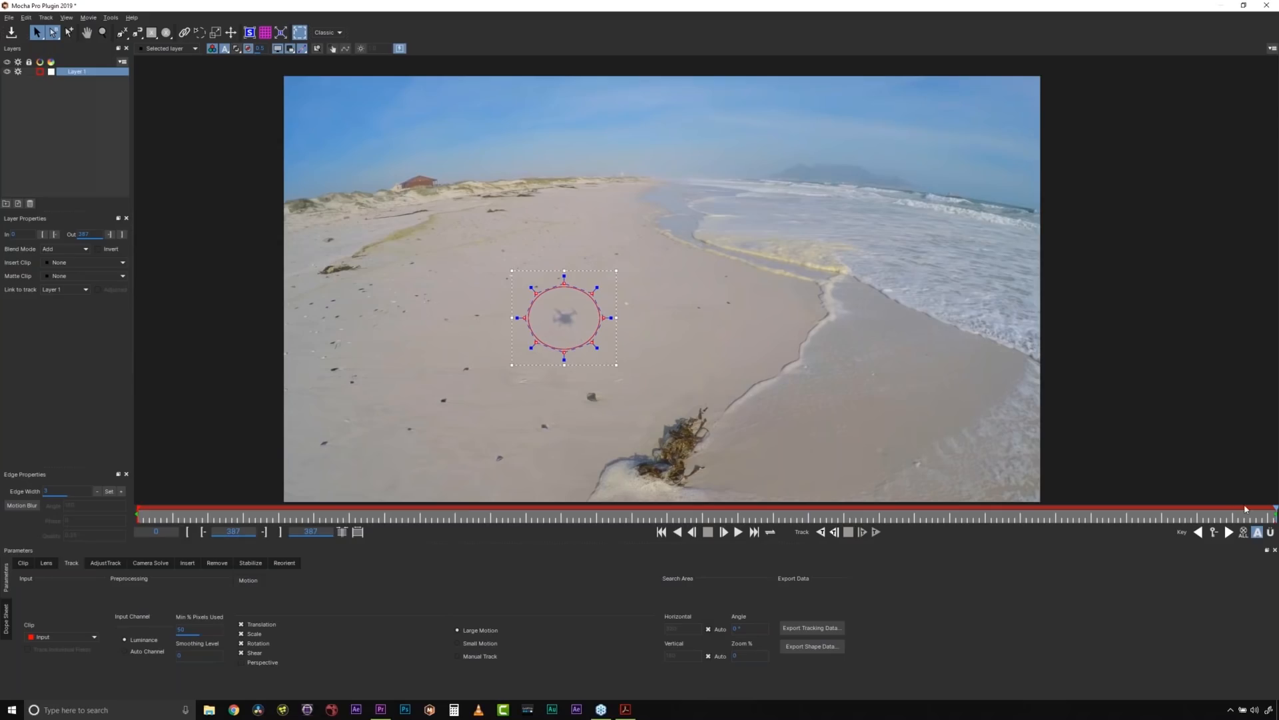
drag(1237, 518, 26, 483)
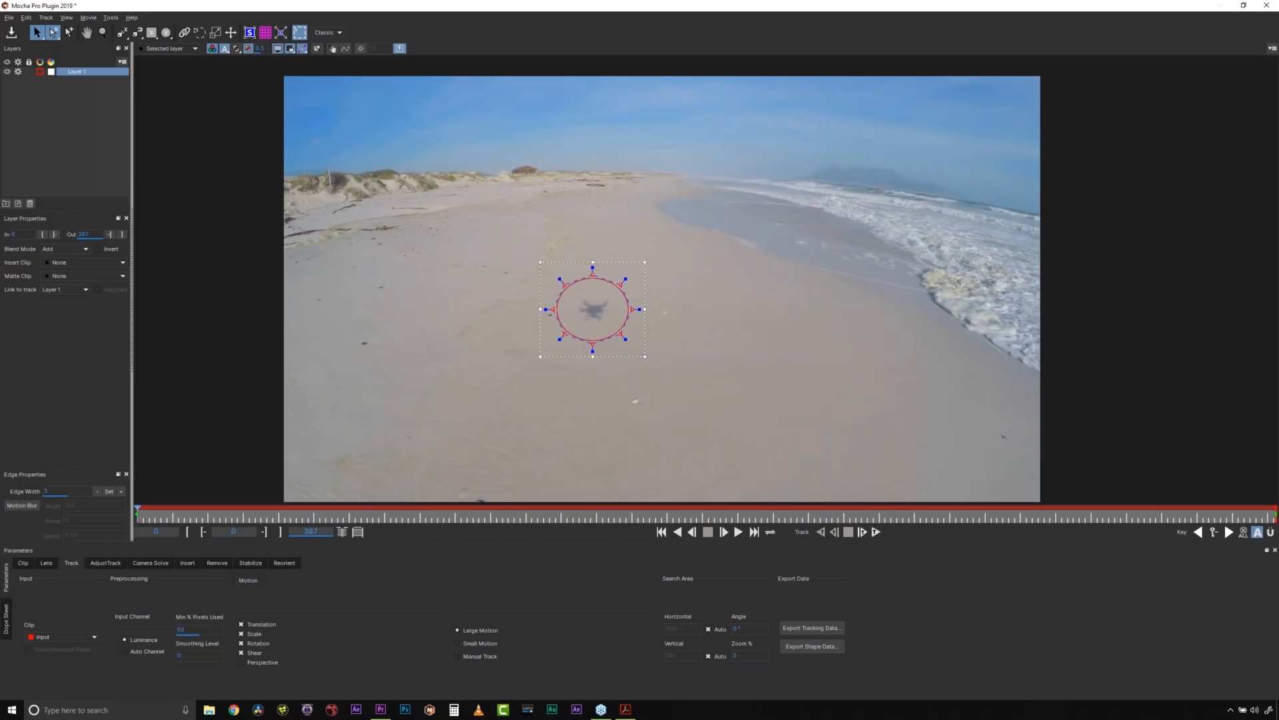
- Rename the shadow layer REMOVE and turn off its tracking
double_click(79, 72)
text(drone)
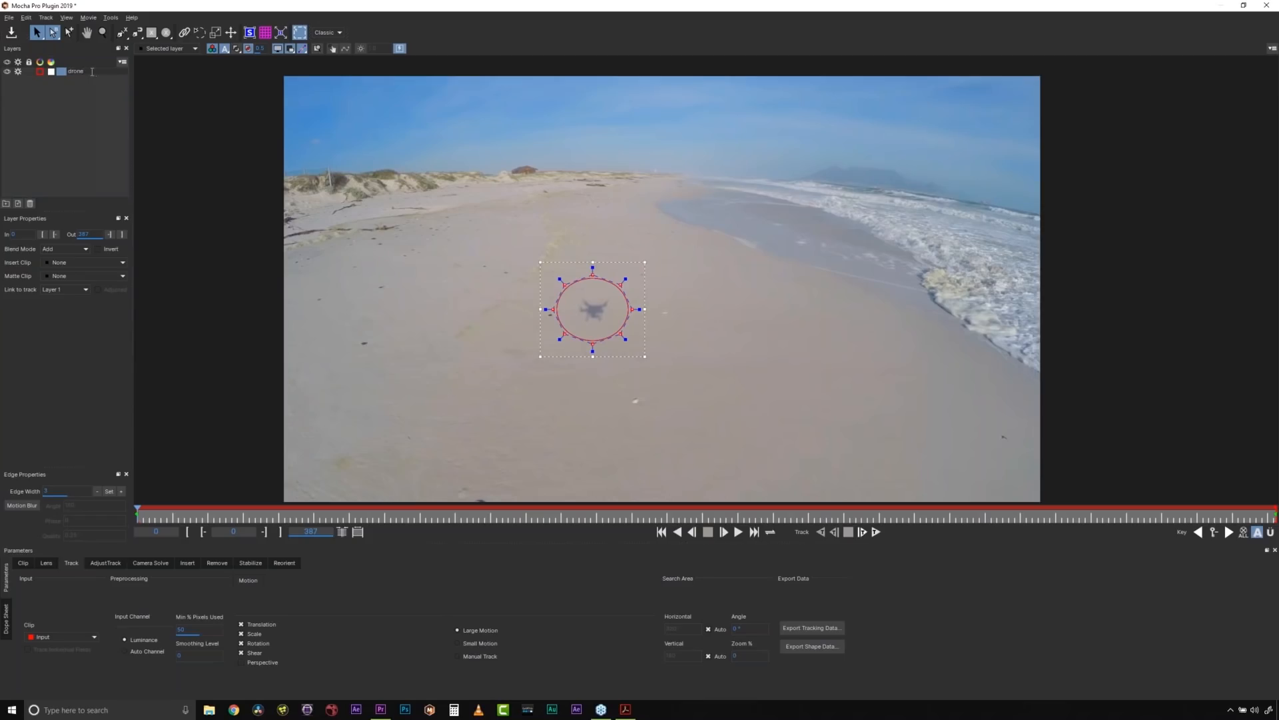
key(Return)
text(REMOVE)
key(Return)
click(18, 74)
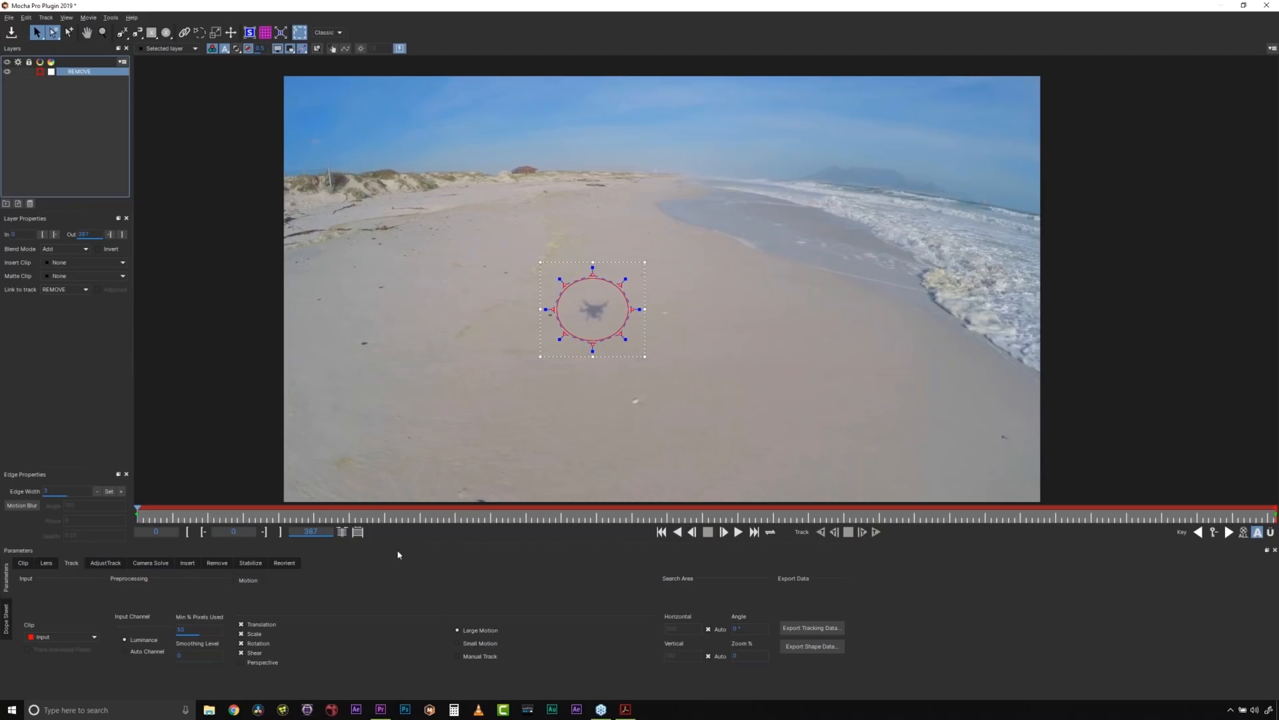
- Look through the Clip, Lens, AdjustTrack, Camera Solve, Insert, Remove, Stabilize and Reorient parameters, and return to Track
click(25, 565)
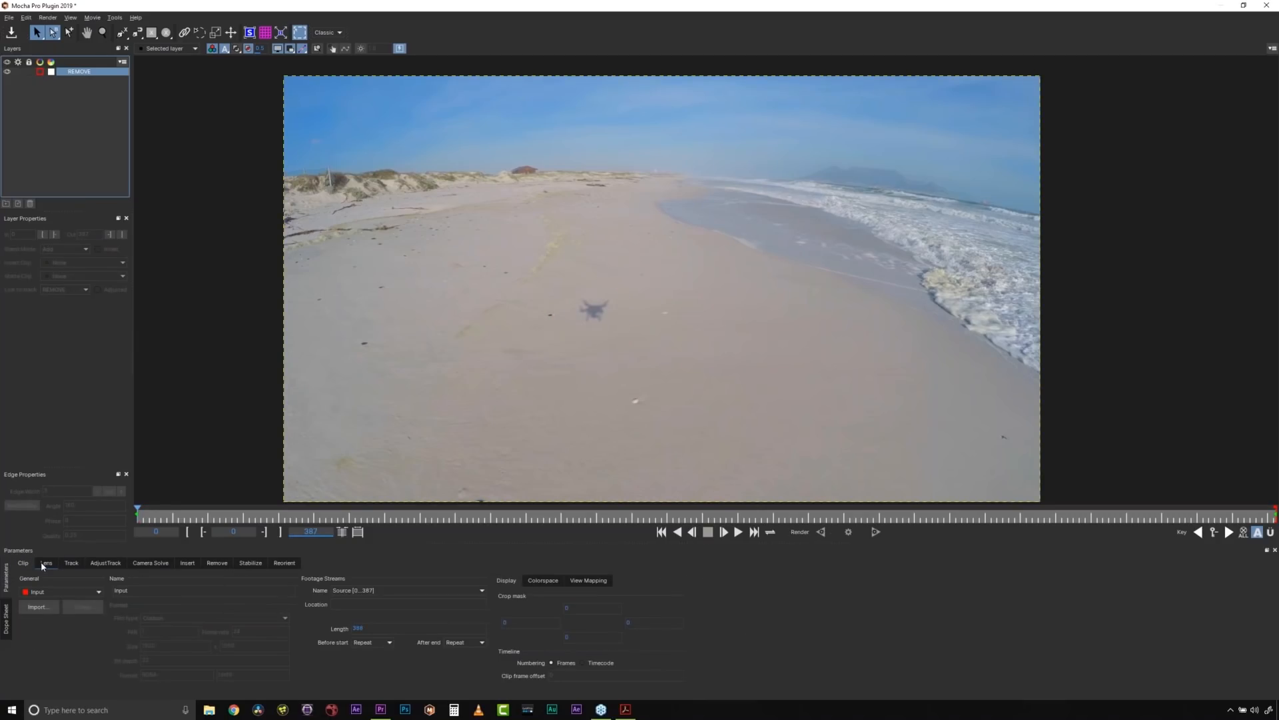
click(44, 564)
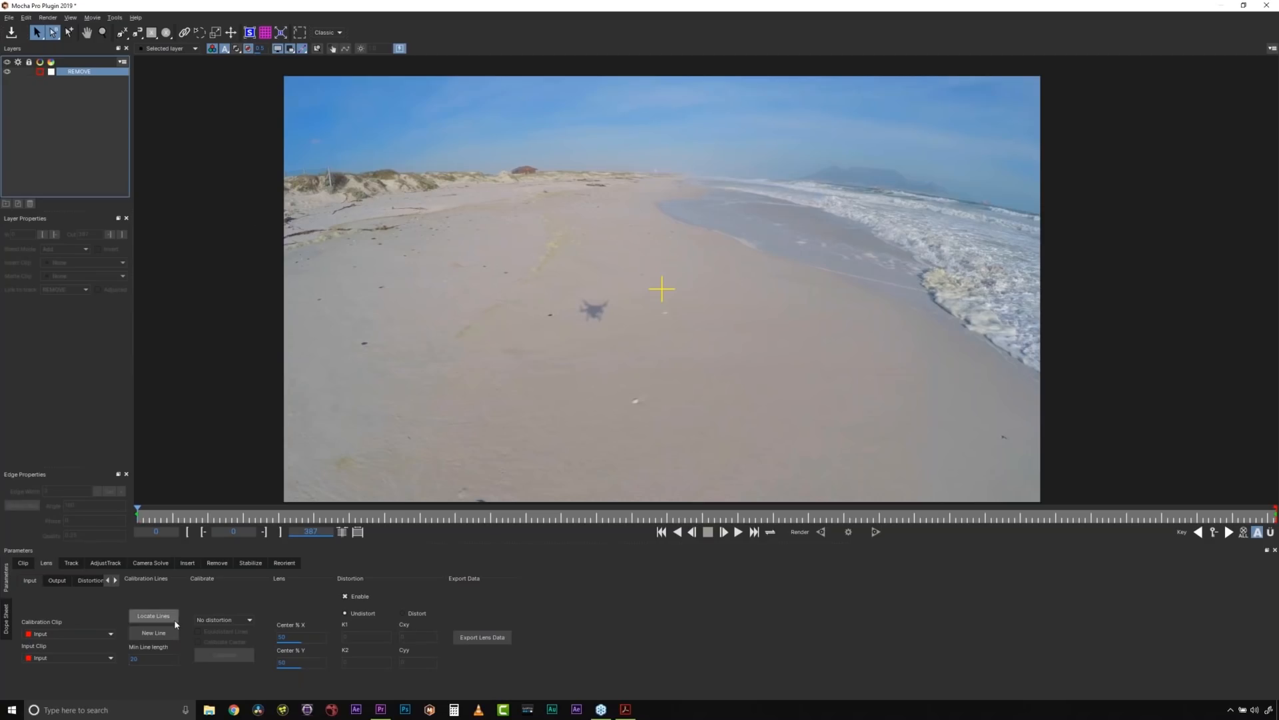
click(71, 563)
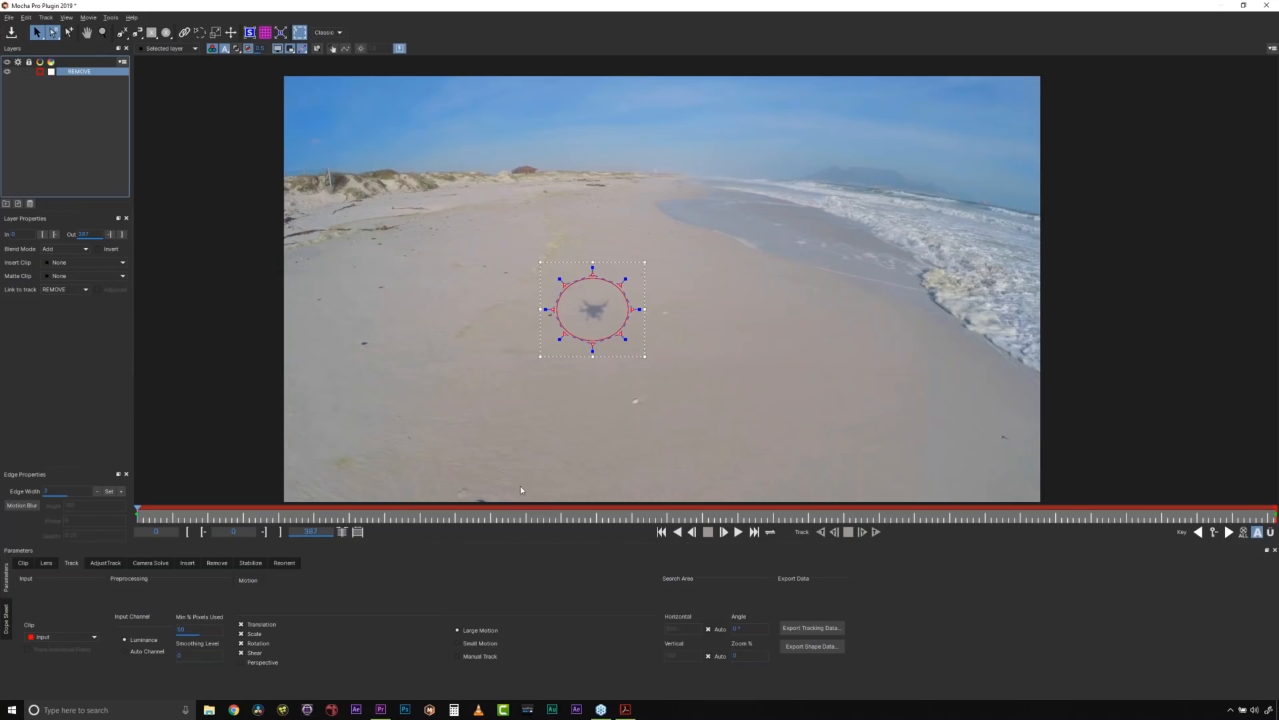
click(104, 565)
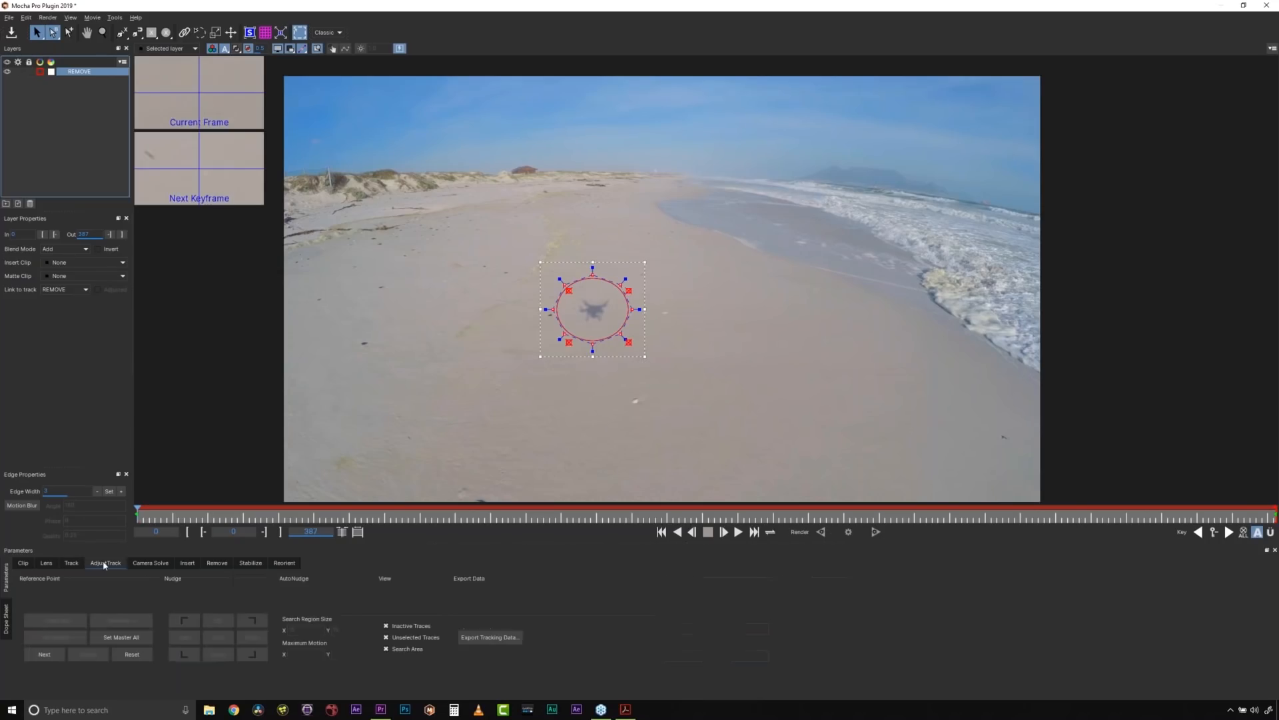
click(212, 566)
click(157, 565)
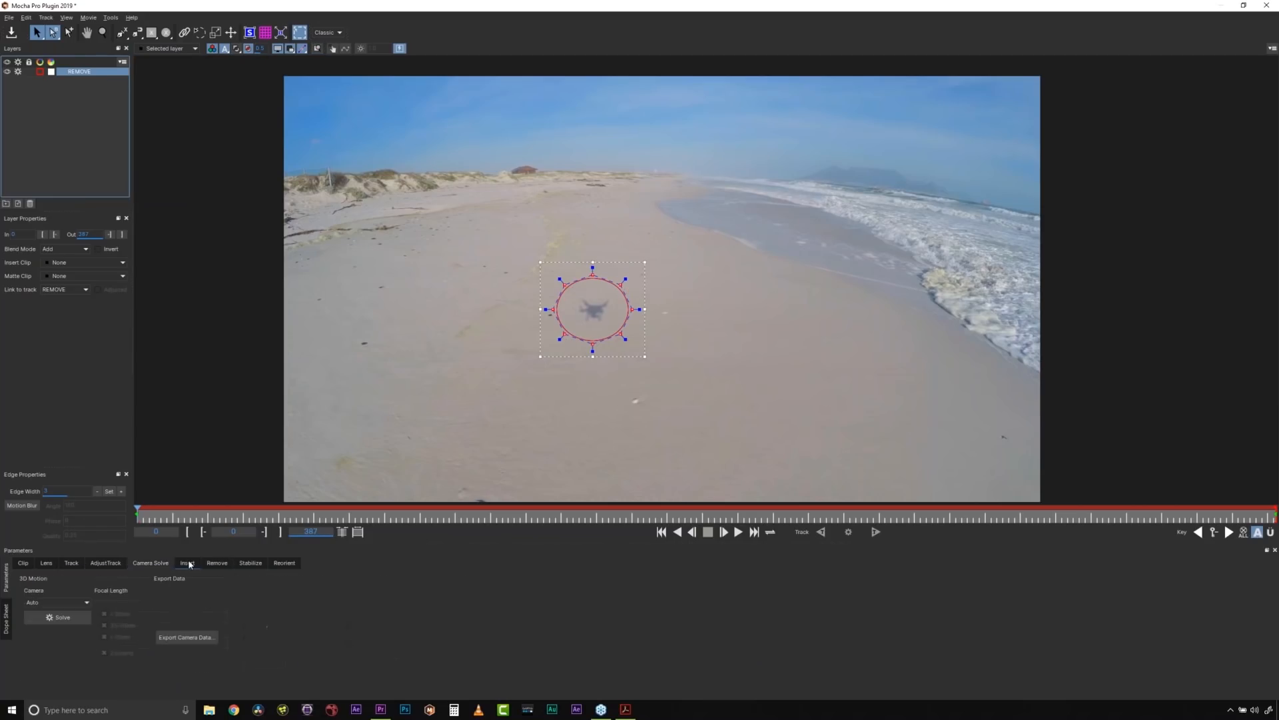
click(189, 565)
click(251, 564)
click(276, 564)
click(216, 563)
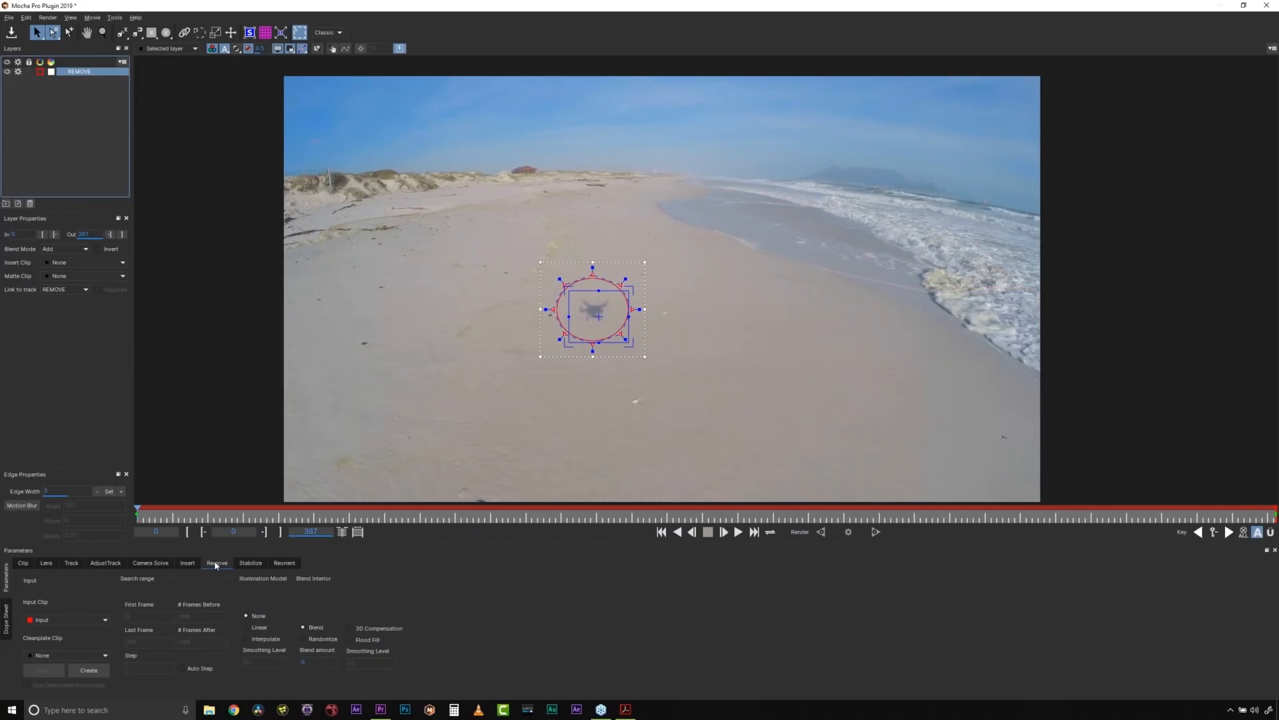
click(72, 563)
- Draw an X-Spline around the wide area of sand surrounding the shadow on the first frame
key(z)
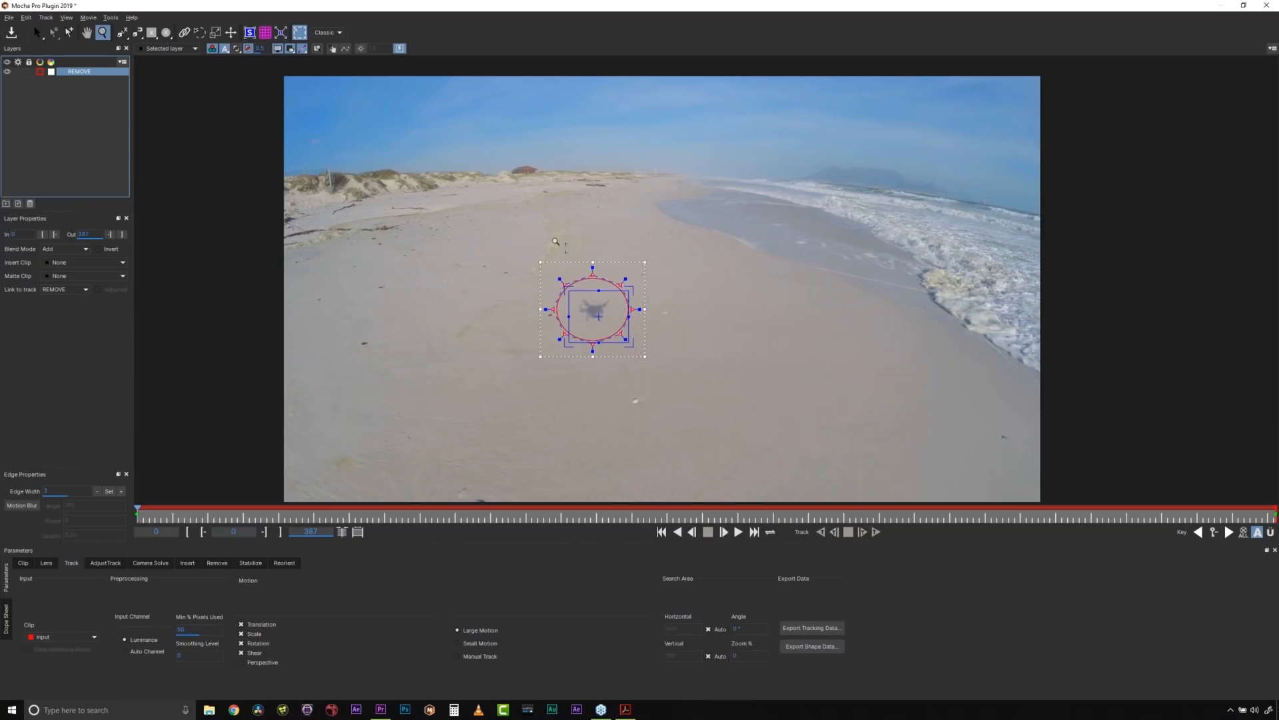
scroll(638, 252, down, 1)
click(122, 34)
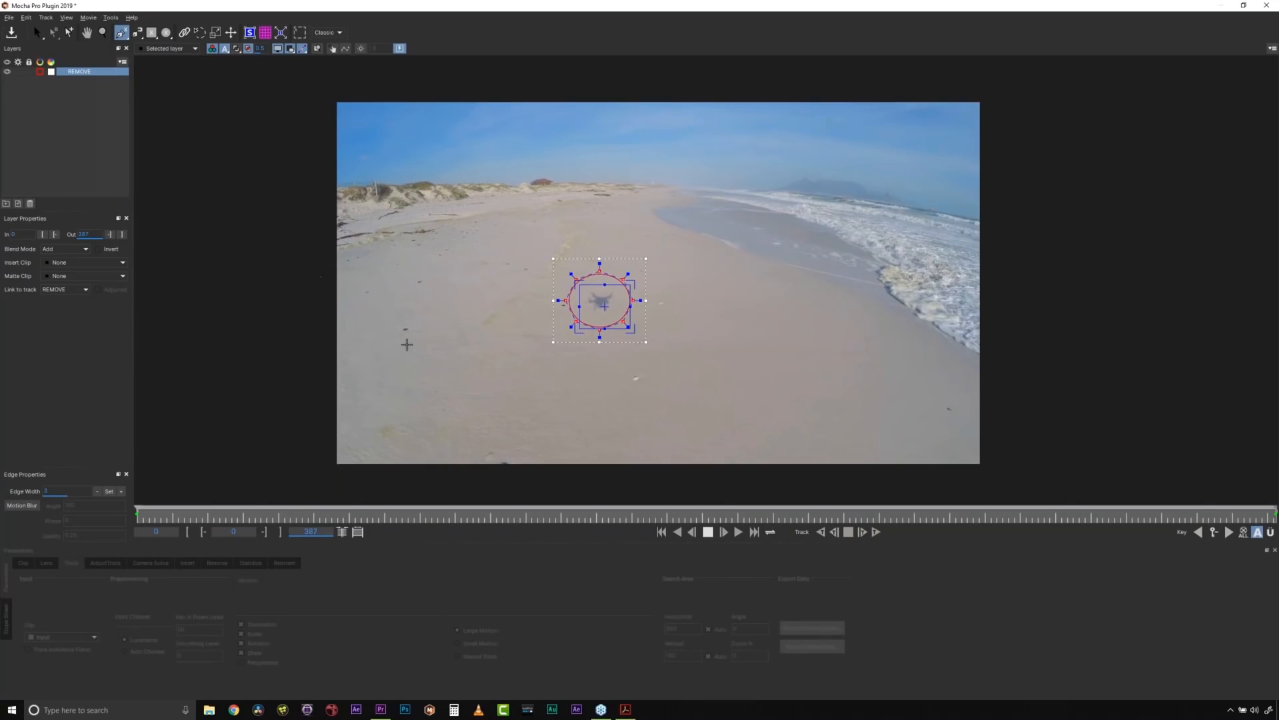
click(420, 331)
click(427, 247)
click(467, 212)
click(483, 200)
click(494, 195)
click(580, 183)
click(638, 197)
click(681, 225)
click(710, 285)
click(692, 366)
click(609, 404)
click(506, 382)
right_click(490, 366)
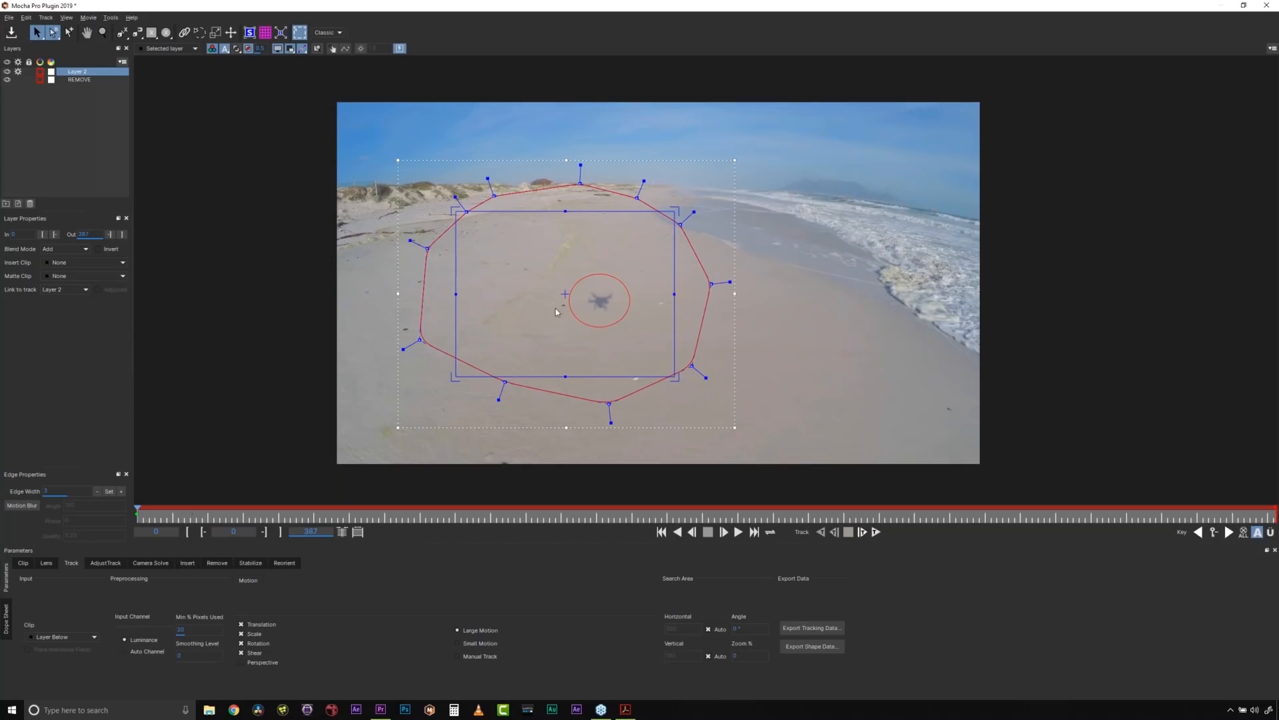
- Try tracking the sand layer forward with its surface's upper corners moved inward, and delete the layer
drag(468, 212, 536, 225)
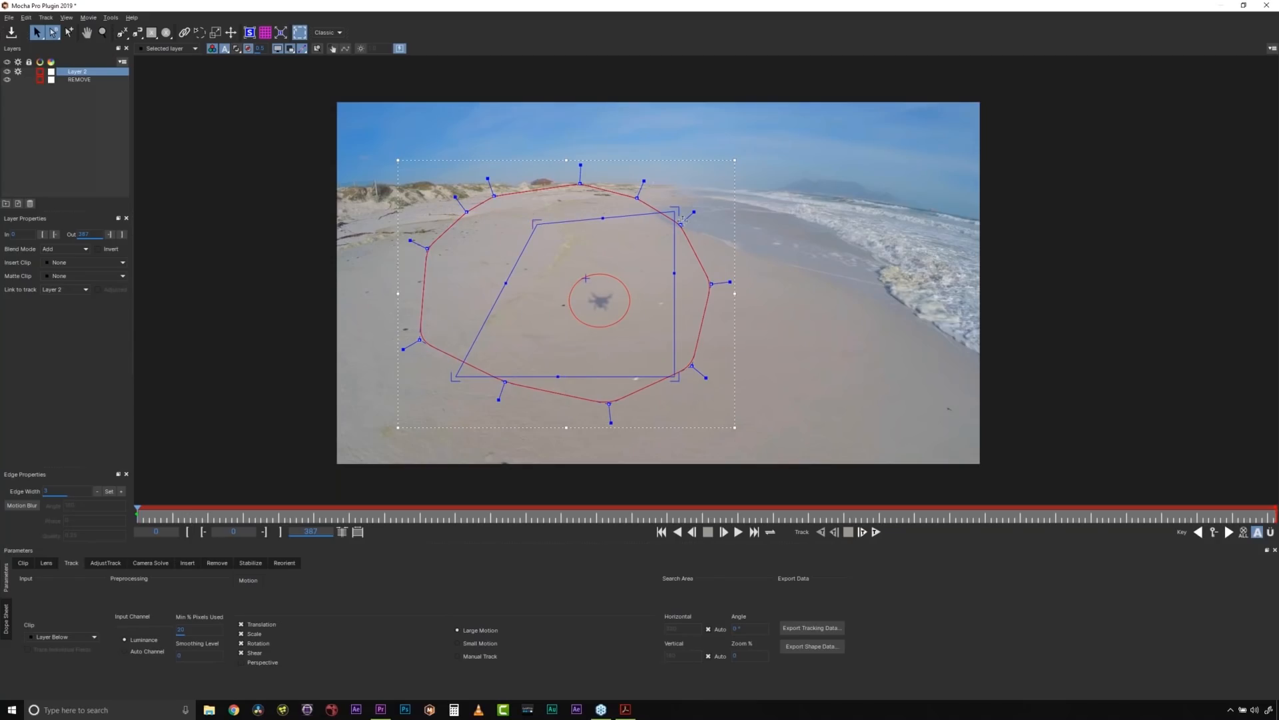
drag(674, 211, 665, 224)
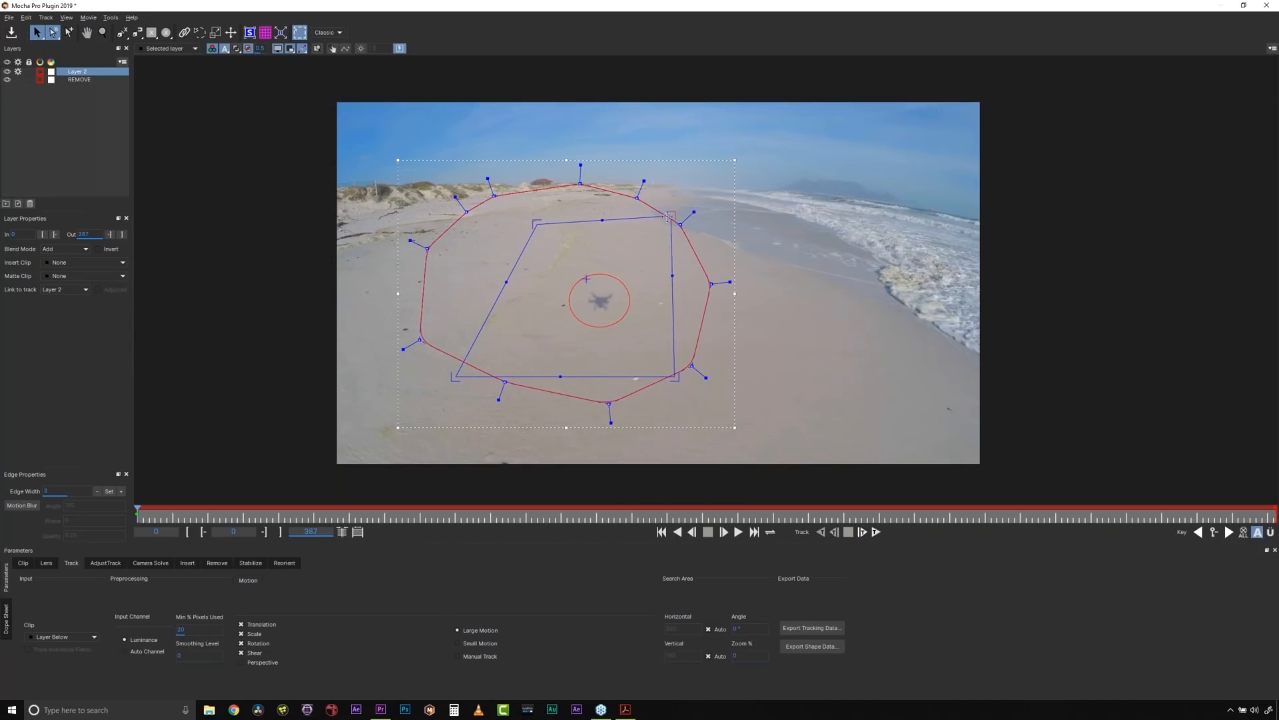
click(877, 532)
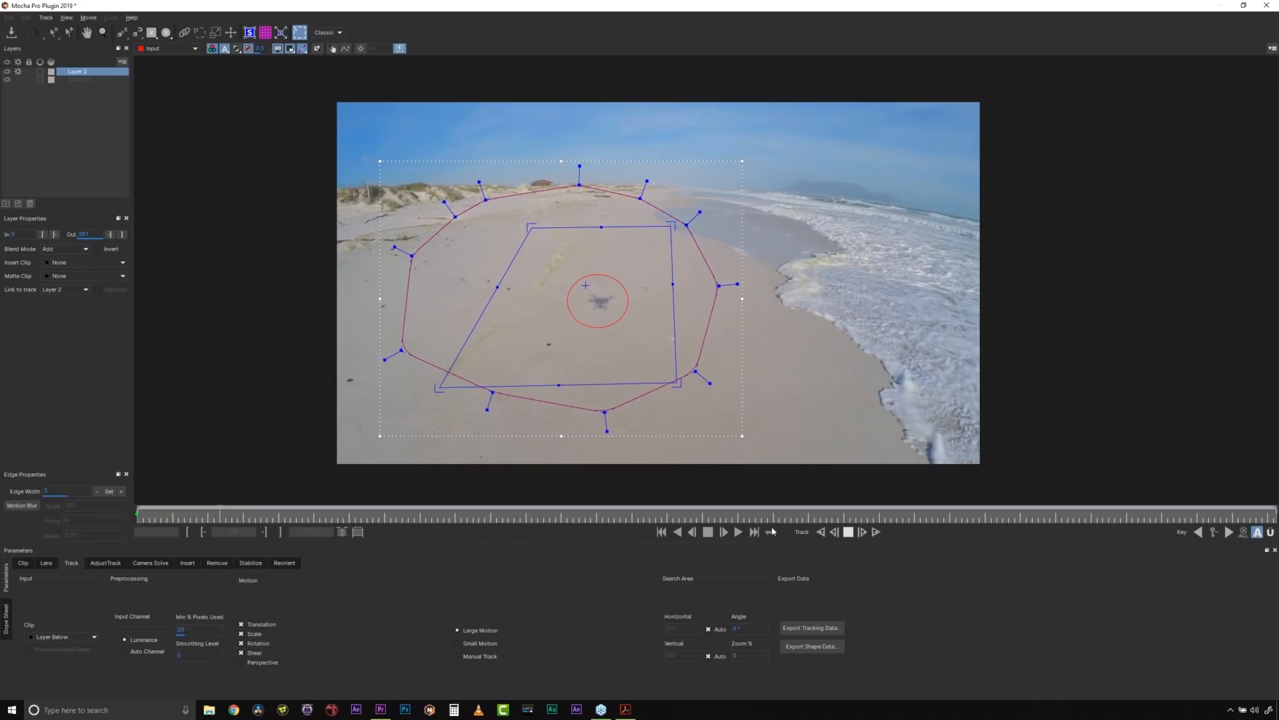
click(848, 531)
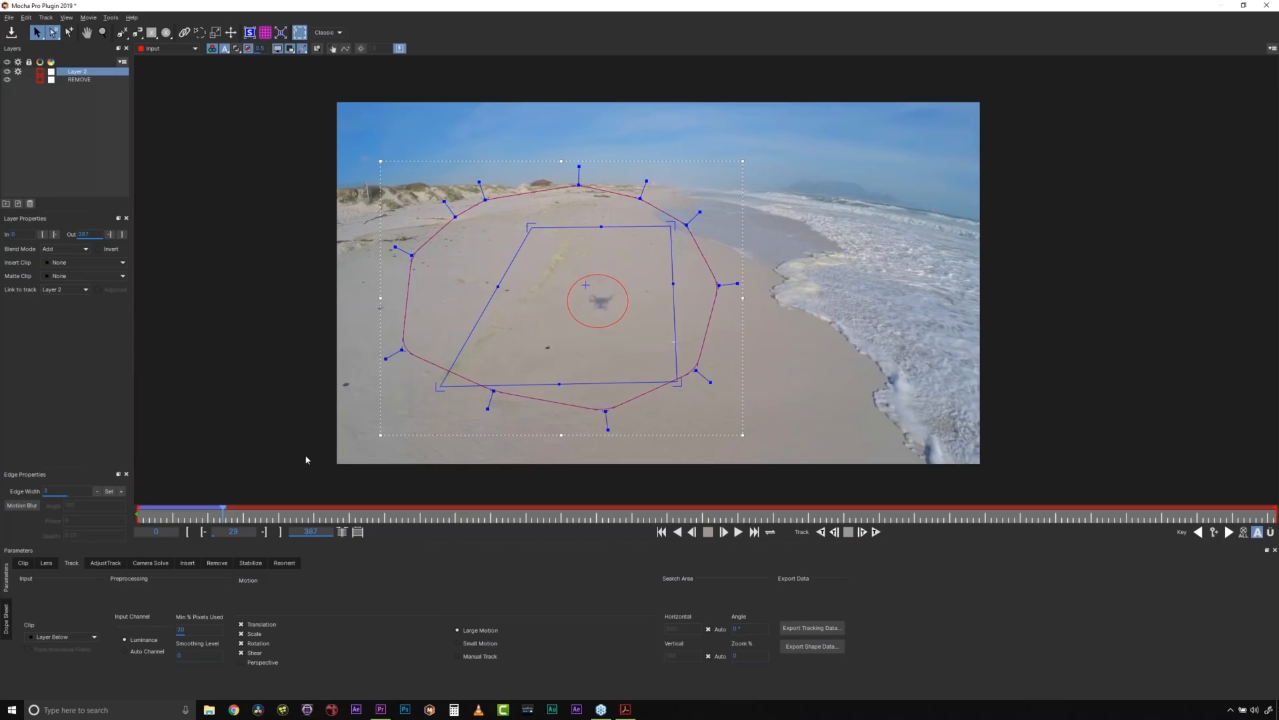
click(30, 203)
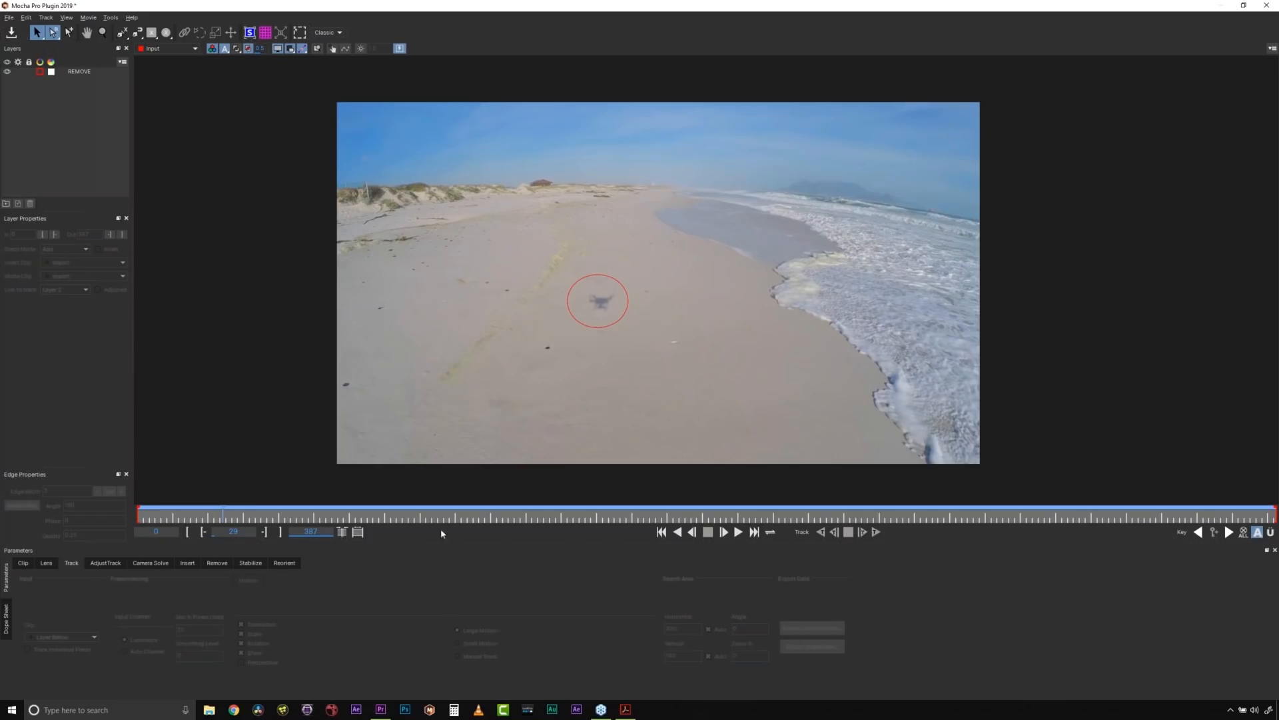
- Draw an X-Spline around the sand, from the horizon to below the frame edge, on the last frame, 387
click(754, 533)
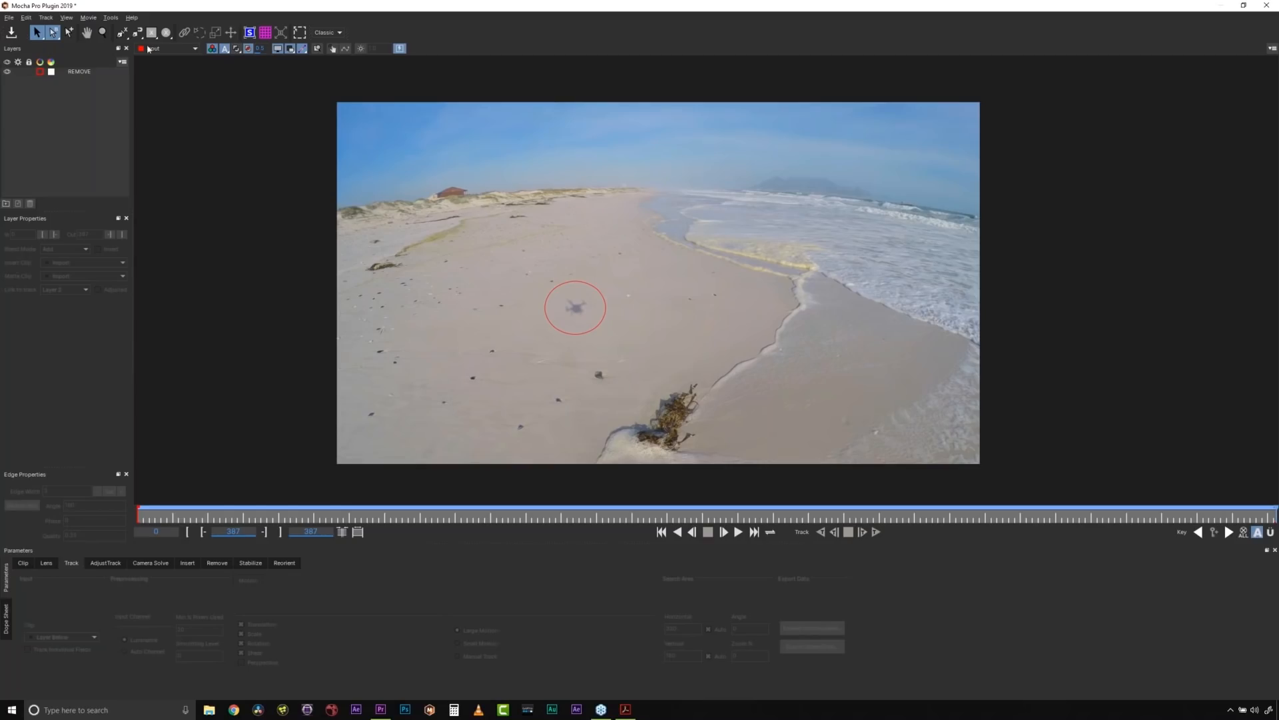
click(122, 32)
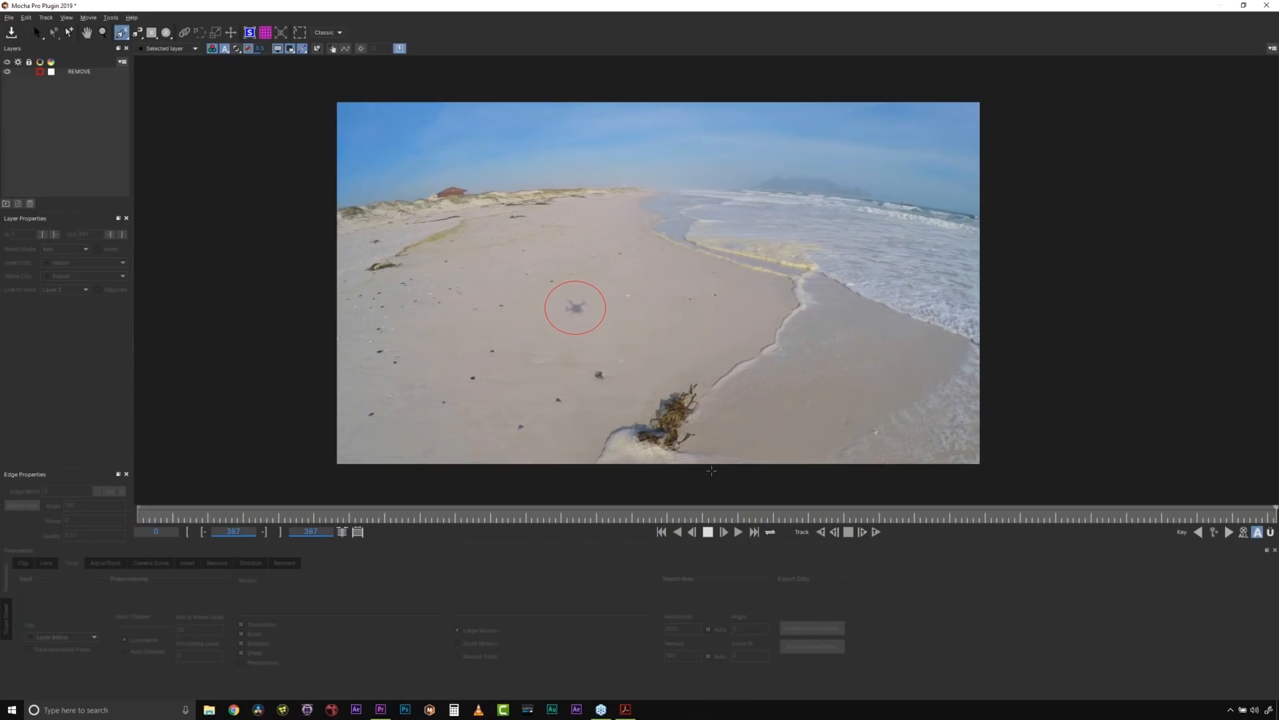
click(712, 471)
click(716, 409)
click(688, 349)
click(661, 259)
click(650, 208)
click(597, 195)
click(575, 189)
click(523, 208)
click(499, 208)
click(435, 216)
click(358, 250)
click(343, 312)
click(395, 430)
click(404, 459)
click(435, 484)
right_click(590, 478)
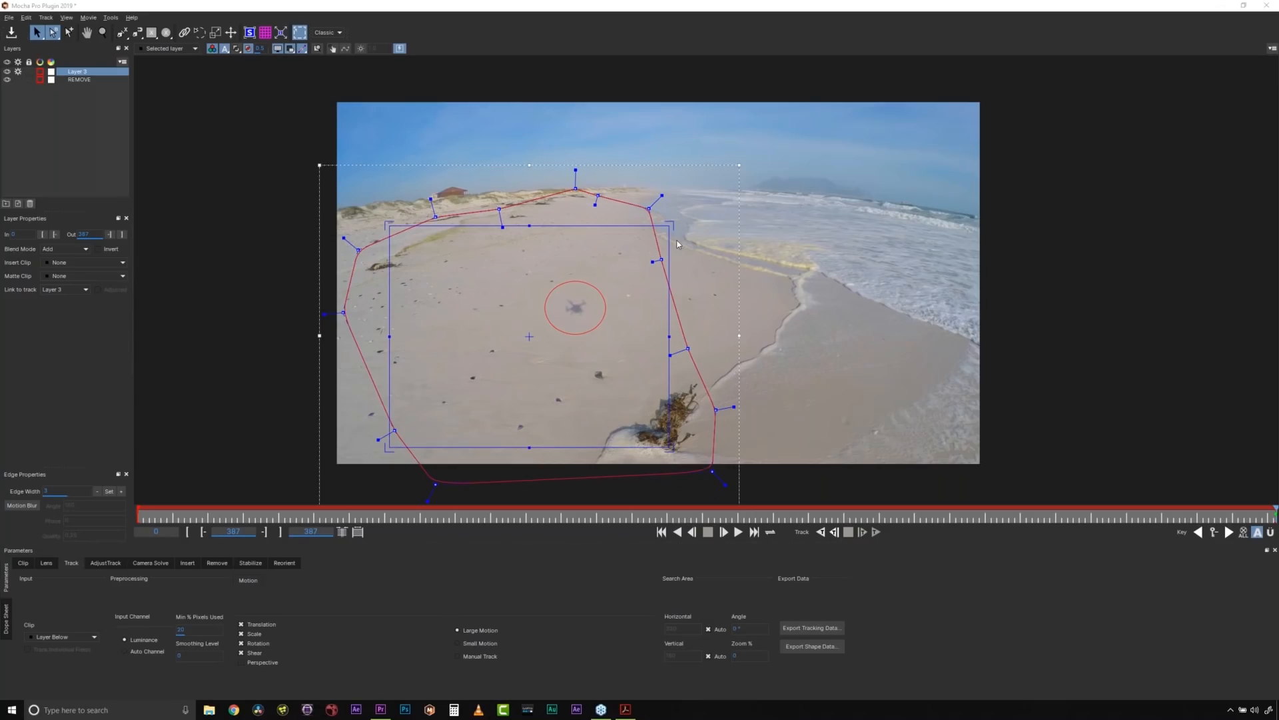
- Reshape the new layer's surface into a small trapezoid lying in perspective on the sand, reaching down to the shadow
drag(674, 229, 642, 223)
drag(389, 225, 543, 223)
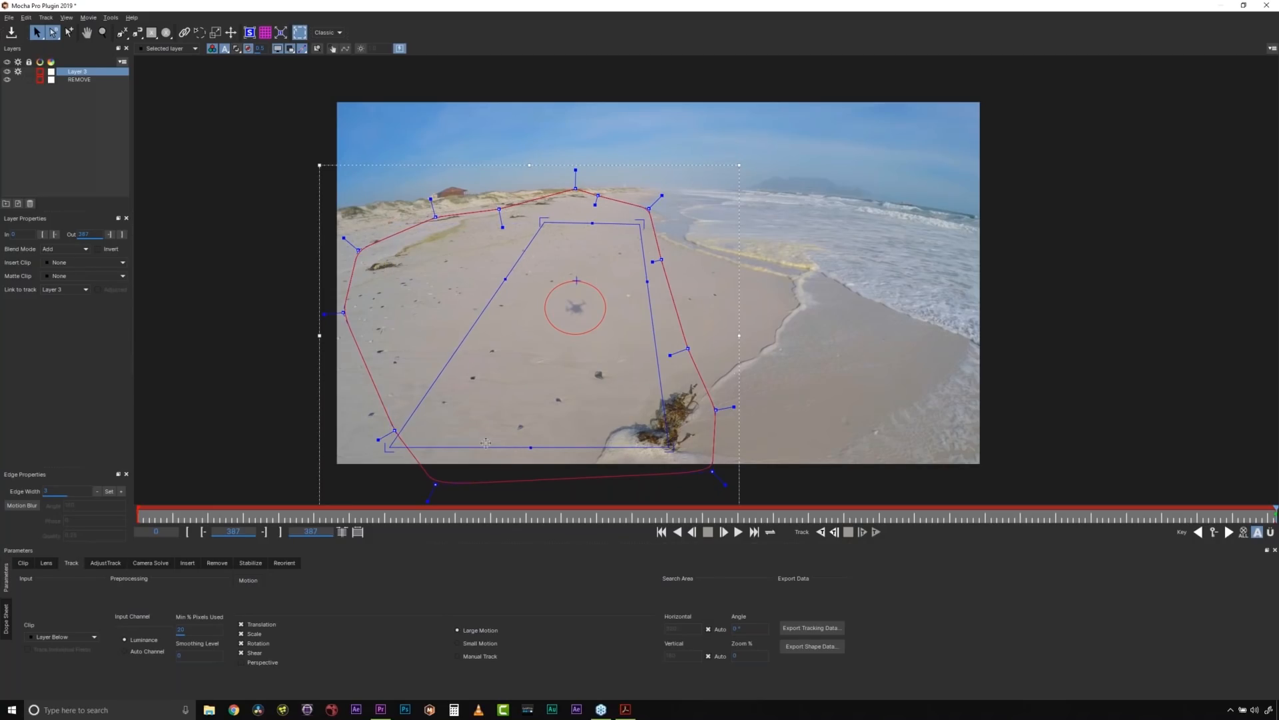
drag(486, 444, 525, 301)
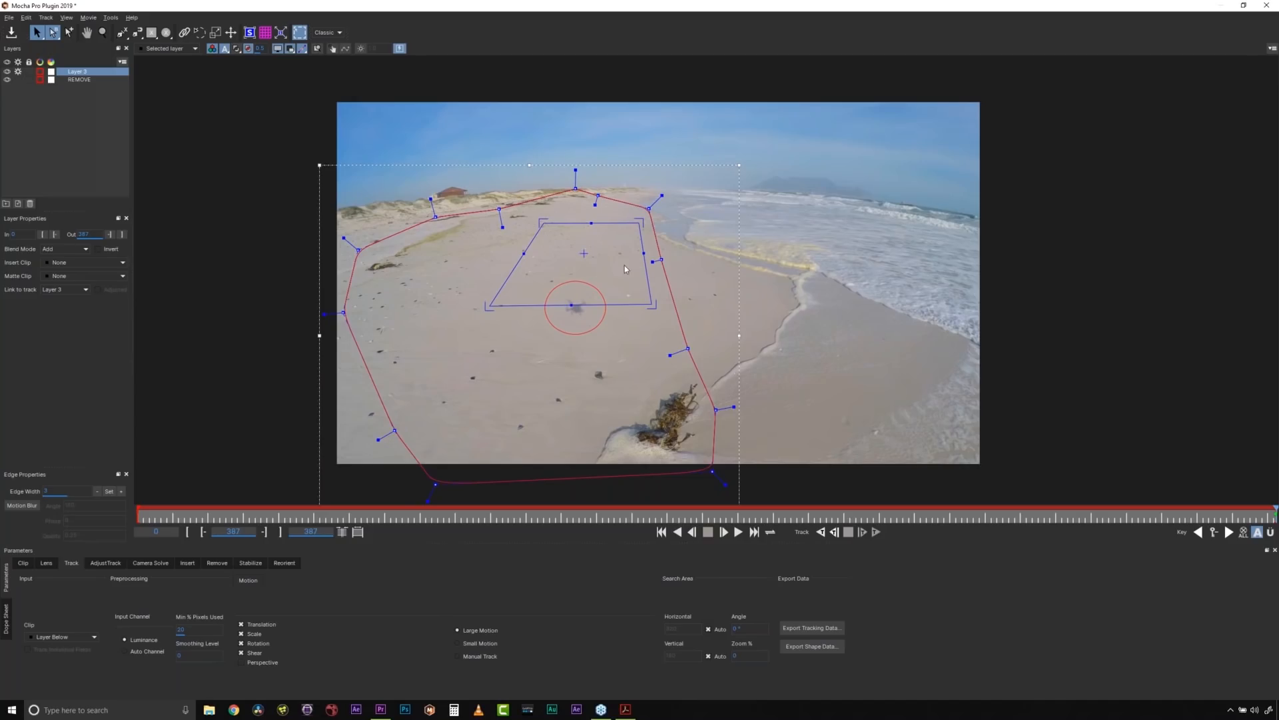
- Move the new layer below REMOVE and rename it BG
drag(78, 71, 78, 88)
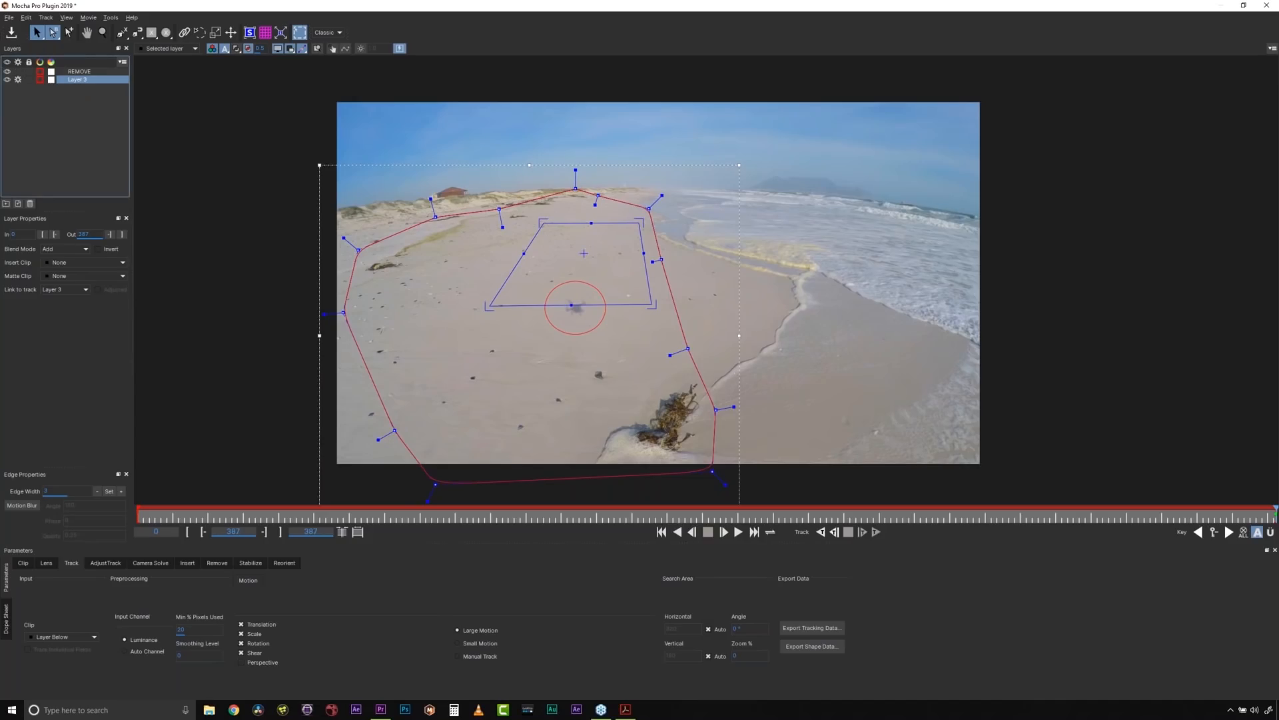
double_click(76, 80)
text(backgroun)
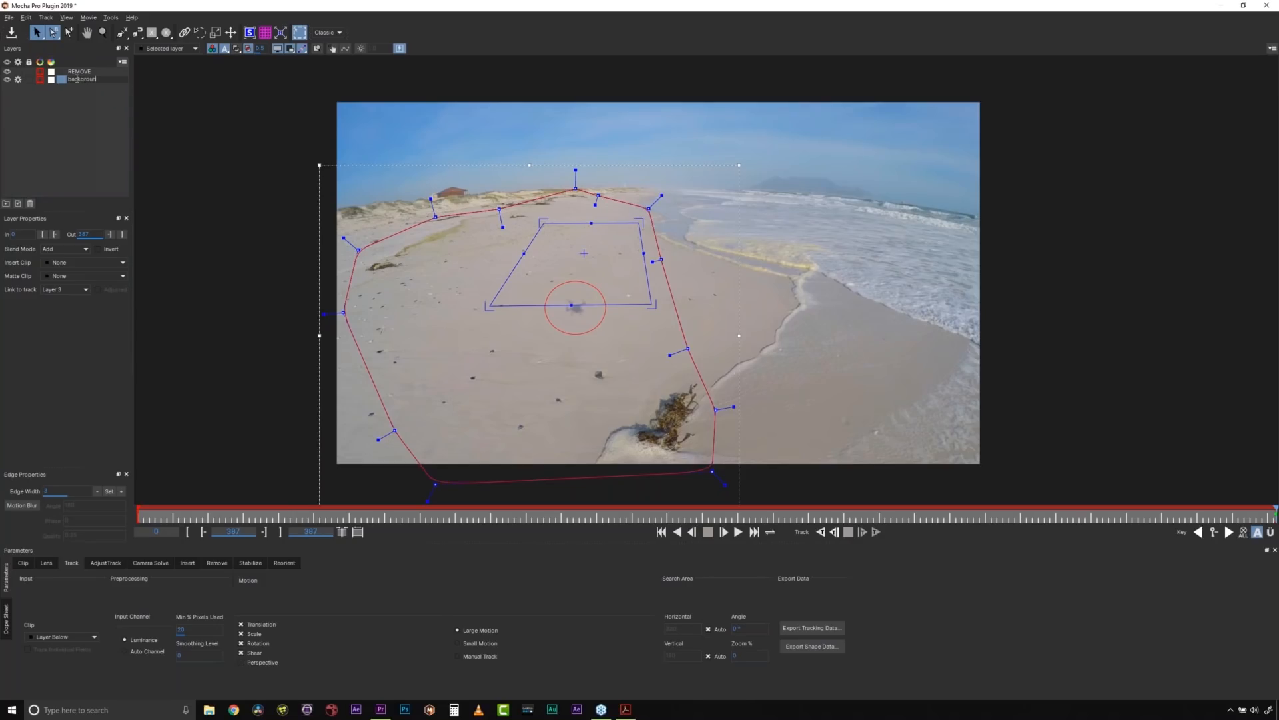
key(BackSpace)
key(BackSpace)
key(BackSpace)
key(BackSpace)
click(74, 125)
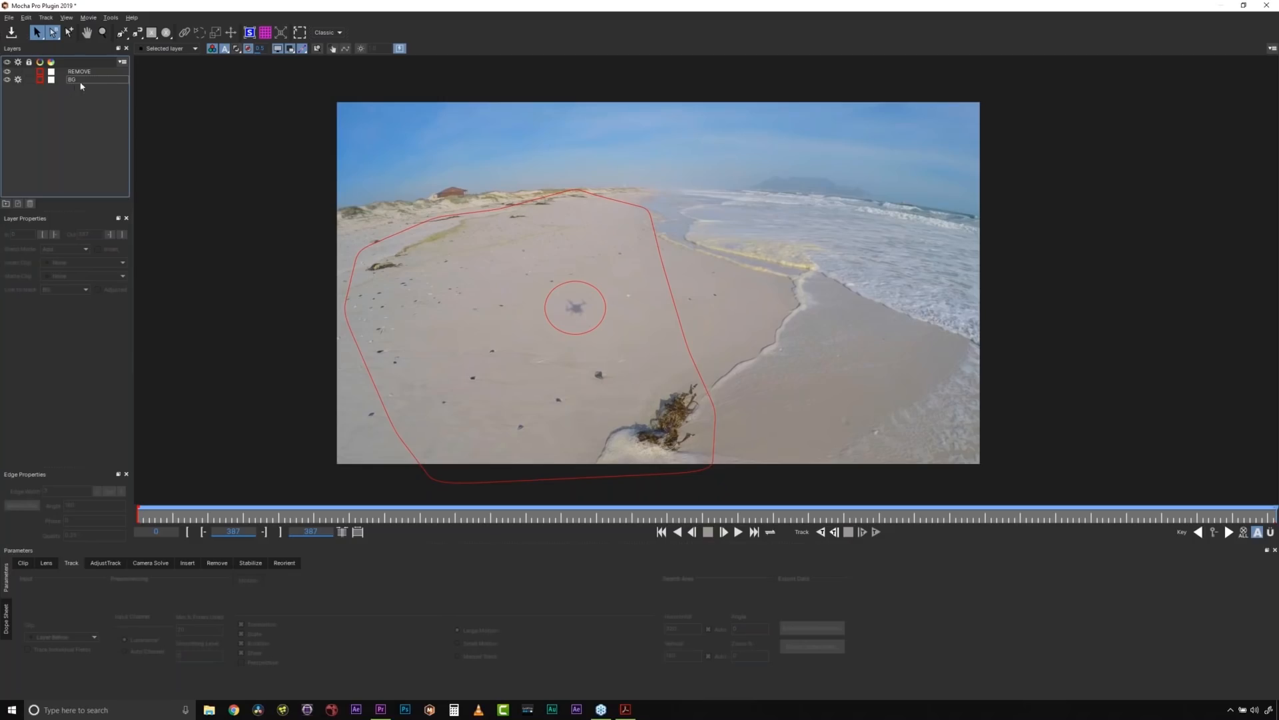
- Enable Perspective motion for the BG layer and track it backward from the last frame to about frame 315
click(600, 196)
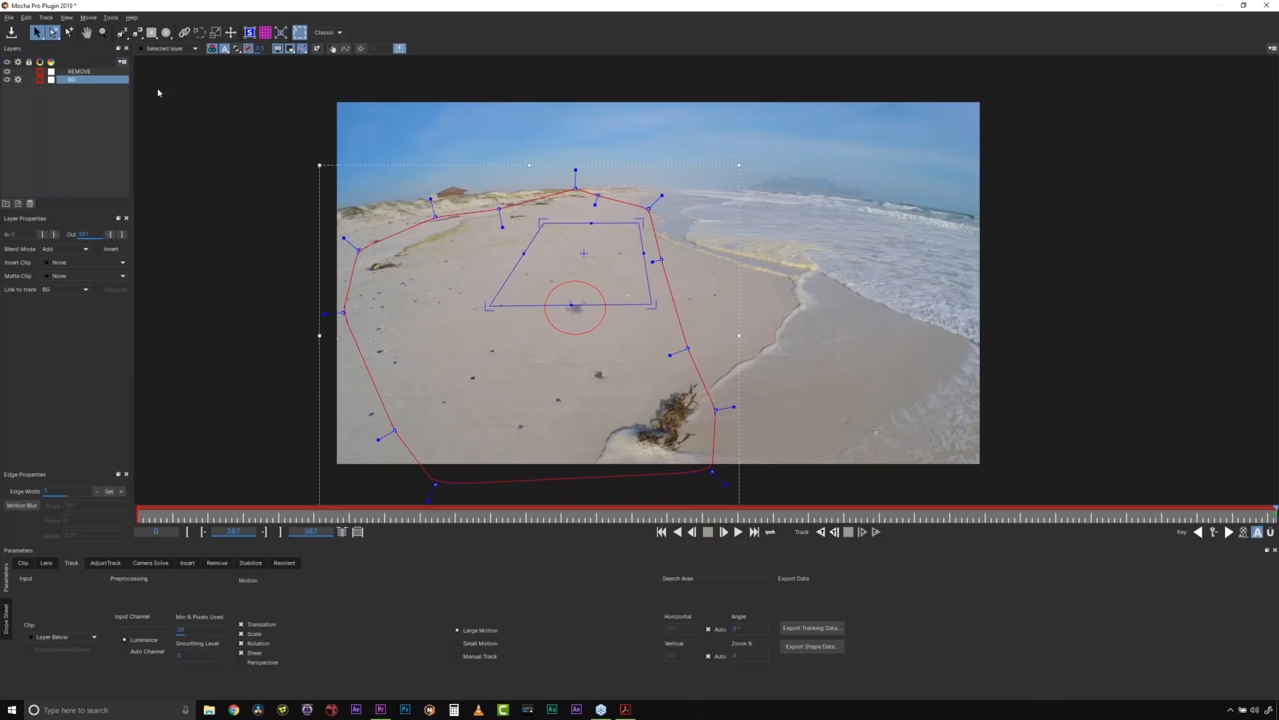
click(78, 72)
click(75, 79)
click(80, 72)
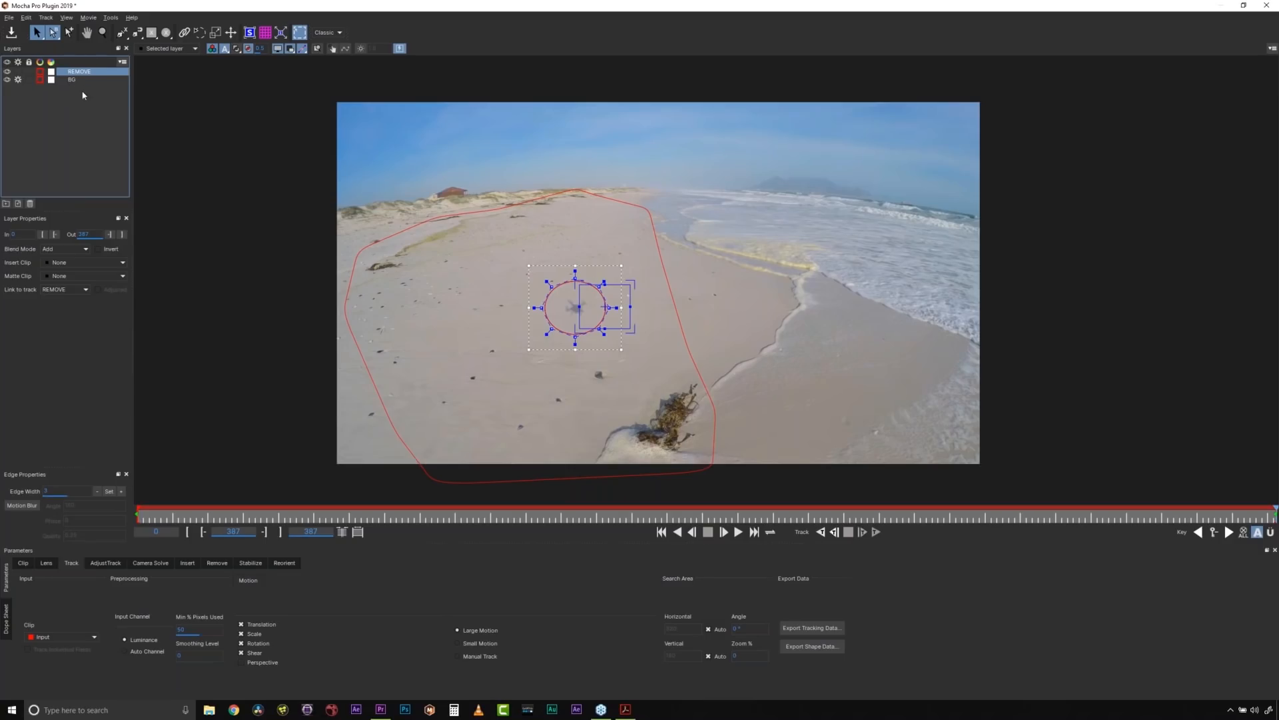
click(478, 216)
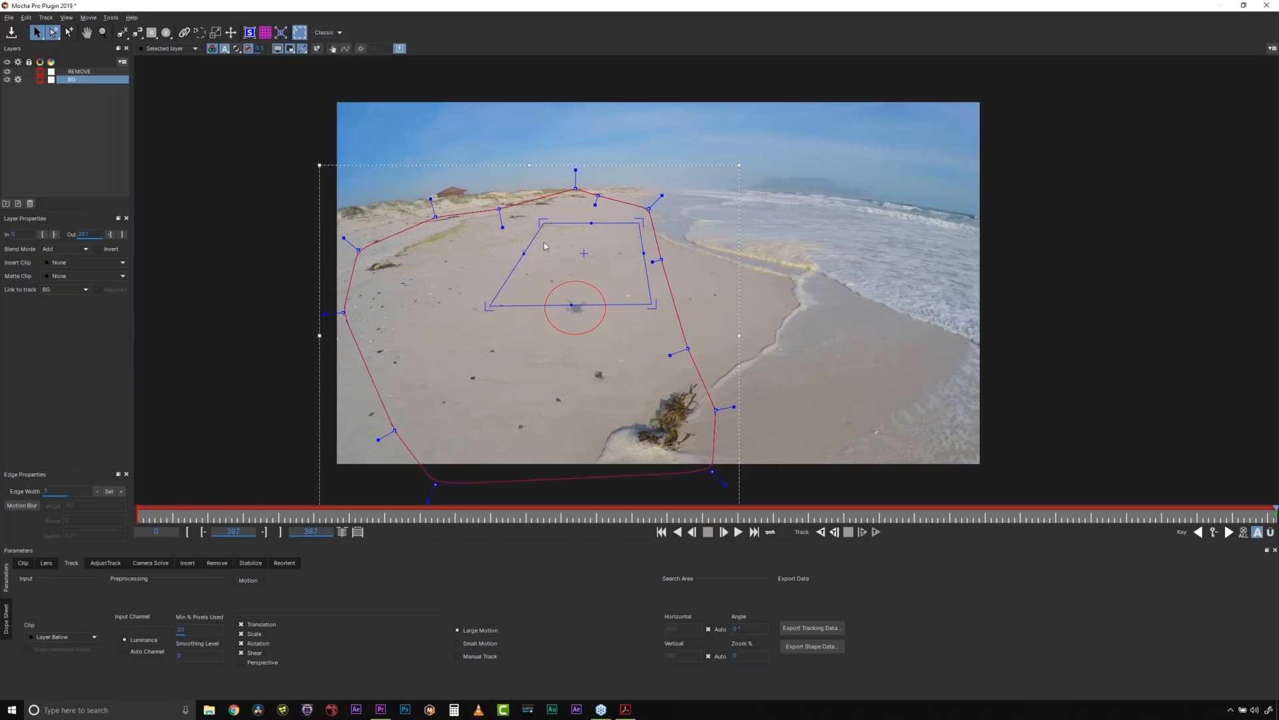
click(252, 664)
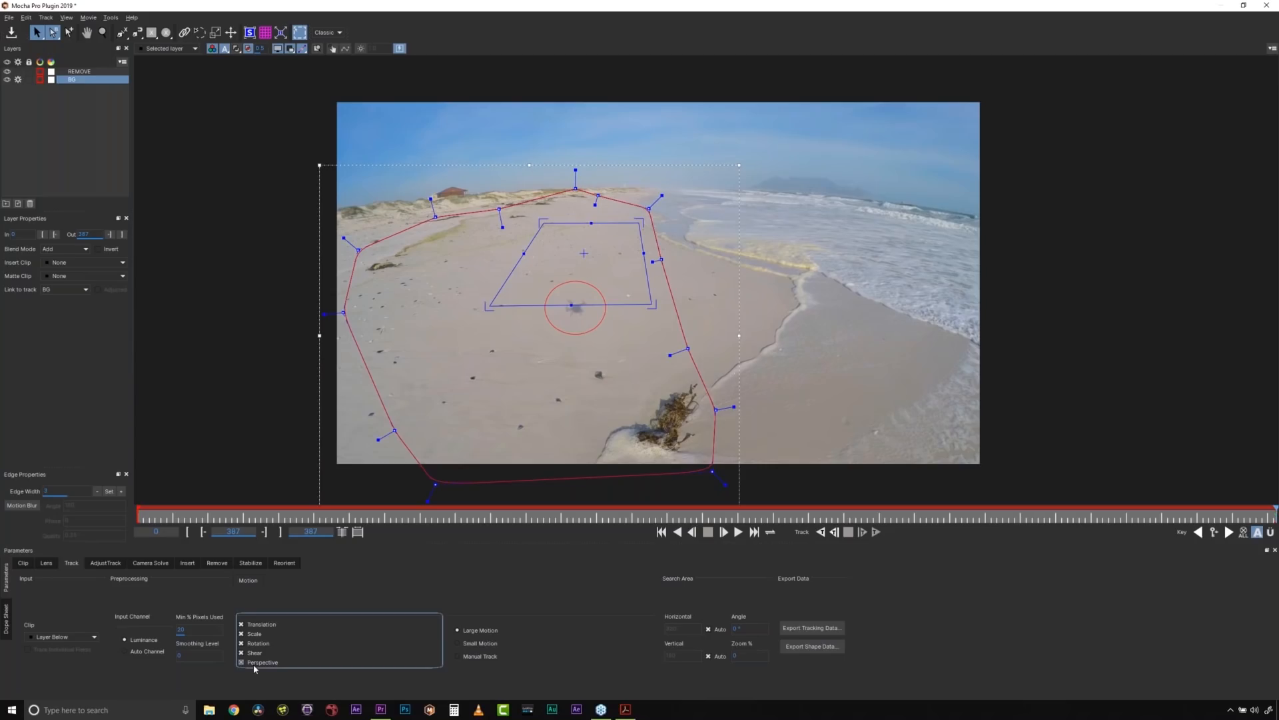
click(821, 533)
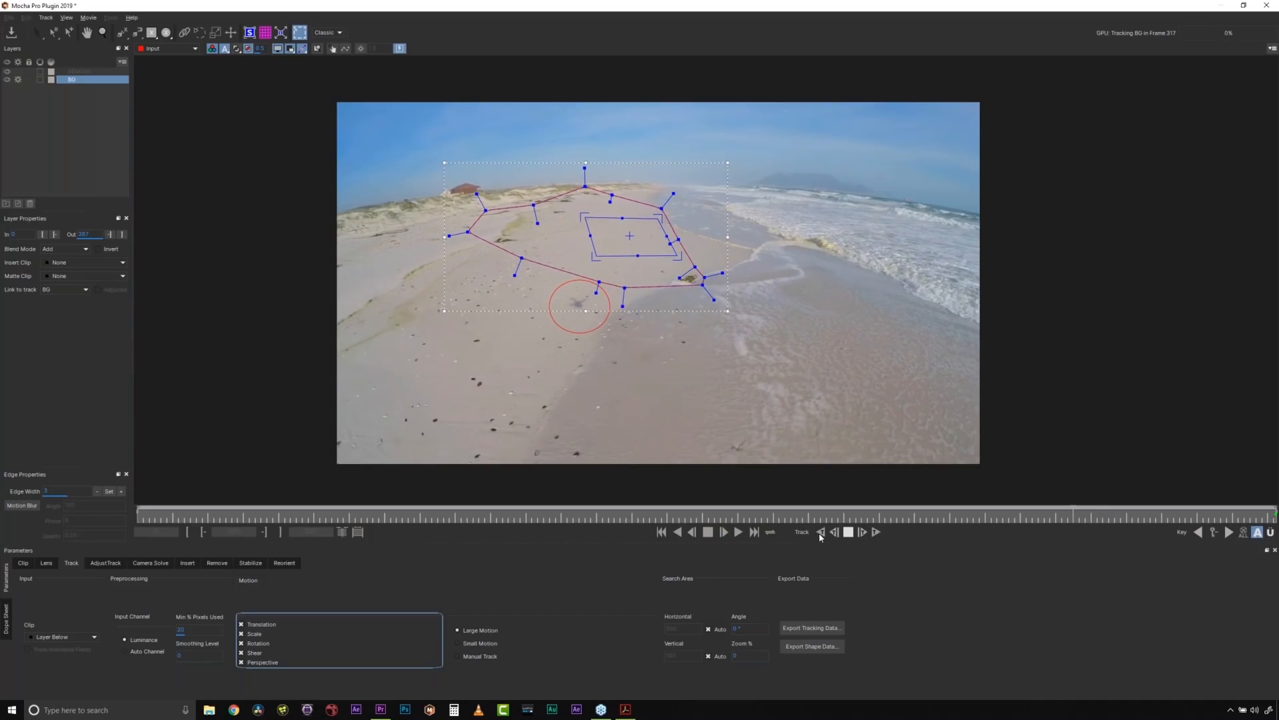
click(849, 532)
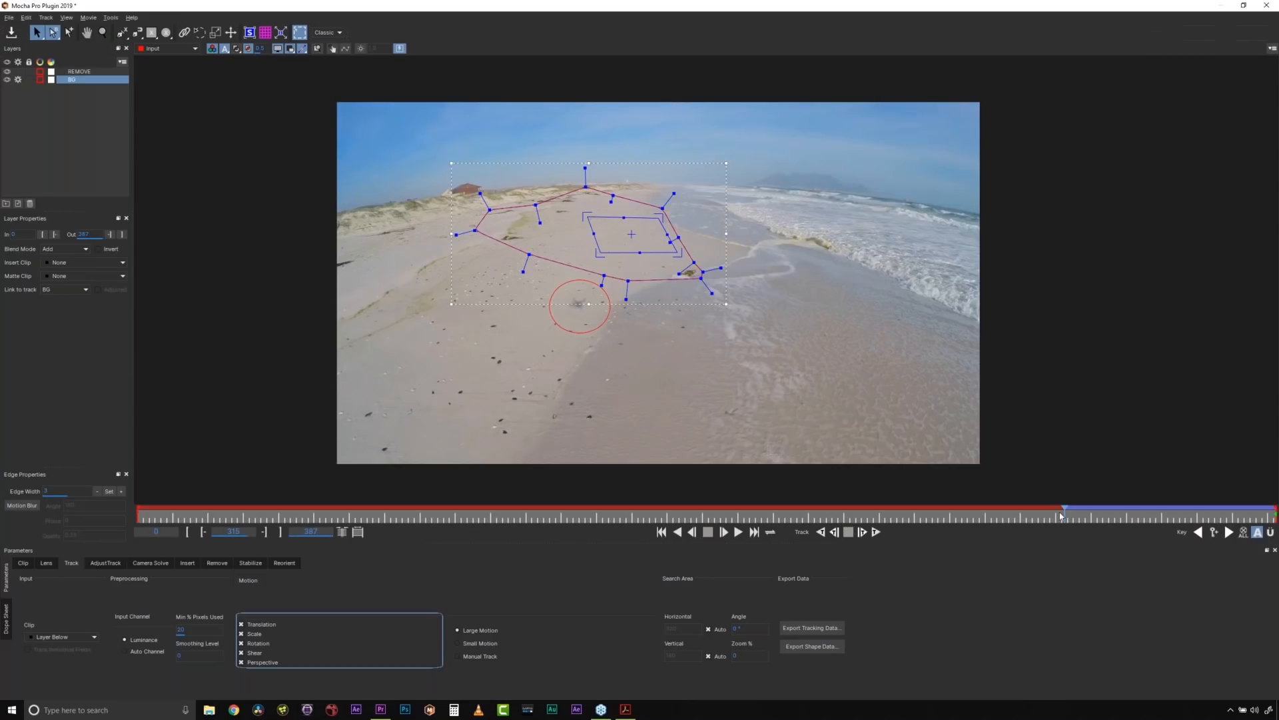
- Unlink the BG spline from its tracking data by setting Link to track to None
drag(1064, 512, 1180, 512)
click(62, 289)
click(58, 301)
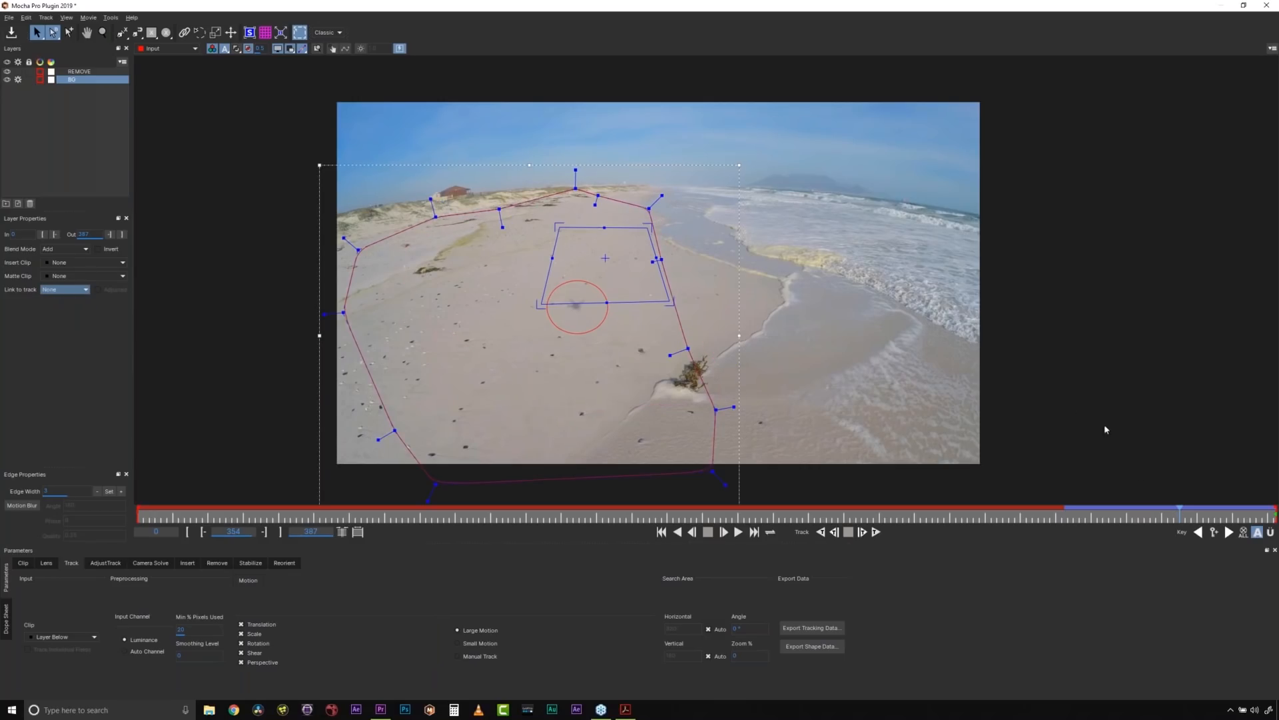
- Resume tracking the BG layer backward, and briefly show the layer matte overlay before hiding it again
drag(1181, 512, 1091, 513)
click(821, 532)
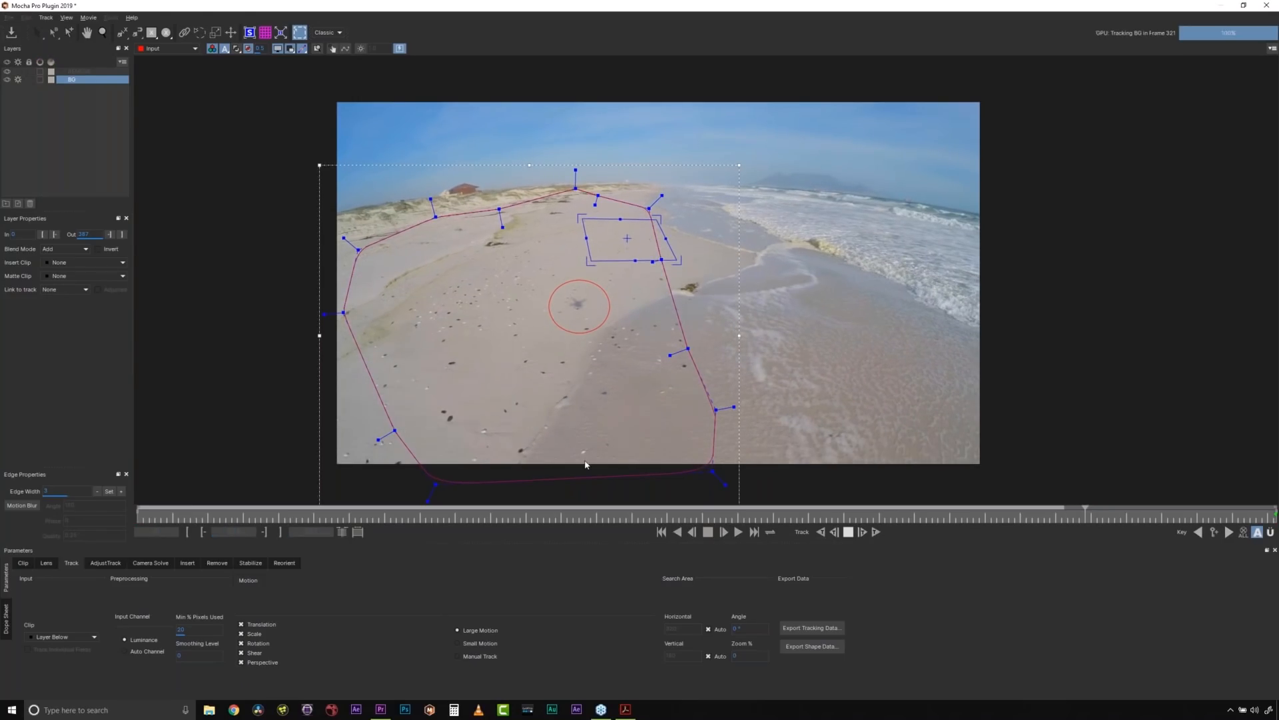
click(249, 48)
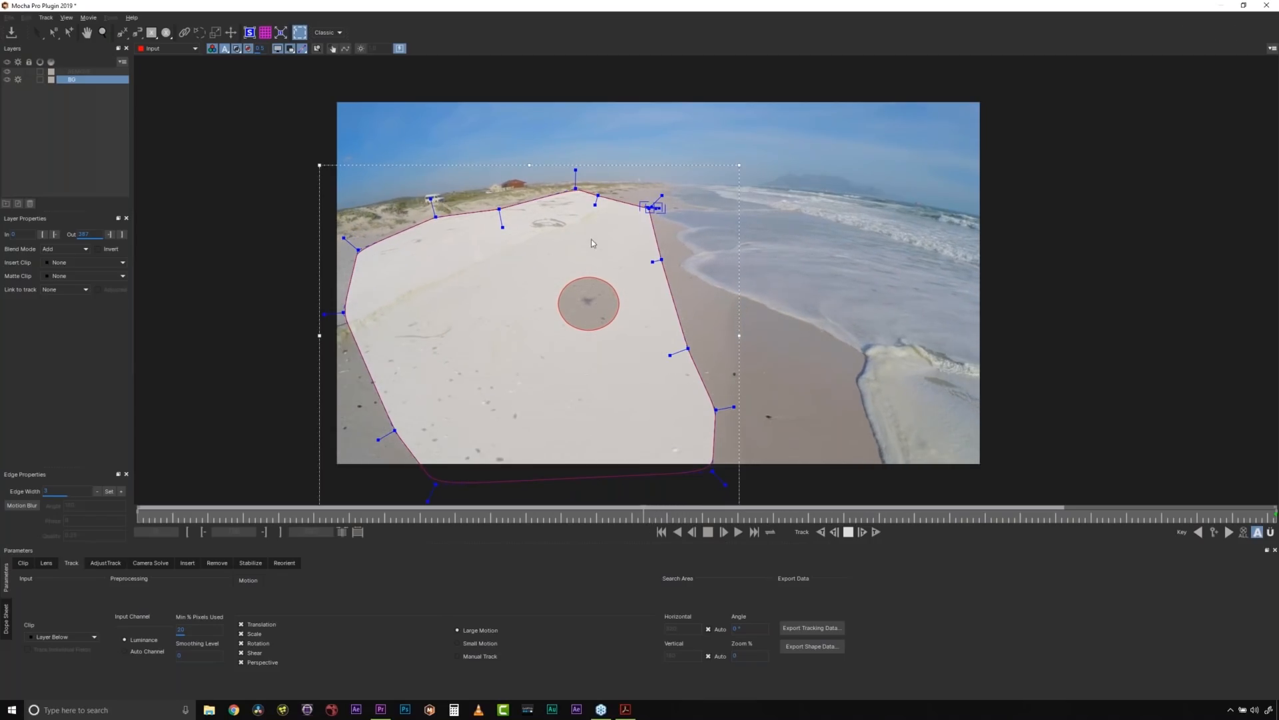
click(237, 49)
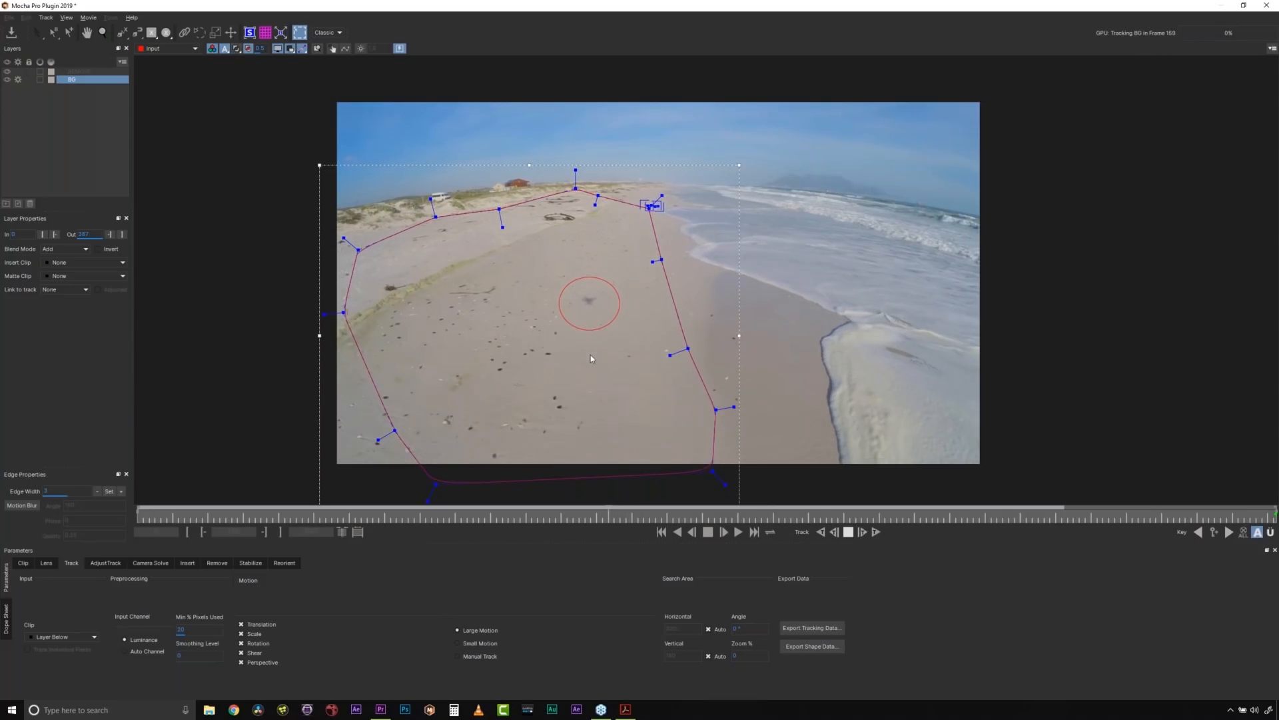
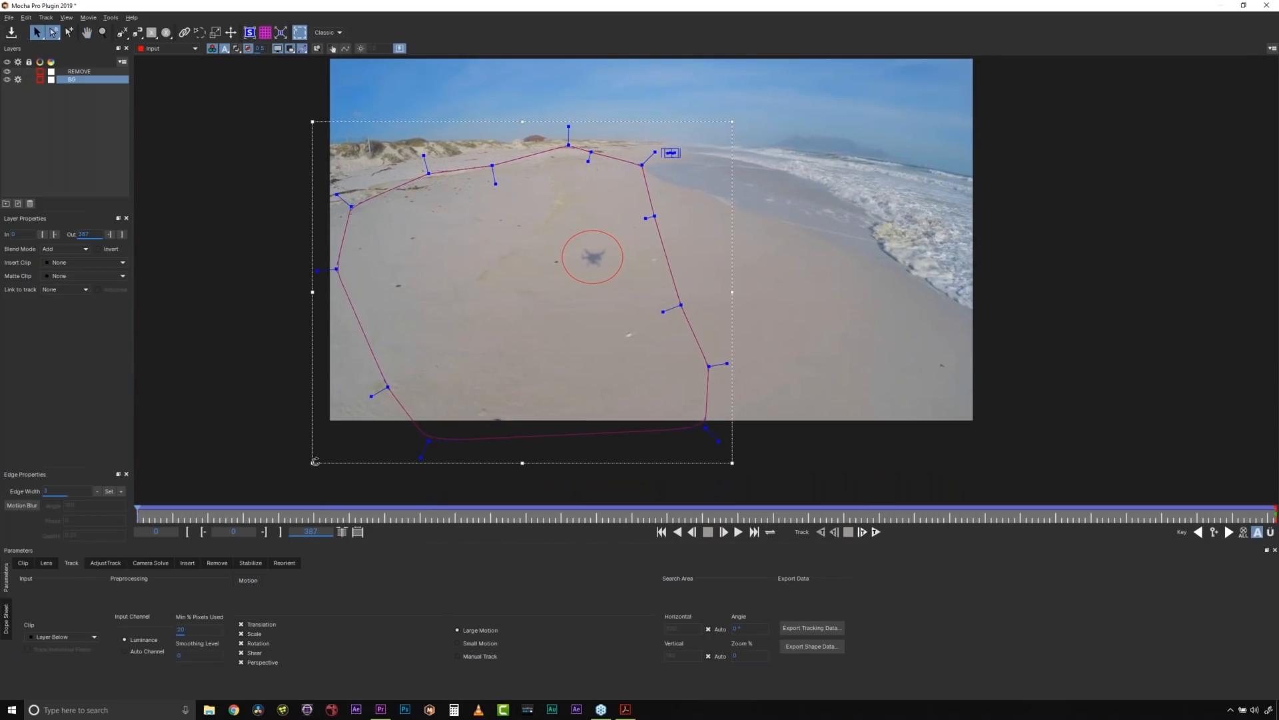
drag(315, 461, 425, 363)
key(ctrl+z)
drag(311, 464, 351, 452)
key(ctrl+z)
- Select the REMOVE layer at the last frame, hide the layer outlines, and open its Remove settings
click(72, 73)
drag(138, 509, 1276, 387)
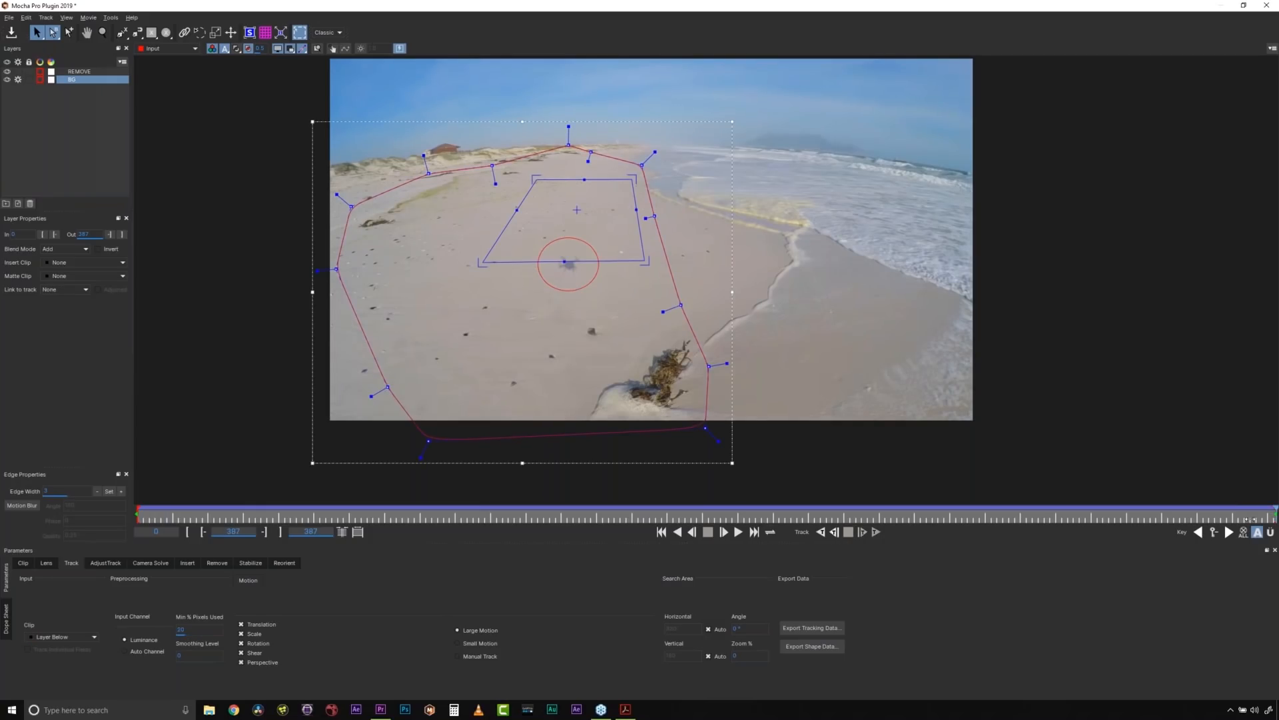
drag(1250, 519, 1276, 519)
click(565, 238)
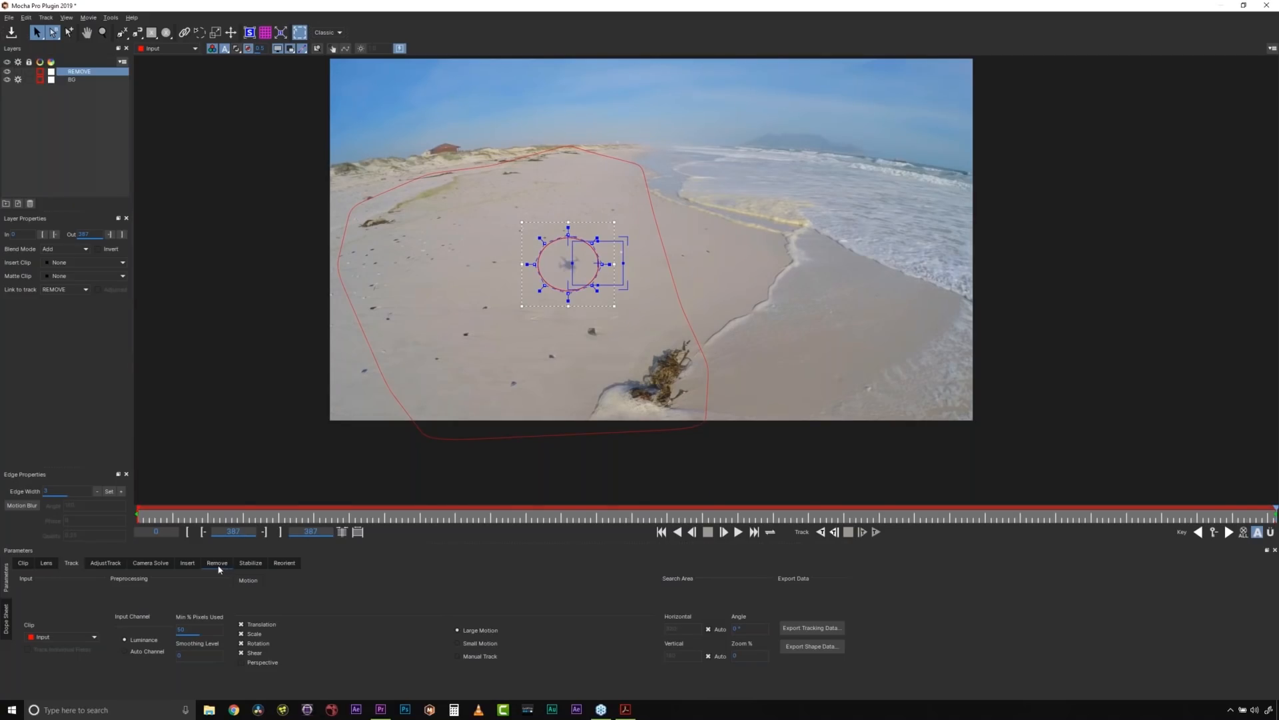
click(278, 48)
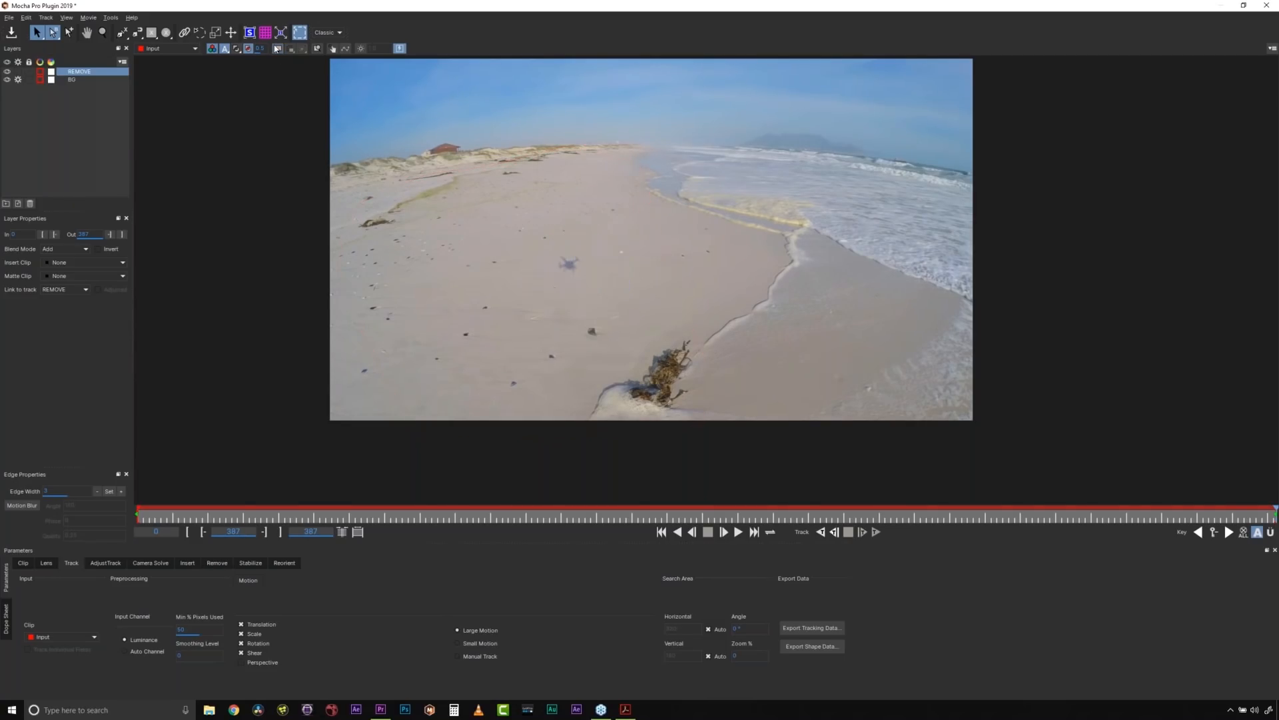
click(217, 564)
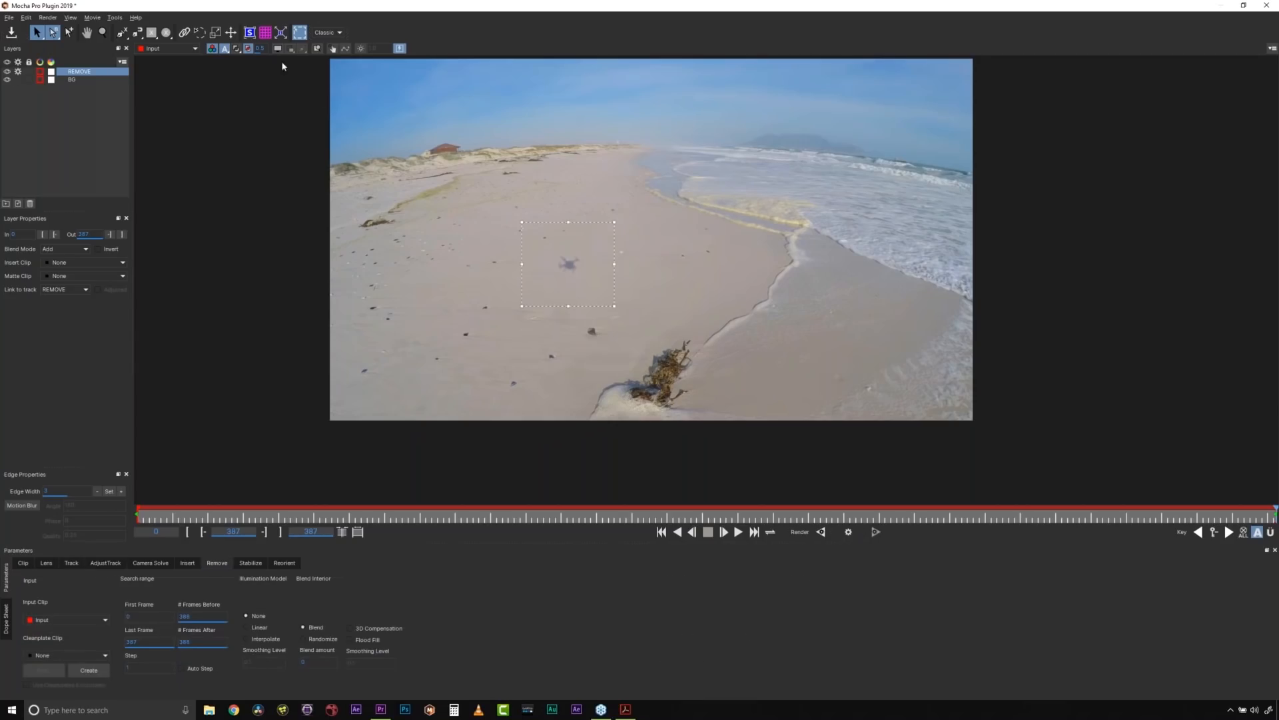
- Render the shadow removal on the current frame with Auto Step enabled
click(278, 48)
click(278, 48)
key(x)
drag(512, 317, 516, 348)
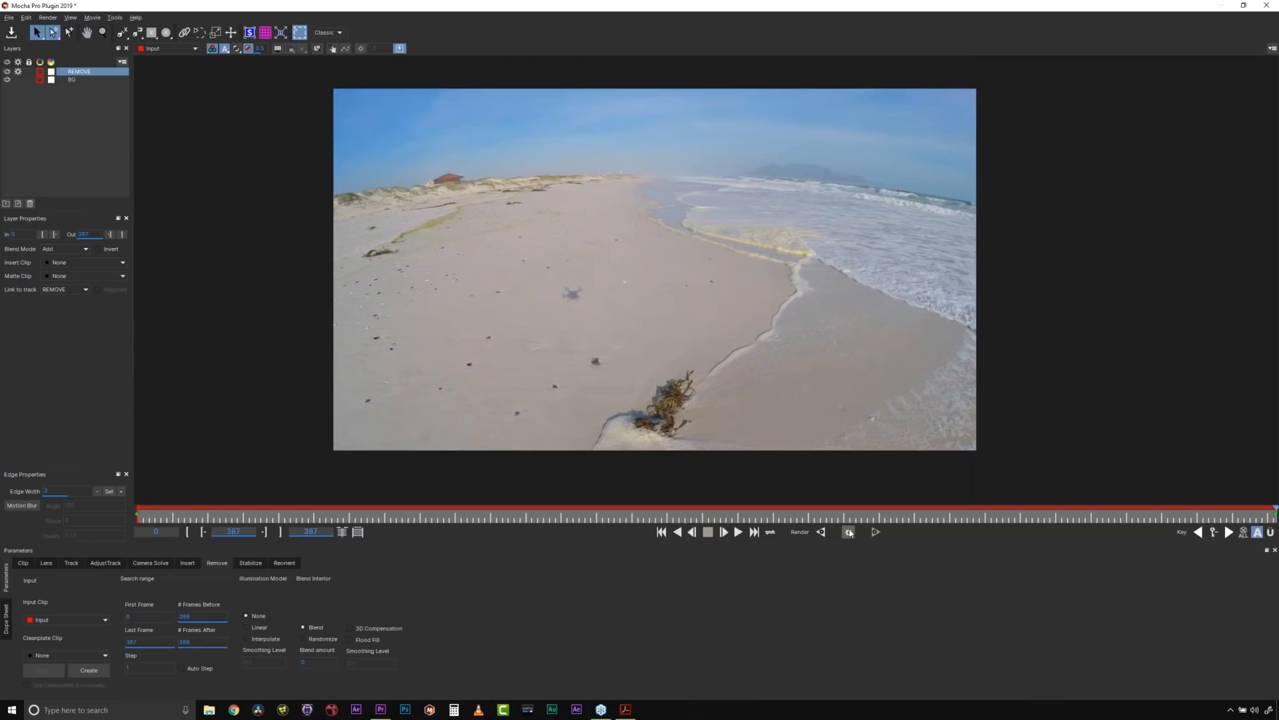
click(849, 532)
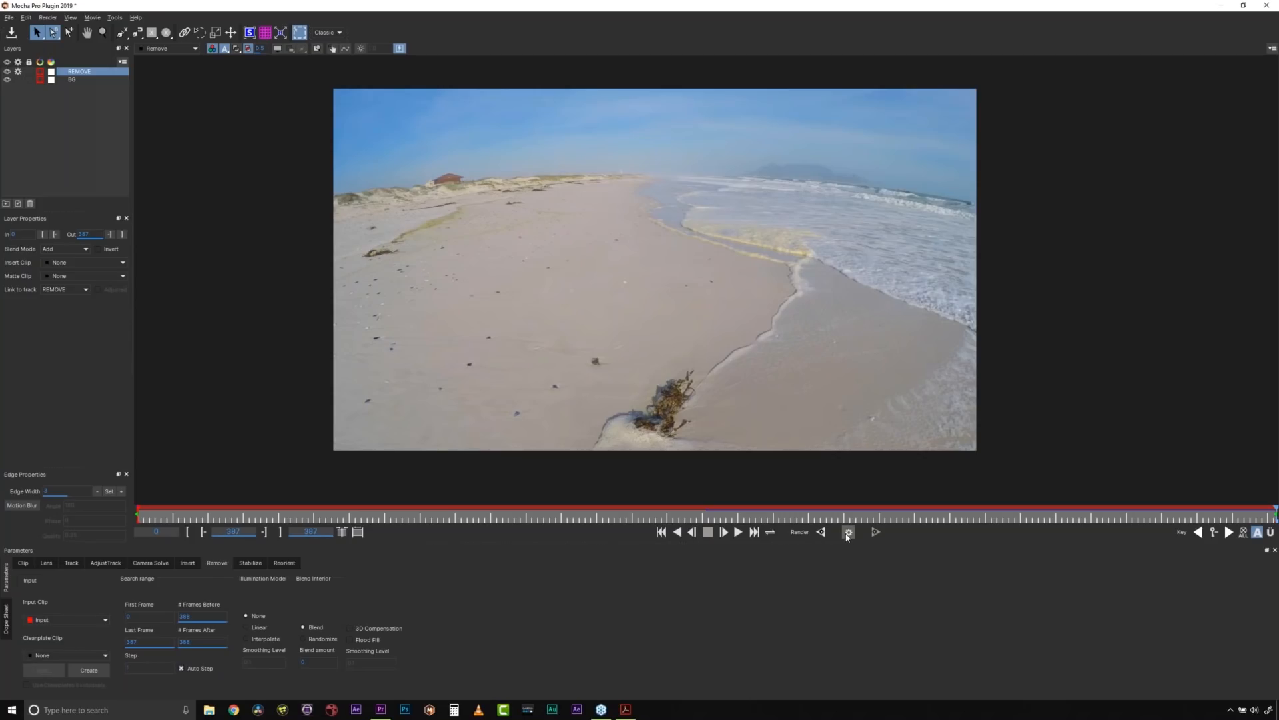
click(848, 532)
- Limit the Remove search range to 100 frames before and re-render the current frame
double_click(221, 615)
text(100)
double_click(209, 640)
text(100)
click(849, 532)
- Try the Linear illumination model on the current frame, then return the illumination model to None
click(251, 629)
click(848, 532)
click(849, 533)
click(279, 50)
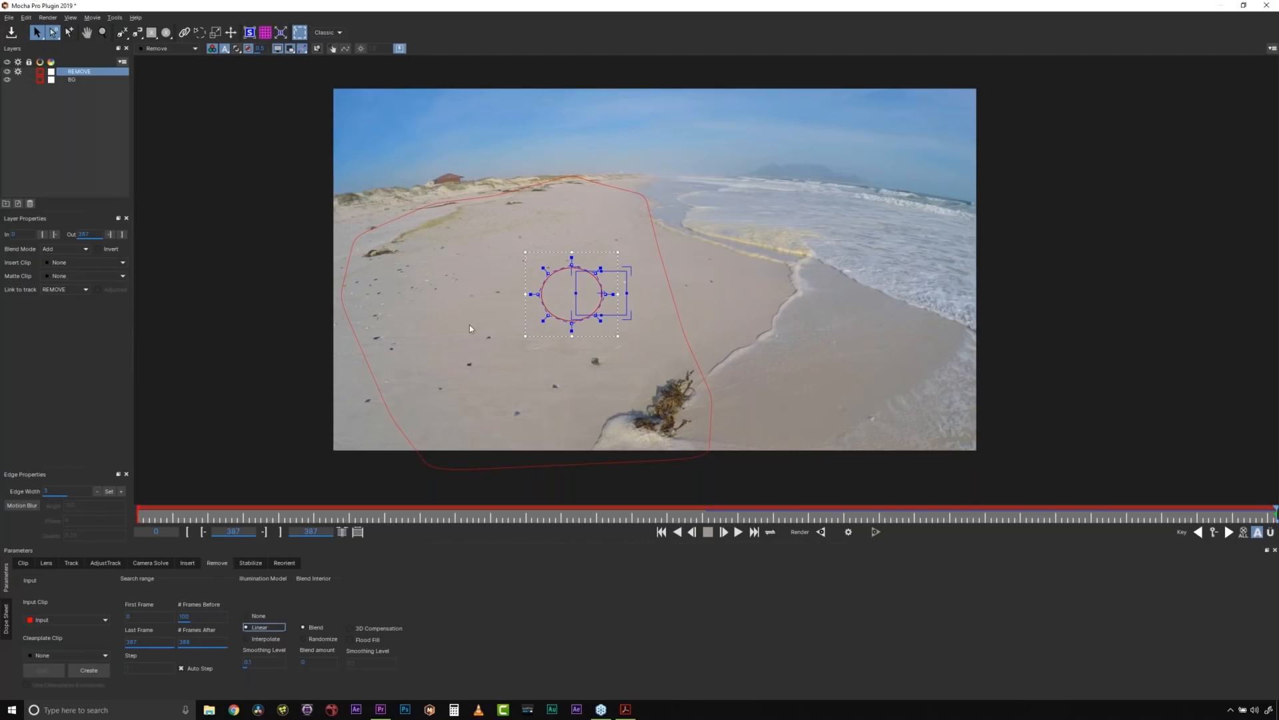
click(264, 639)
click(252, 616)
- Check the GPU processing settings in the preferences and close them without changes
click(8, 18)
click(39, 167)
click(593, 254)
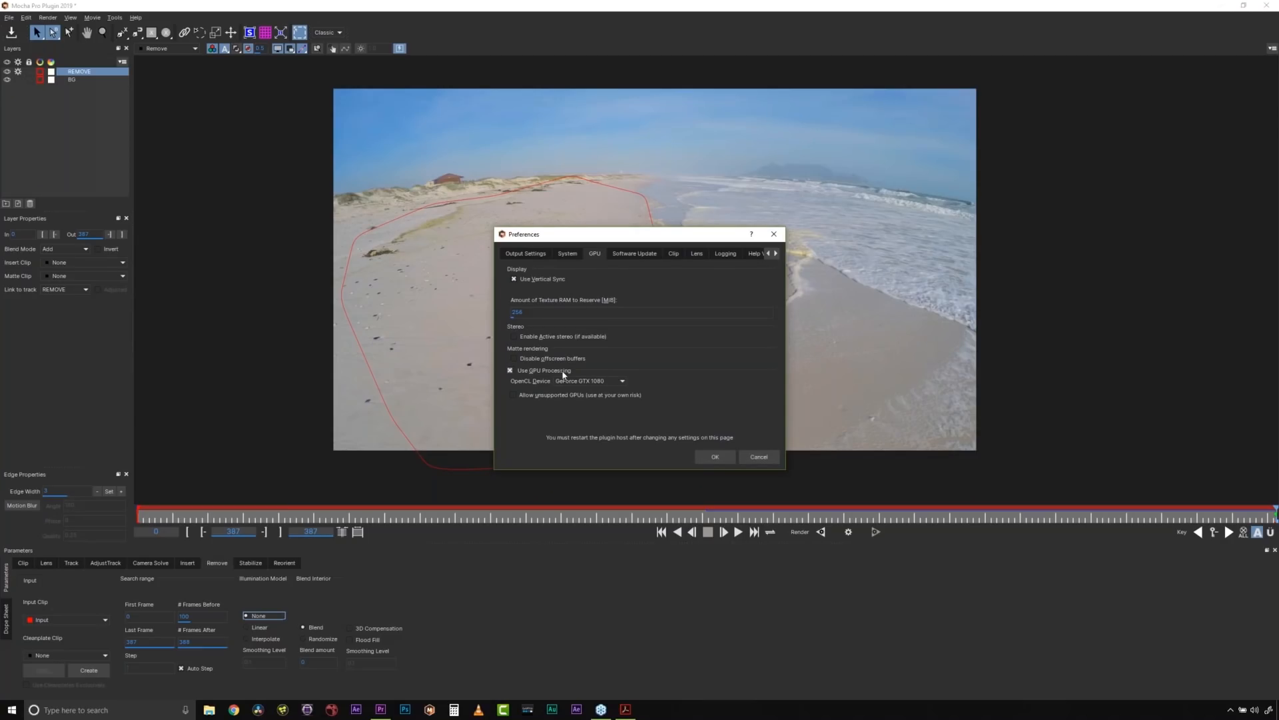
click(759, 457)
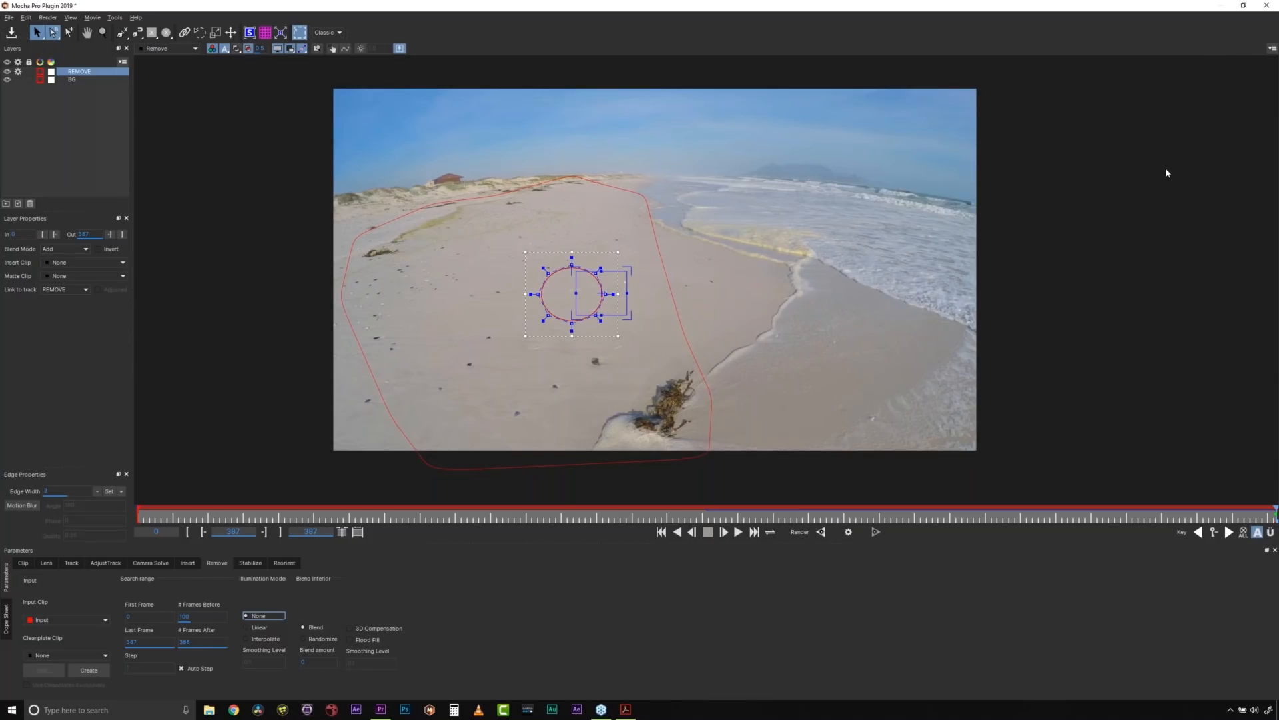
- Render the removal backward from the last frame and stop it at about frame 238
click(822, 533)
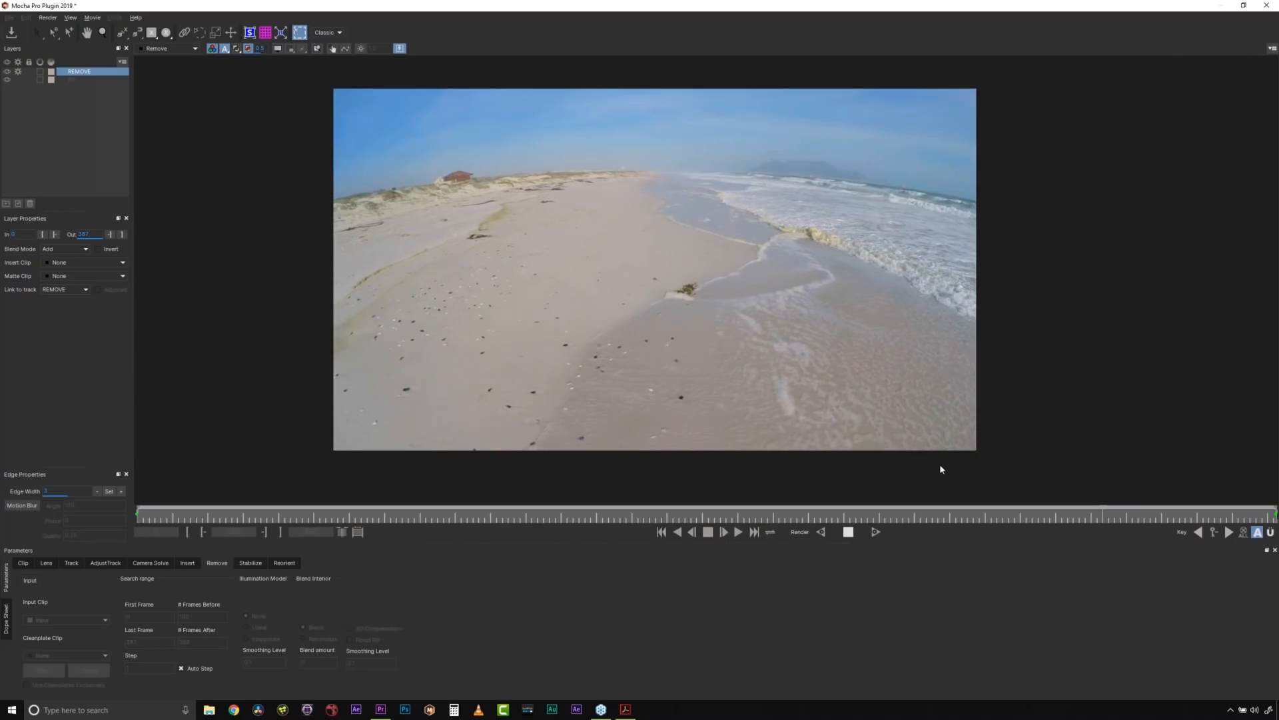
click(849, 531)
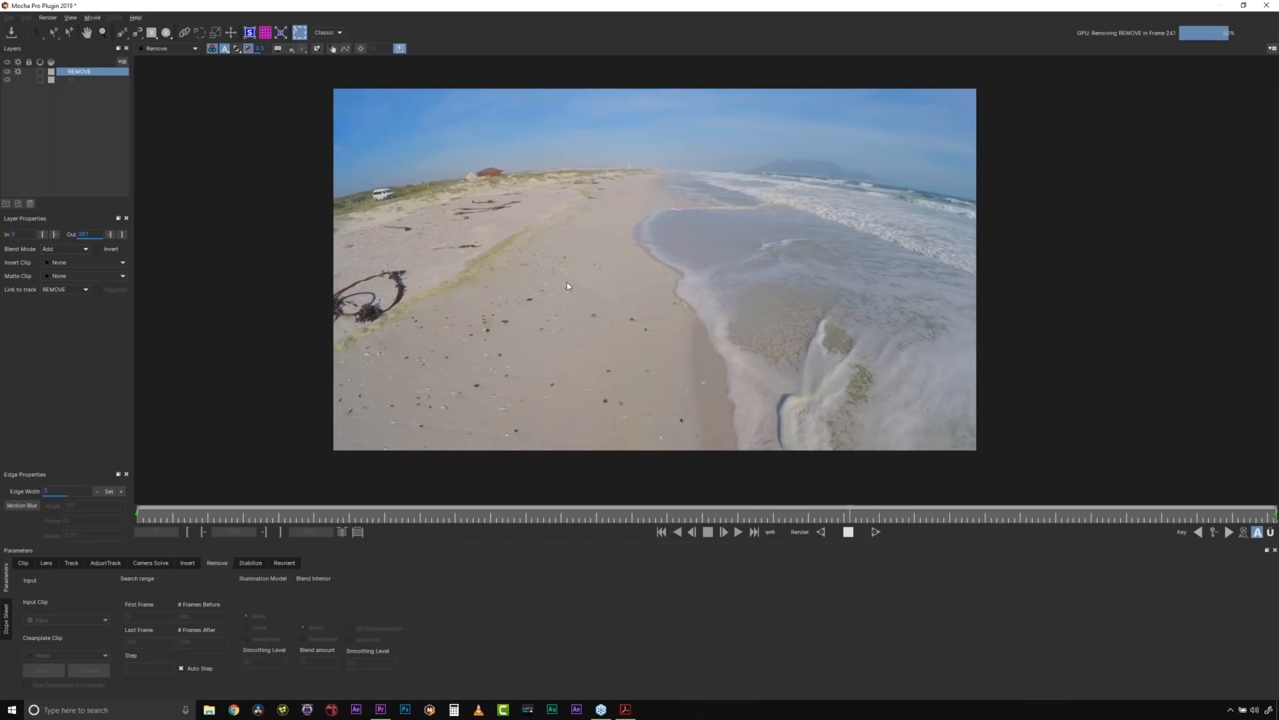
click(848, 531)
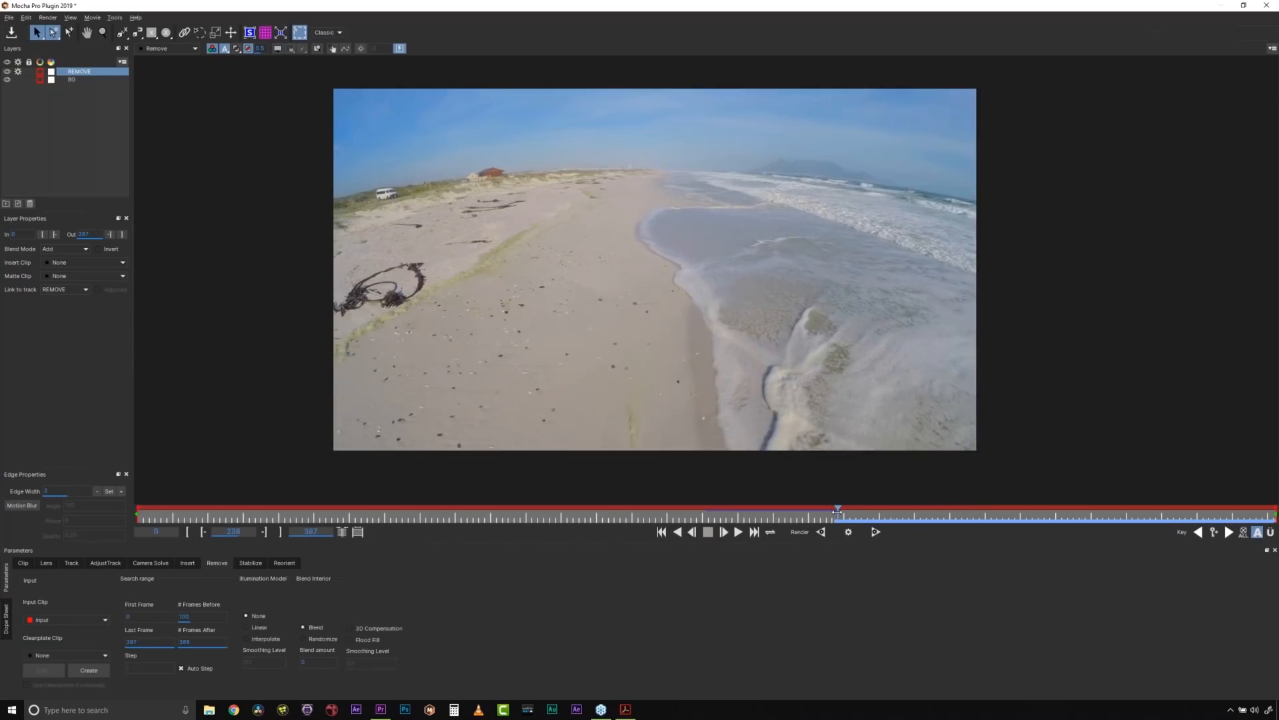
- Return to the last frame, show the layer outlines, and select all points of the REMOVE spline with the Uberkey enabled
drag(1215, 498, 1276, 514)
click(277, 49)
drag(483, 225, 639, 344)
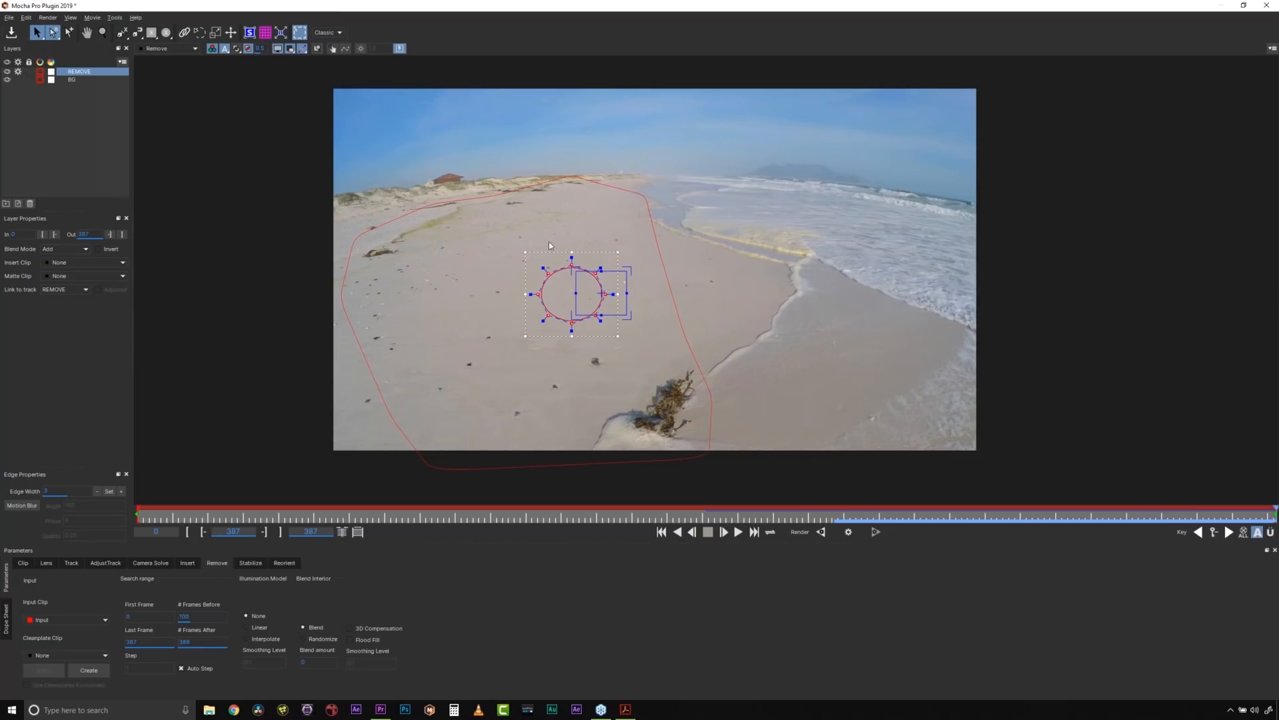
click(1271, 532)
- Feather the REMOVE spline outward by applying an edge width of 15 twice, checking the matte in between
click(79, 491)
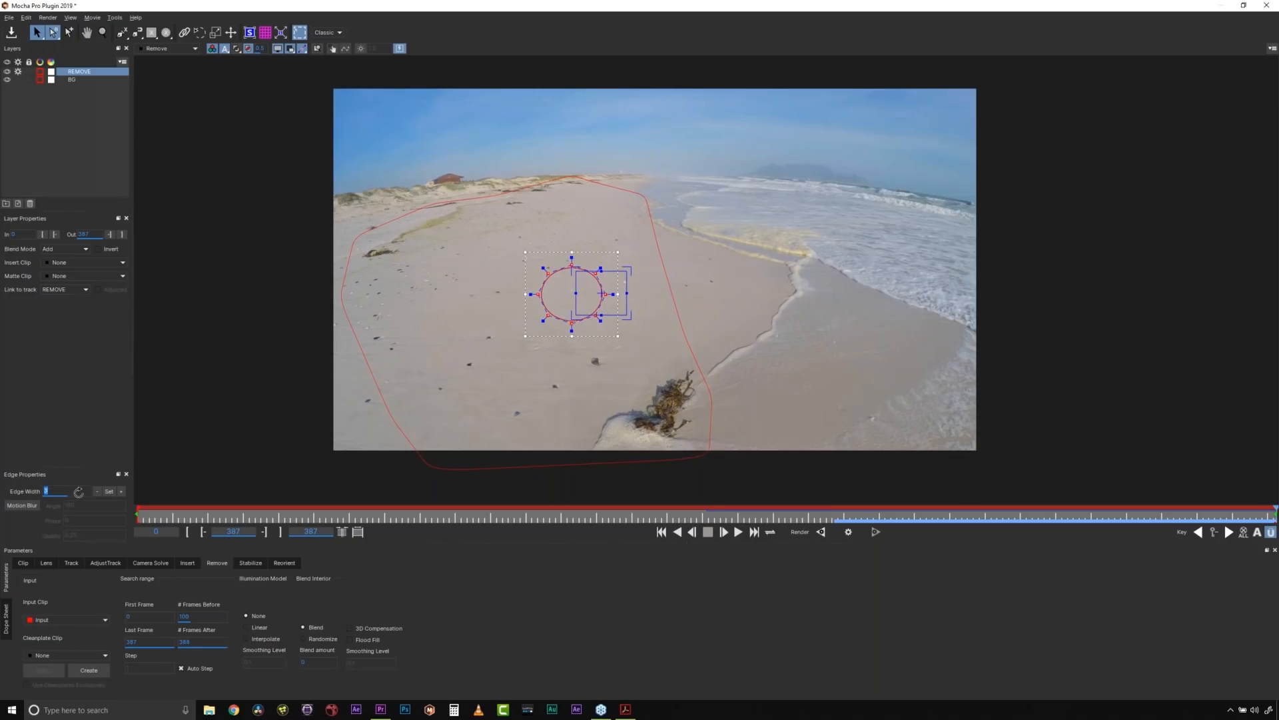
text(15)
click(120, 493)
click(236, 49)
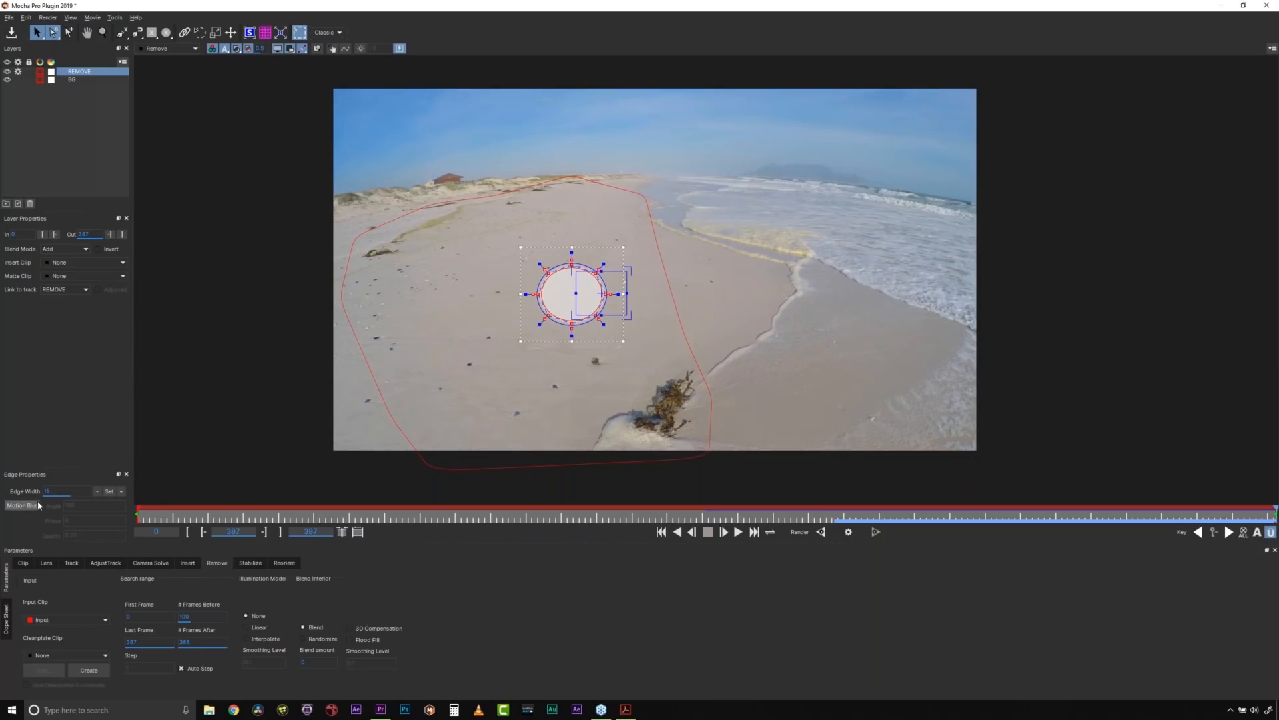
click(108, 492)
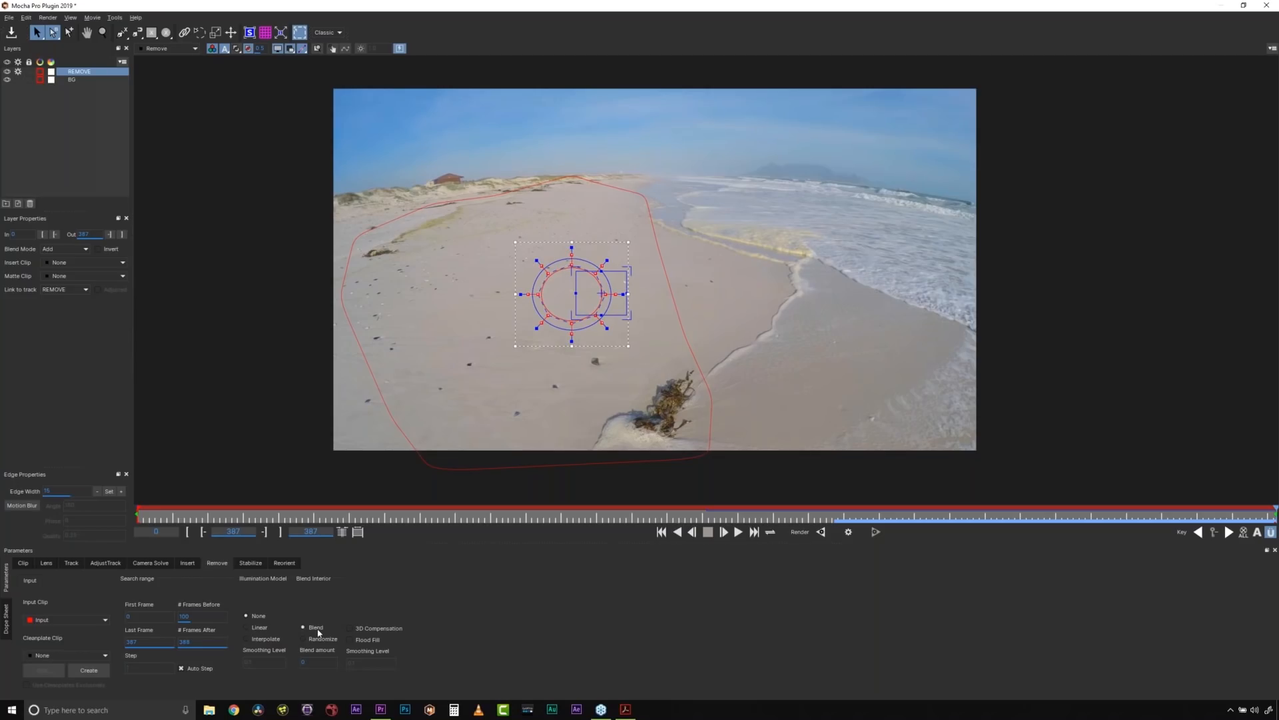
- Set the illumination model to Interpolate and render the removal backward from the last frame to about frame 296
click(265, 639)
click(820, 532)
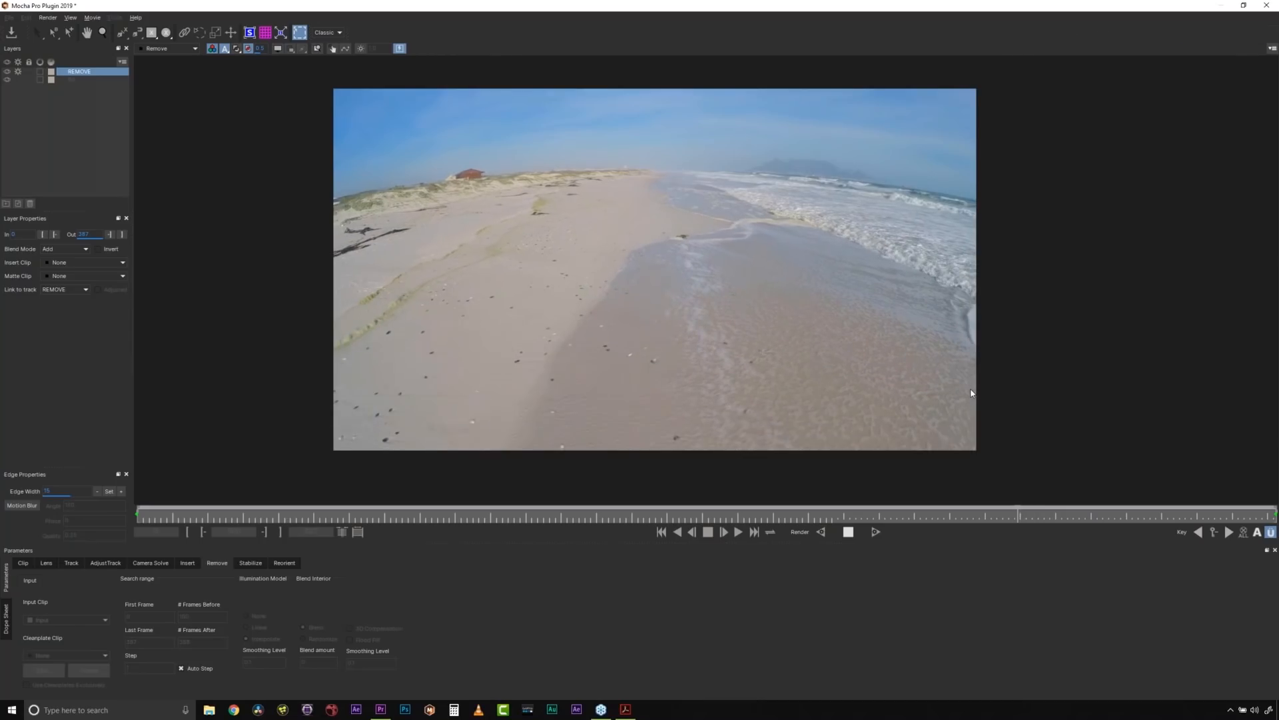
click(853, 531)
- Save the Mocha project and scrub through the rendered removal to frame 374
click(9, 18)
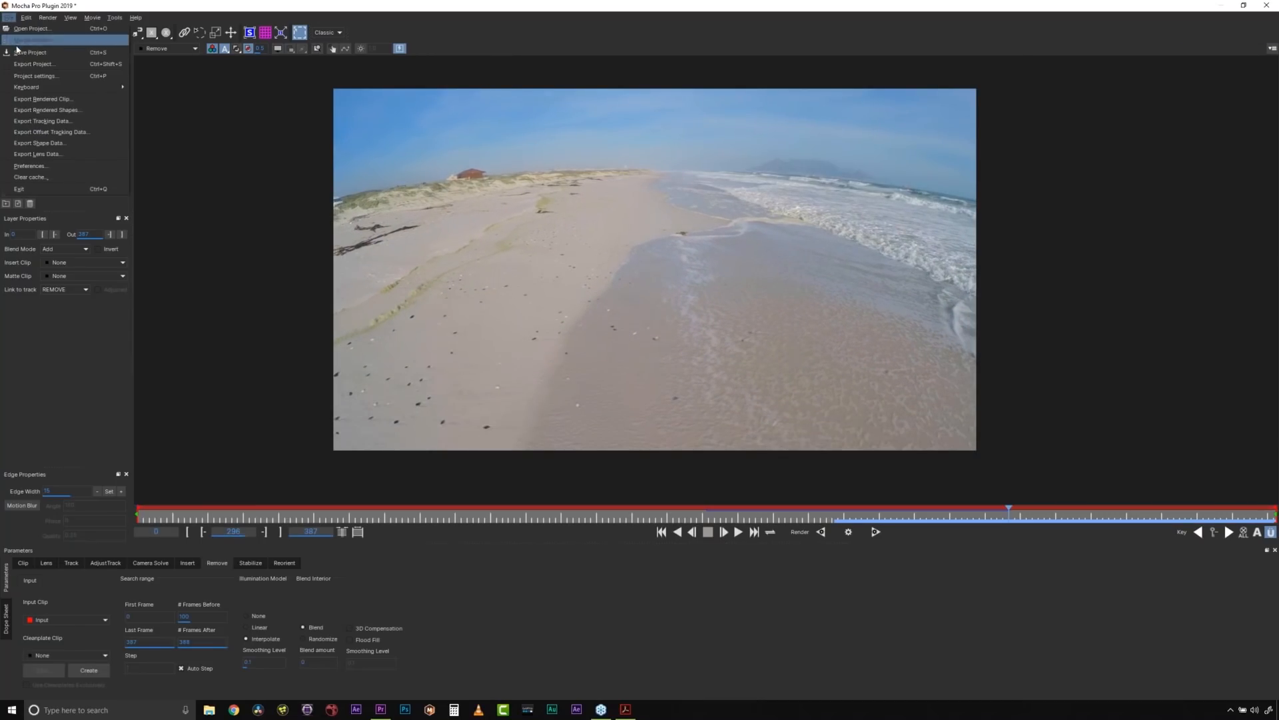
click(25, 53)
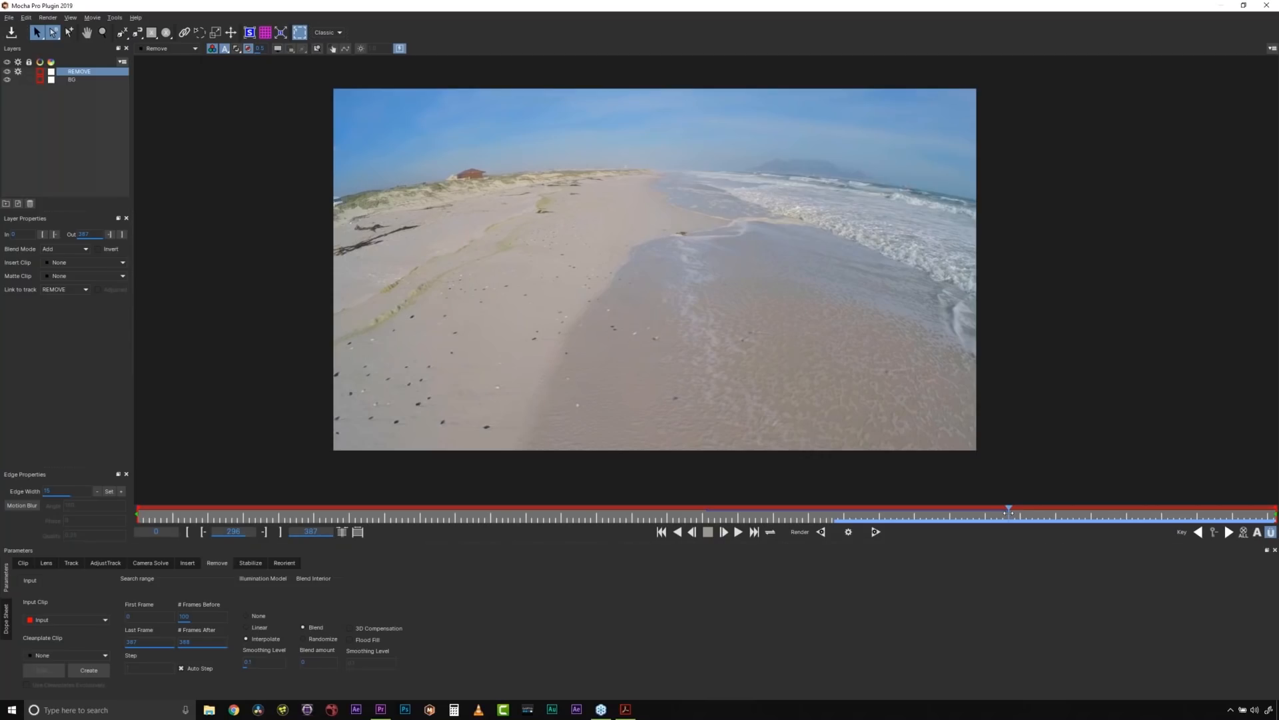
drag(1009, 512, 1239, 508)
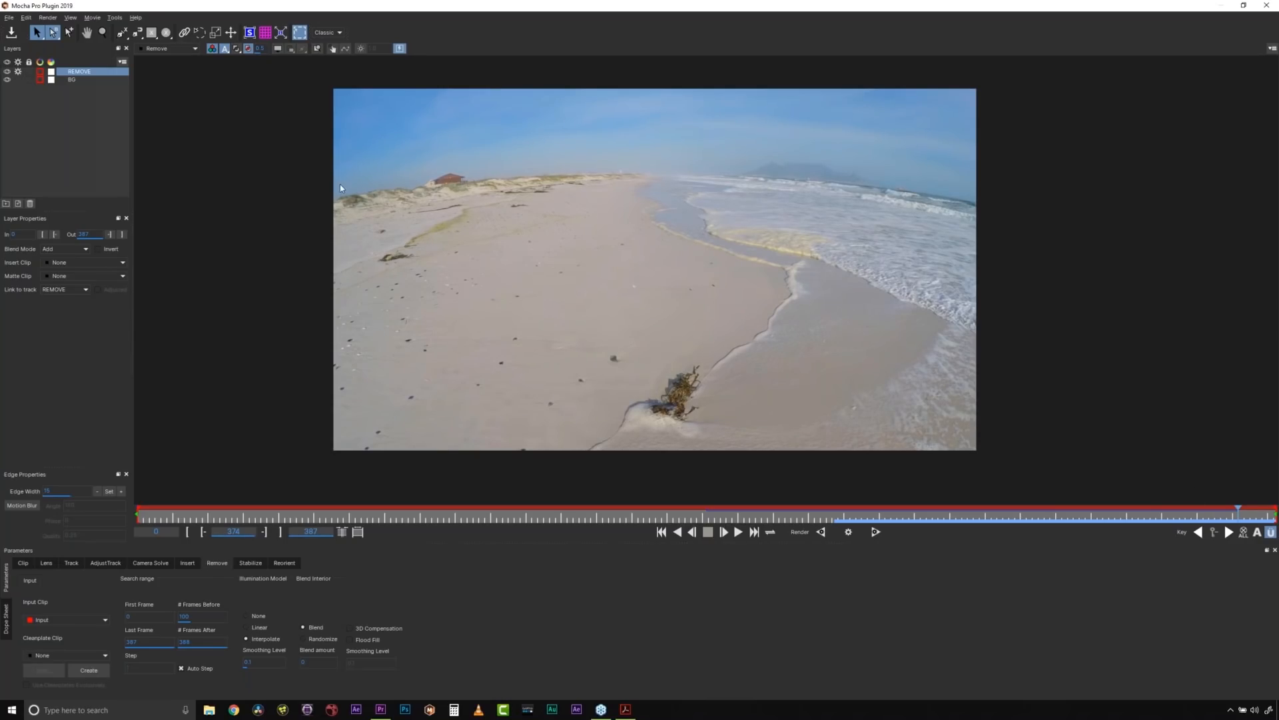
- Look at the Export Rendered Clip options without exporting, and close Mocha Pro to return to Premiere Pro
click(8, 18)
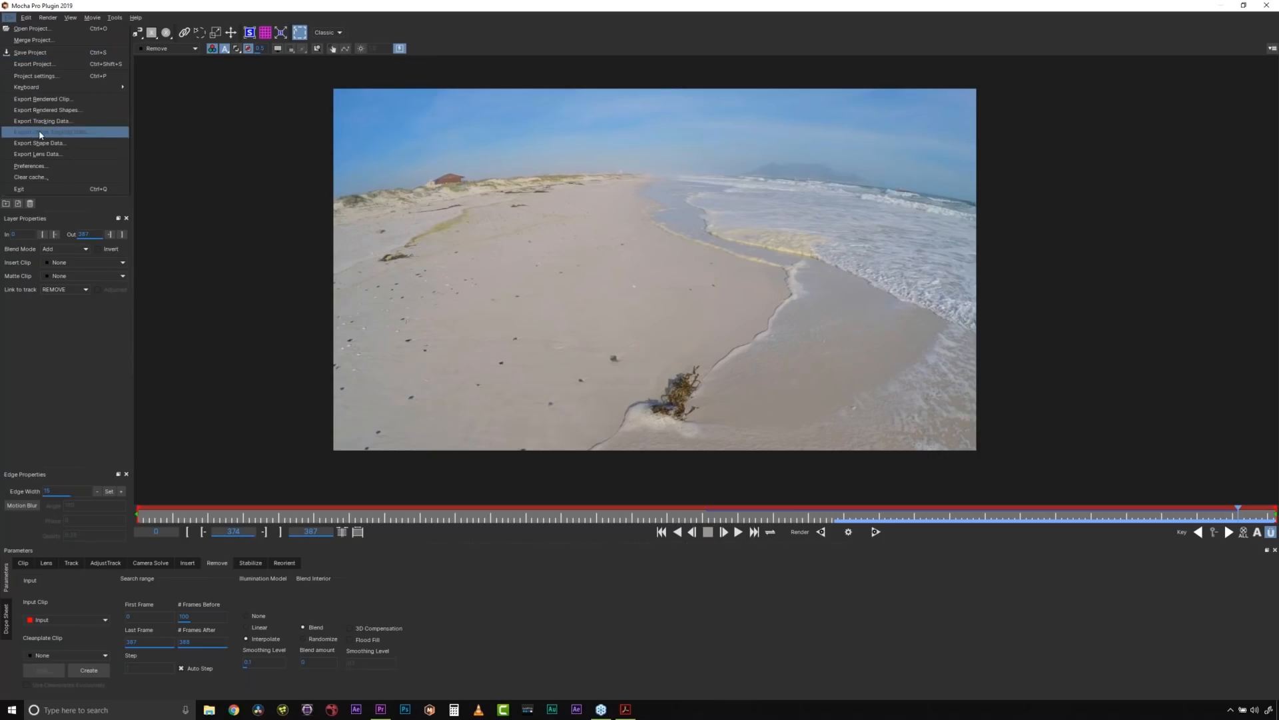
click(67, 100)
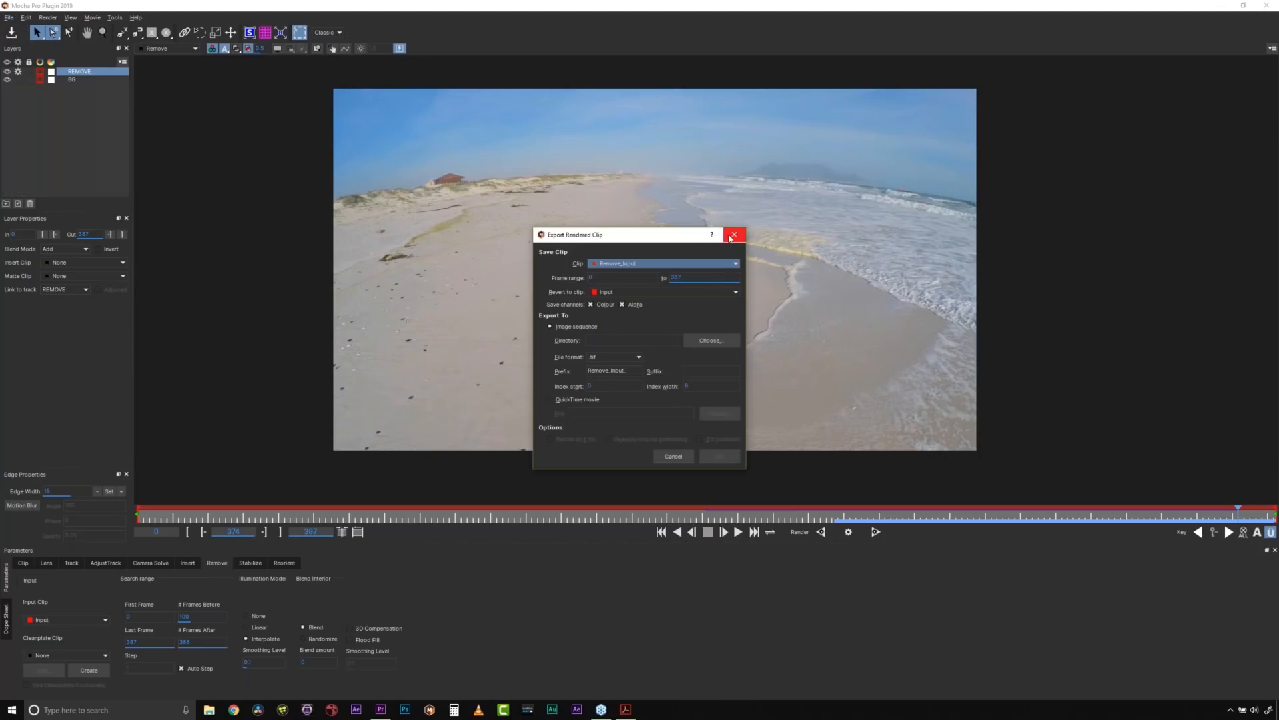
click(735, 237)
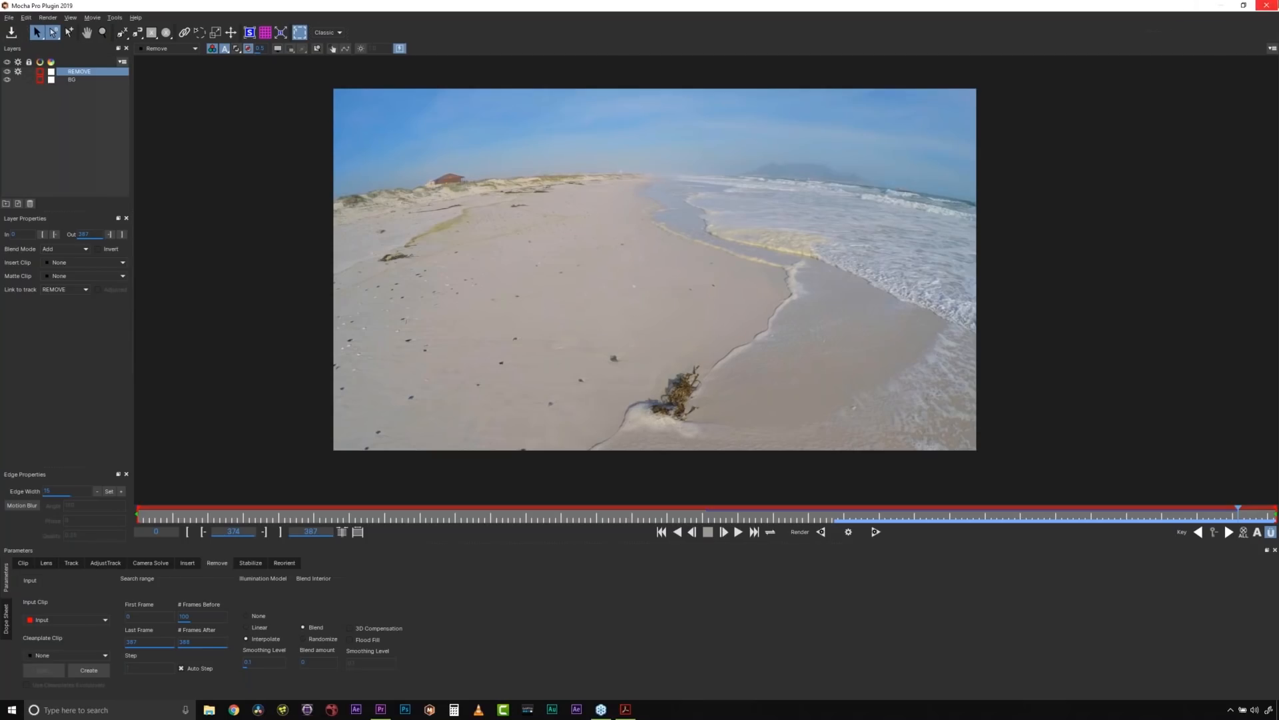
click(1266, 6)
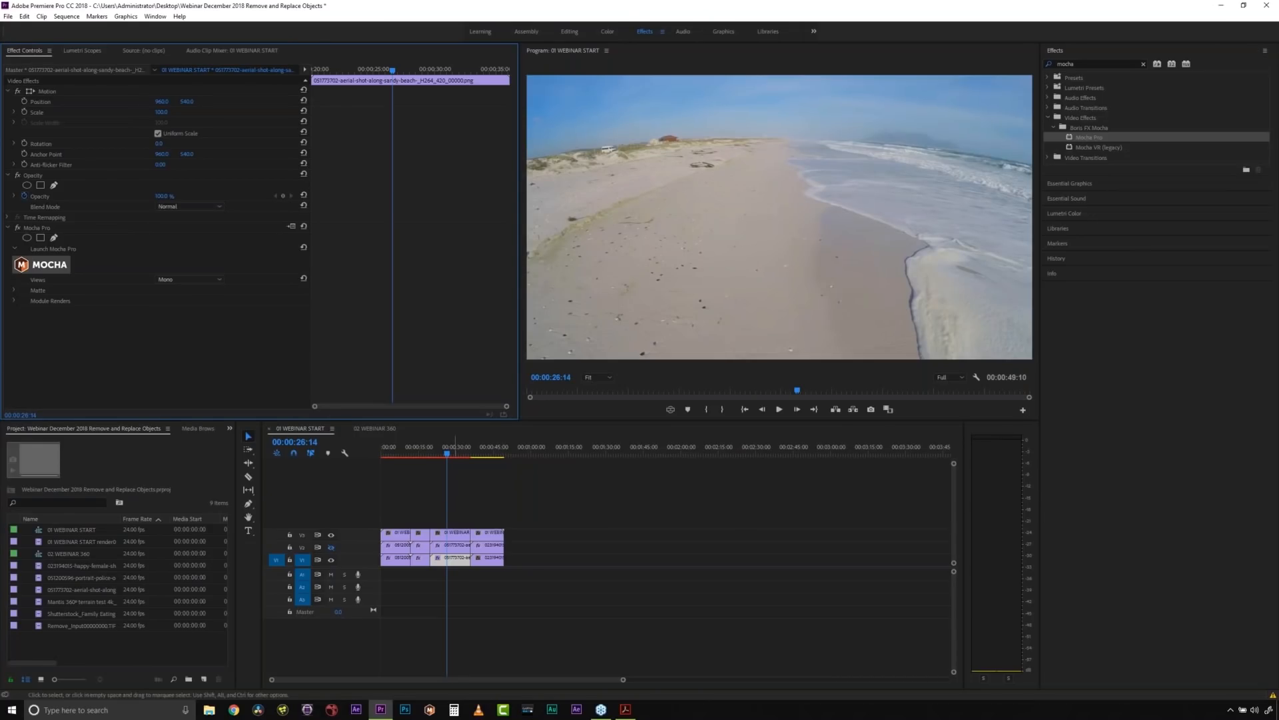
- Hide video track V3, choose the removal module in the beach clip's Mocha Pro effect, and enable its Render option
click(332, 536)
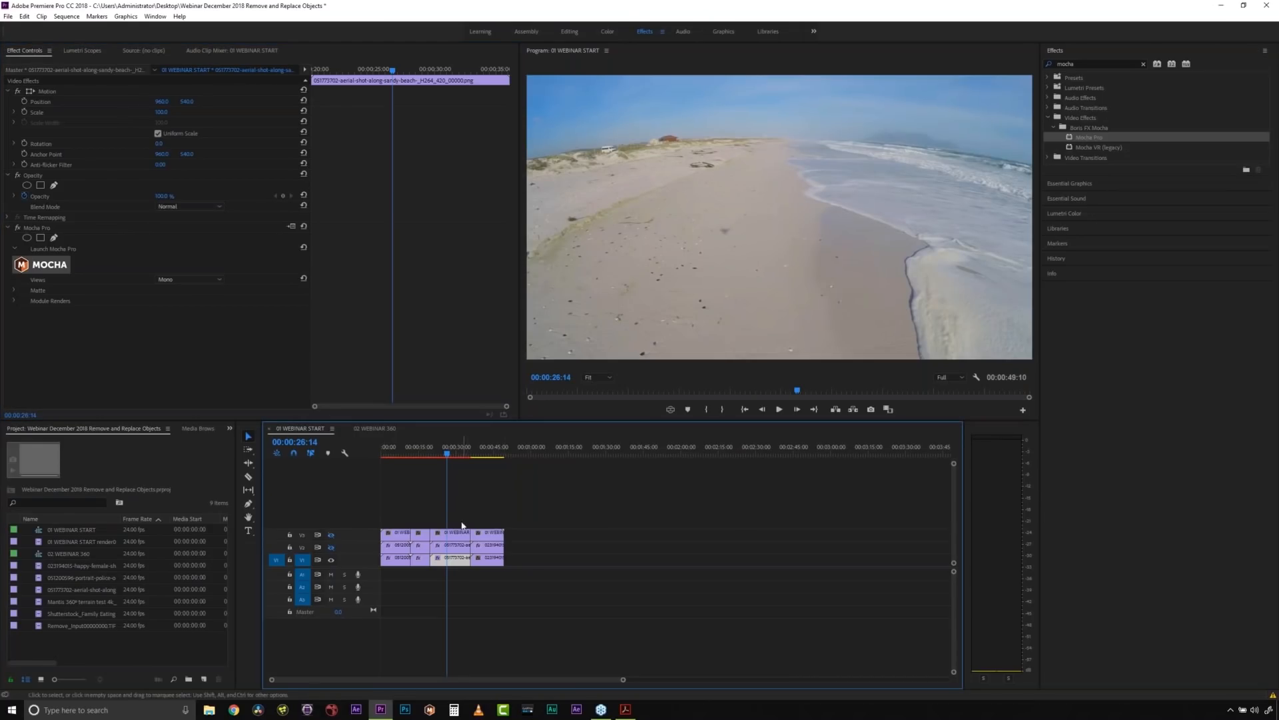
click(38, 230)
click(15, 302)
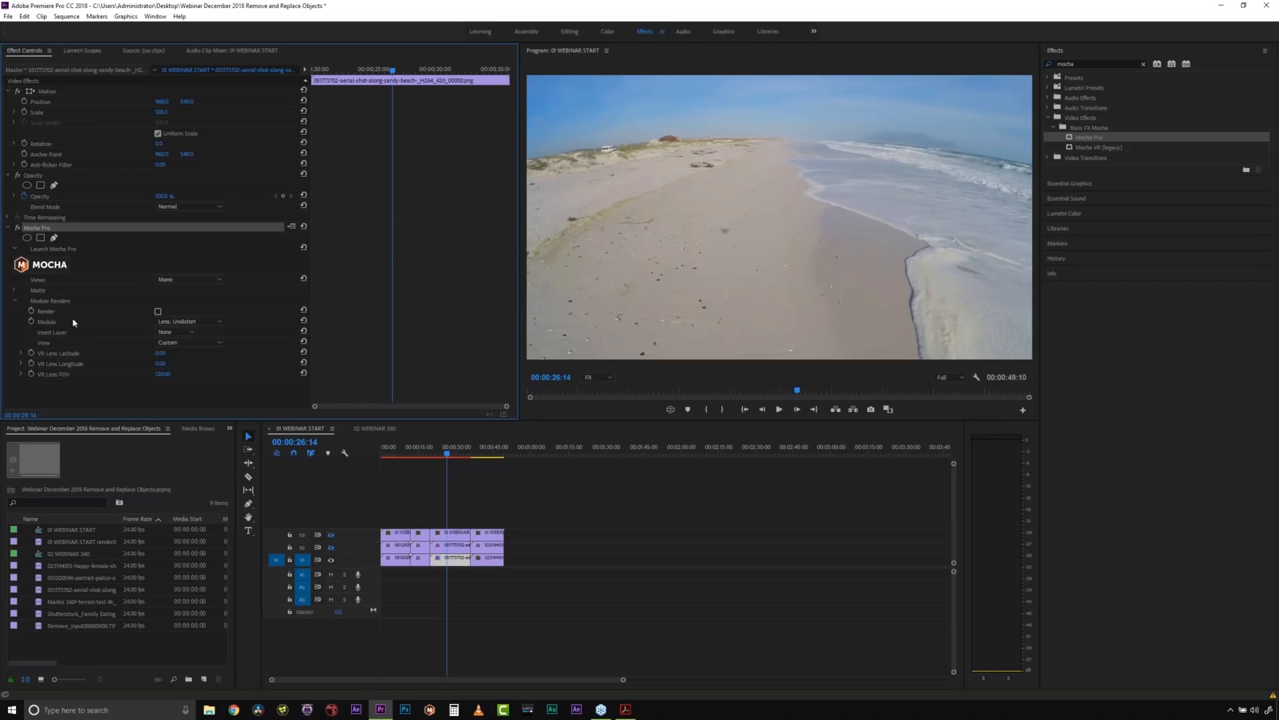
click(179, 323)
click(176, 353)
click(158, 312)
- Reopen Mocha Pro with the REMOVE layer selected, view the Selected layer clip, and open the Remove settings
click(49, 267)
click(80, 72)
click(170, 48)
click(166, 59)
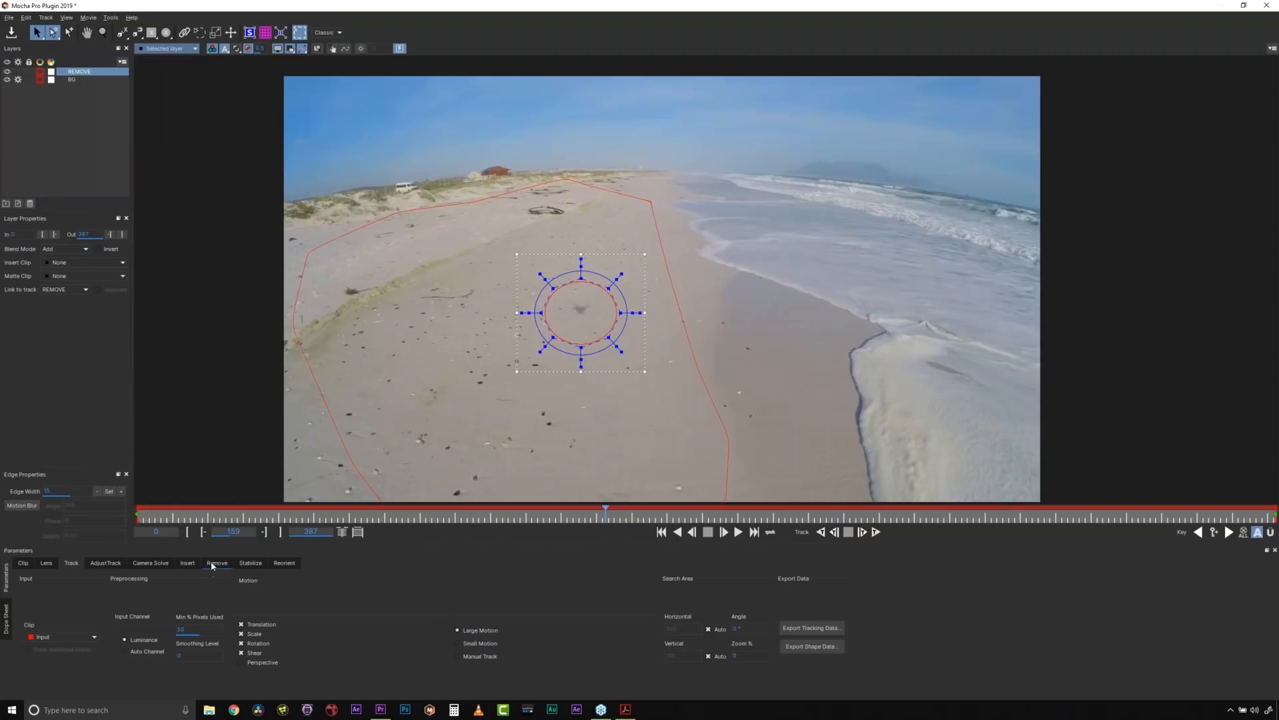
click(213, 563)
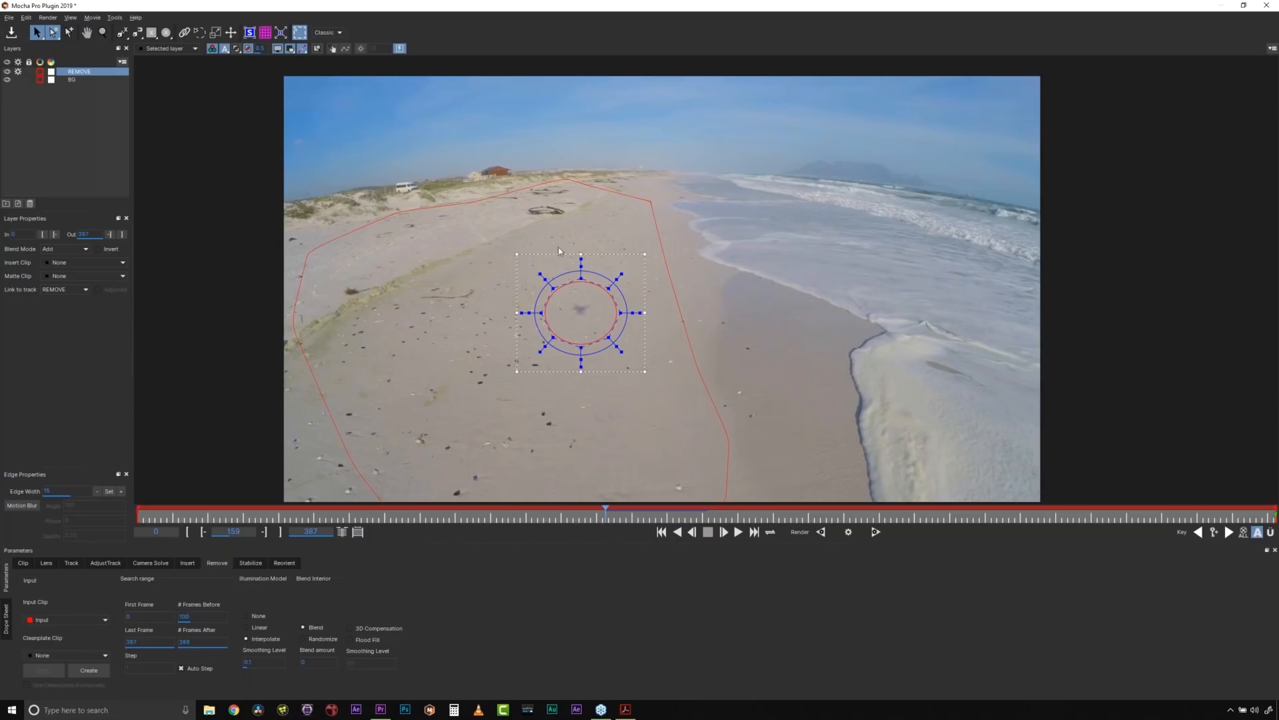
- Review the available Cleanplate Clip sources for the REMOVE layer while keeping None
click(69, 656)
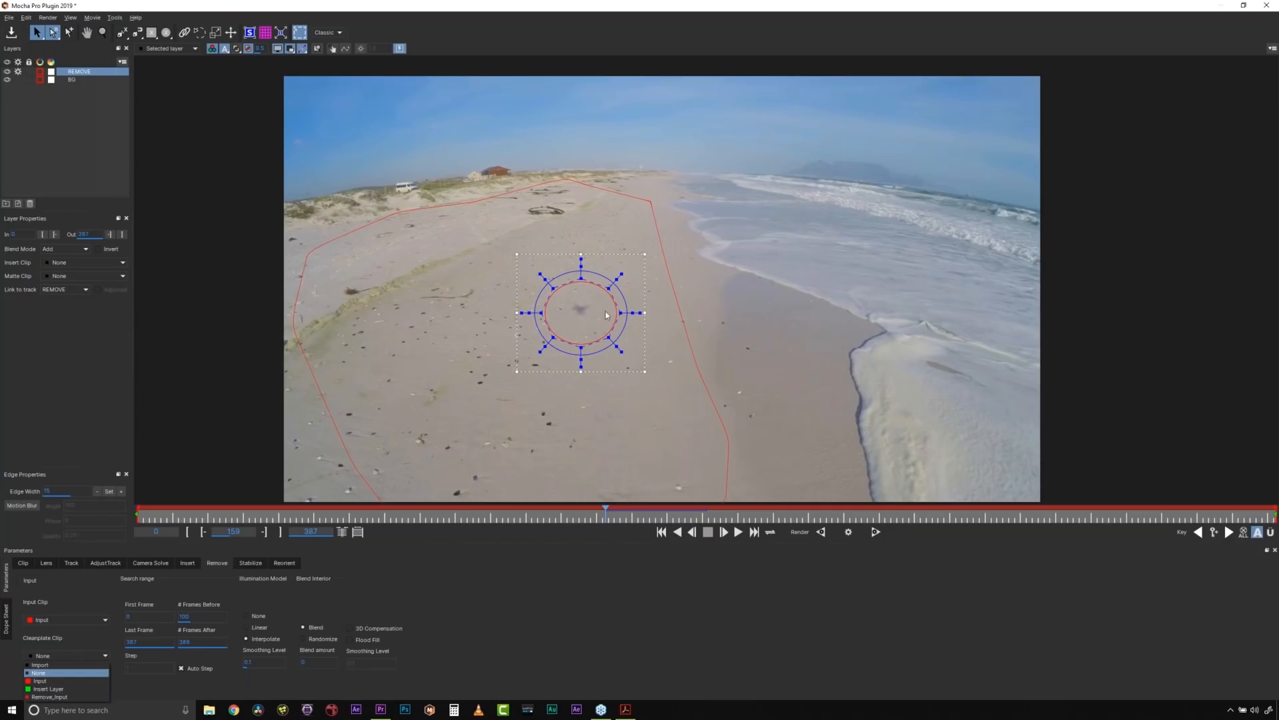
click(108, 671)
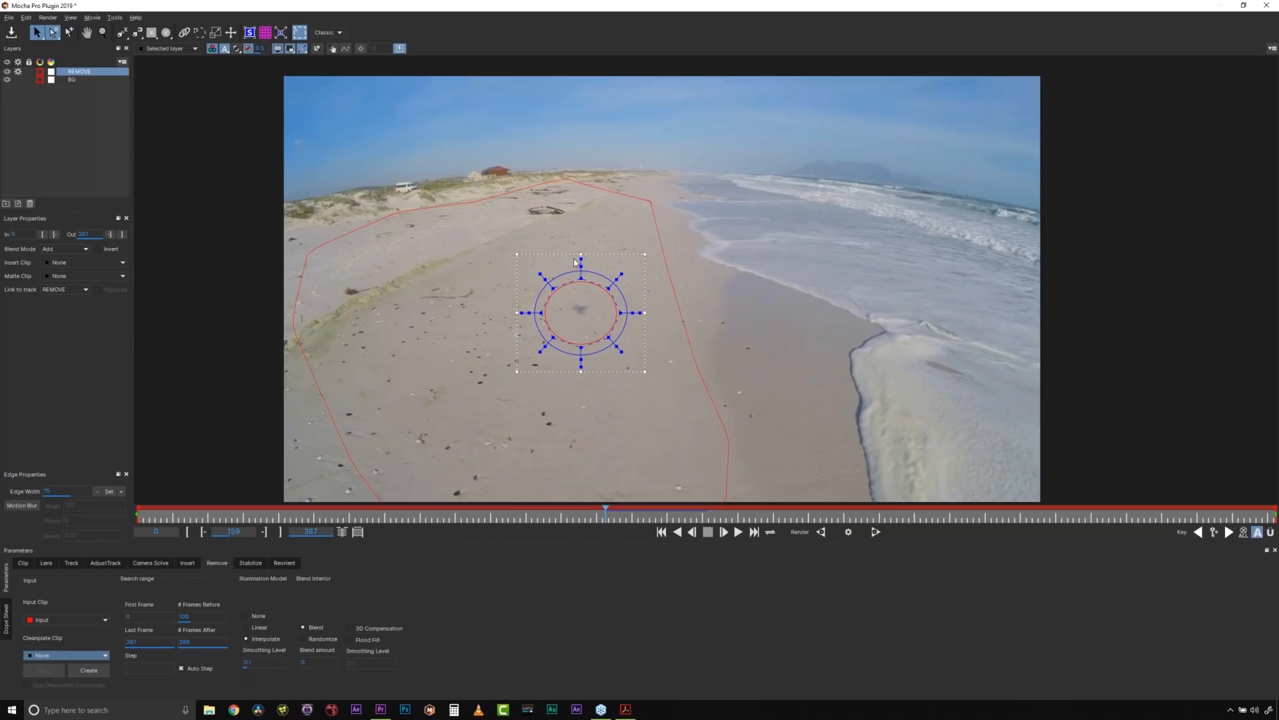
click(555, 181)
click(552, 185)
click(587, 289)
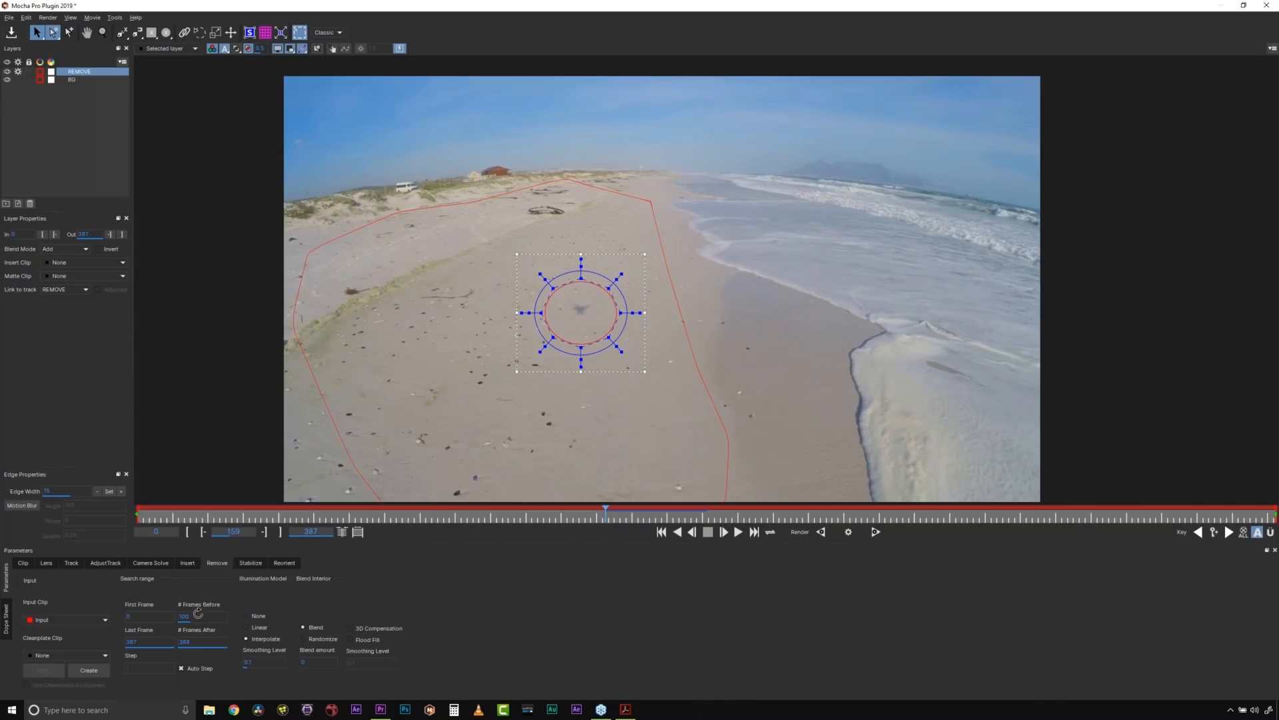
- Set the Remove search range to 50 frames before and 50 frames after
double_click(203, 639)
text(100)
double_click(204, 613)
text(50)
double_click(203, 642)
text(50)
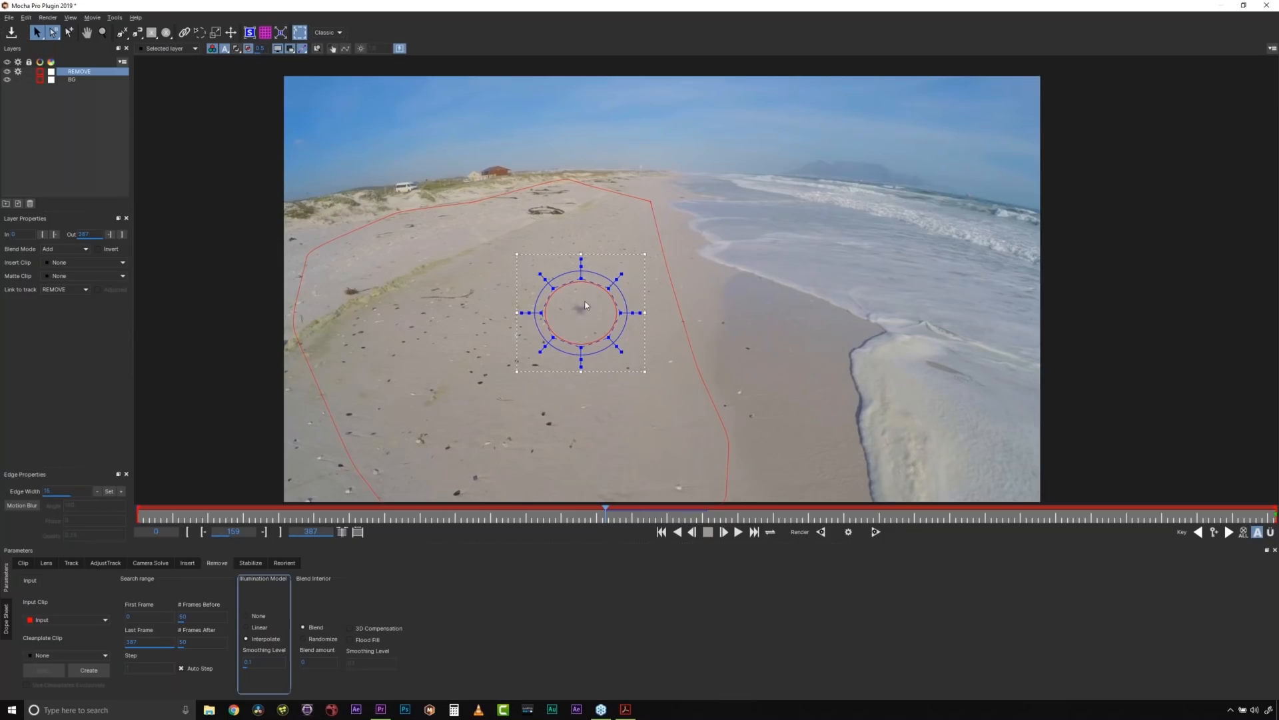
- Turn off Auto Step and set the Remove frame step to 2
click(181, 668)
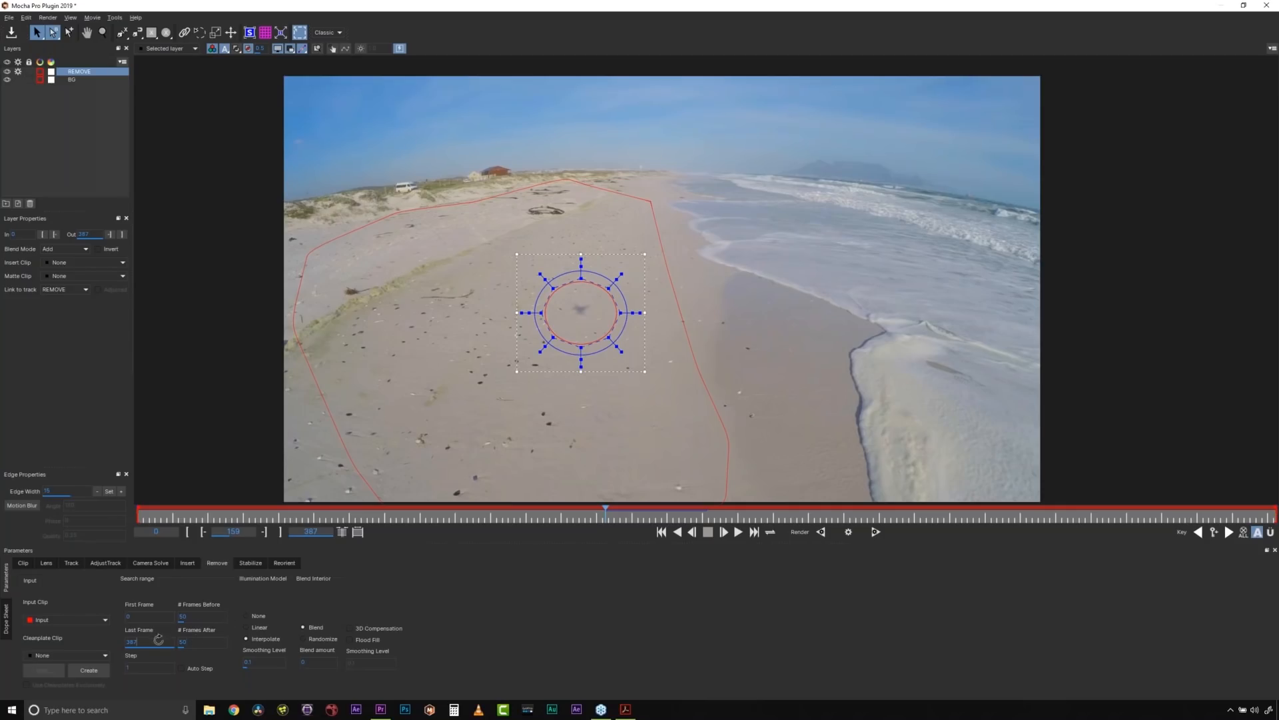
click(182, 667)
click(181, 668)
key(BackSpace)
text(2)
key(Return)
- Set the illumination model to None and keep the interior blending on Blend
click(256, 615)
click(255, 650)
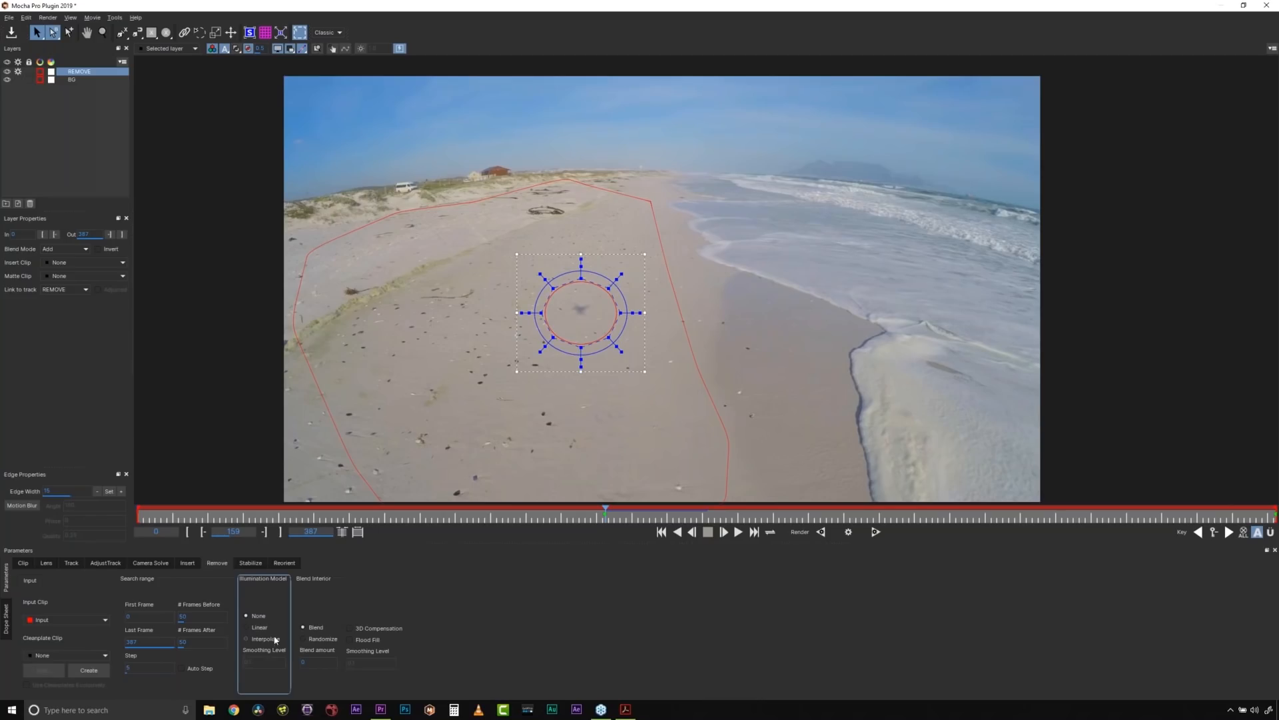
click(309, 631)
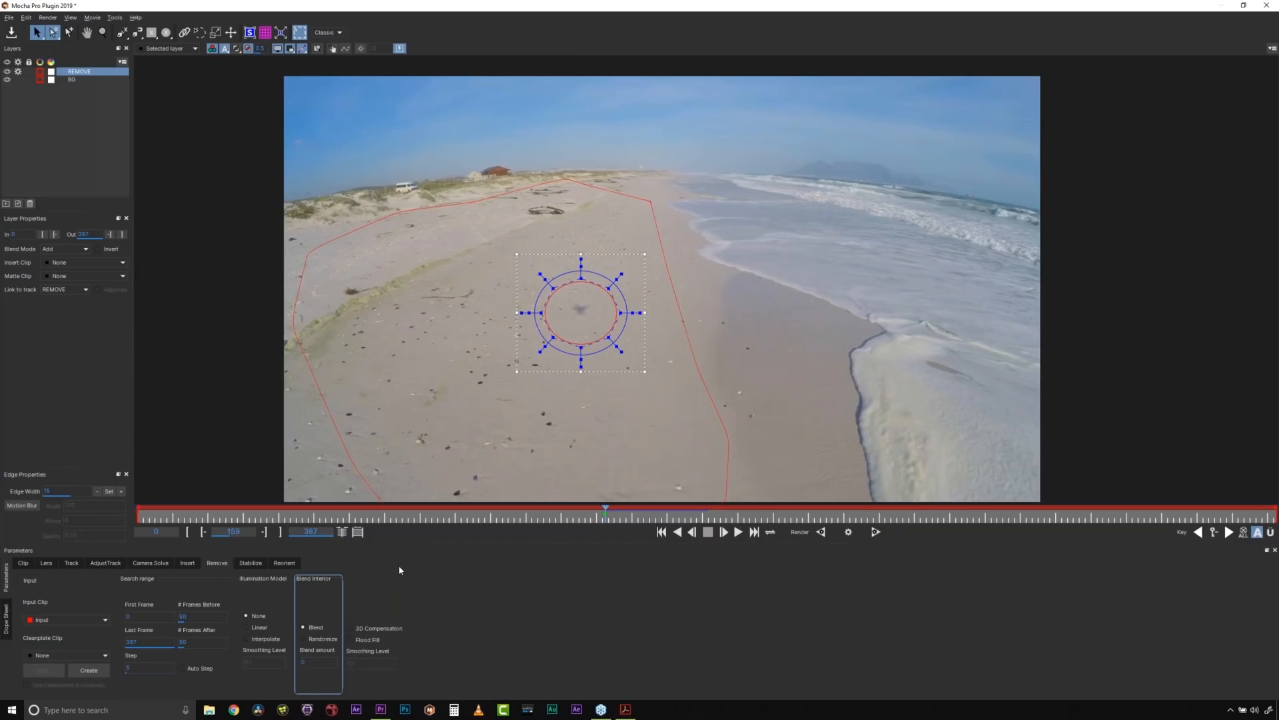
- Enable 3D Compensation and Flood Fill for the REMOVE layer and turn Auto Step back on
click(379, 628)
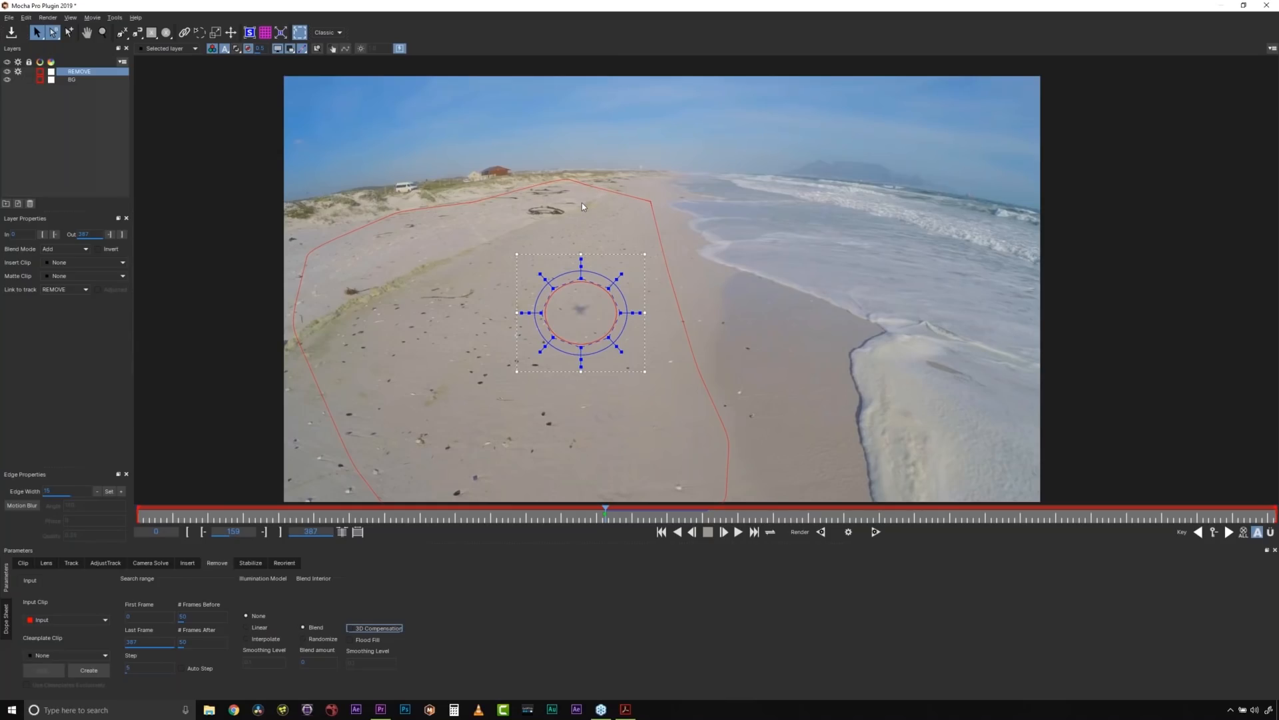
click(385, 629)
click(367, 640)
click(349, 628)
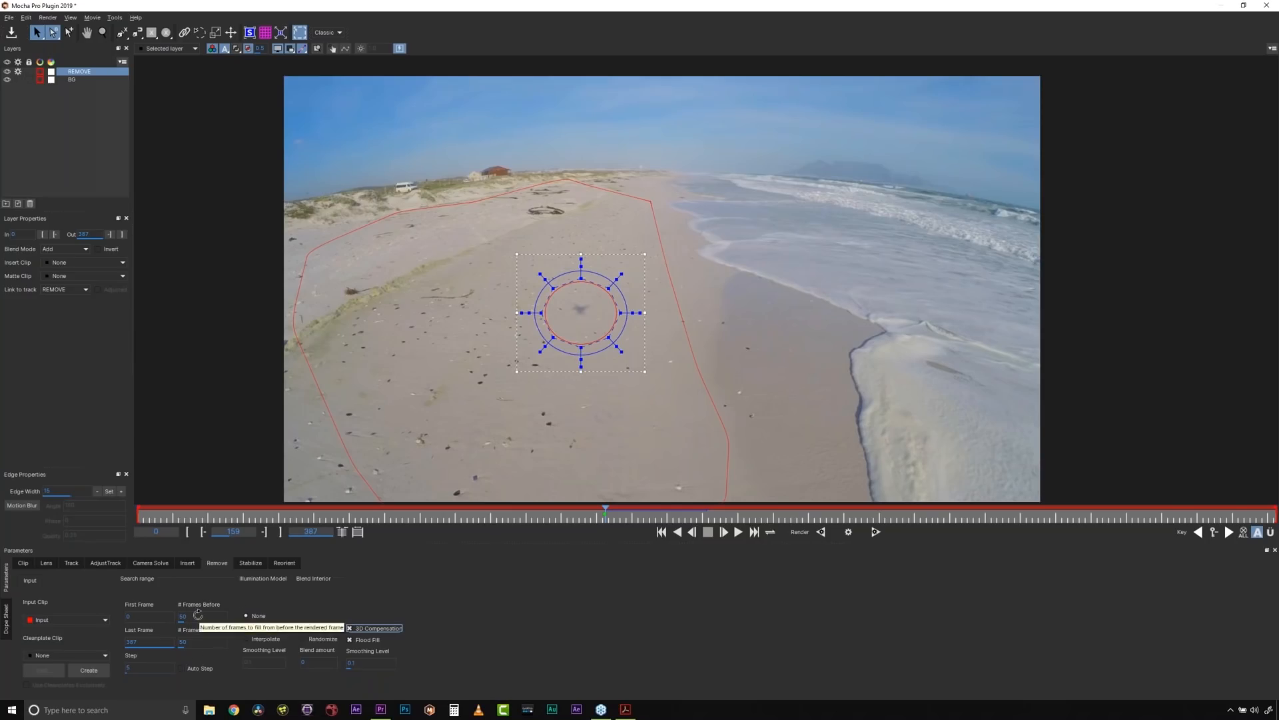
click(181, 668)
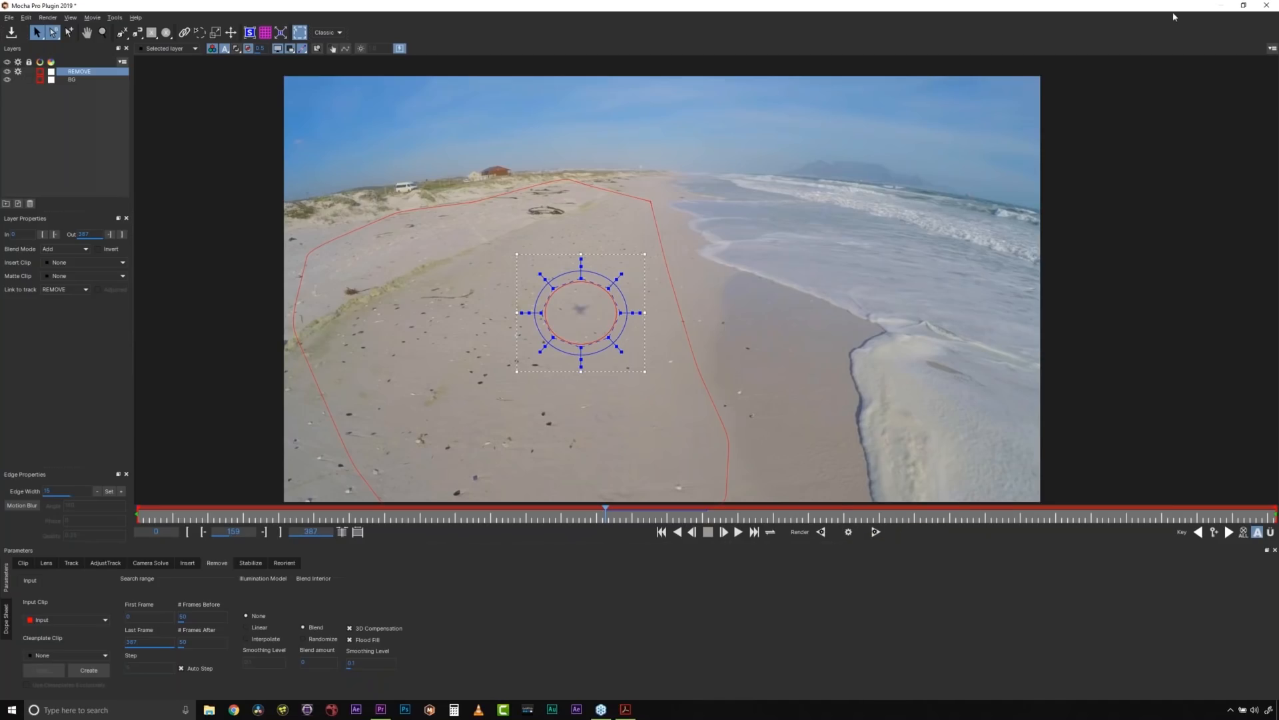
- Close Mocha Pro without saving the changes and move the Premiere Pro playhead to 00:00:43:14 in the shopkeeper clip
click(1263, 4)
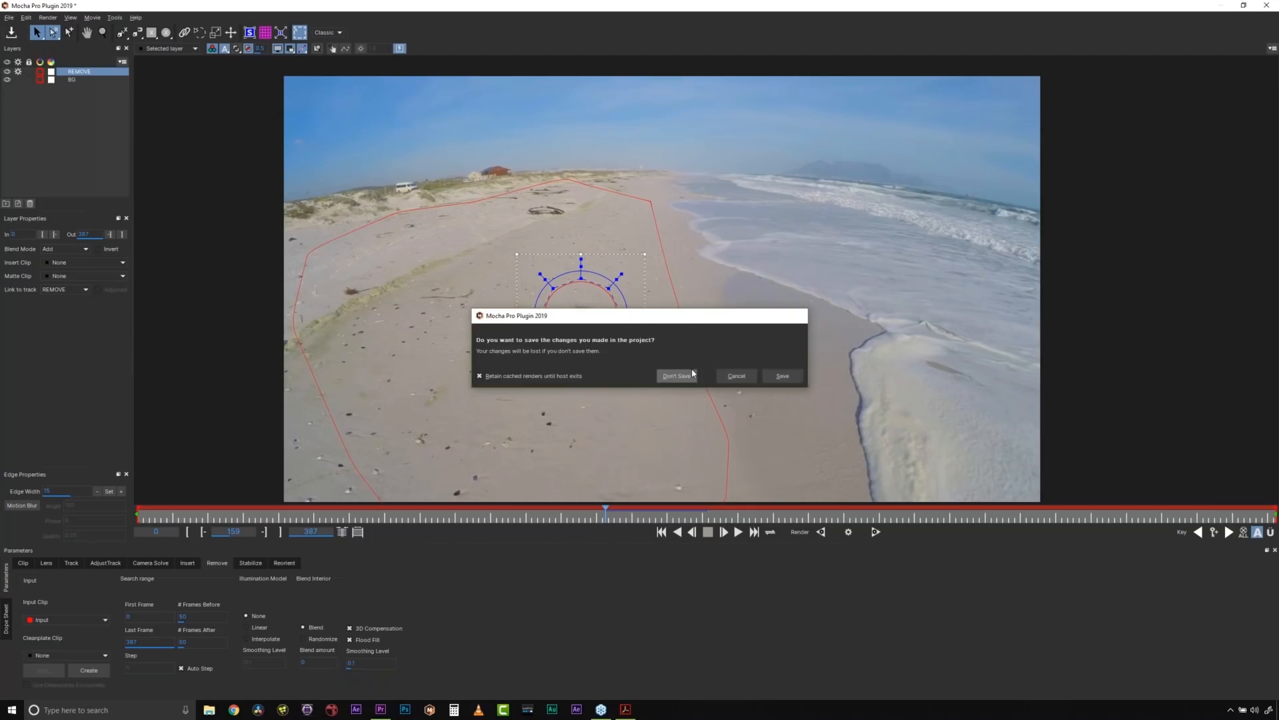
click(678, 376)
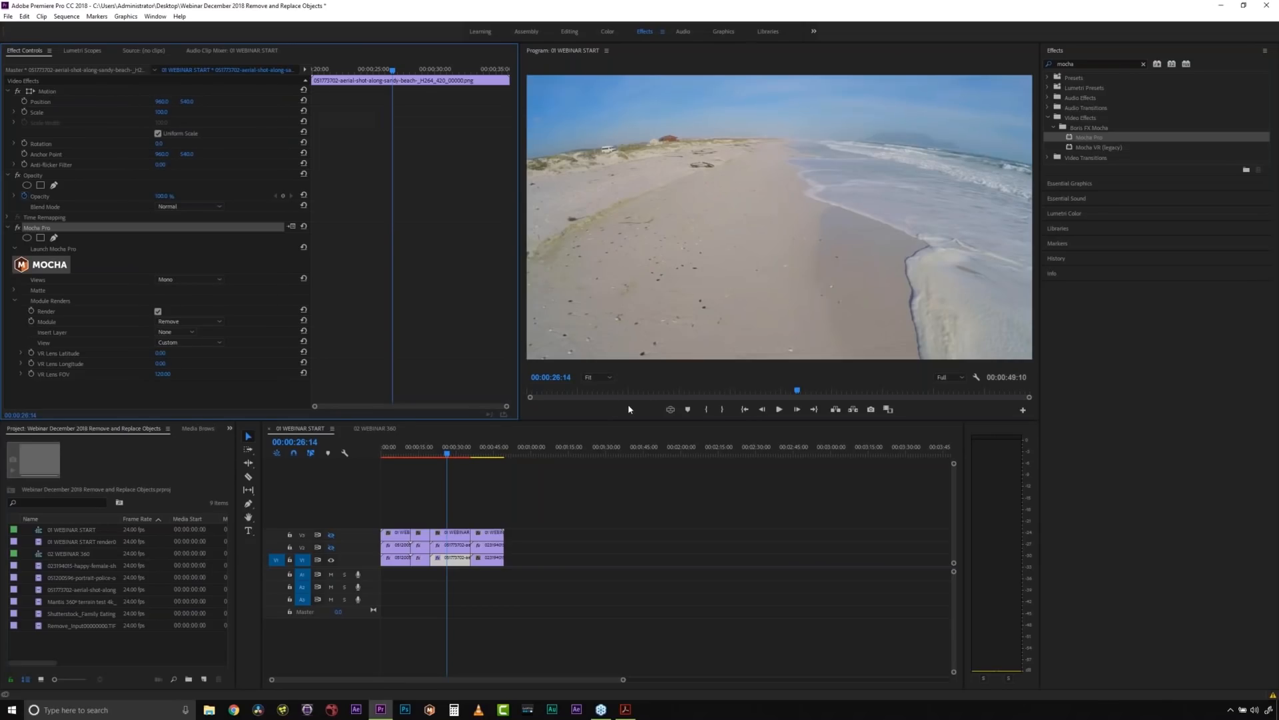
click(479, 457)
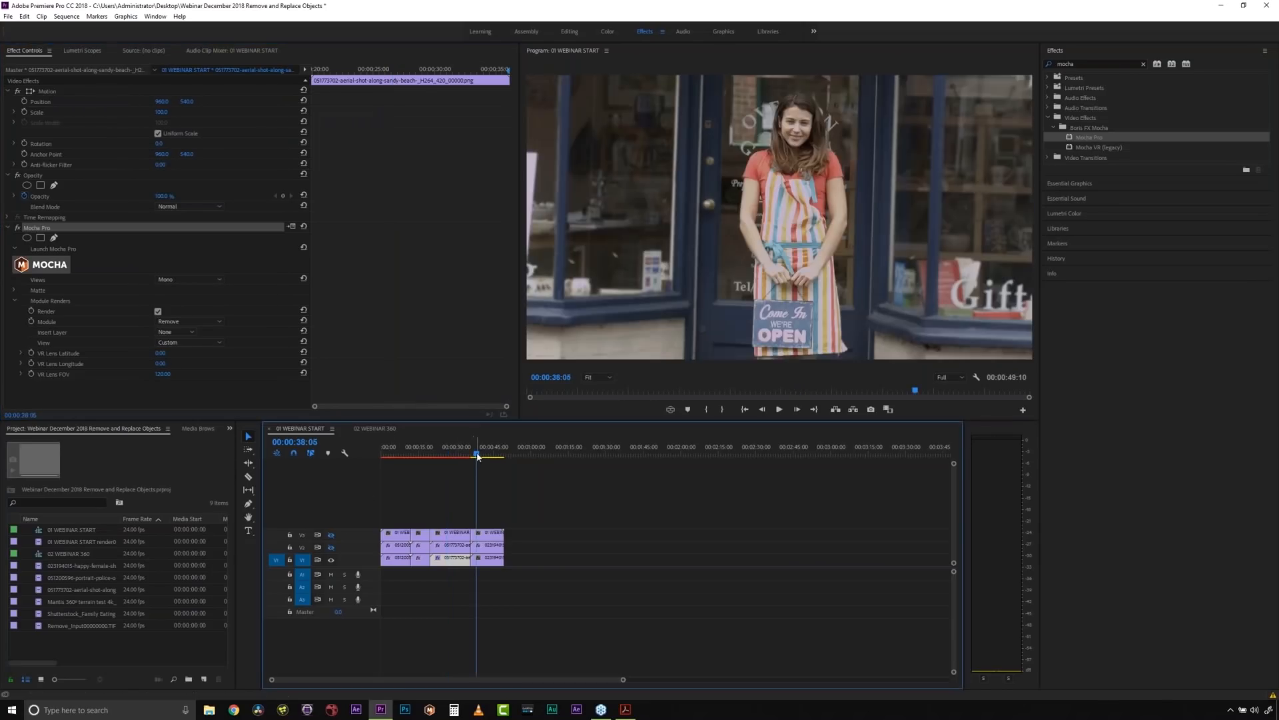
drag(482, 457, 494, 455)
click(493, 468)
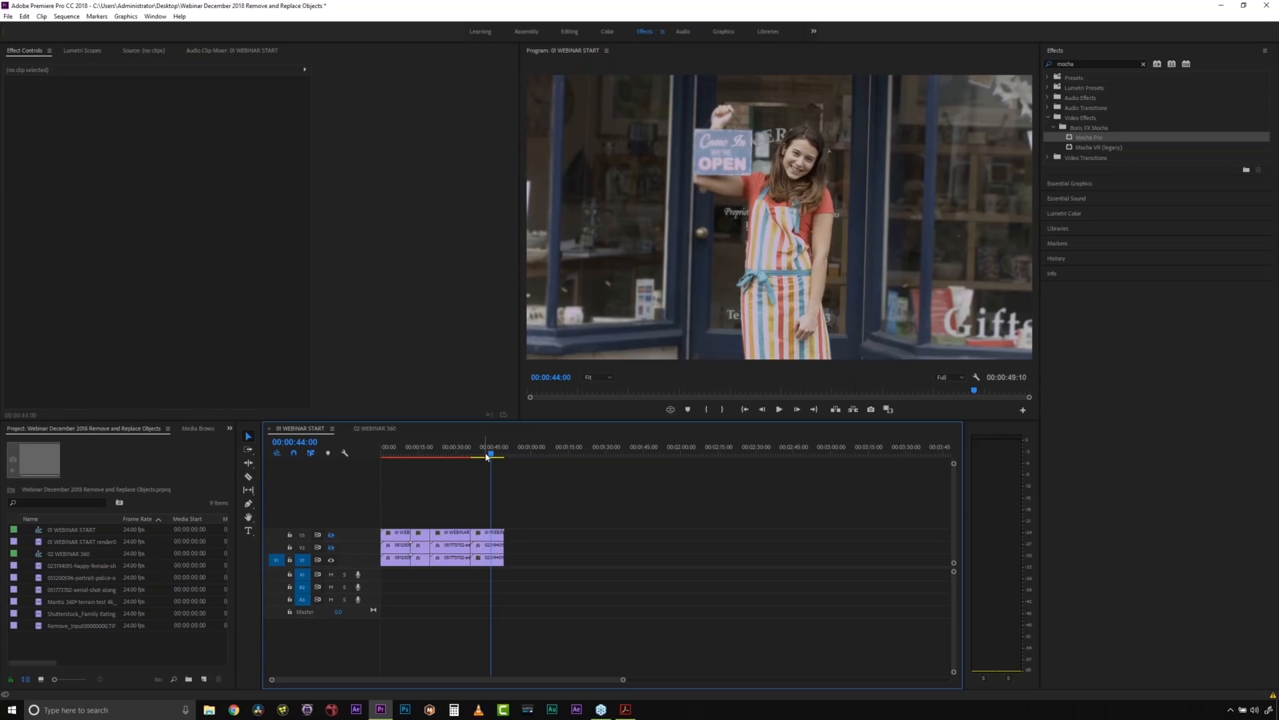
drag(486, 456, 505, 459)
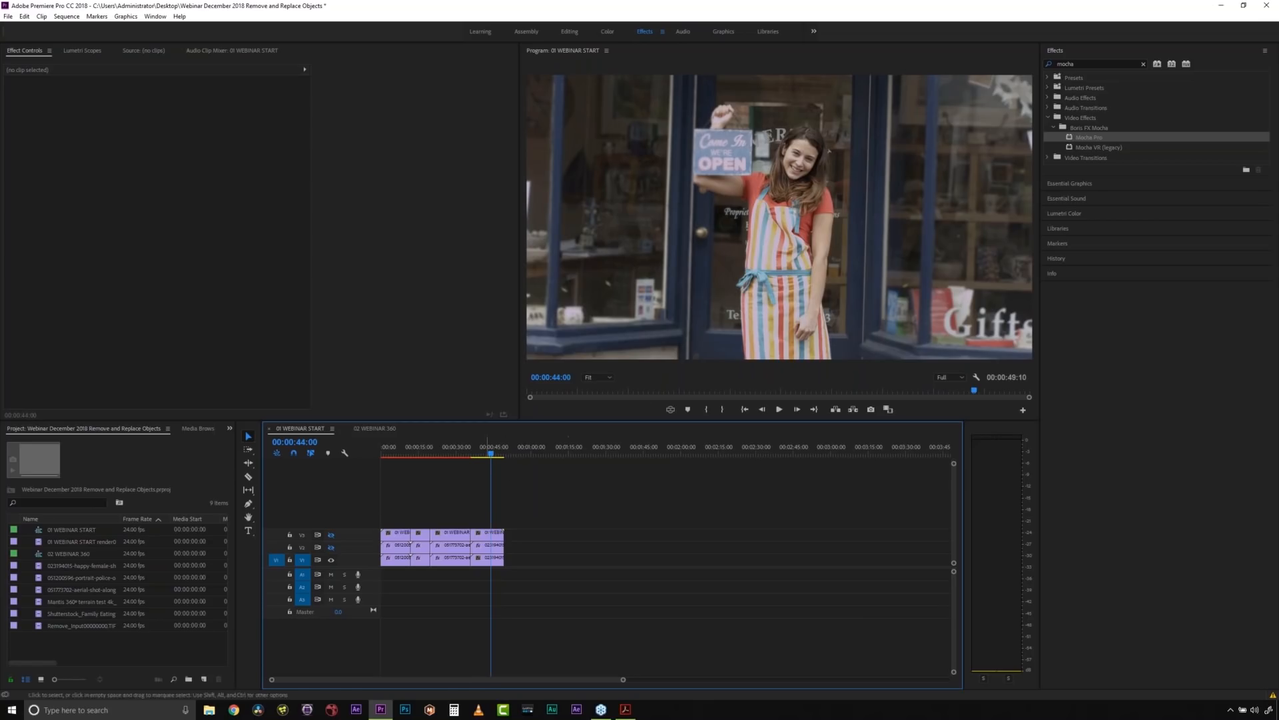
drag(493, 460, 491, 465)
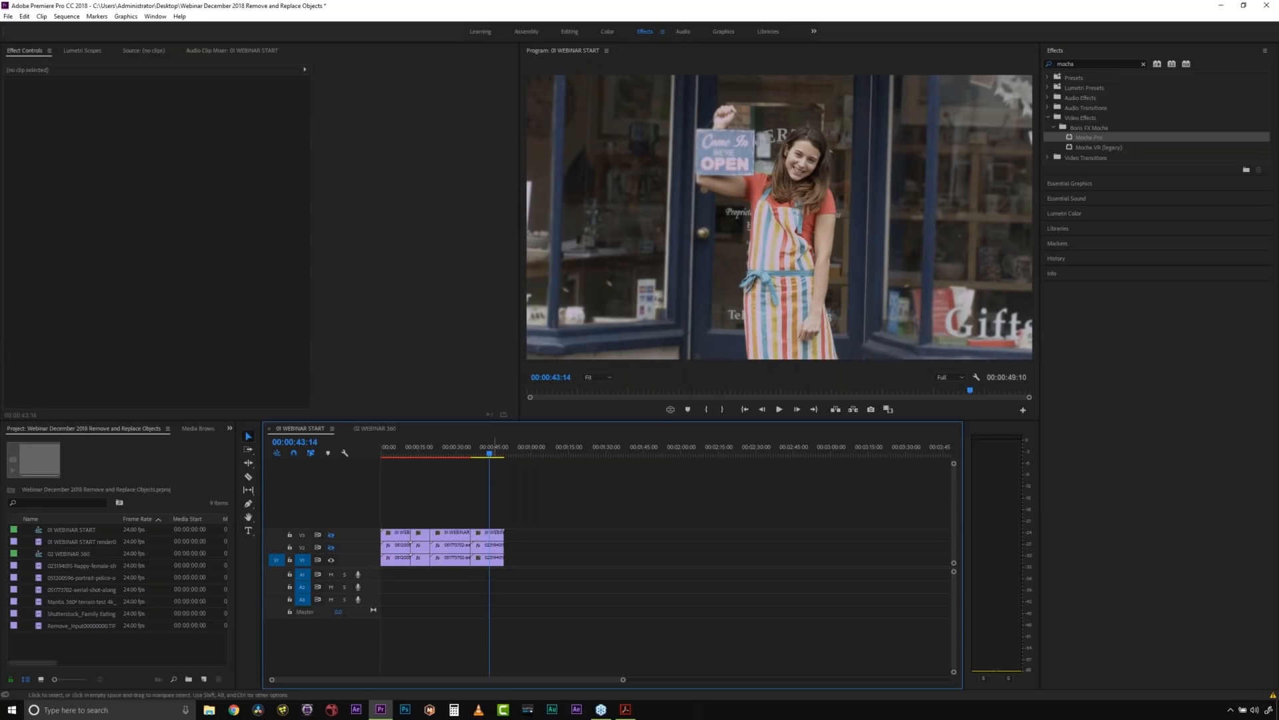
- With track V3 hidden, apply the Mocha Pro effect to the shopkeeper clip on V1 and launch Mocha
click(488, 533)
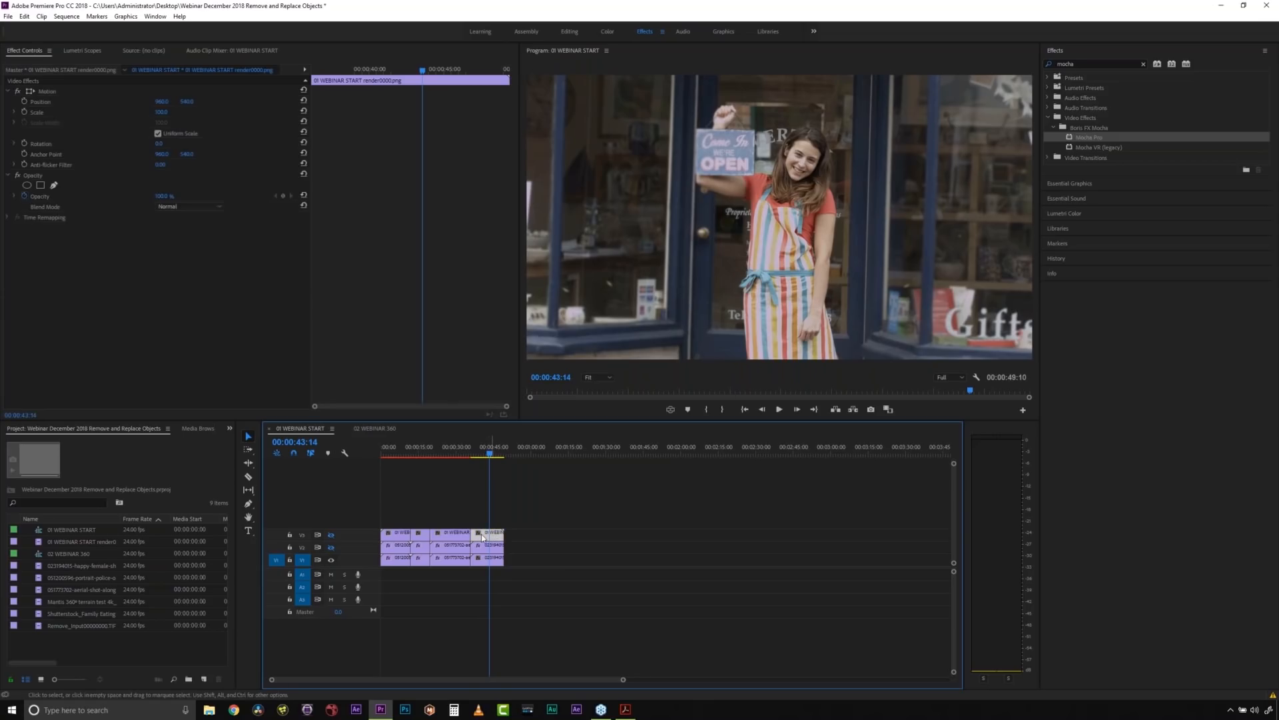
click(334, 537)
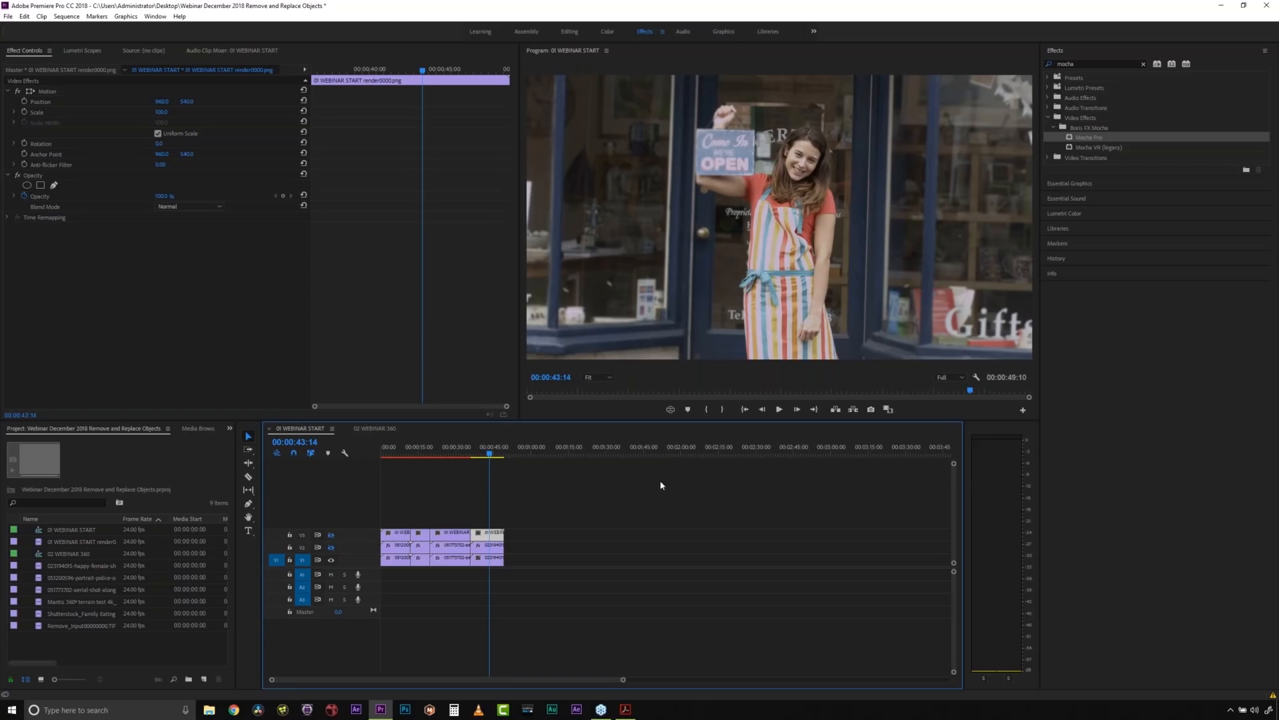
click(494, 563)
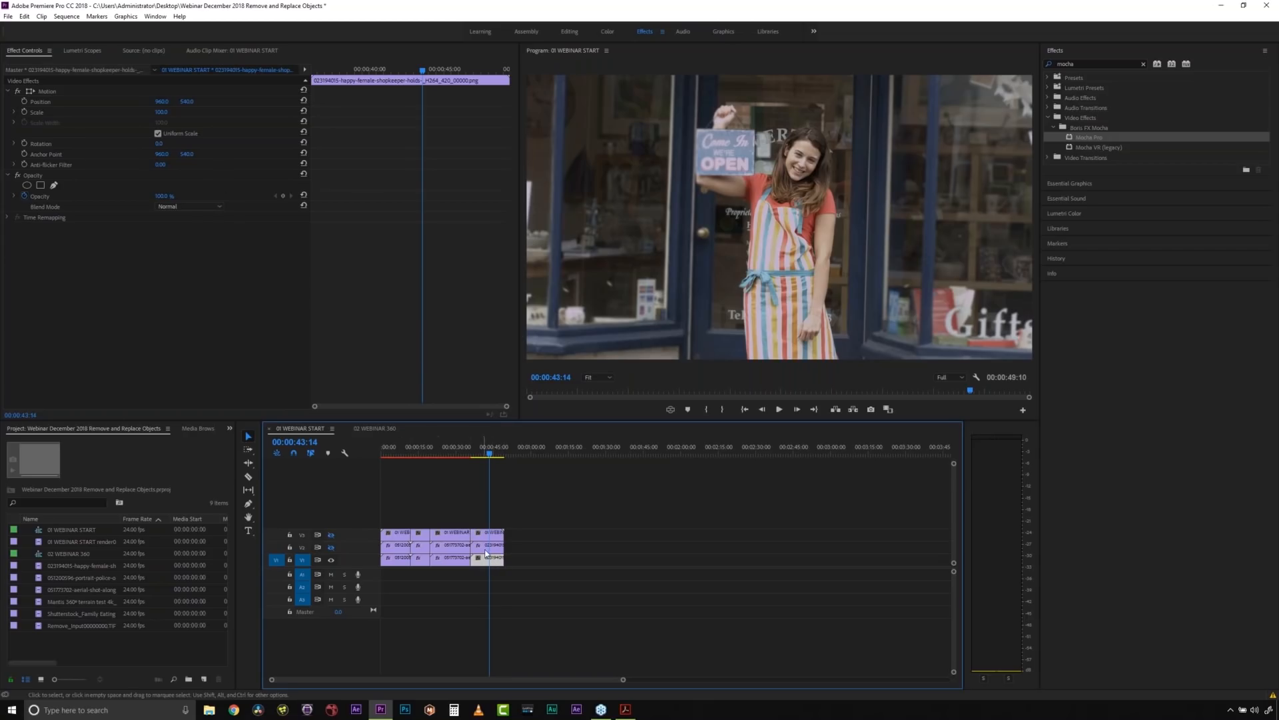
drag(1086, 139, 491, 563)
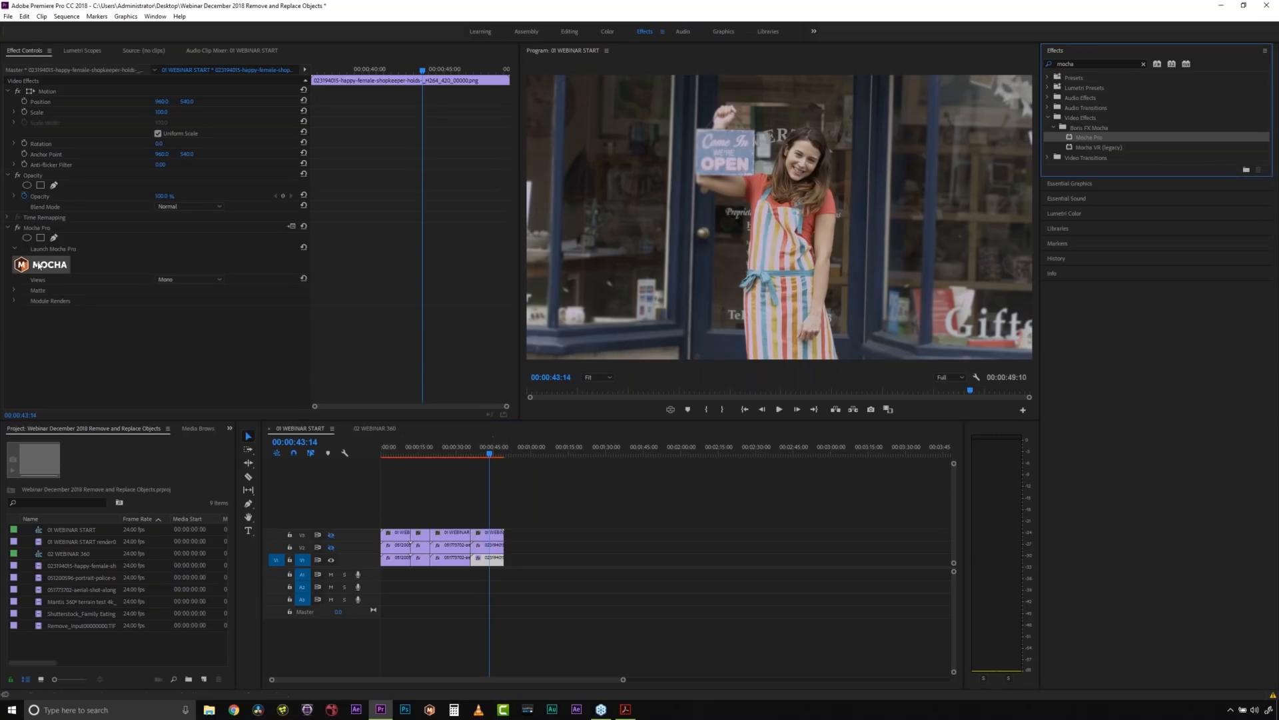
click(40, 228)
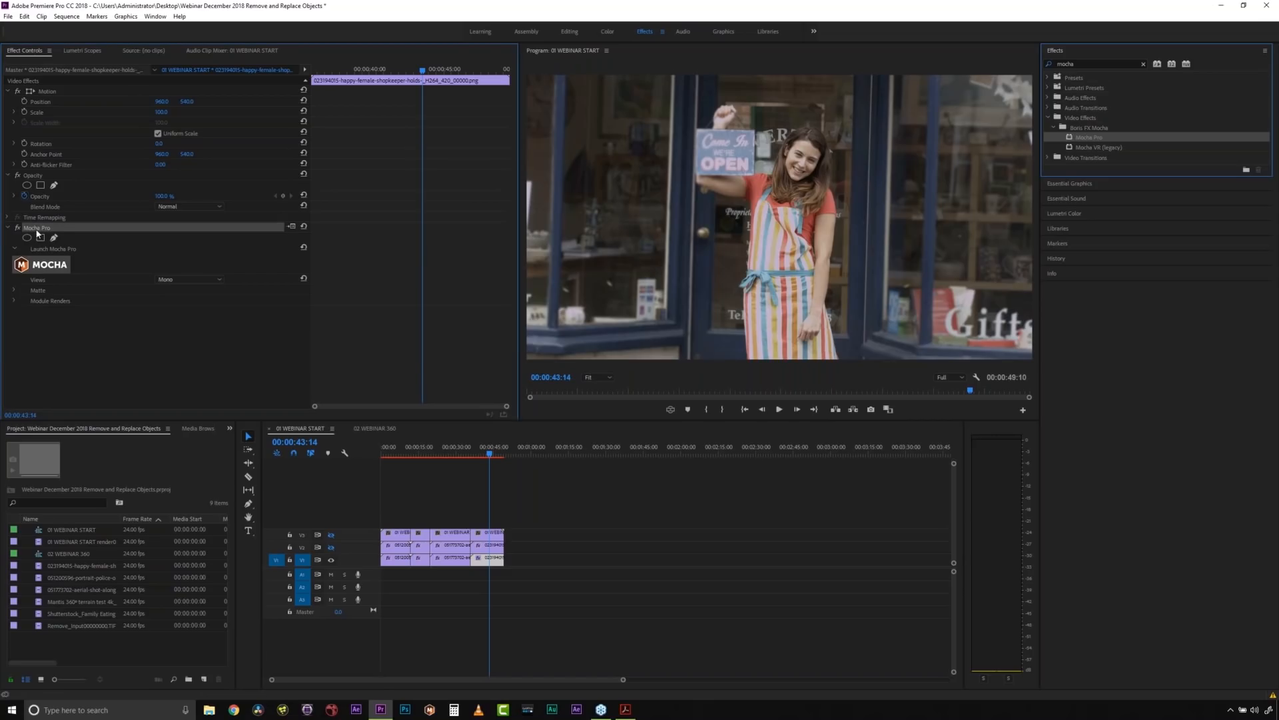
click(46, 265)
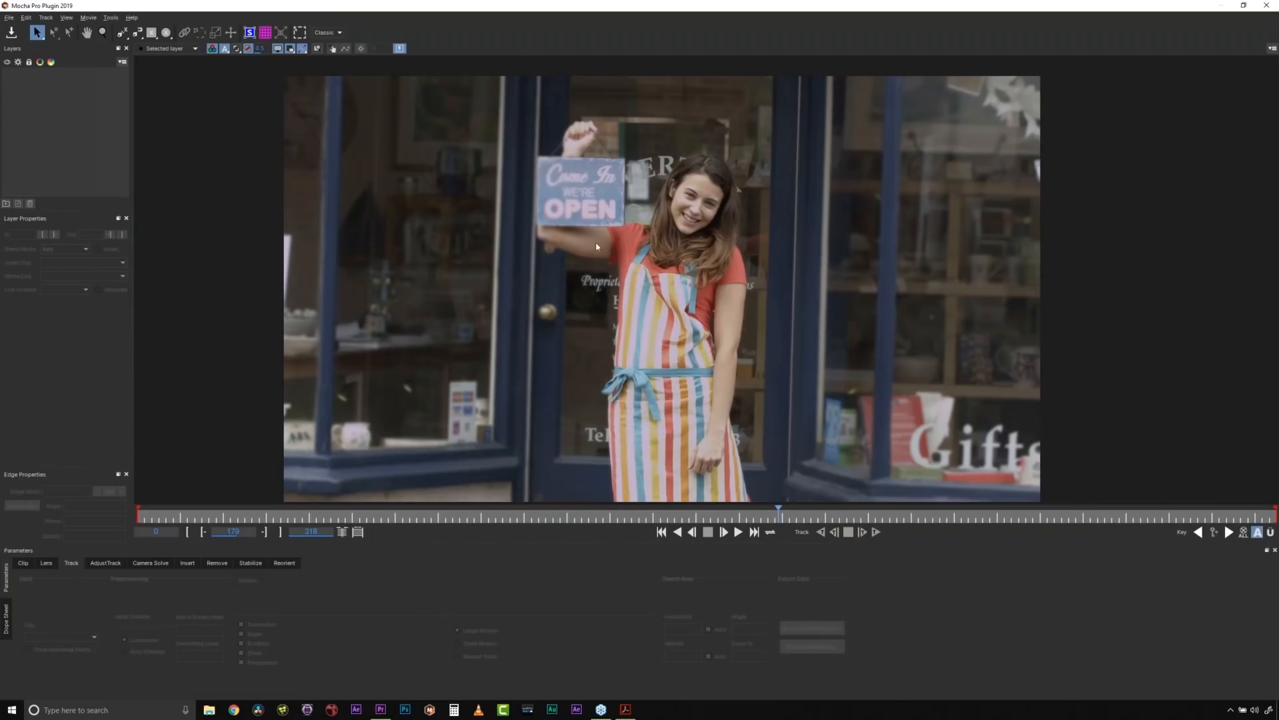
- Draw an X-spline around the narrow shop window beside the woman, including its blue frame and the sill below
key(z)
scroll(760, 190, down, 3)
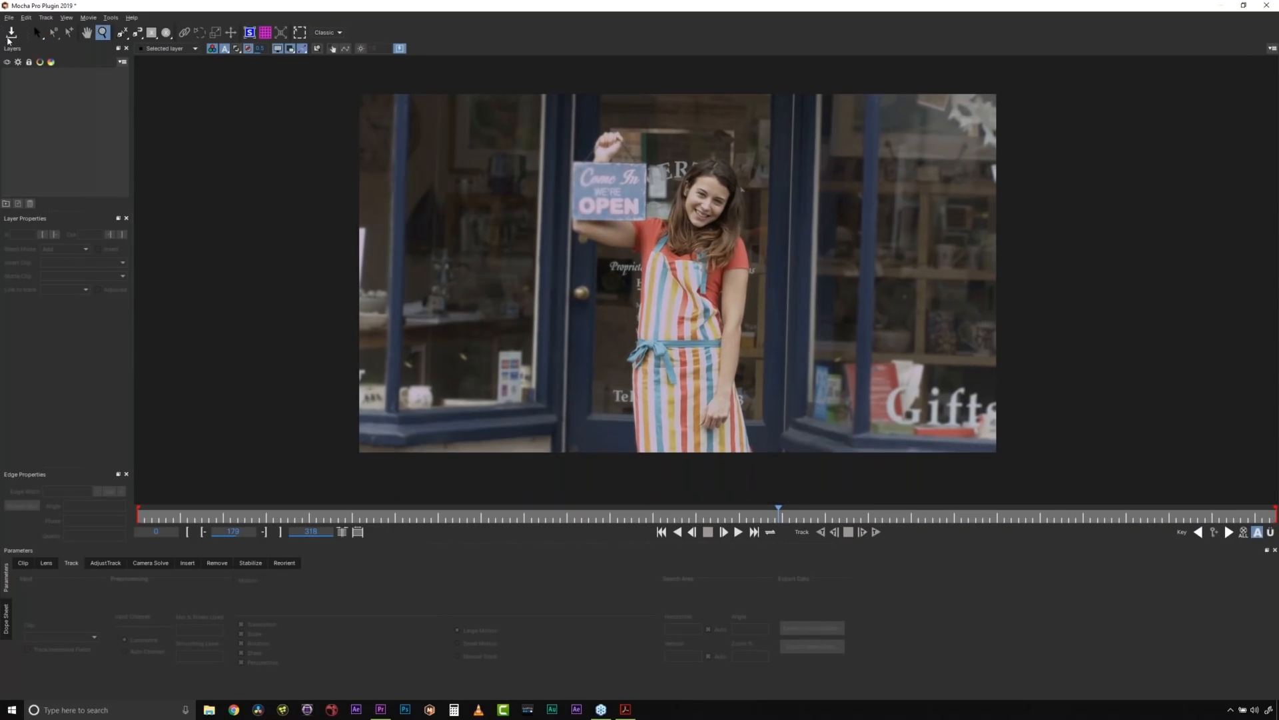
click(123, 35)
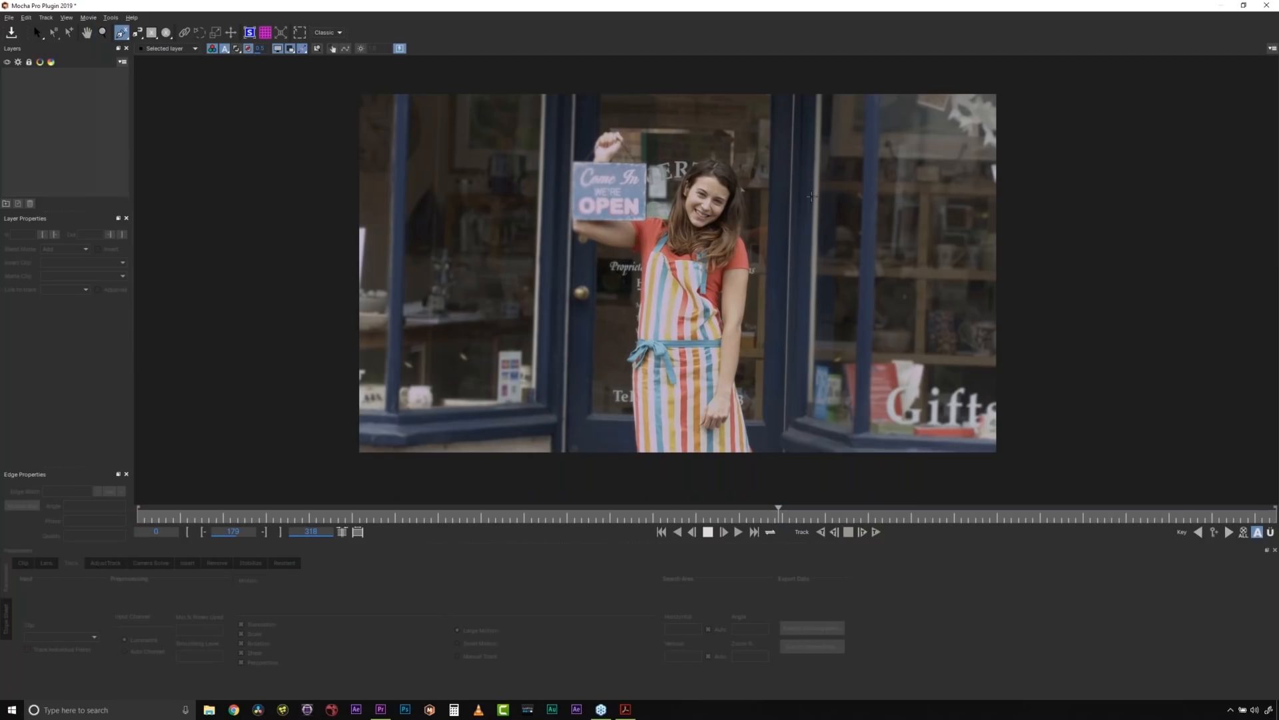
click(794, 173)
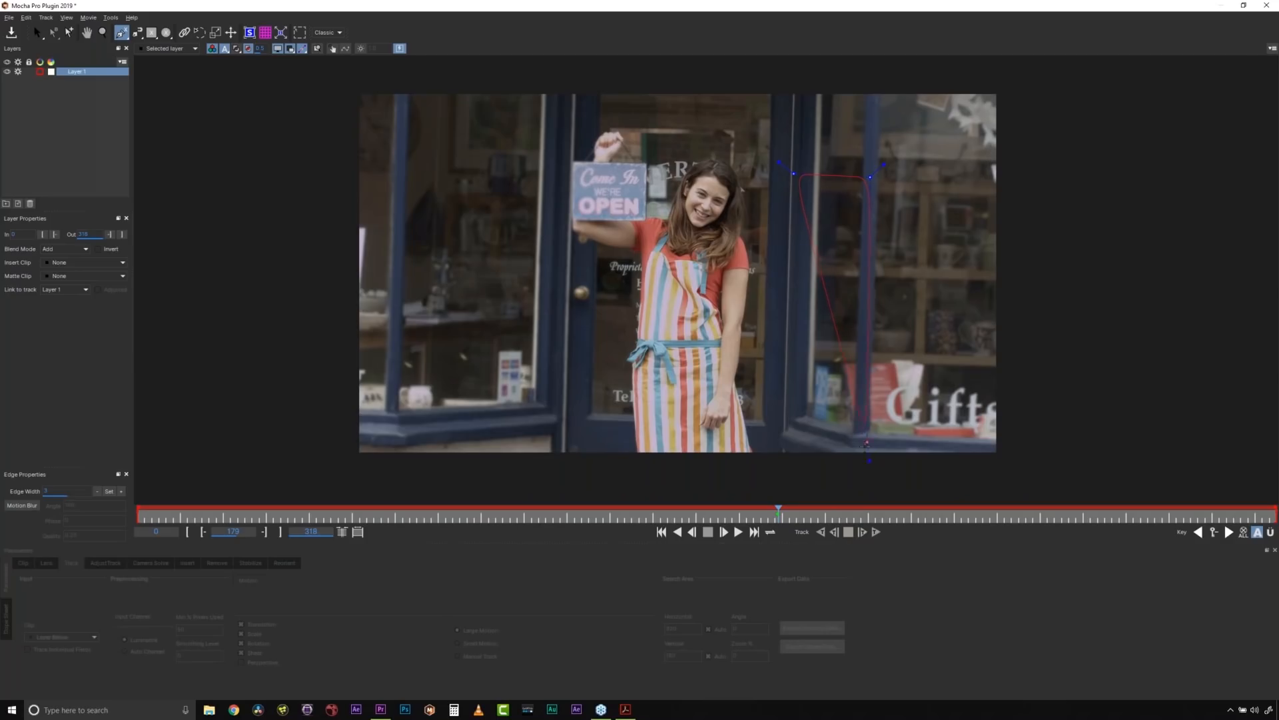
click(868, 448)
click(859, 463)
click(828, 469)
click(783, 454)
right_click(813, 285)
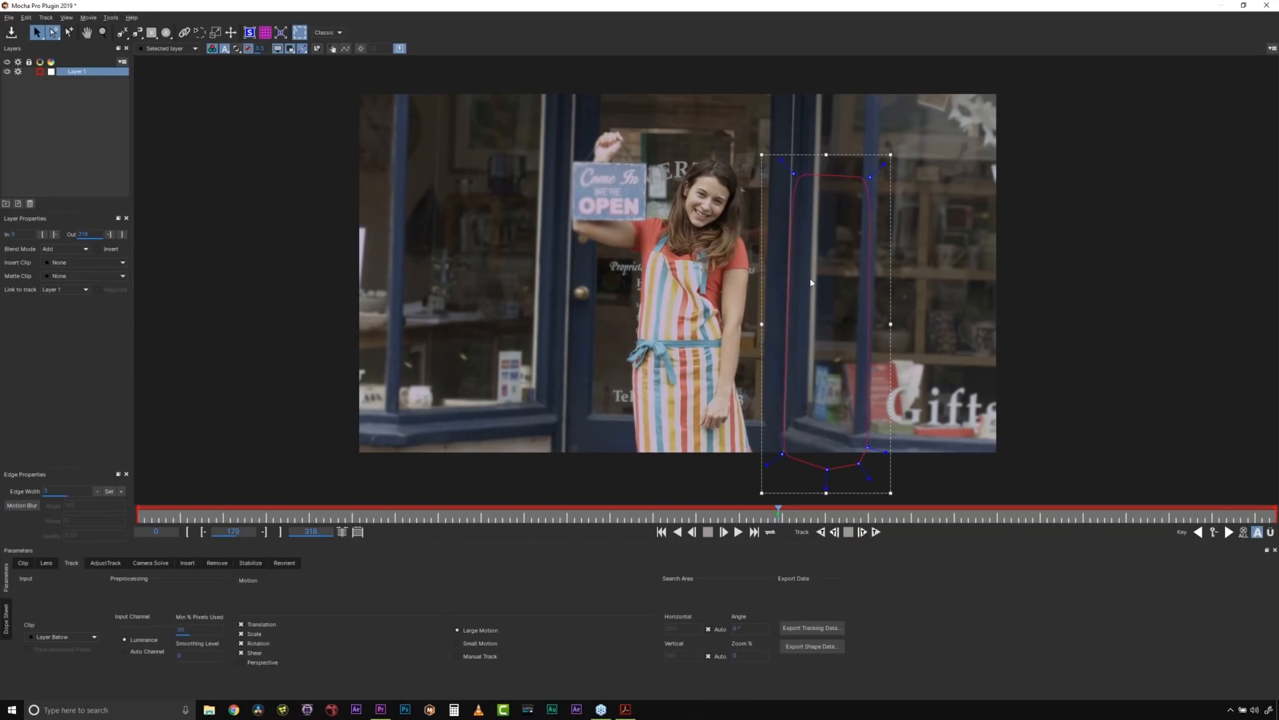
- Rename the layer of the window-frame spline to BG
double_click(91, 66)
text(b)
click(124, 35)
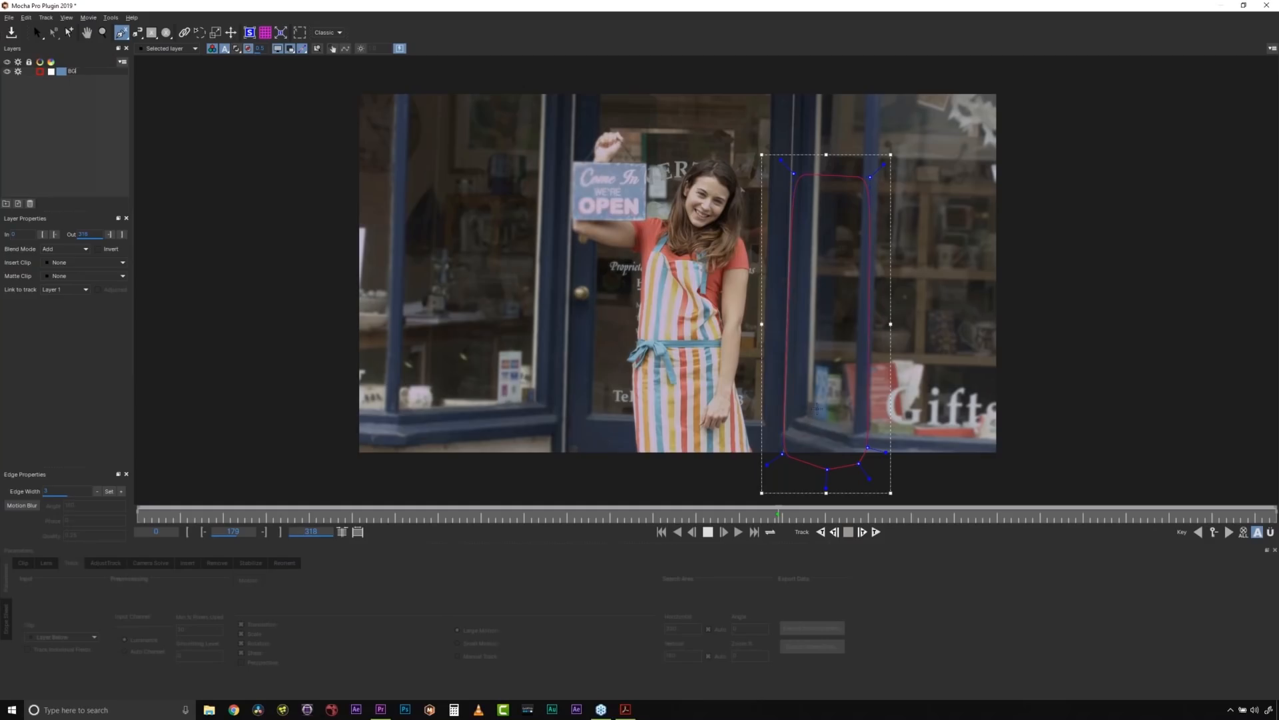
key(Return)
- Draw a second X-spline around the glass inside the narrow window and fit its corners to the pane
click(814, 418)
click(820, 190)
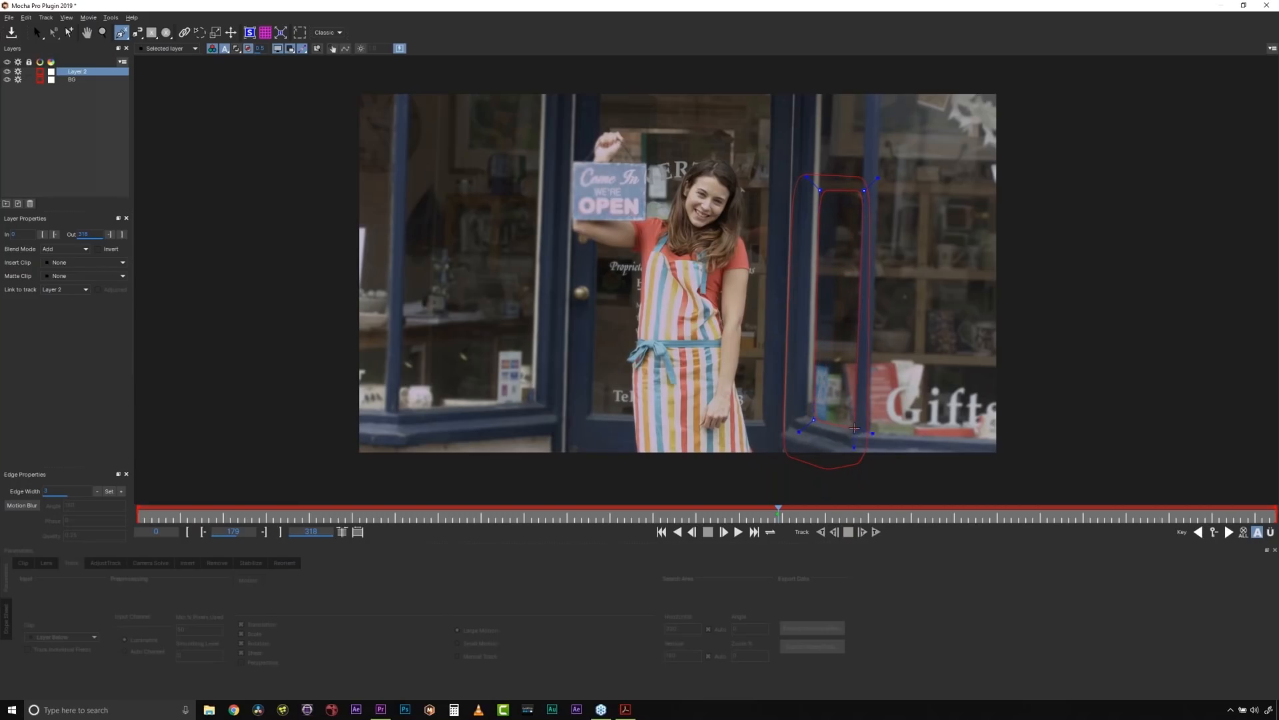
right_click(854, 428)
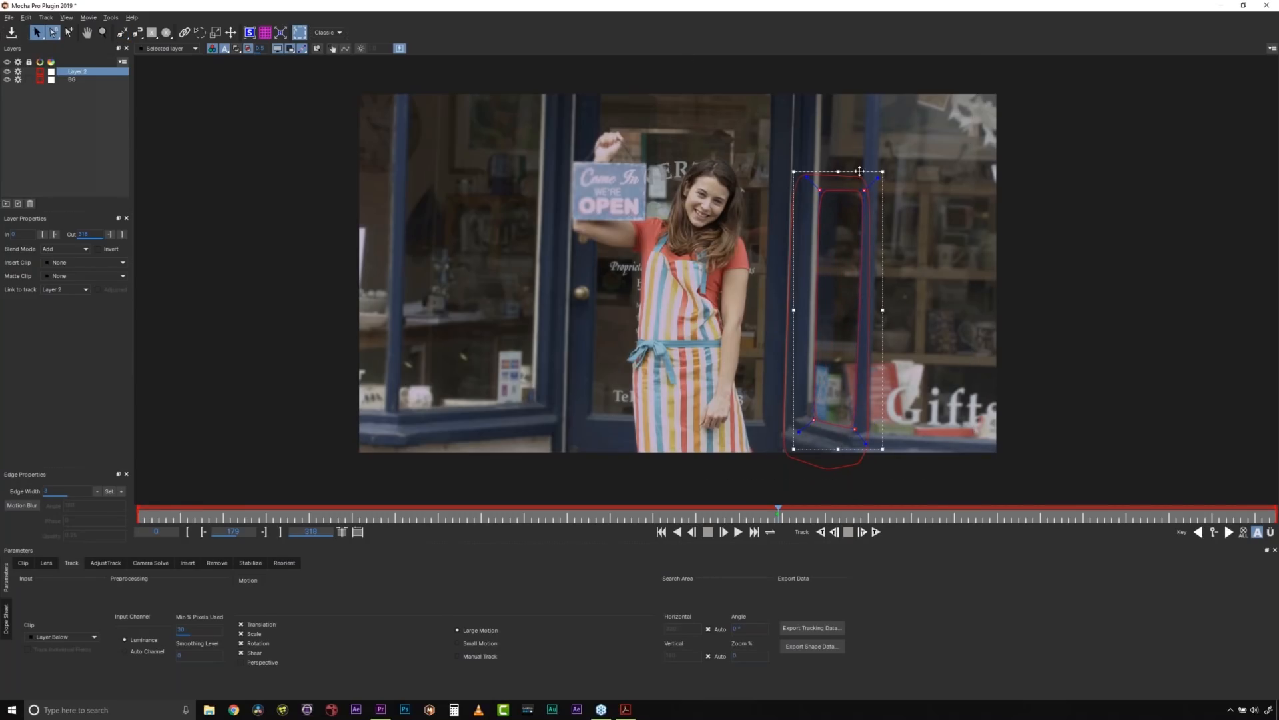
drag(883, 174, 891, 171)
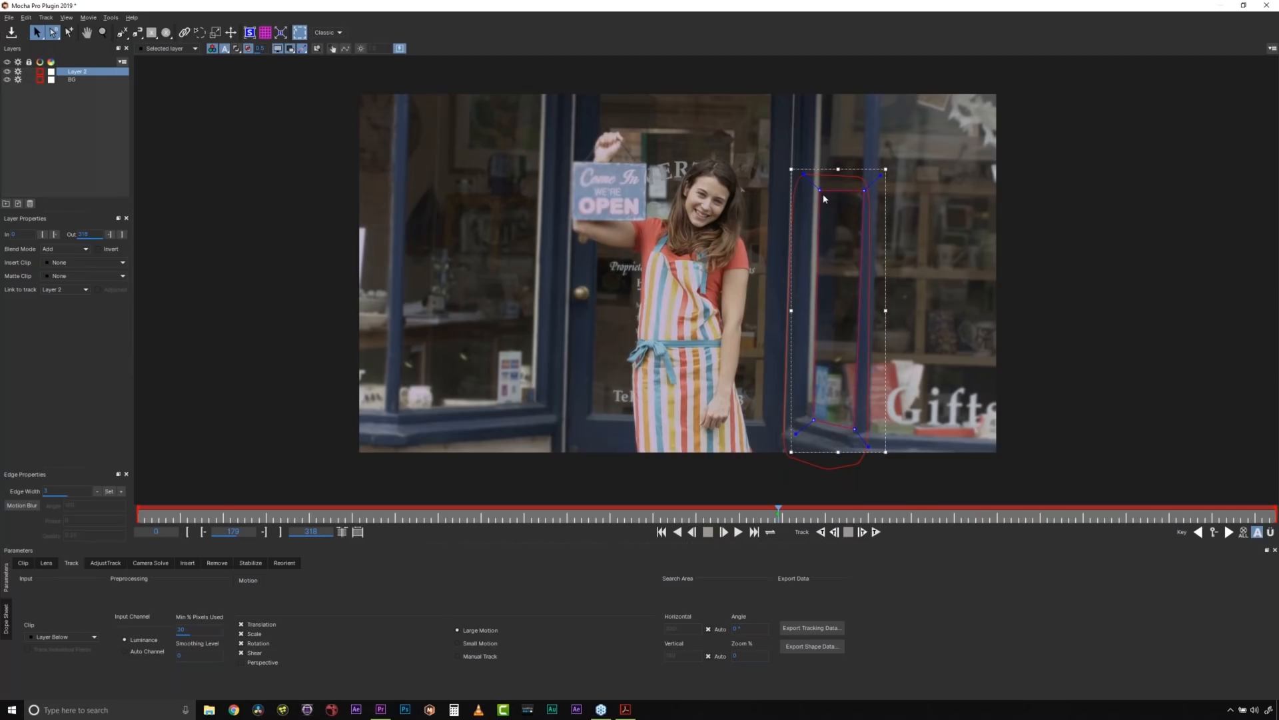
drag(820, 190, 861, 187)
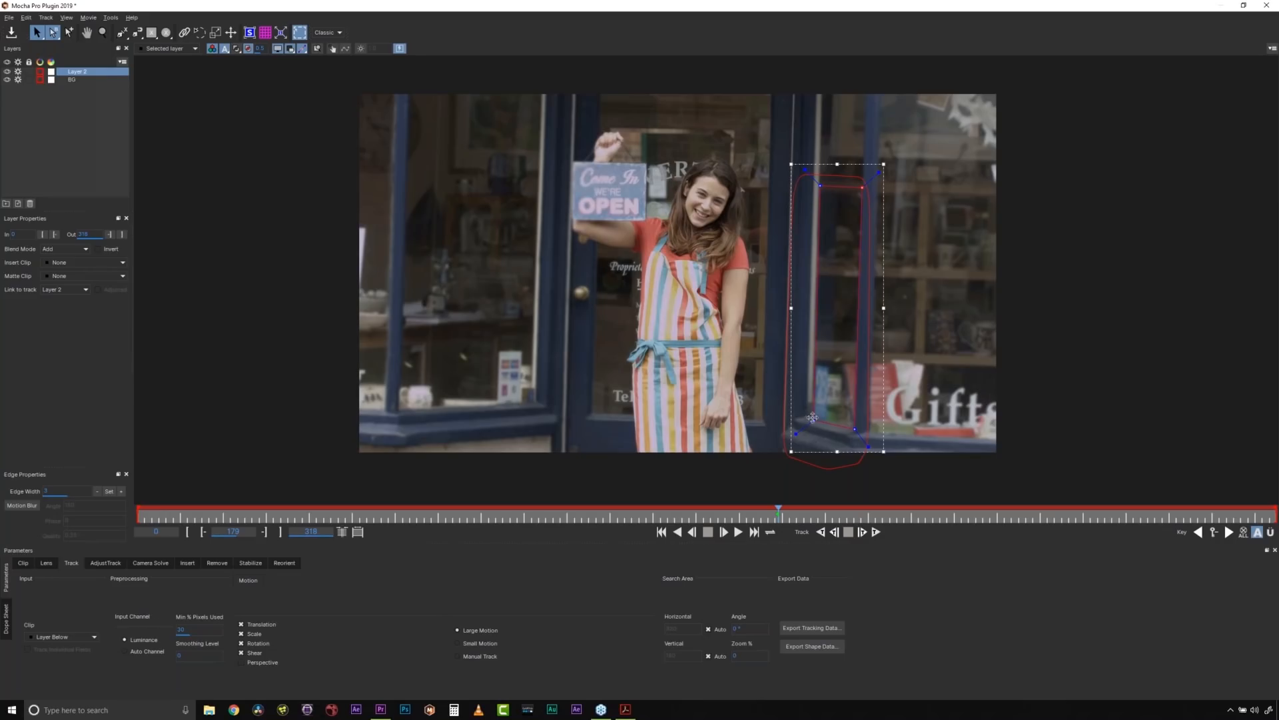
drag(814, 420, 812, 418)
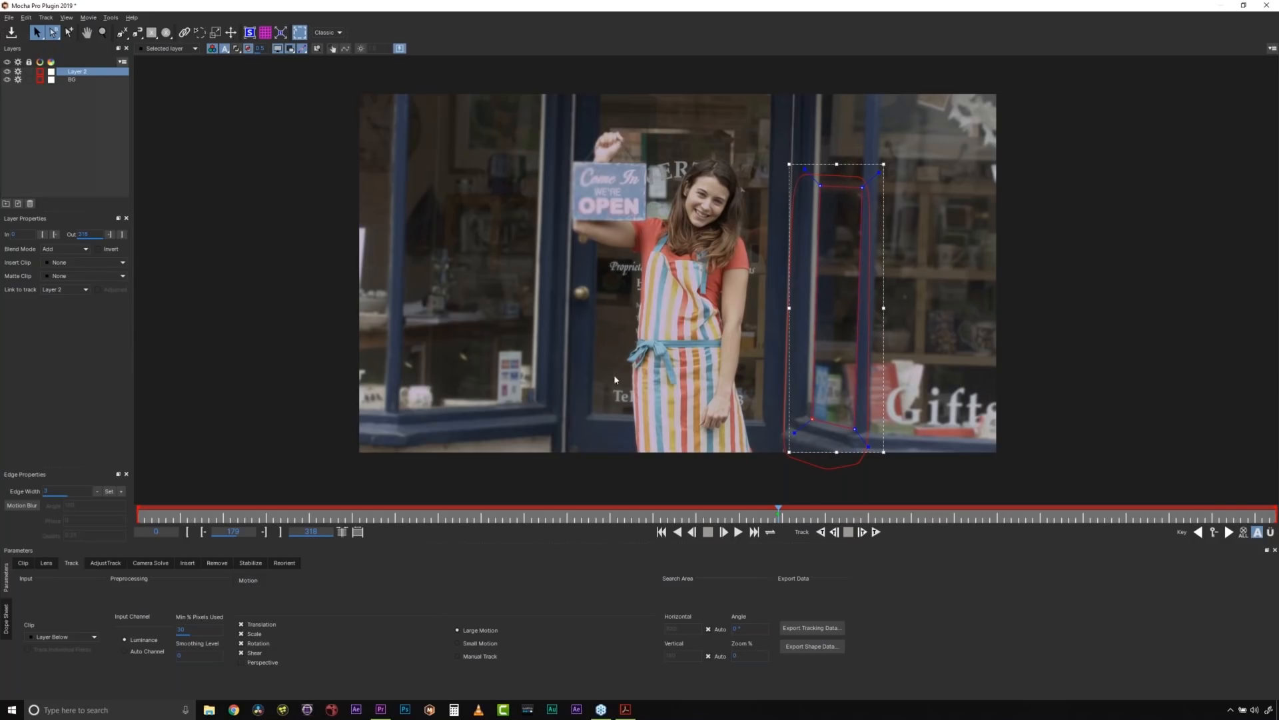
- Rename the inner glass layer to REMOVE and link it to the BG track
double_click(76, 71)
text(REMOVE)
click(65, 289)
click(60, 313)
- Track the BG layer backward from frame 170 to the clip start and forward to its end
click(846, 180)
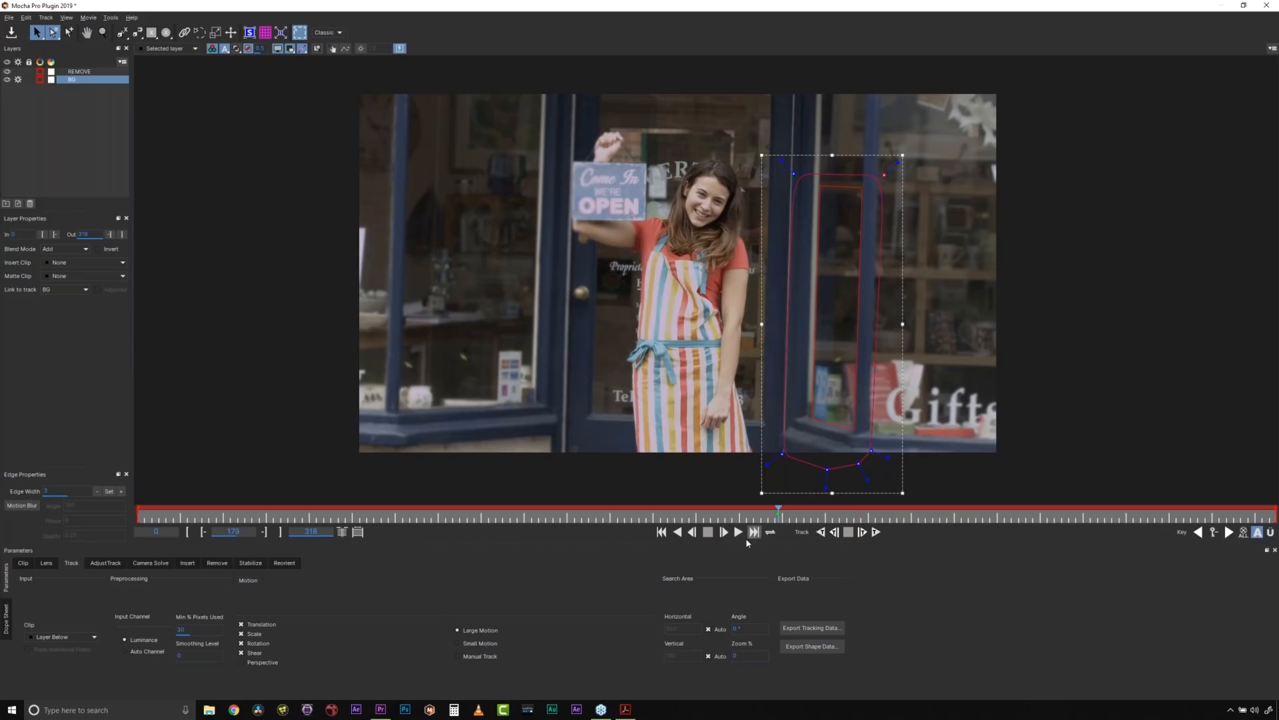
click(821, 532)
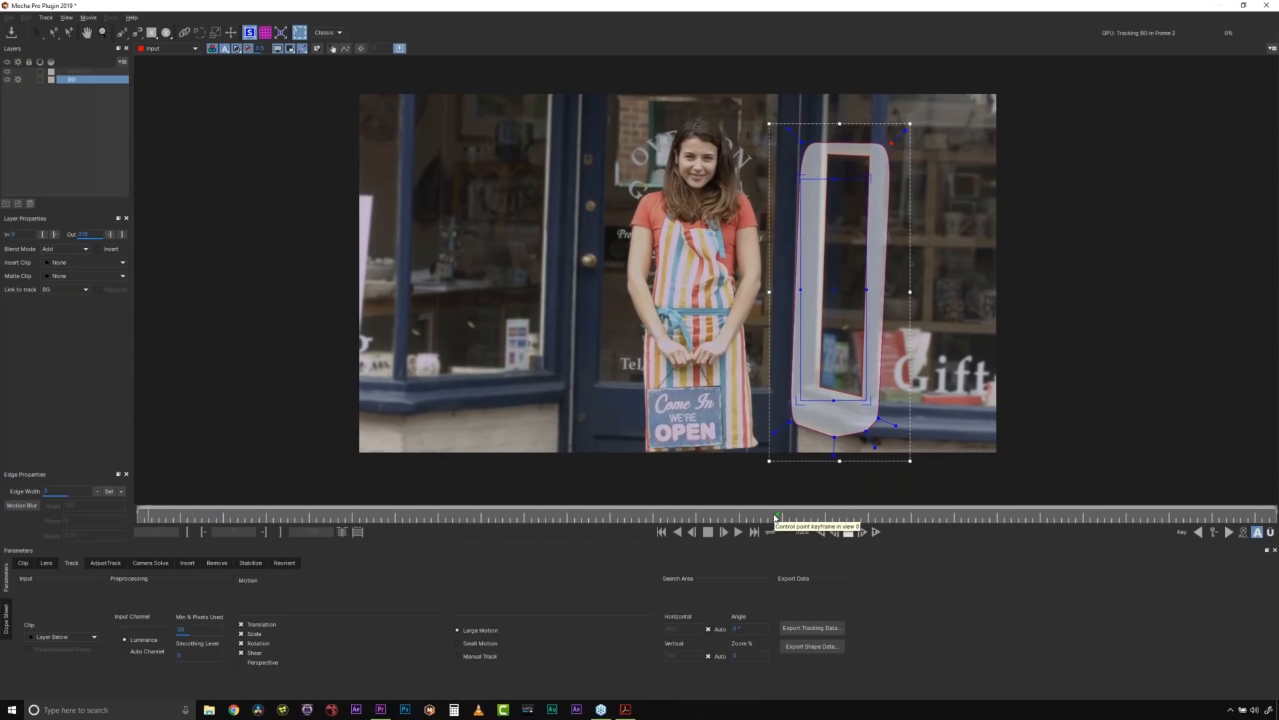
click(775, 516)
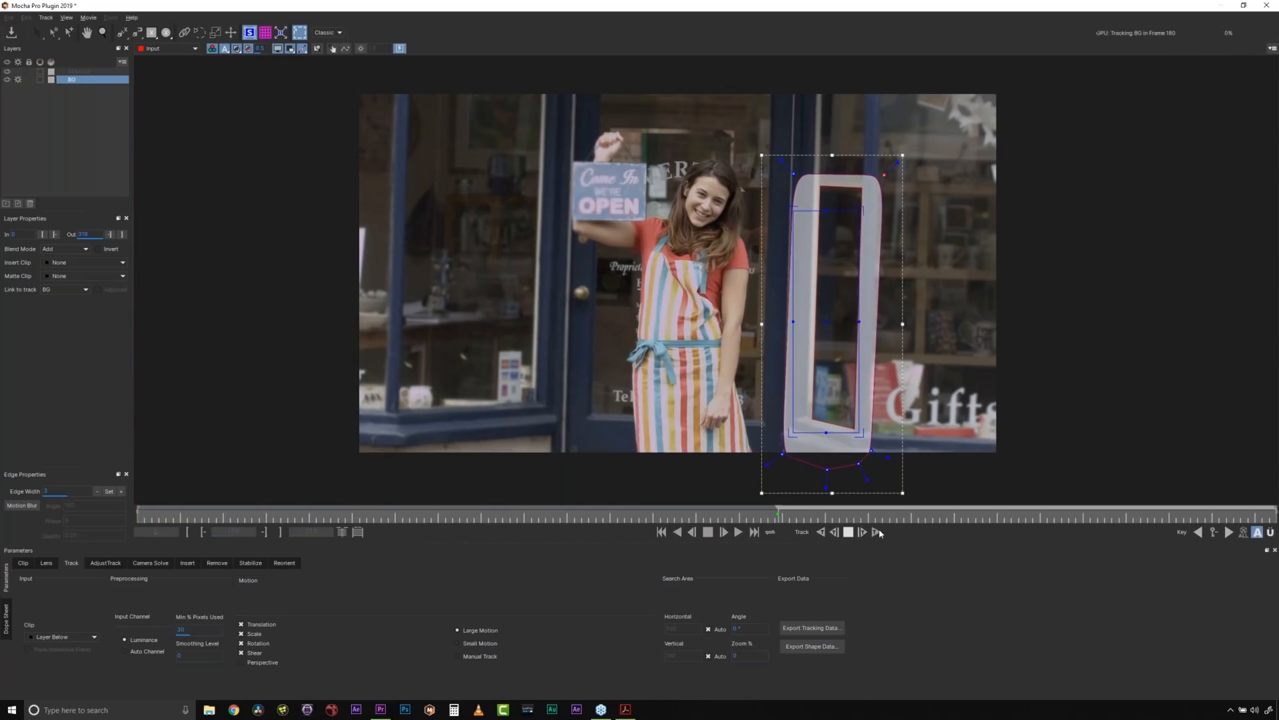
click(877, 531)
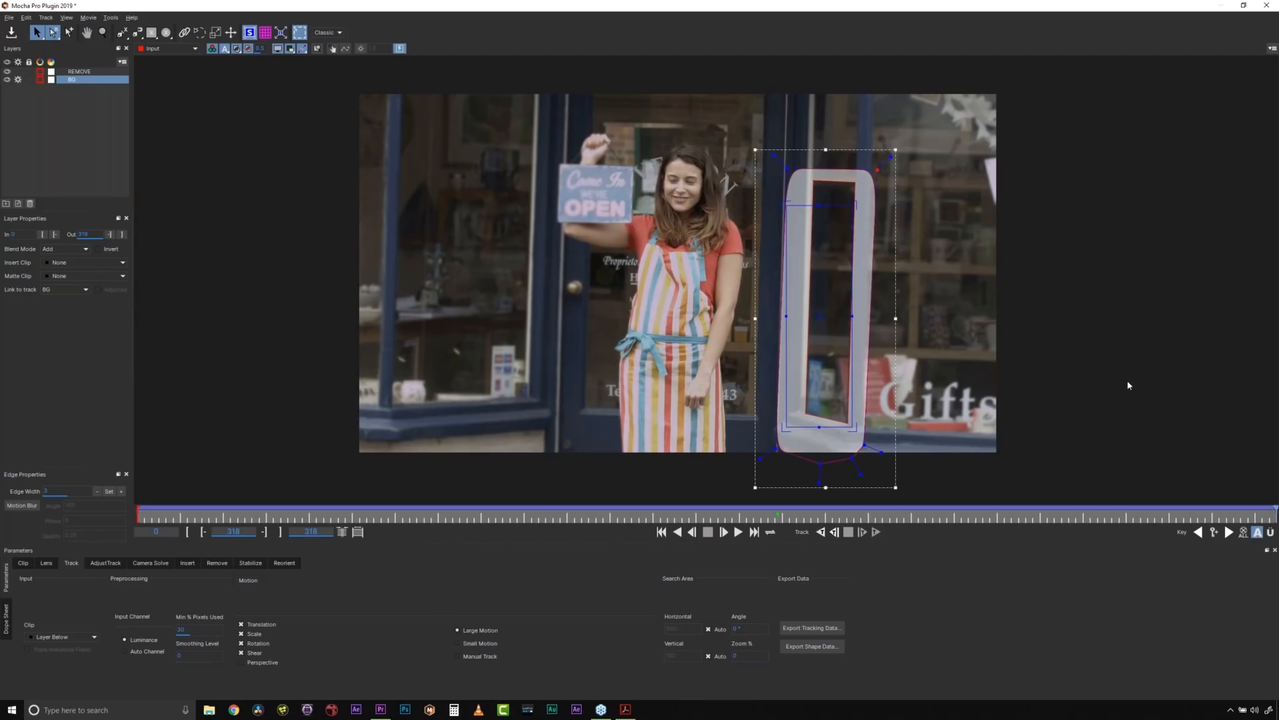
- Open the Remove module for the REMOVE layer and hide the layer mattes and spline overlays
click(87, 71)
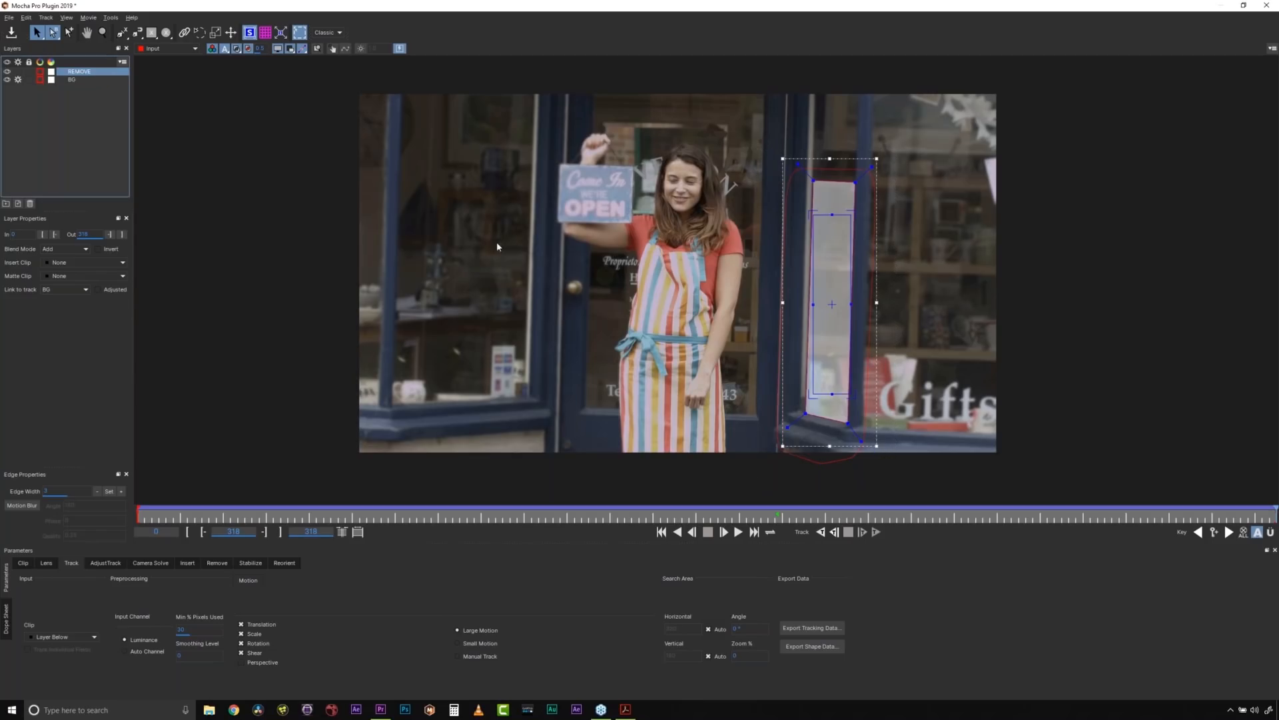
click(237, 49)
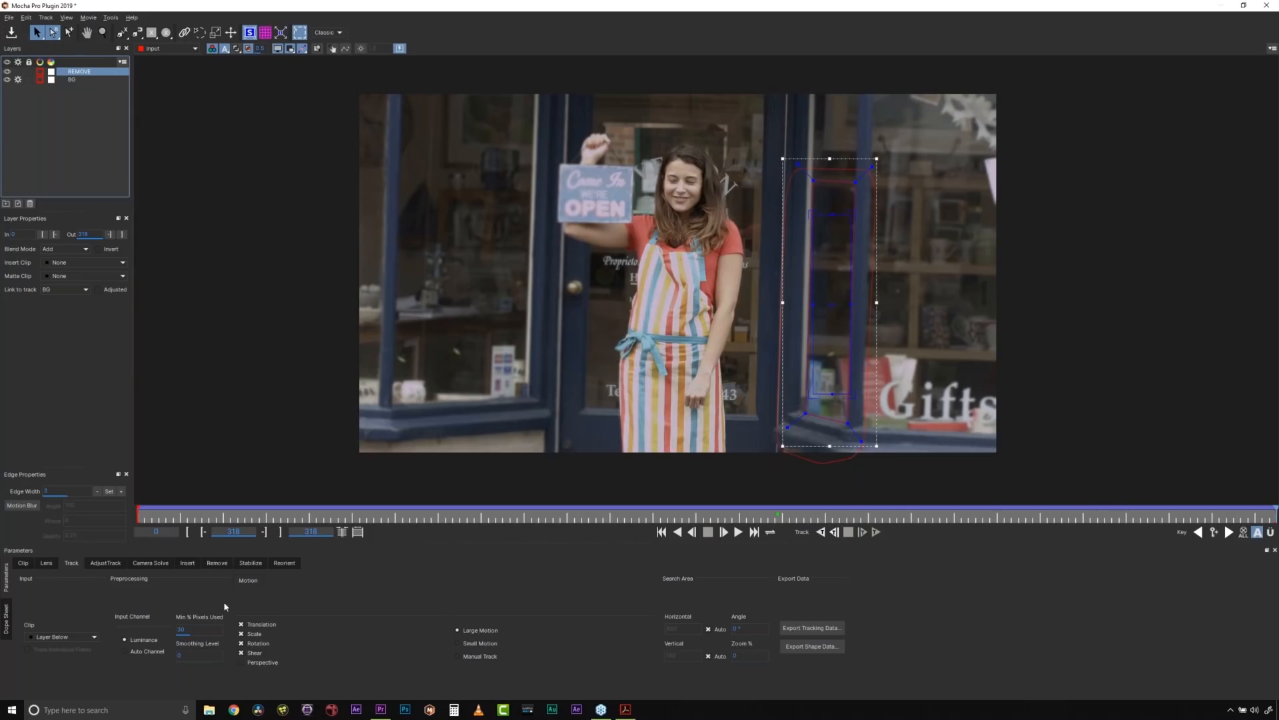
click(214, 563)
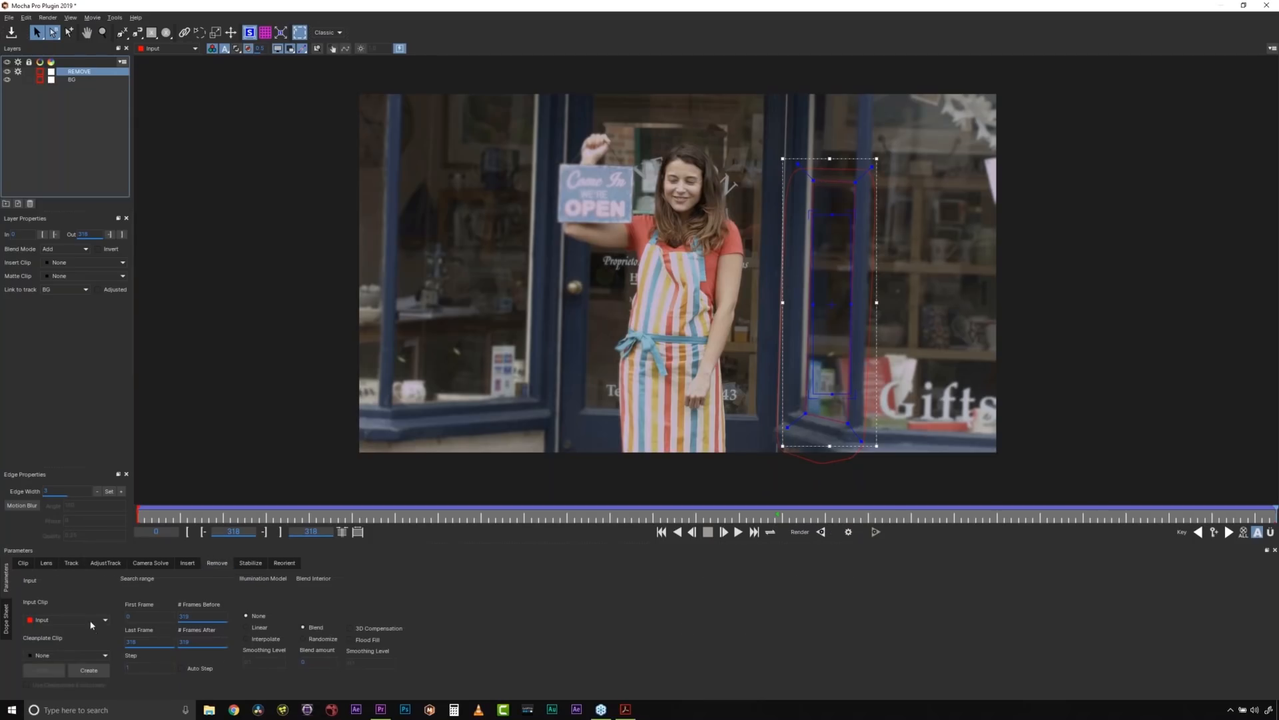
click(298, 49)
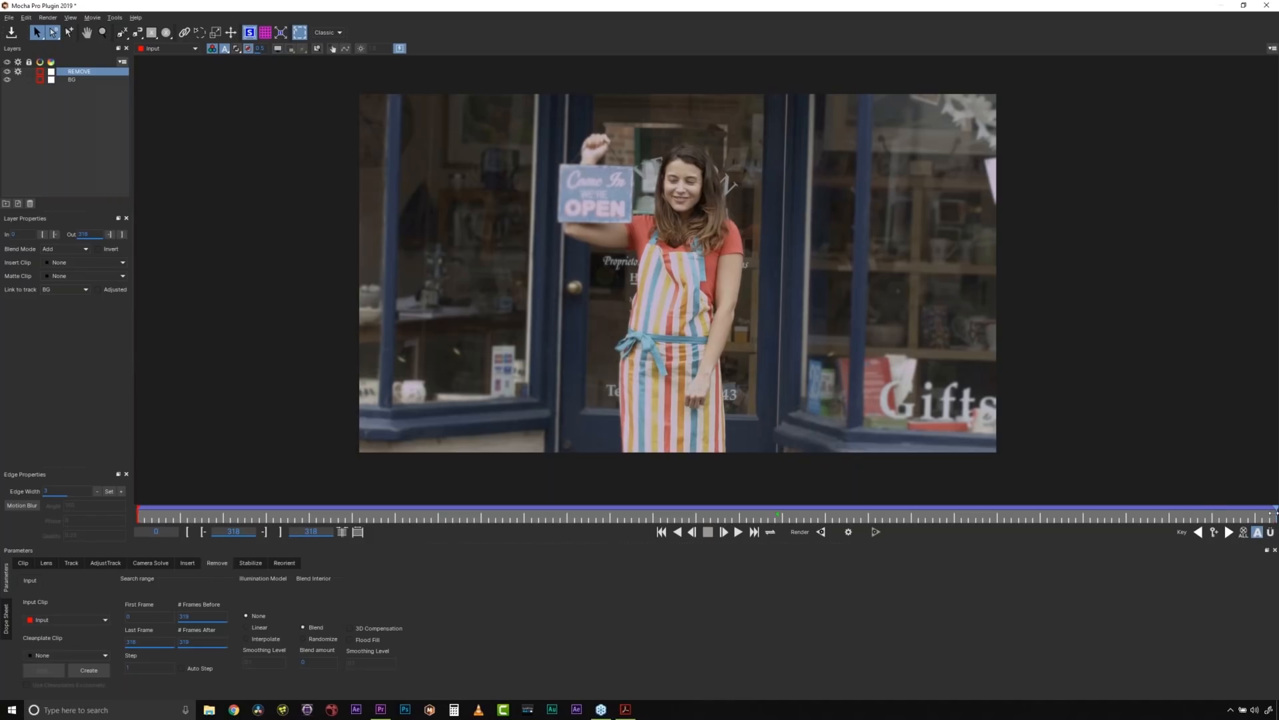
- Create a clean plate from frame 29 and save it as the TIFF image Clean Plate Input29
drag(1266, 513, 242, 508)
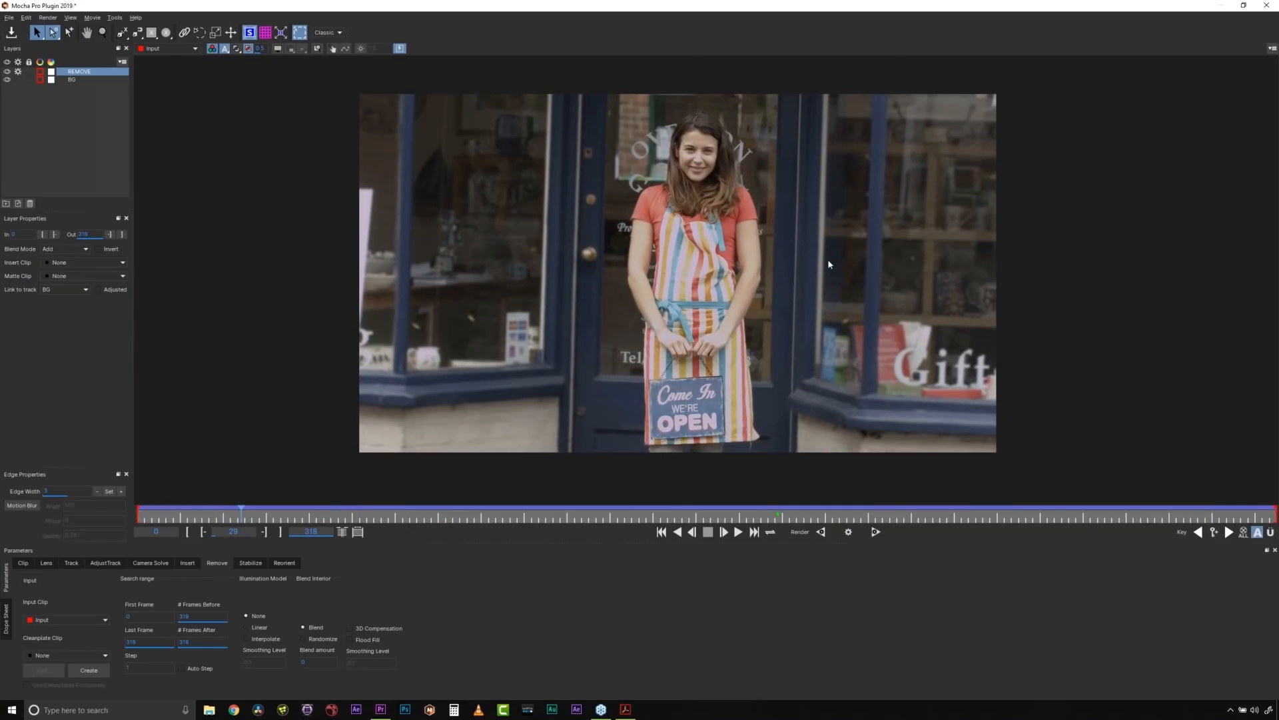
click(78, 672)
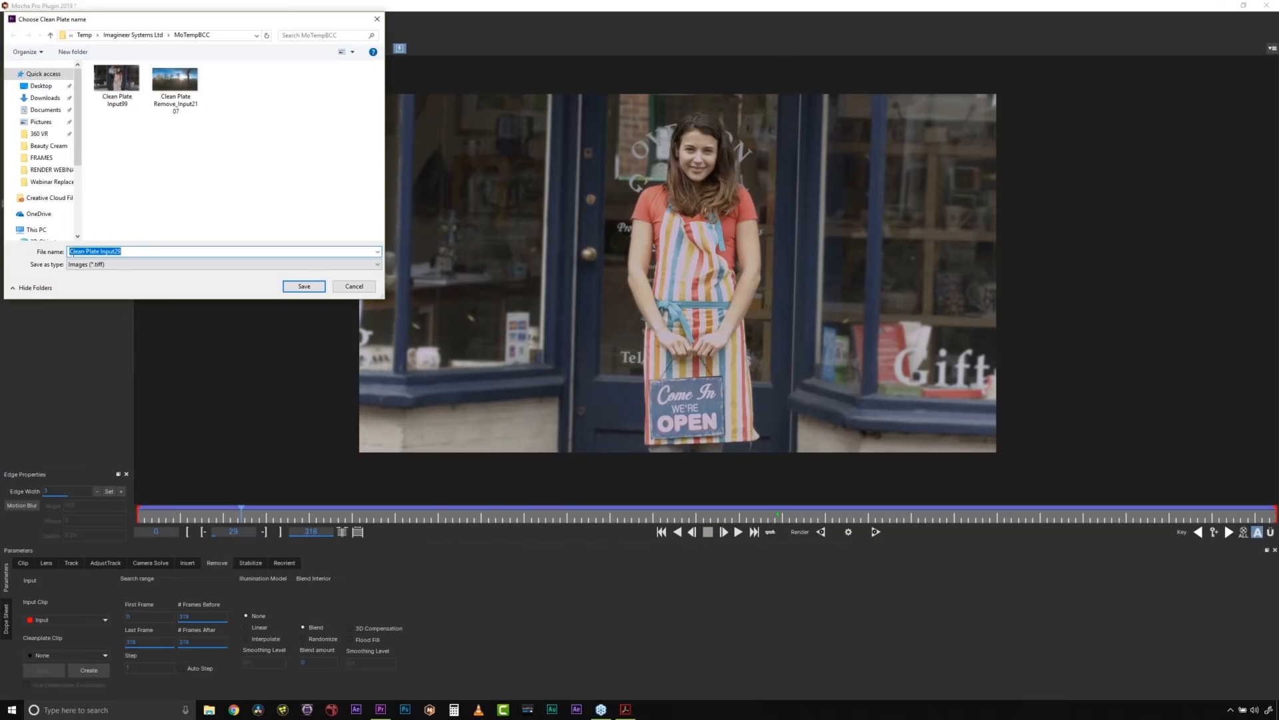
click(295, 288)
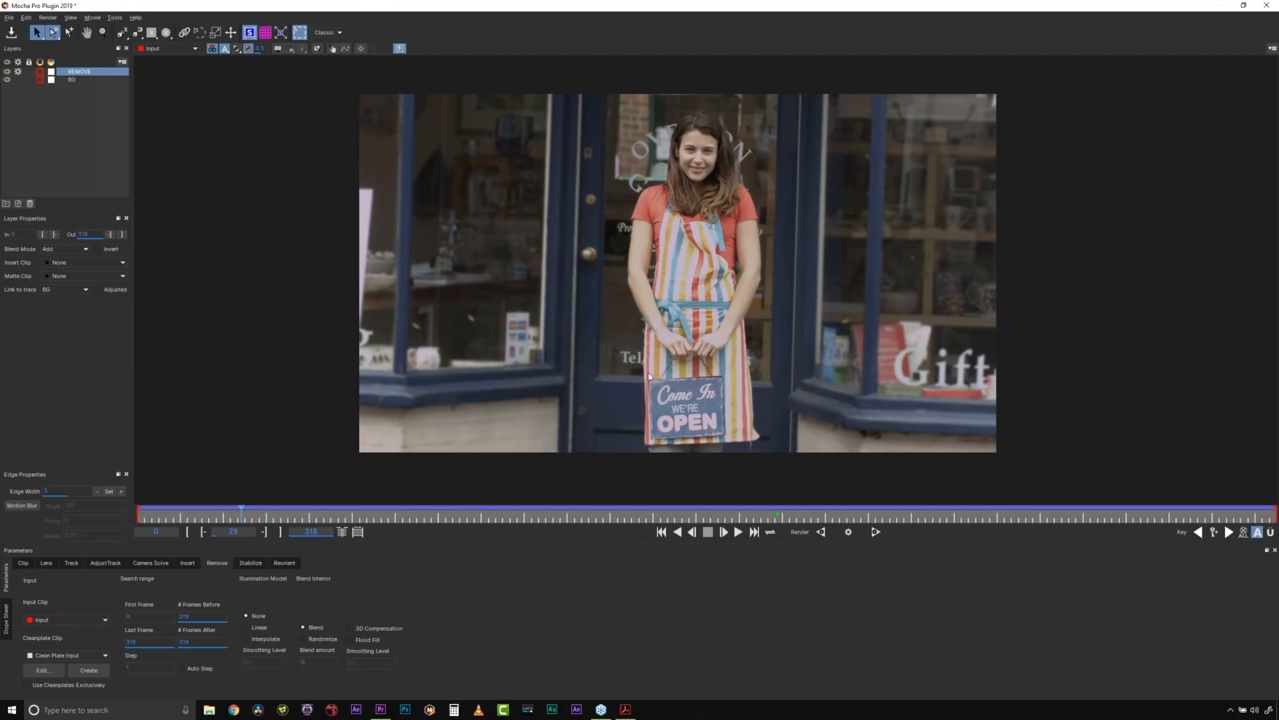
- Check the clean plate's file path and frame number in the Cleanplates list, leaving the entry as it is
click(51, 667)
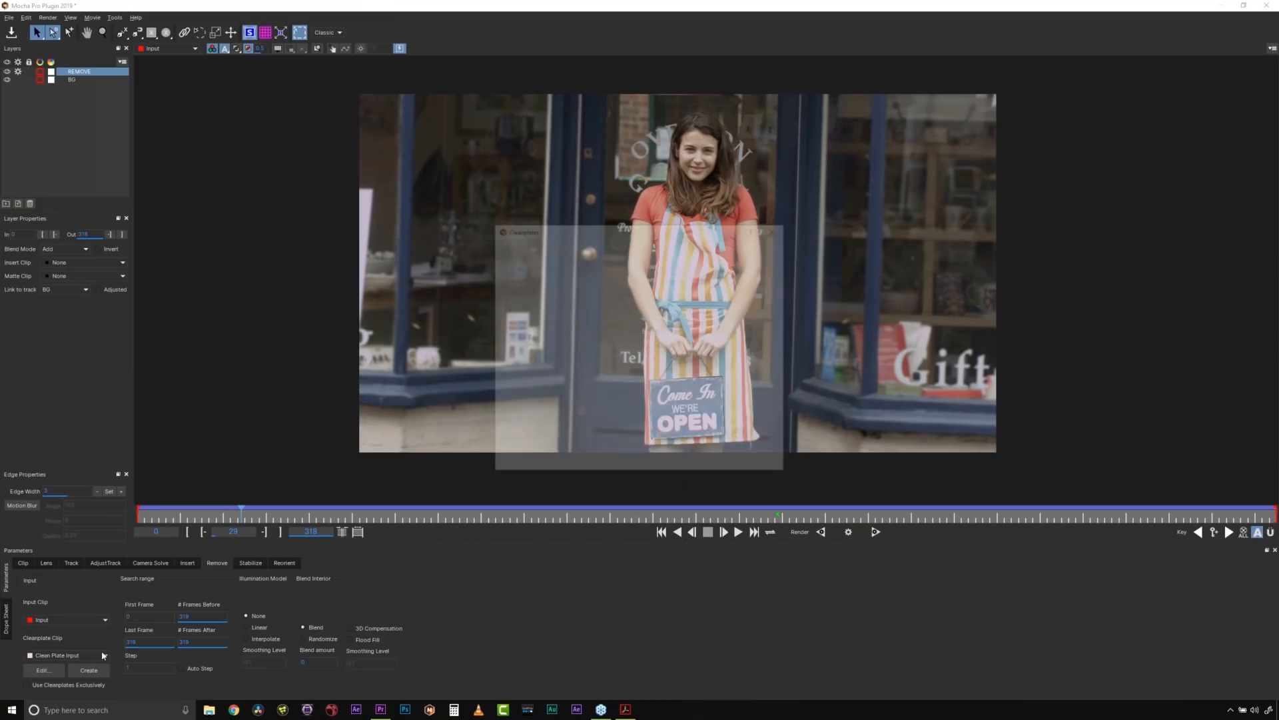
drag(789, 469, 1015, 460)
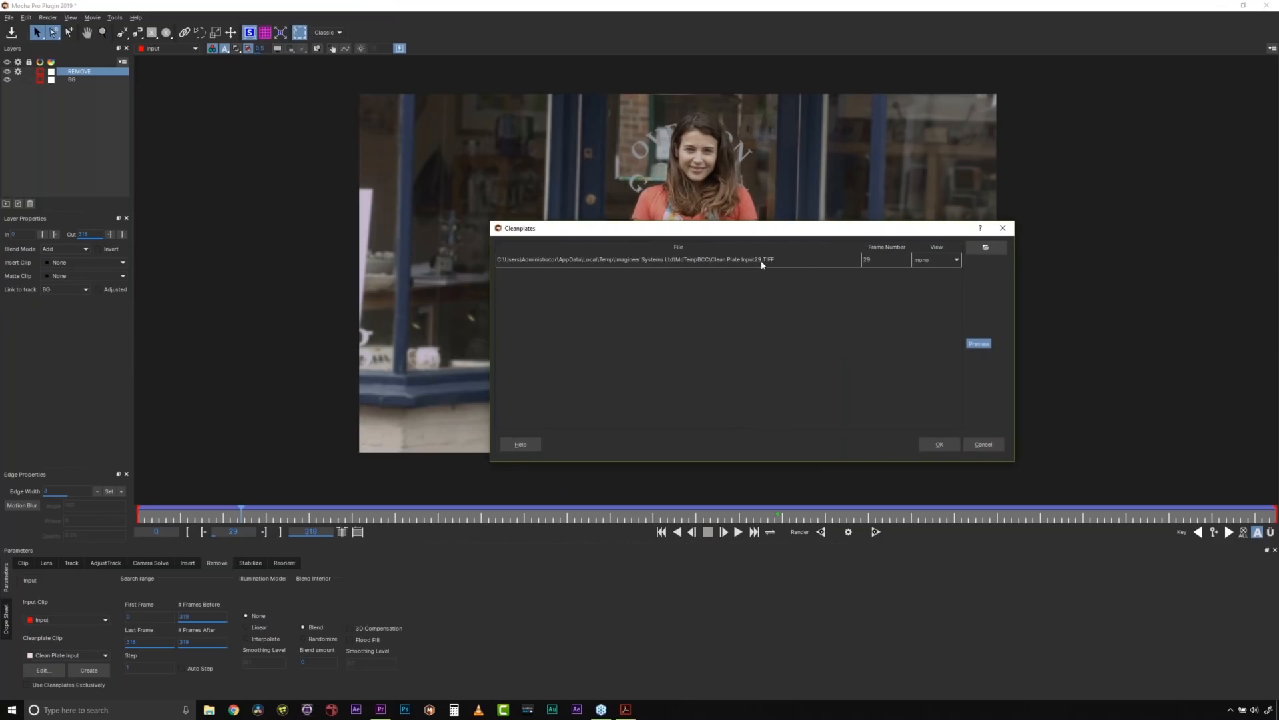
drag(755, 233, 632, 228)
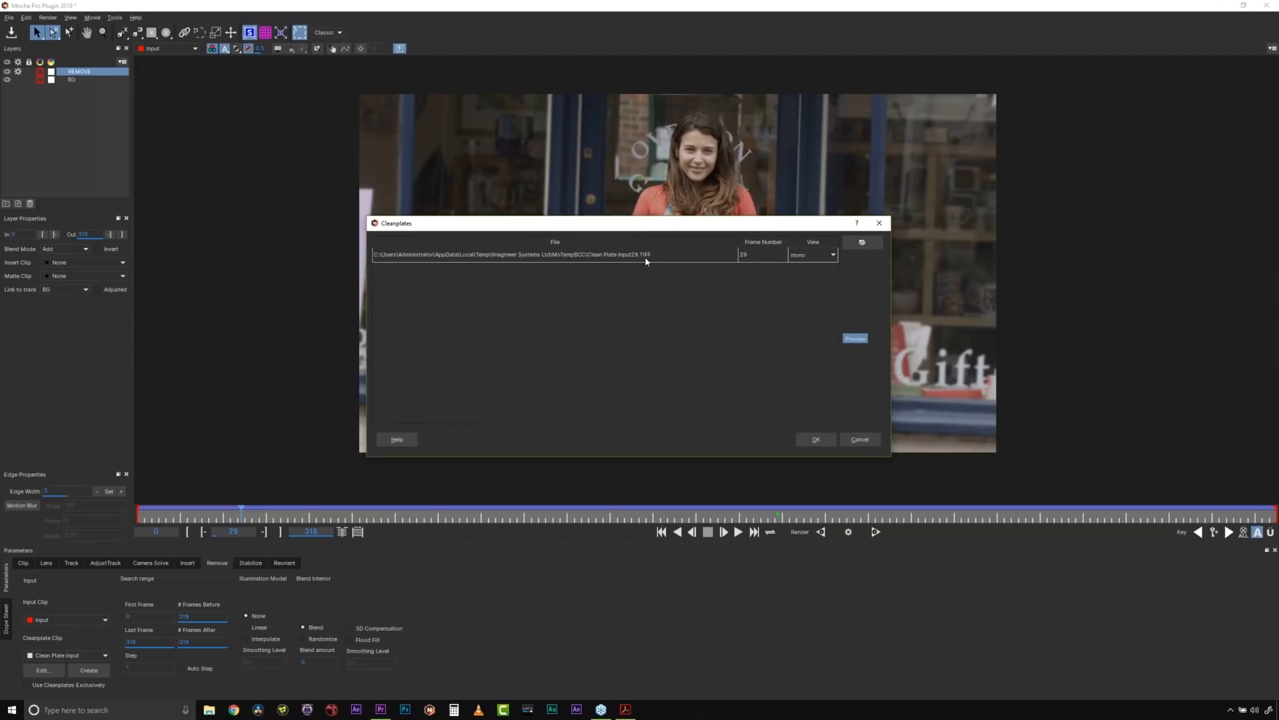
click(860, 439)
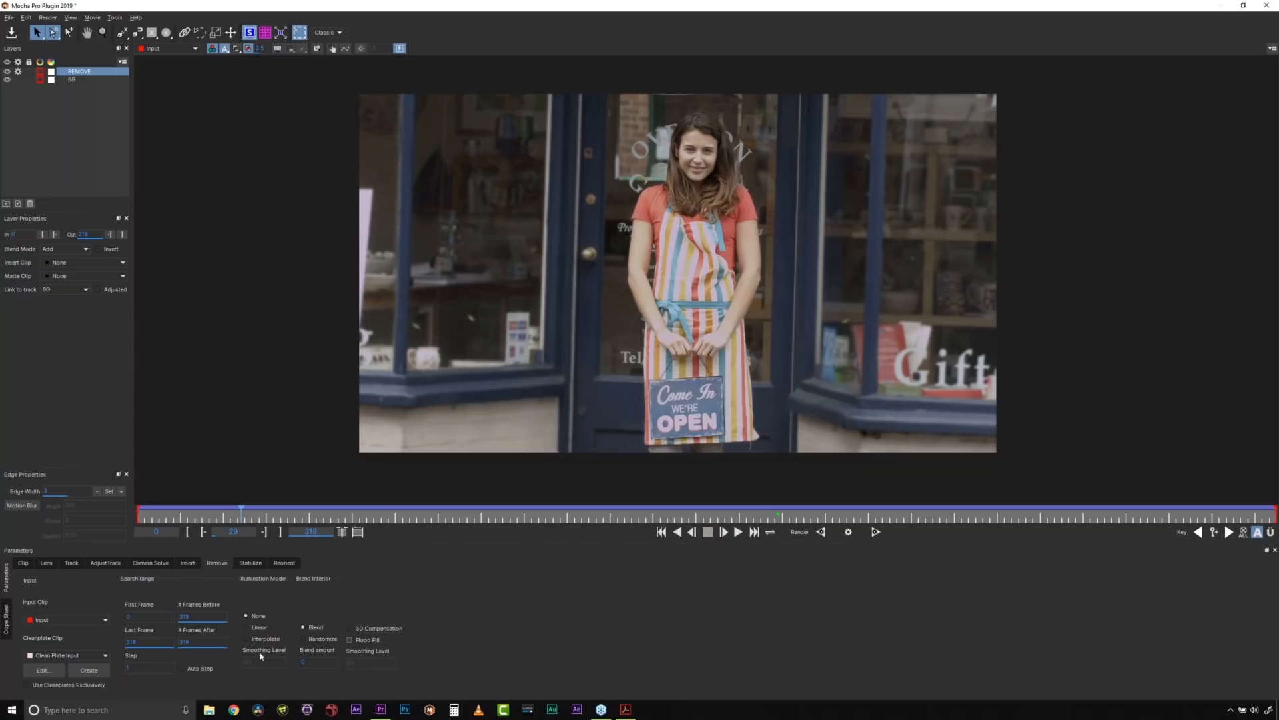
click(56, 672)
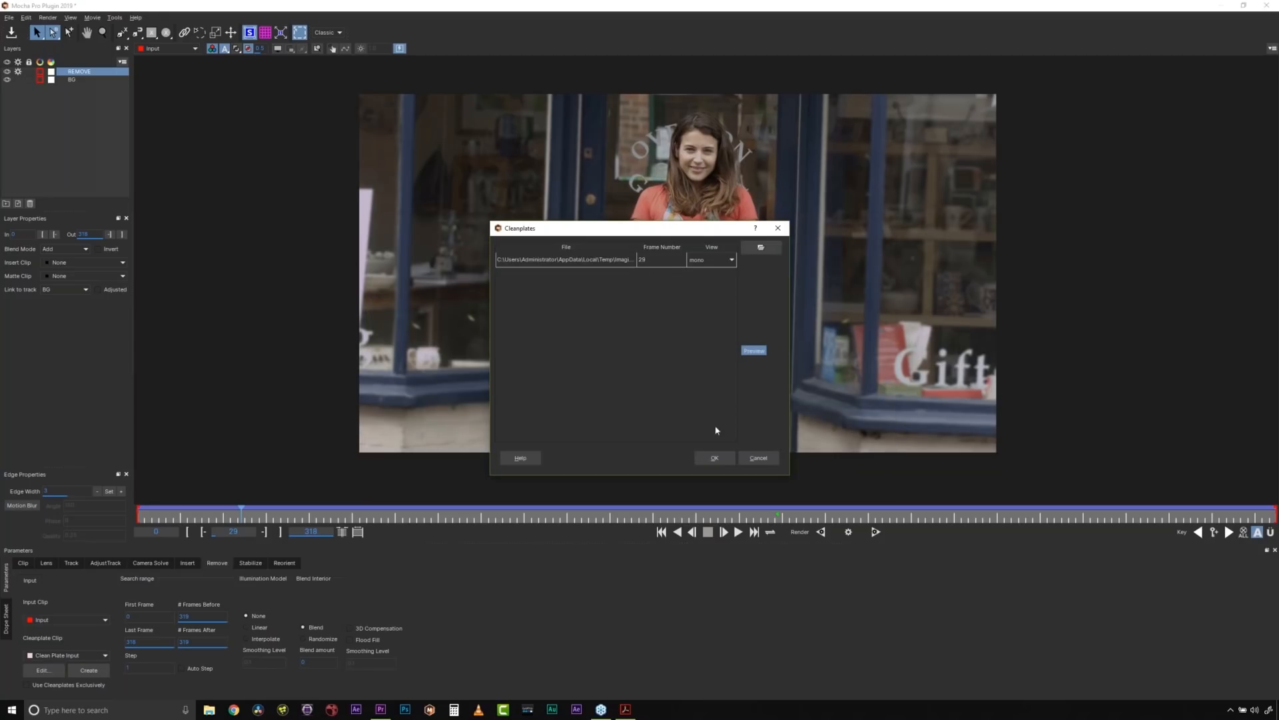
click(766, 457)
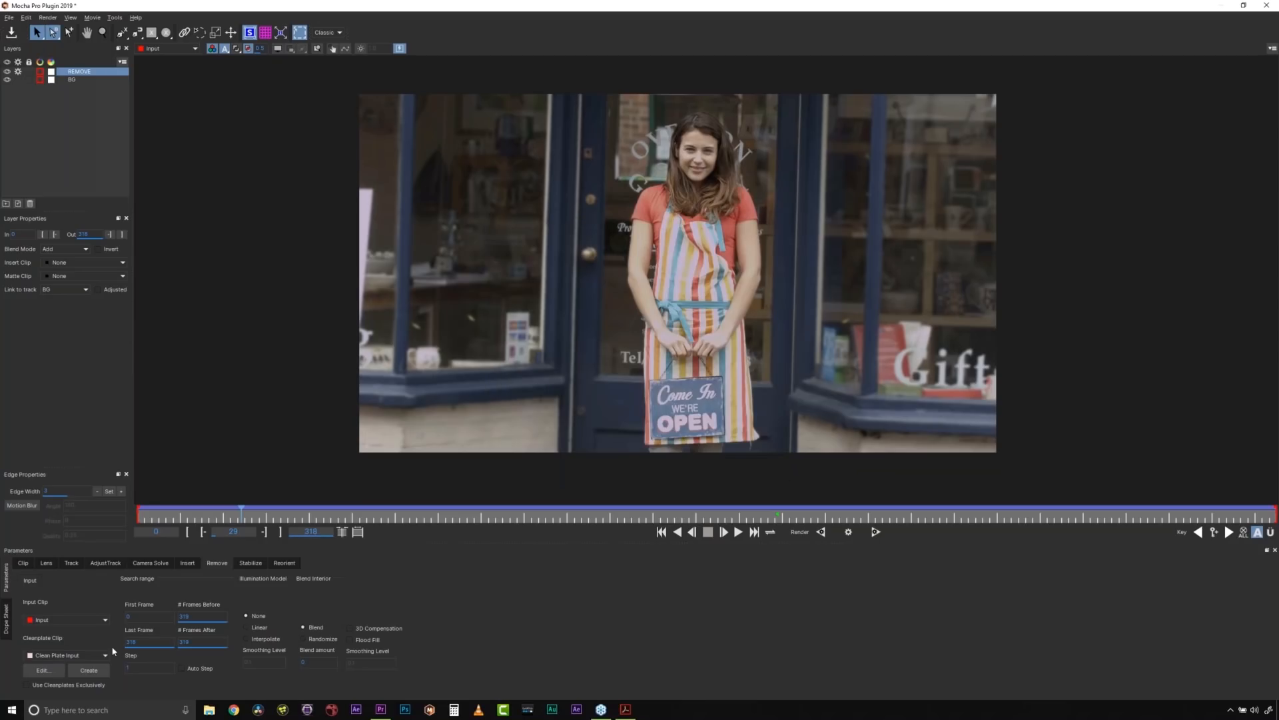
- Make the REMOVE layer use clean plates exclusively, and show the spline overlays to compare the BG and REMOVE shapes
click(28, 686)
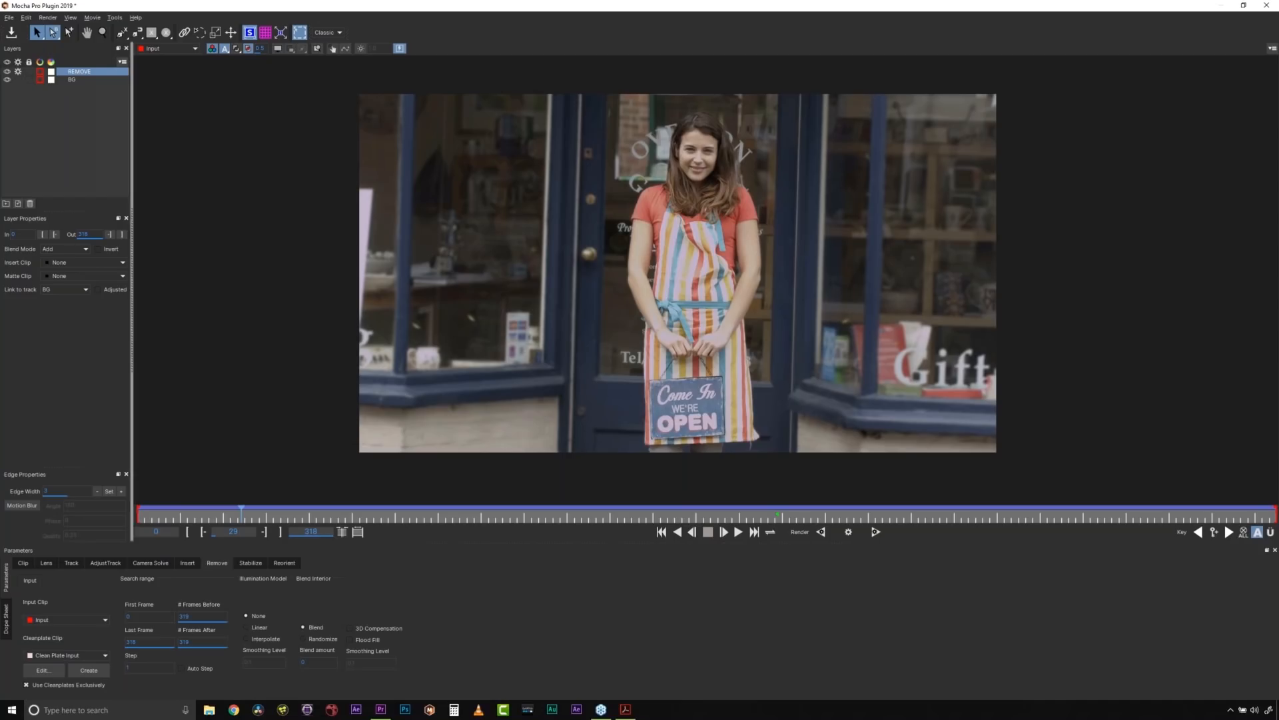
click(278, 48)
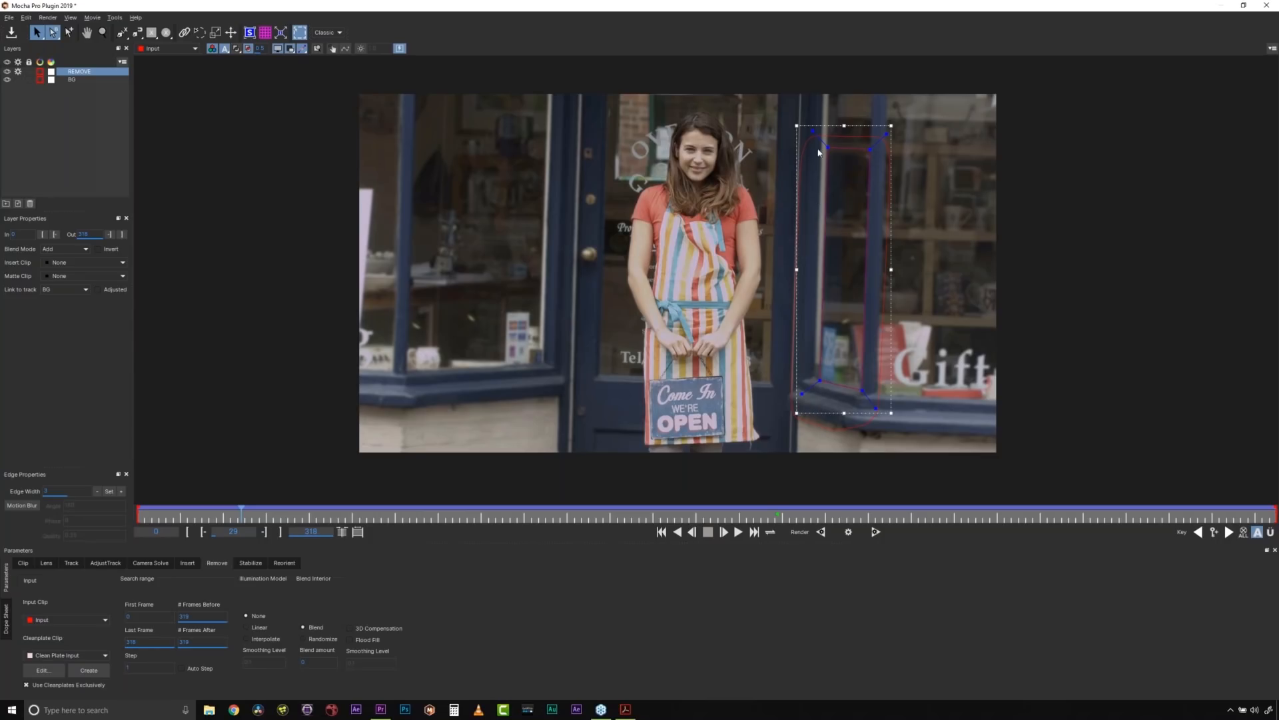
click(807, 144)
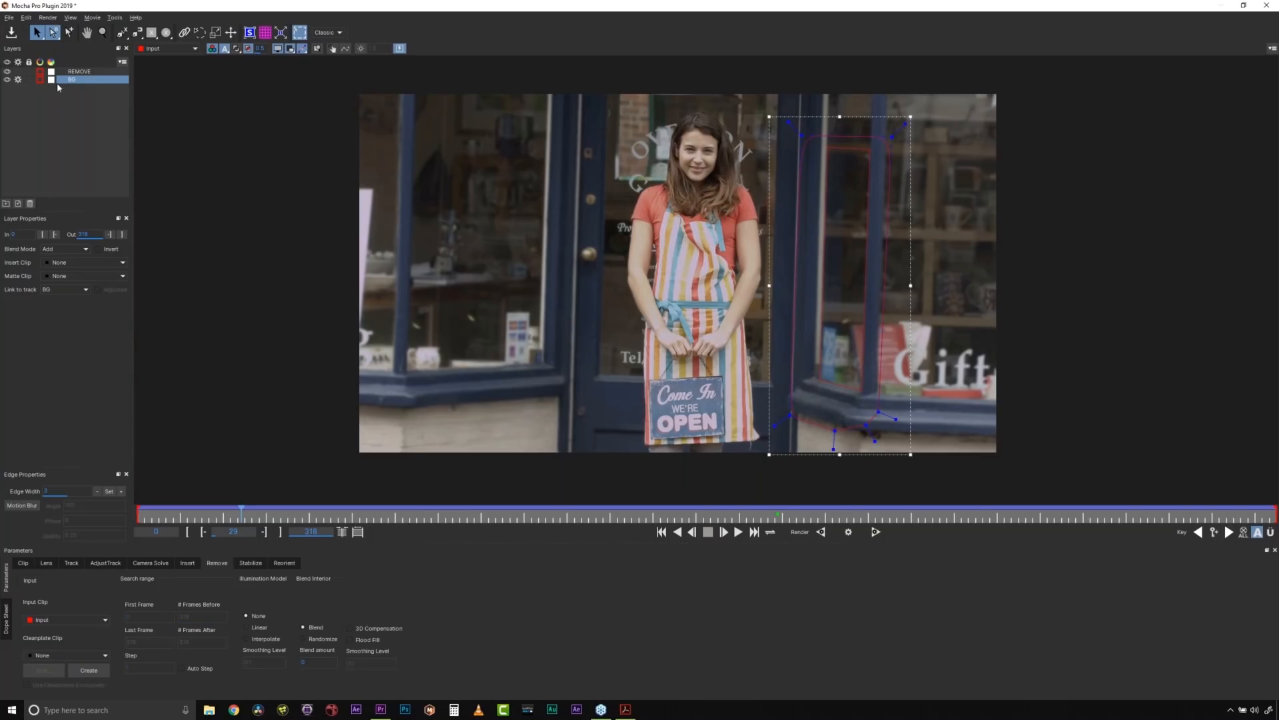
click(80, 71)
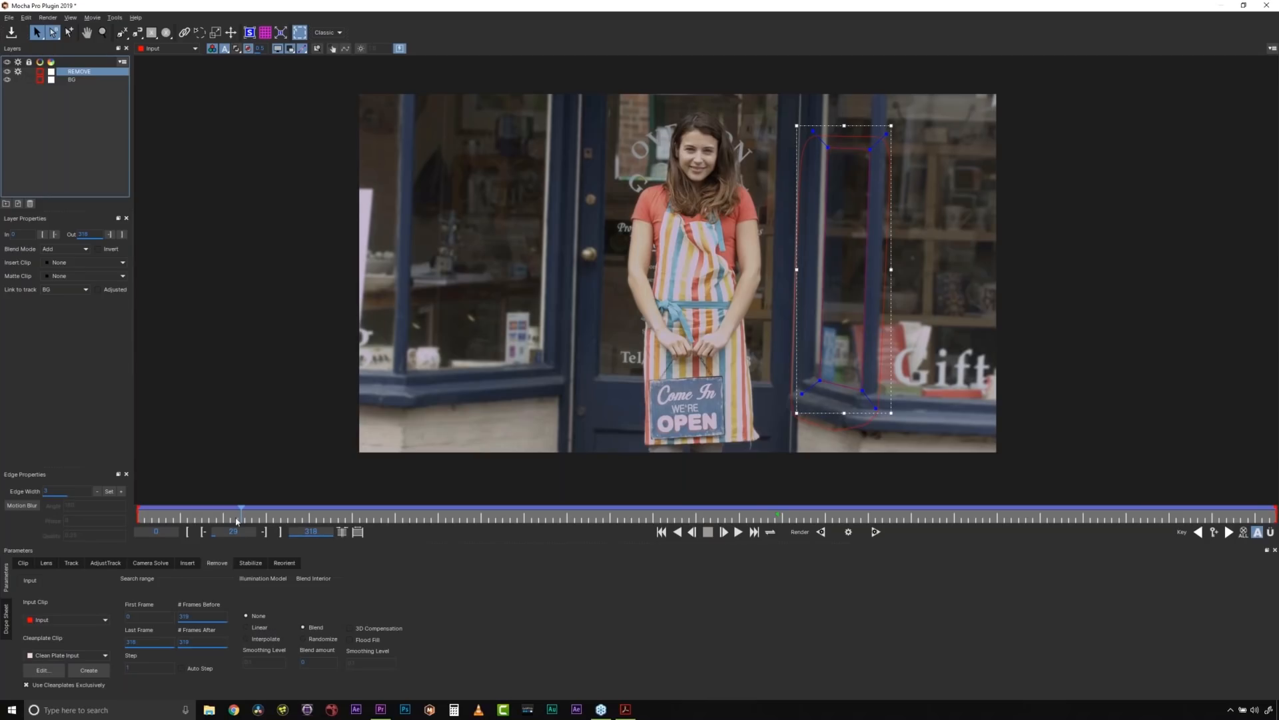
- Render the removal forward from frame 0 with the layer overlays hidden
drag(239, 513, 137, 513)
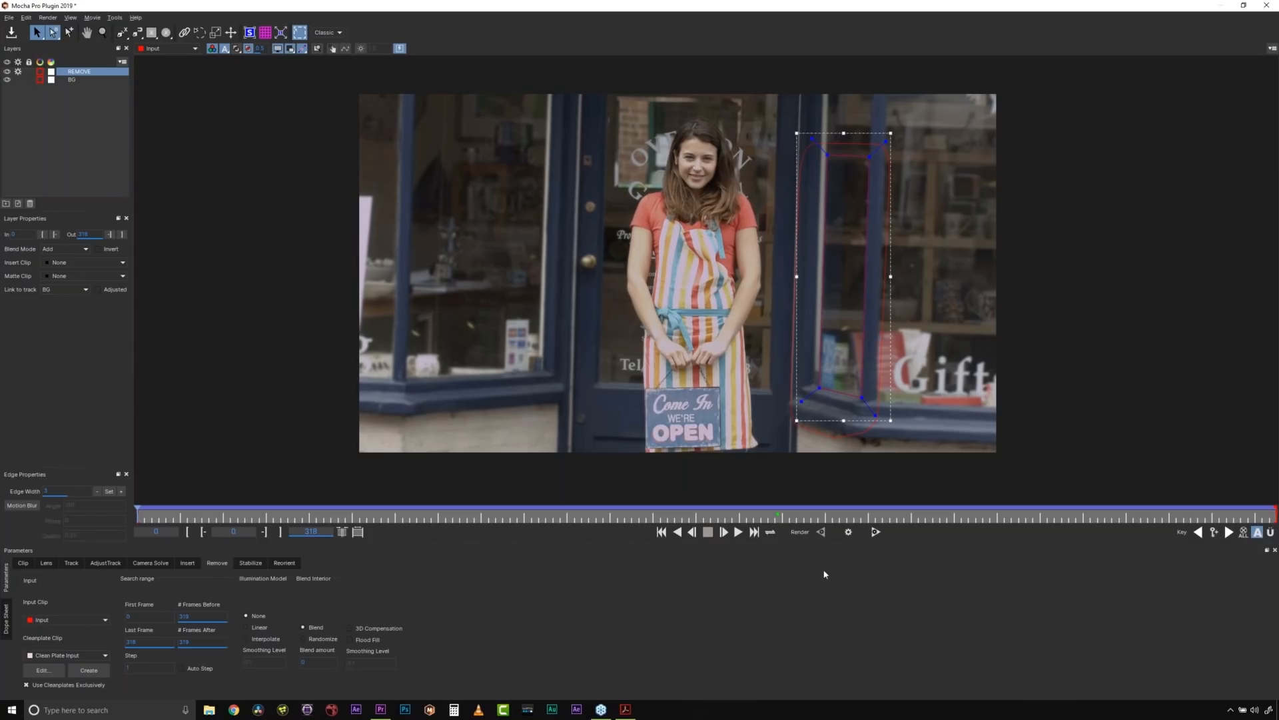
click(279, 49)
click(876, 531)
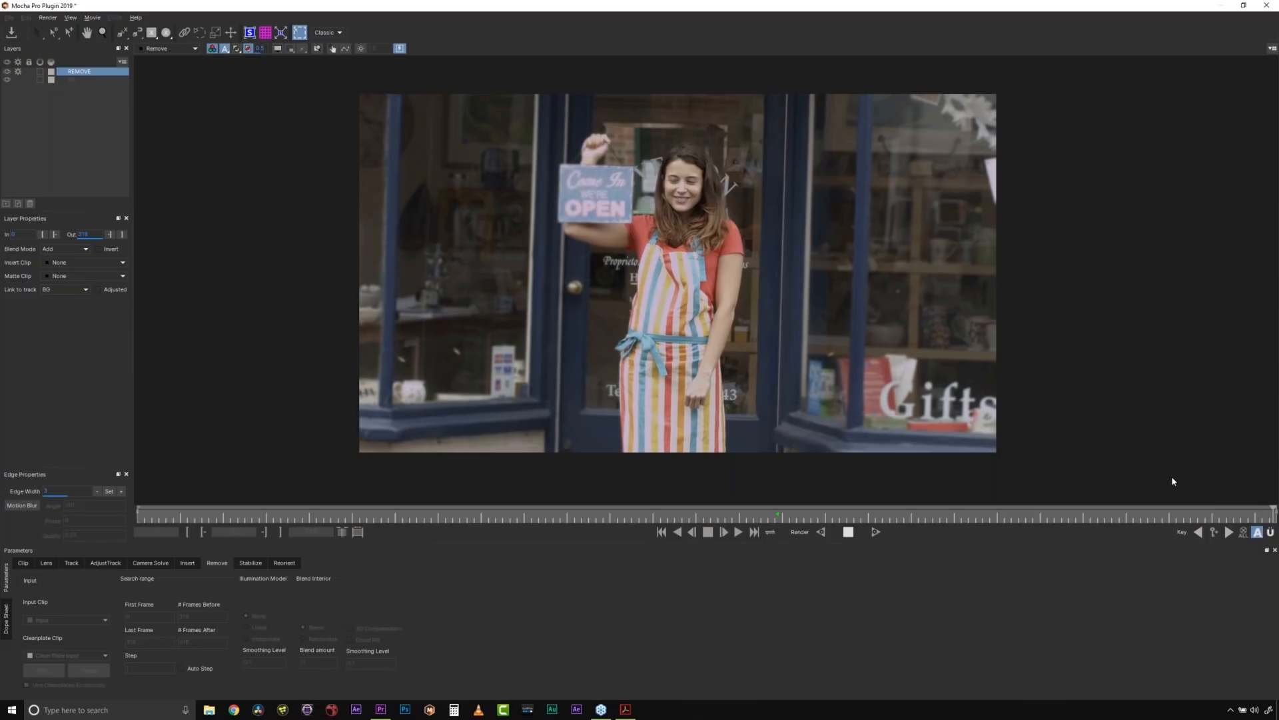
- Review the rendered removal near the clip's end, save the Mocha project and return to Premiere Pro
drag(1256, 514, 1040, 480)
click(11, 32)
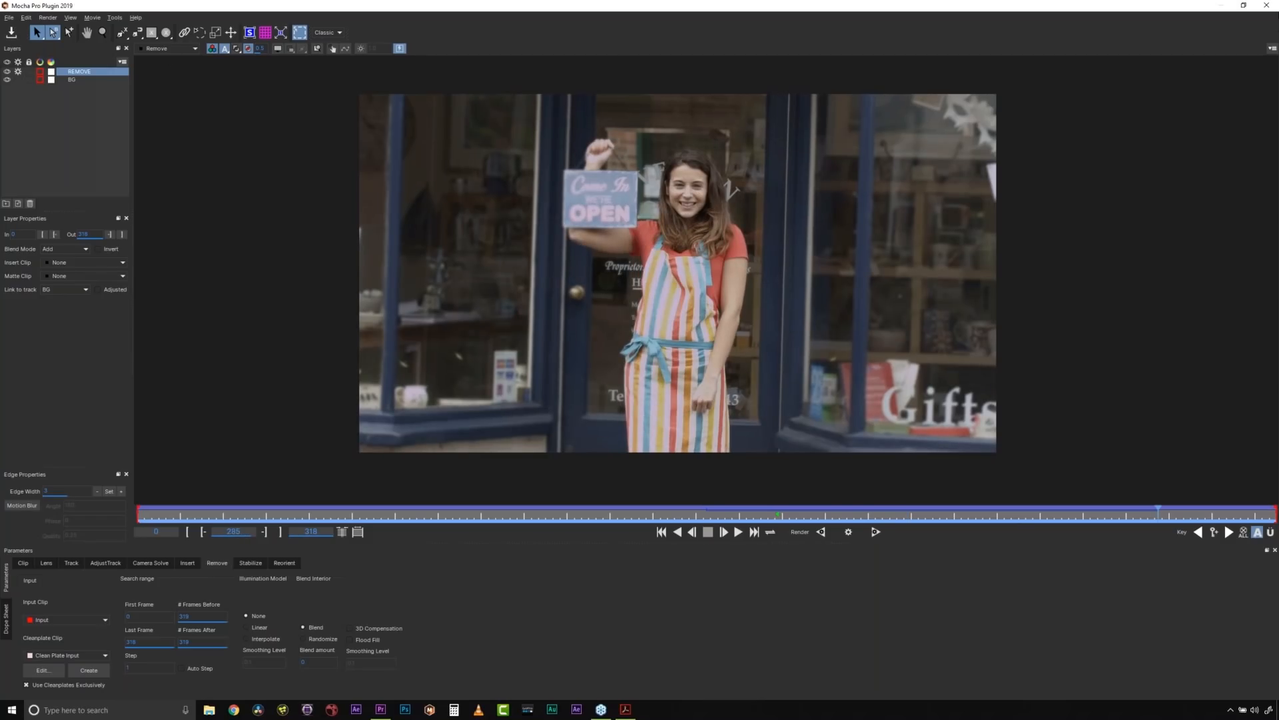
click(1268, 5)
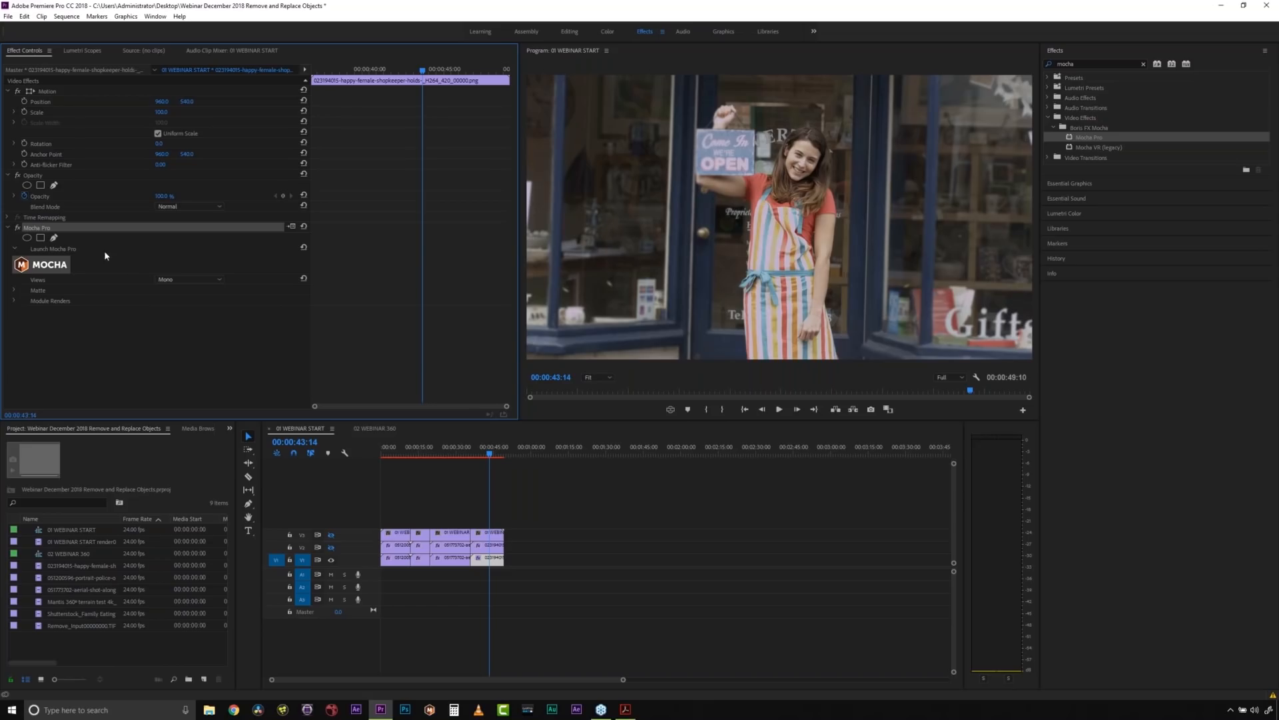
- Set the Mocha Pro effect's module render to Remove and enable rendering on the shopkeeper clip
click(20, 302)
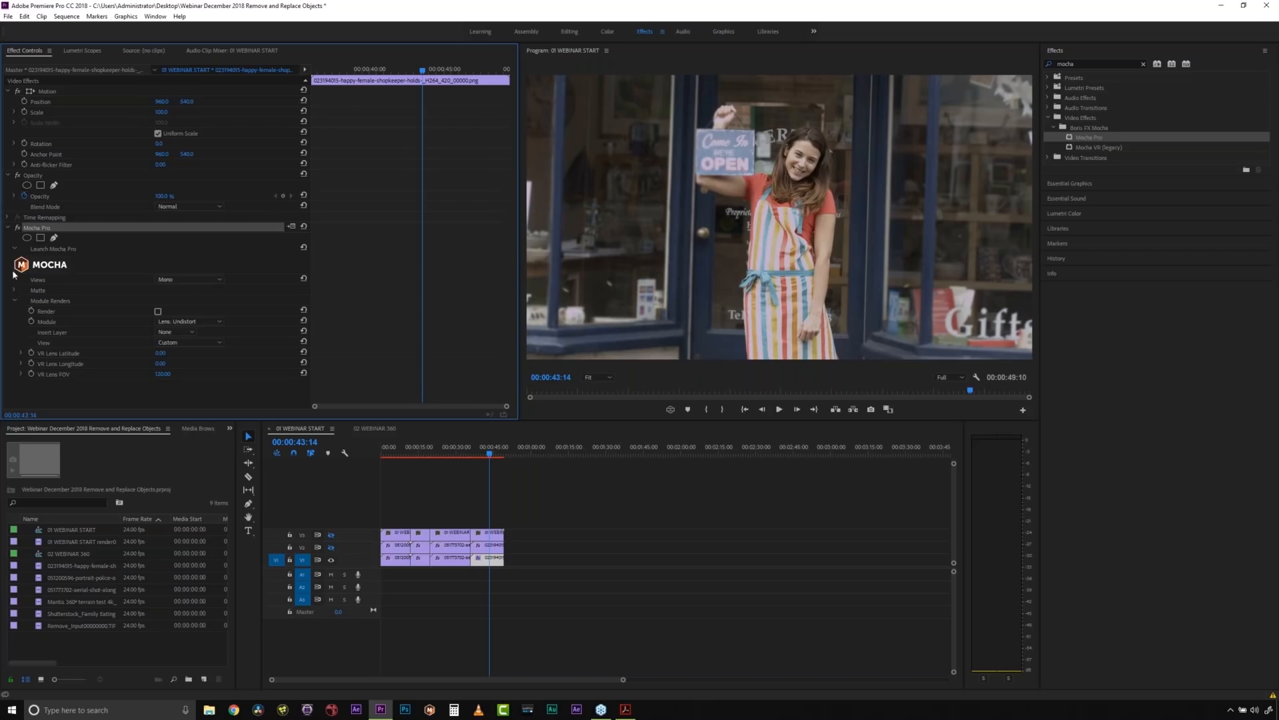
click(188, 322)
click(172, 358)
click(158, 311)
- Open the 02 WEBINAR 360 sequence and compare its footage with track V3 toggled on and off
click(389, 429)
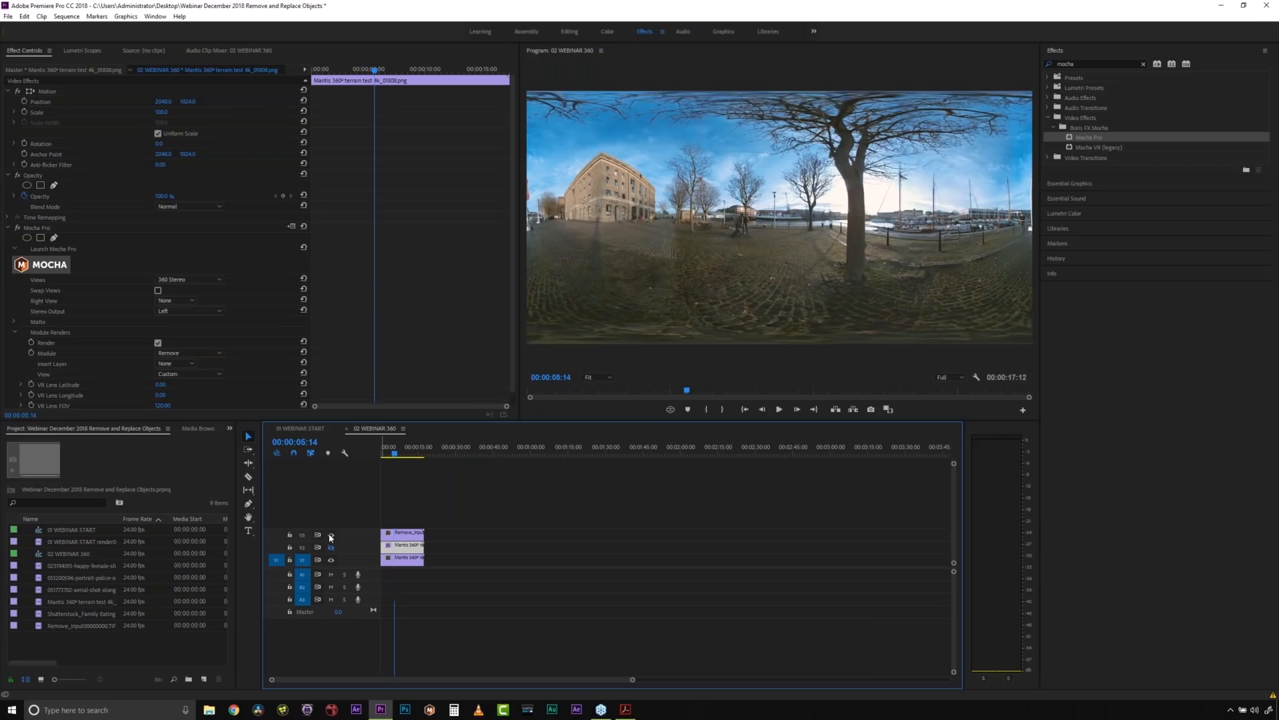
click(330, 535)
click(330, 536)
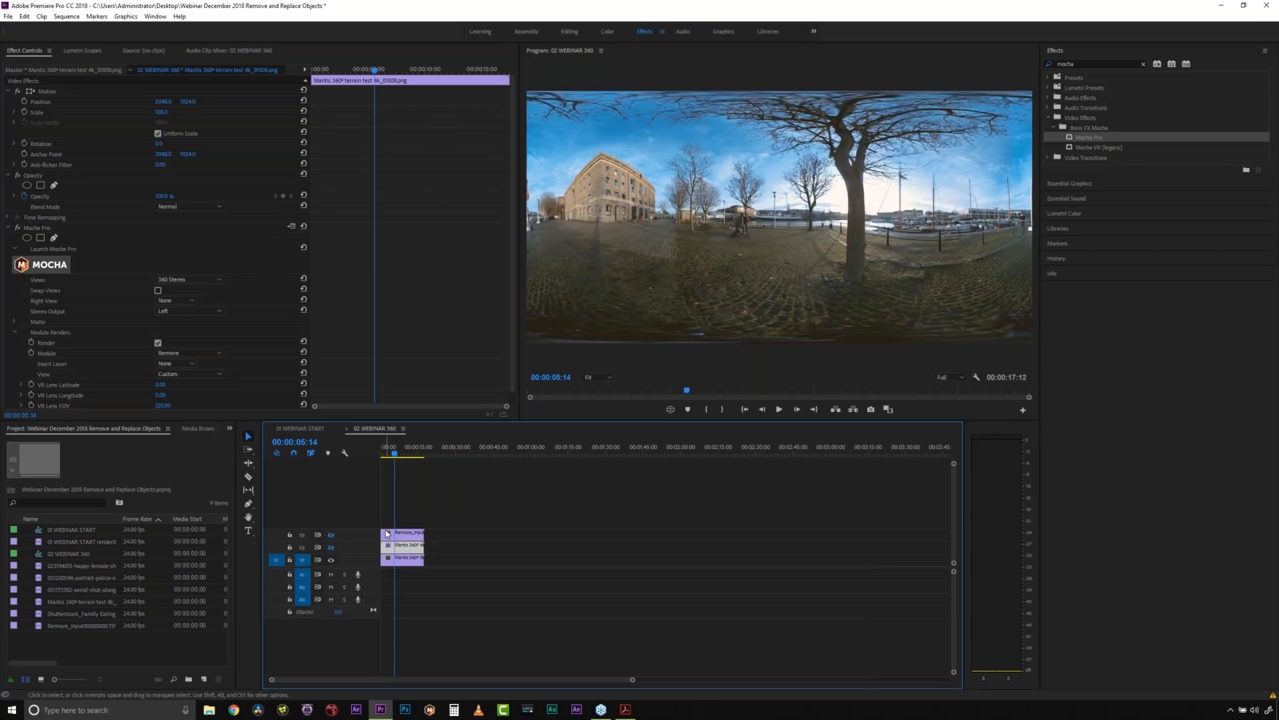
click(408, 549)
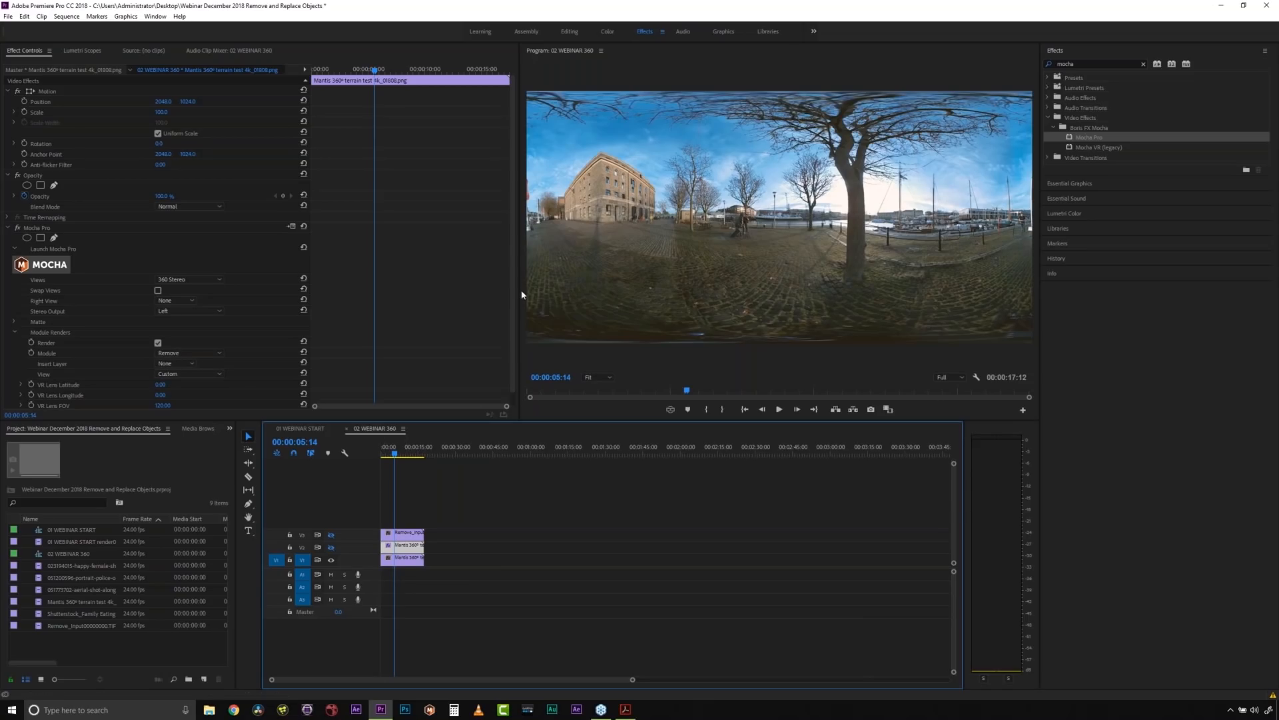
click(7, 228)
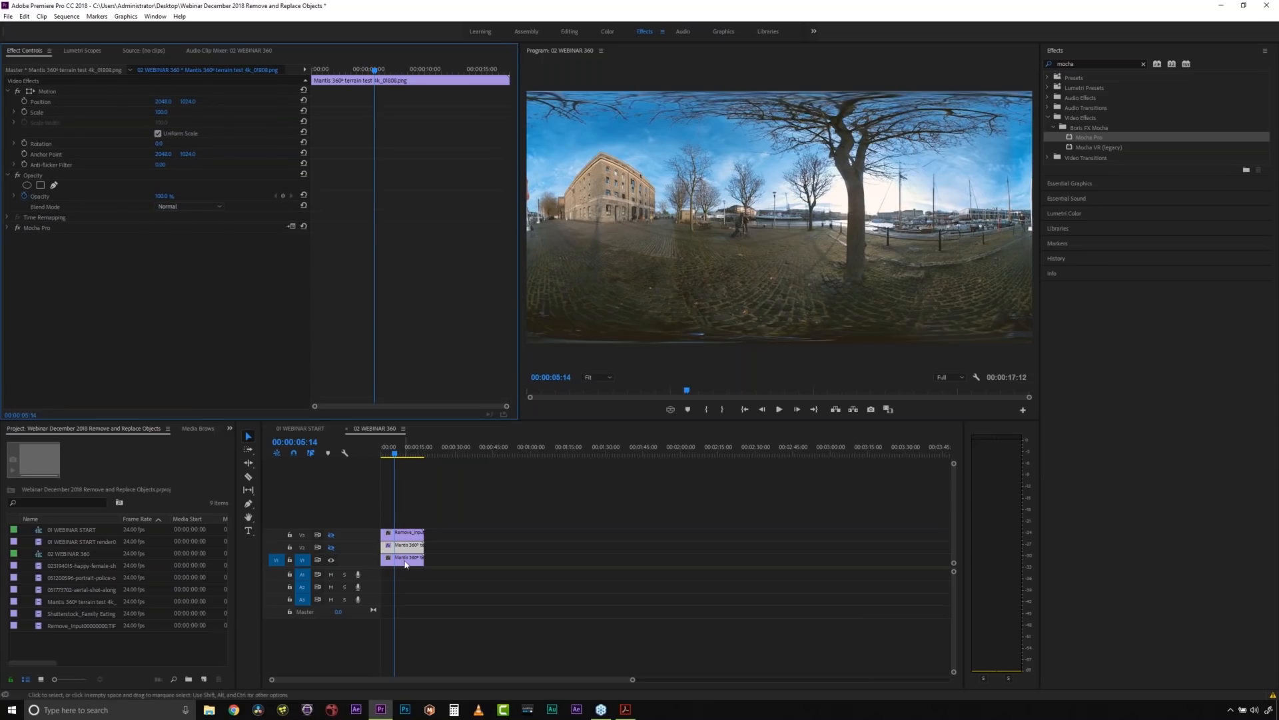
- Apply the Mocha Pro effect to the 360 clip on track V1 and set its Views option to 360 Mono
click(405, 563)
click(1070, 133)
click(1093, 146)
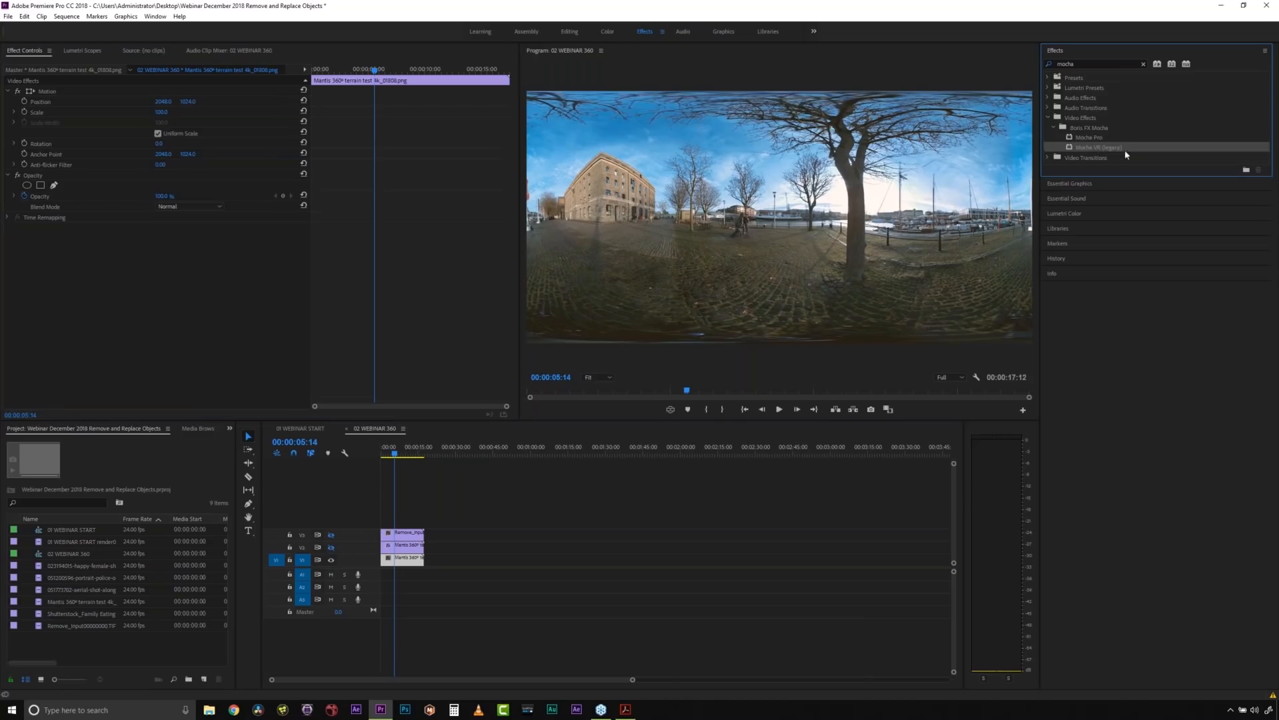
click(1091, 138)
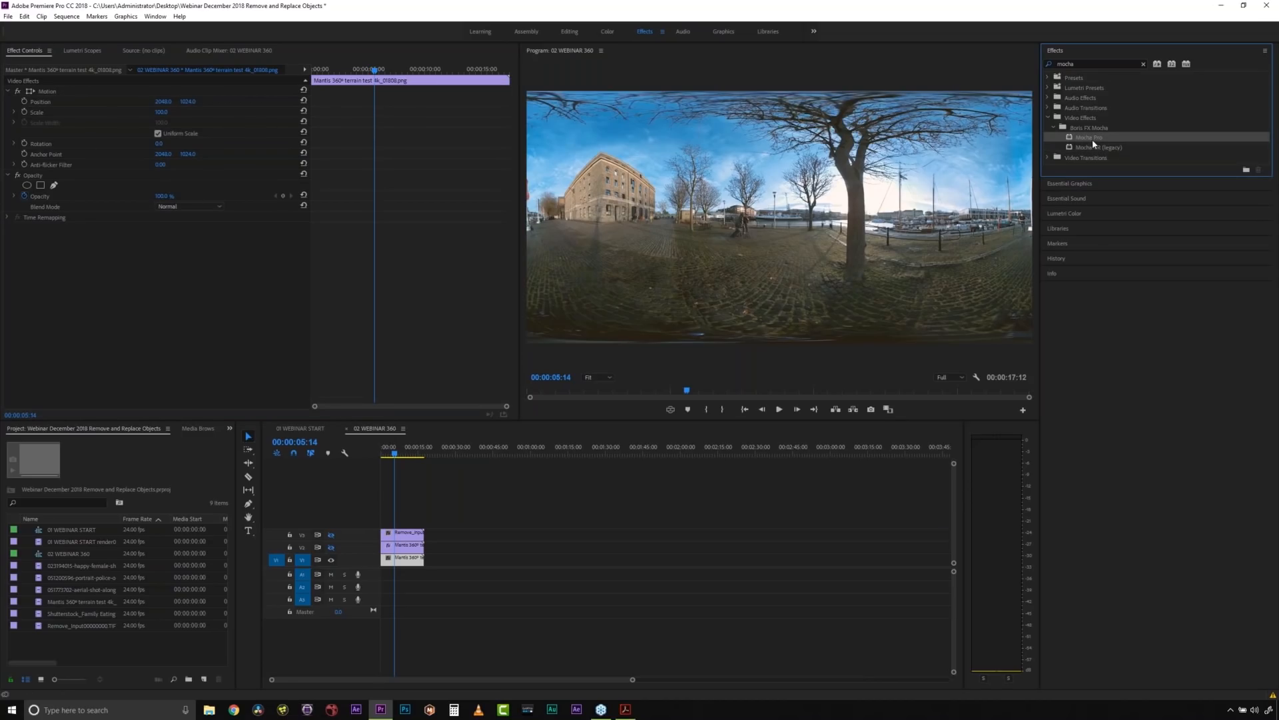
drag(1091, 138, 403, 553)
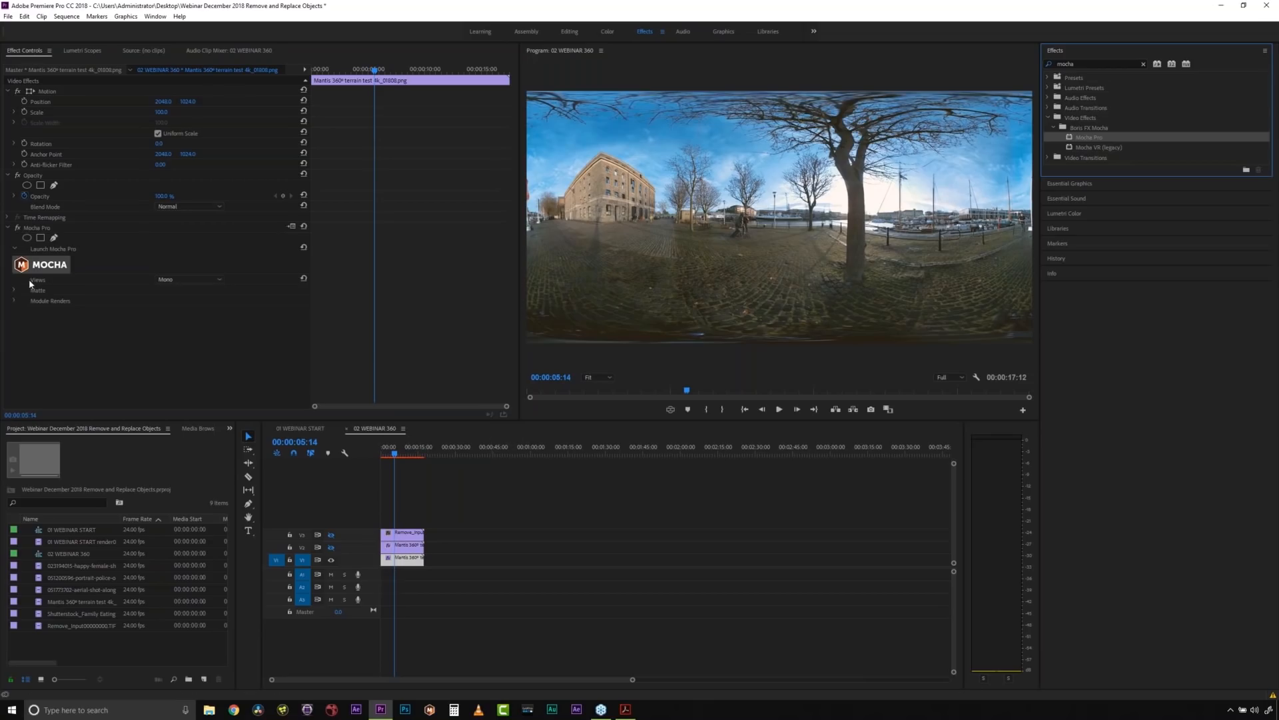
click(182, 279)
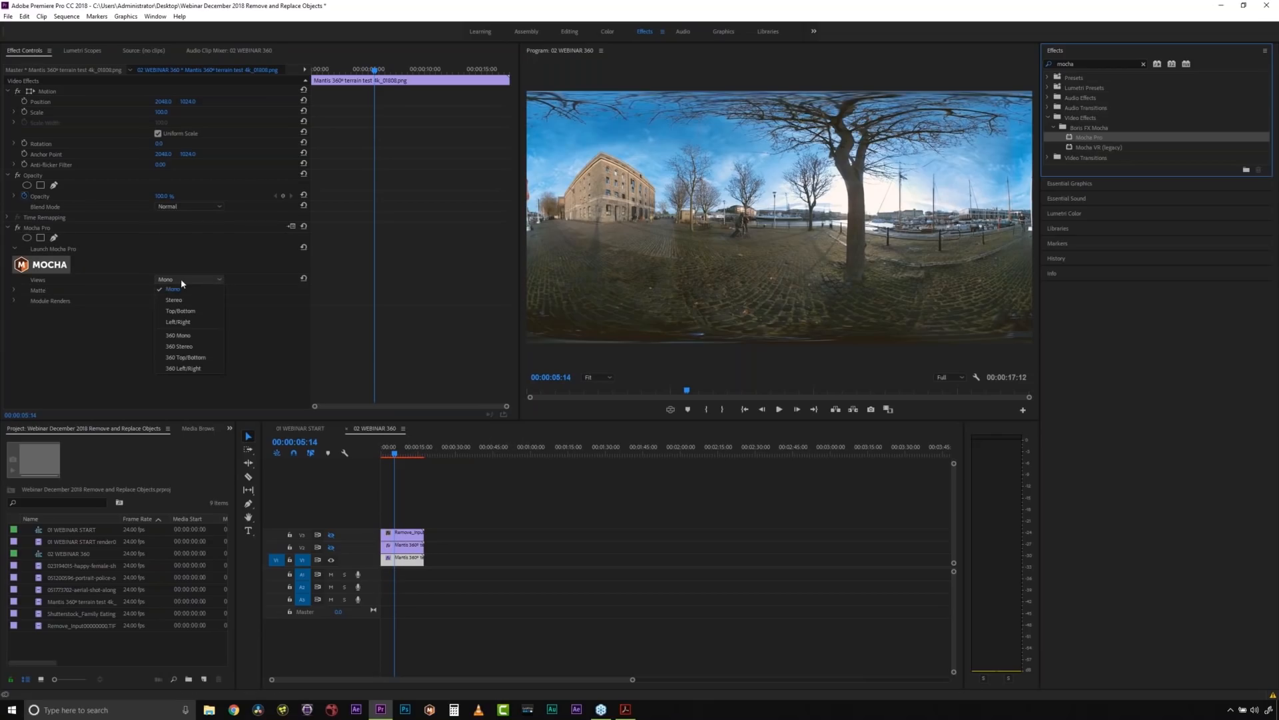
click(196, 337)
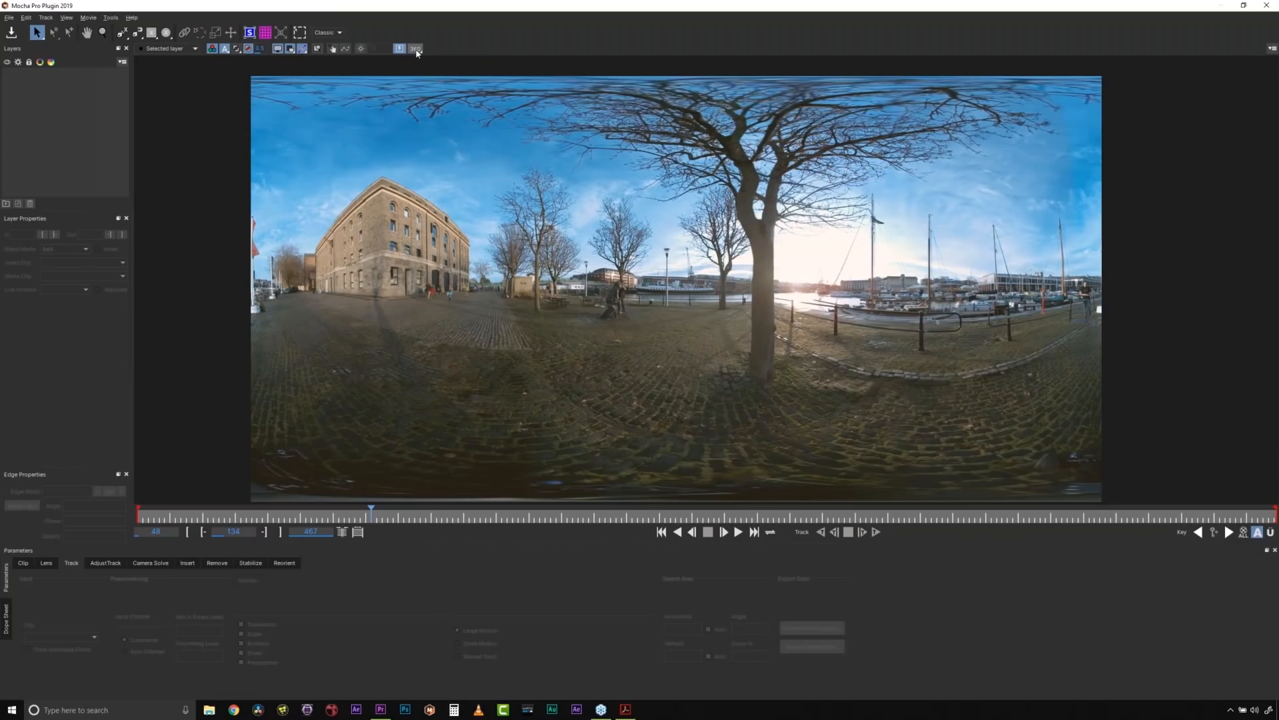
- In Mocha Pro, turn on the 360 viewing mode and aim the view straight down at the rover on the cobblestones
click(416, 51)
click(86, 32)
drag(457, 250, 524, 171)
click(415, 48)
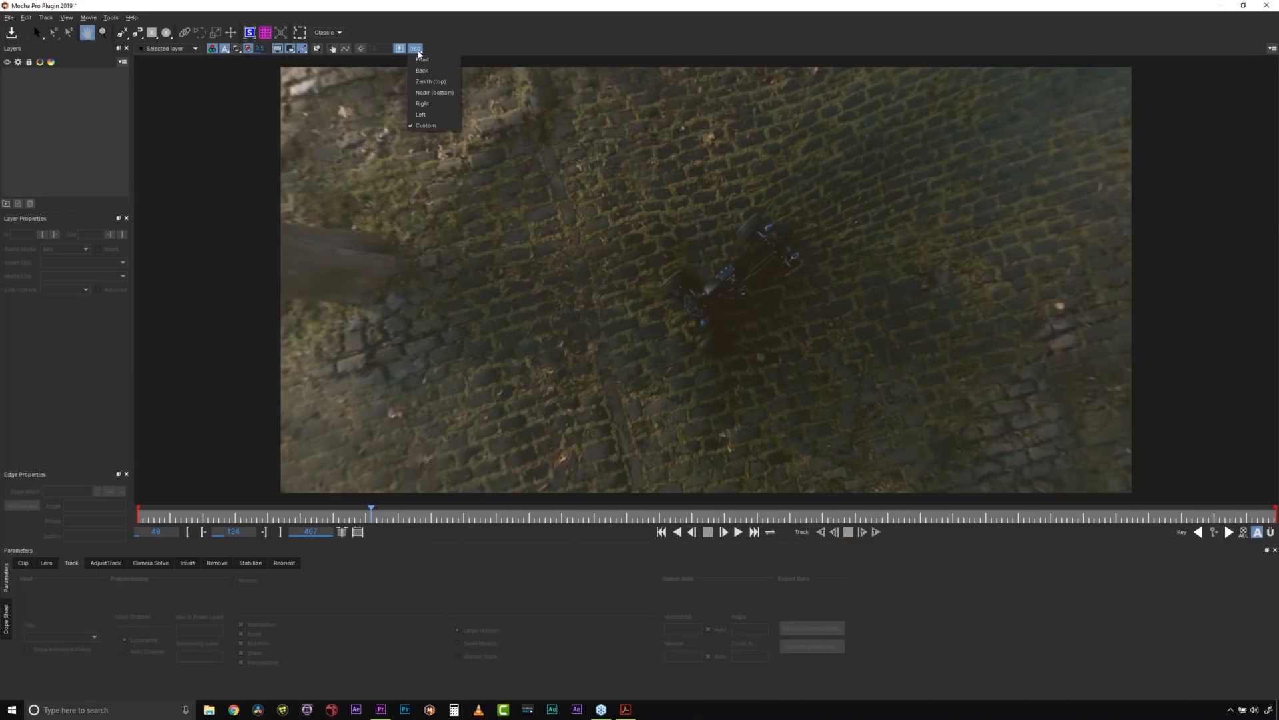
click(444, 98)
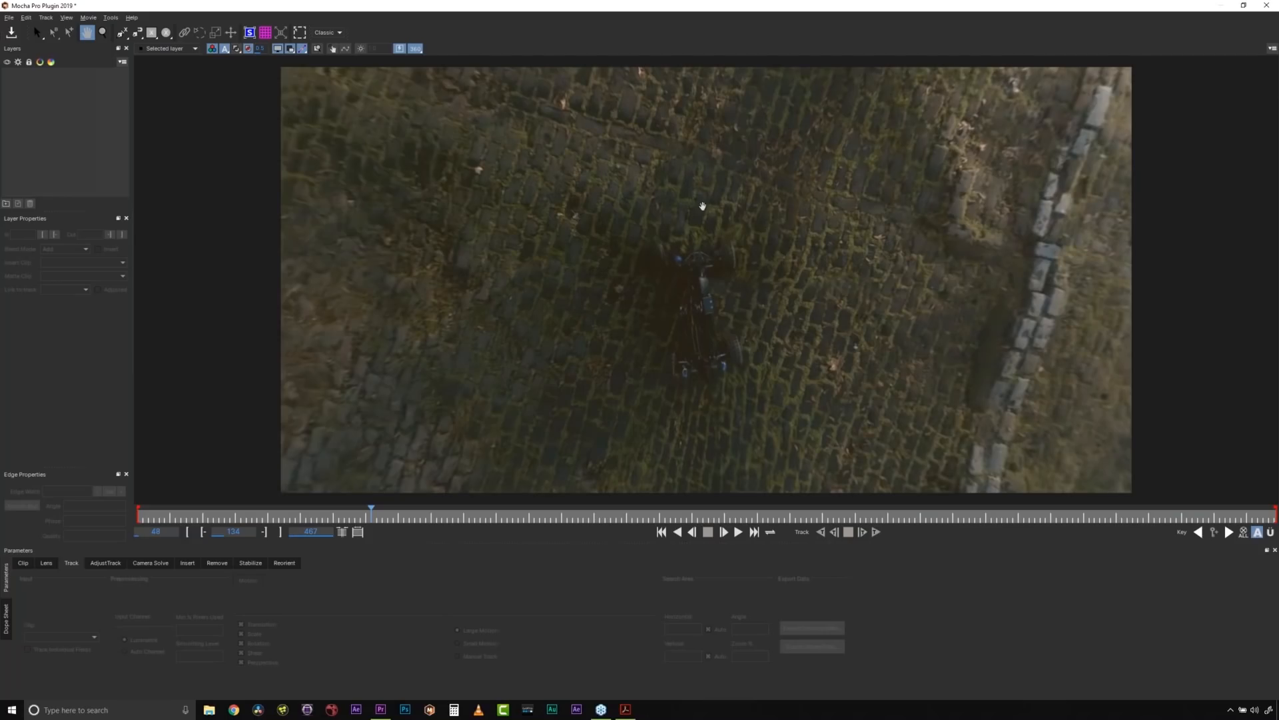
drag(696, 177, 743, 177)
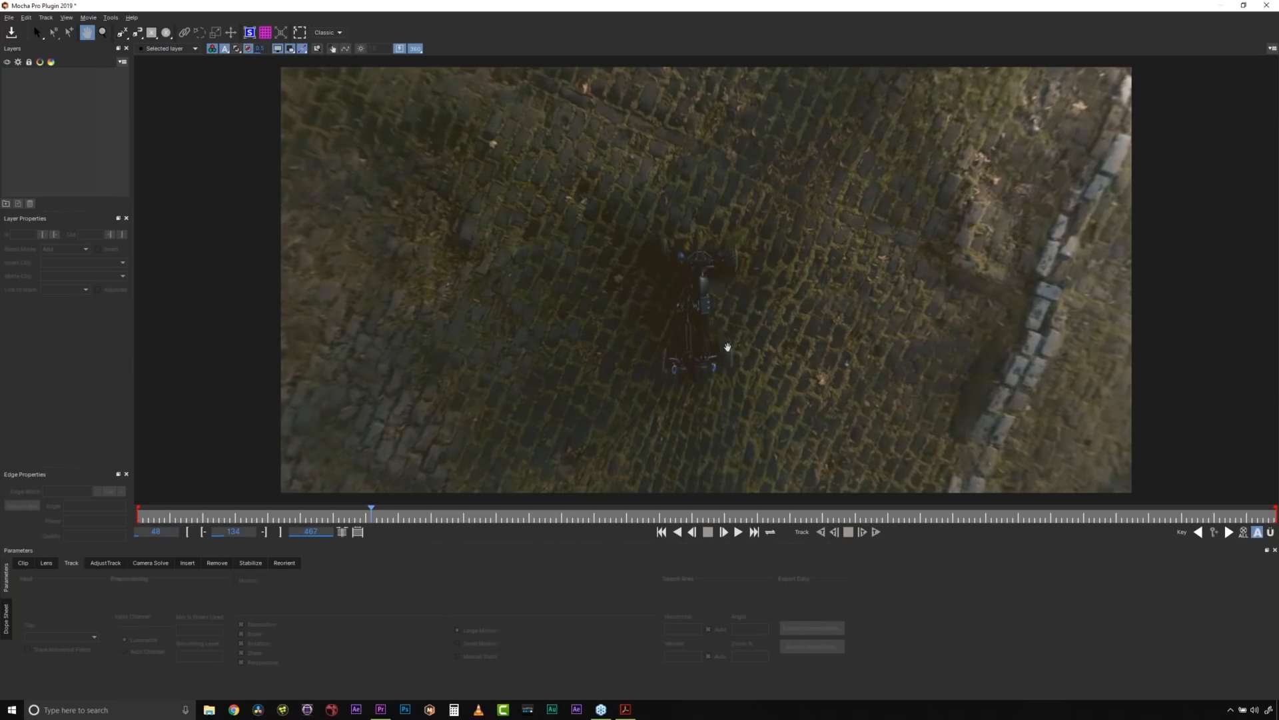
- Draw a loose rounded rectangular X-spline around the rover and its shadow at frame 134
click(123, 35)
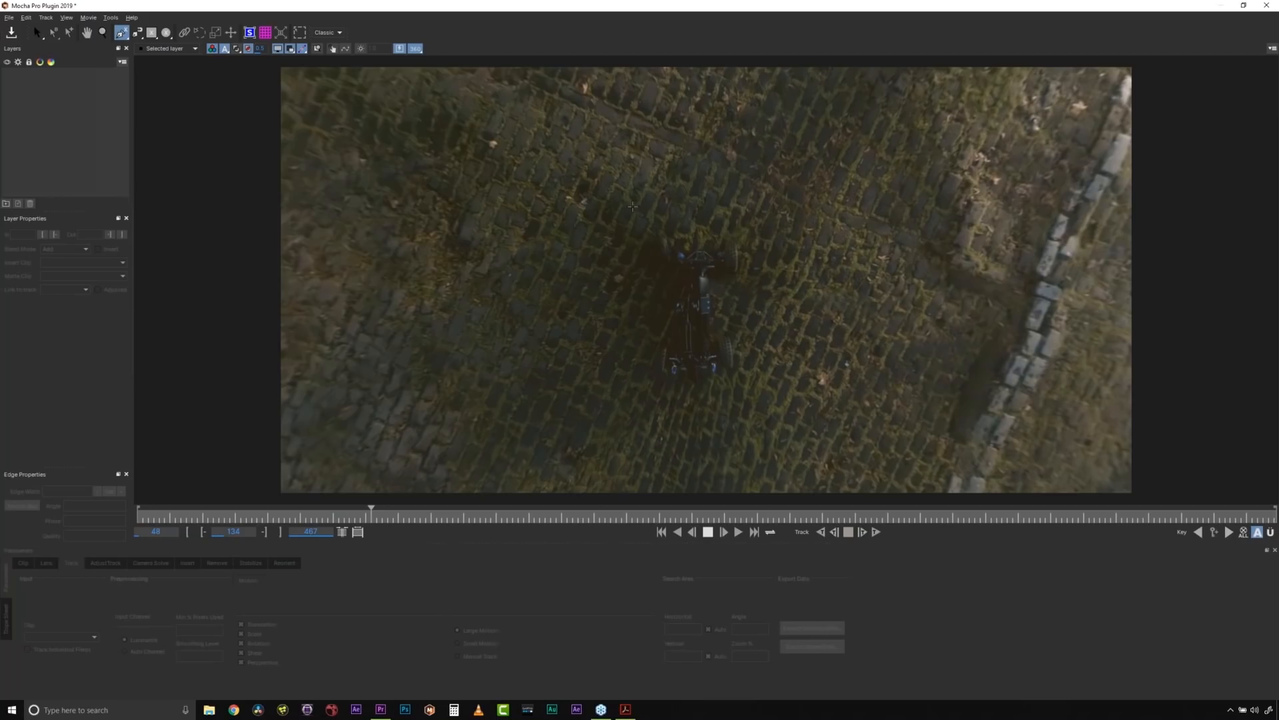
click(641, 208)
click(761, 208)
click(765, 313)
right_click(775, 352)
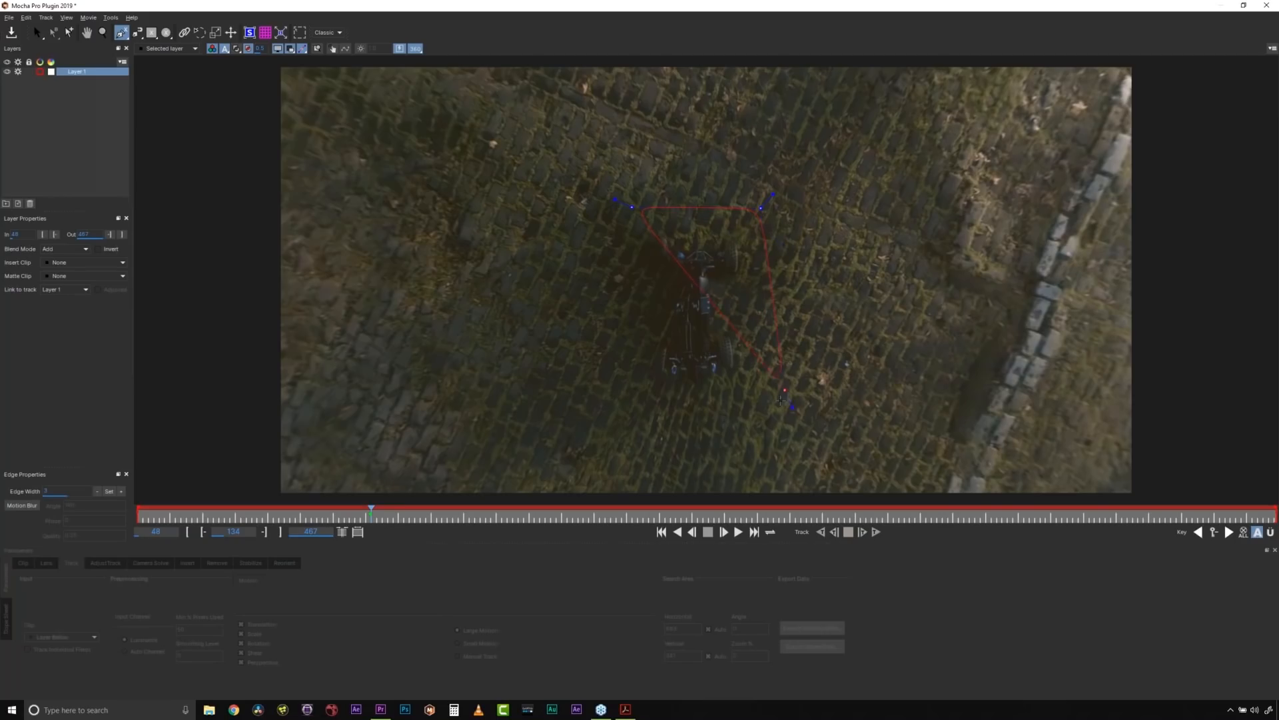
click(785, 415)
click(618, 416)
right_click(618, 415)
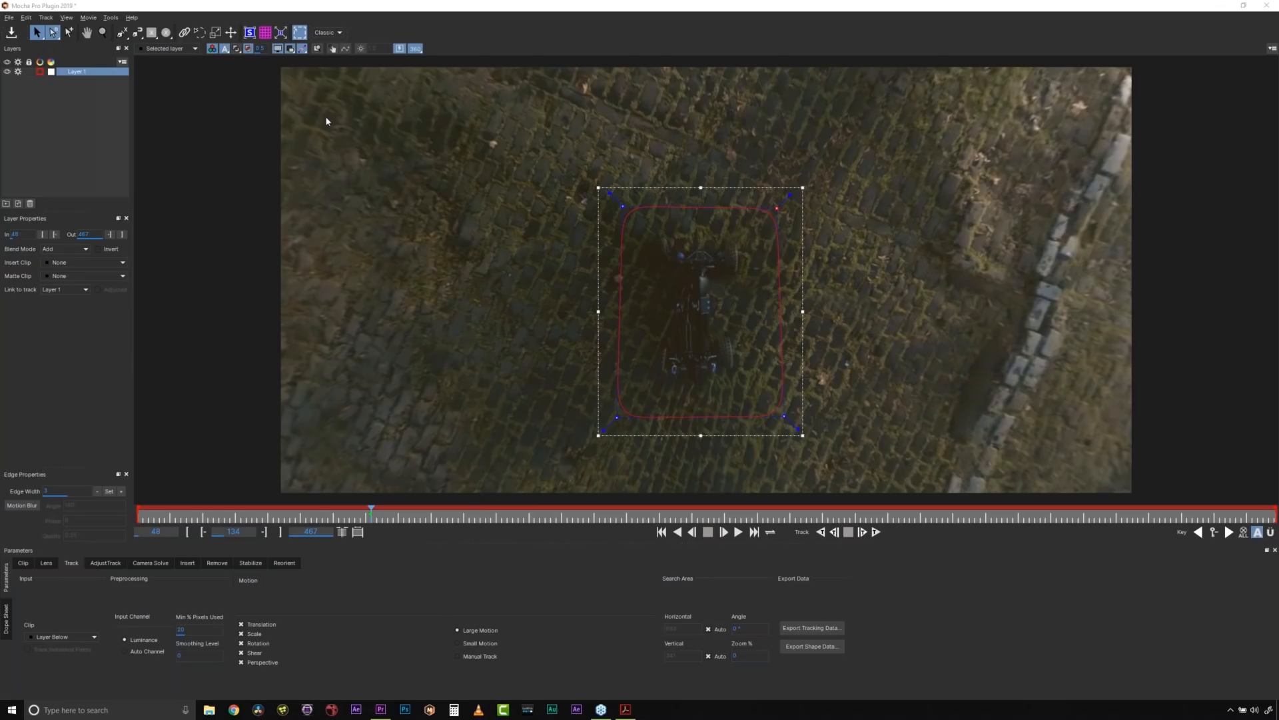
- Try a second X-spline that closely traces the rover's outline inside the first shape, and delete it
click(122, 32)
click(654, 228)
click(678, 232)
click(689, 240)
click(708, 242)
click(723, 228)
click(737, 232)
click(751, 238)
click(752, 277)
click(744, 338)
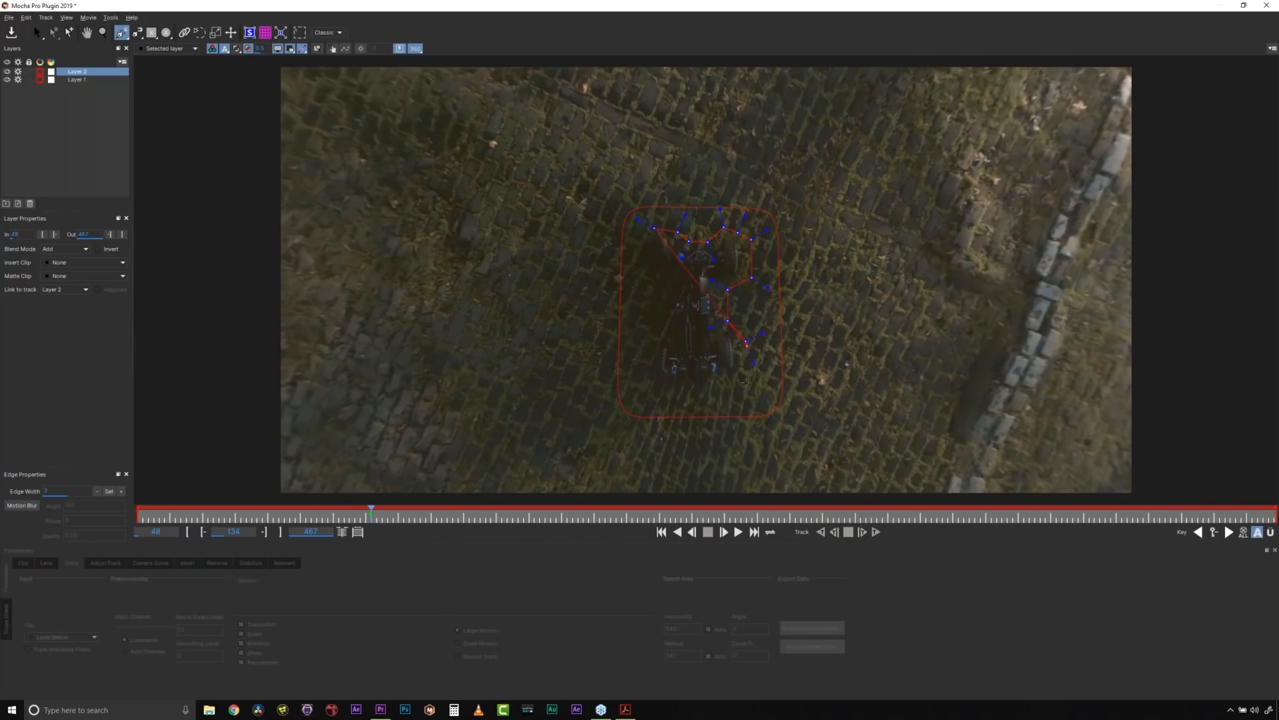
click(661, 383)
click(649, 362)
click(665, 321)
click(661, 279)
click(643, 269)
right_click(646, 254)
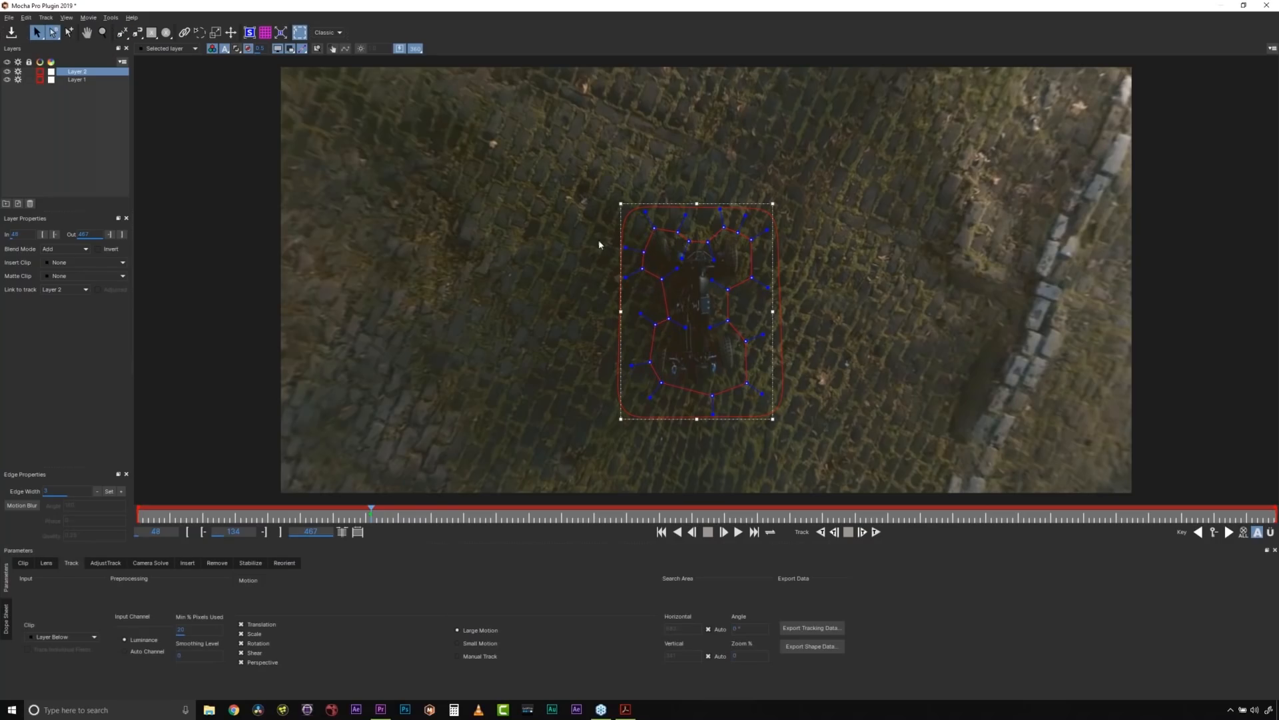
drag(600, 173, 803, 418)
key(Delete)
- Rename the layer around the rover as REMOVE
click(104, 33)
drag(719, 300, 691, 292)
key(x)
key(z)
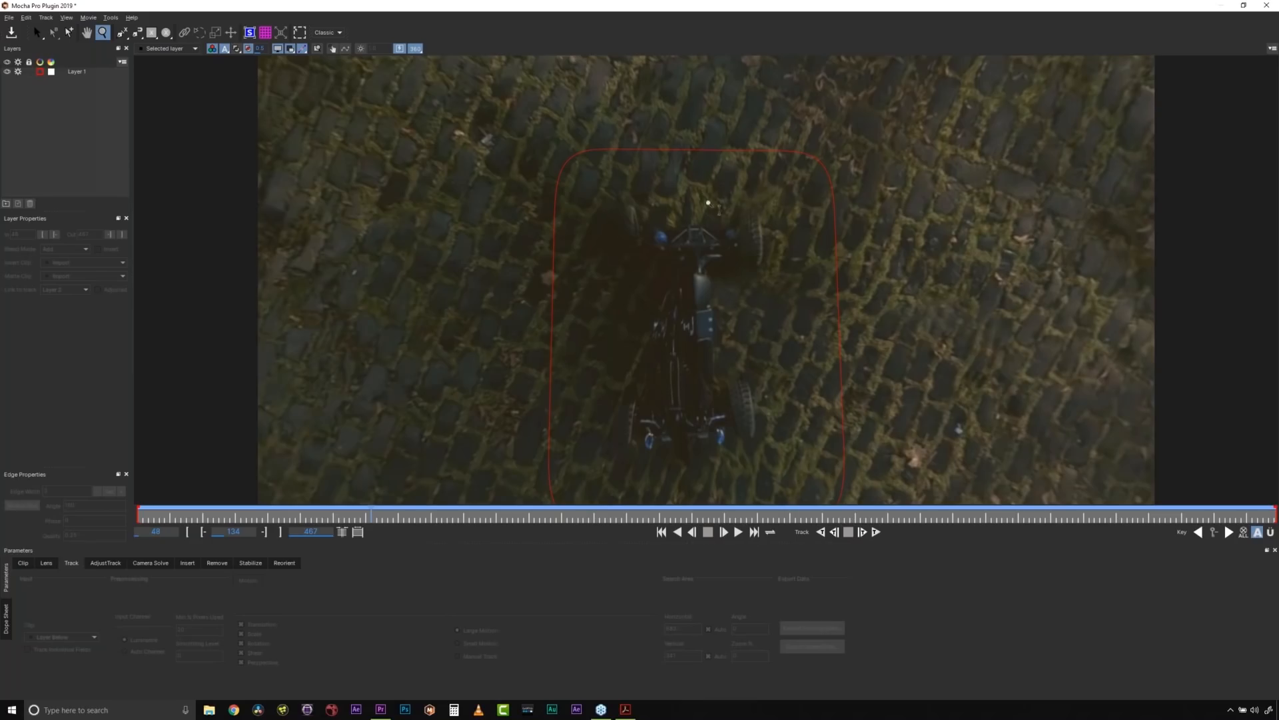
drag(717, 244, 702, 315)
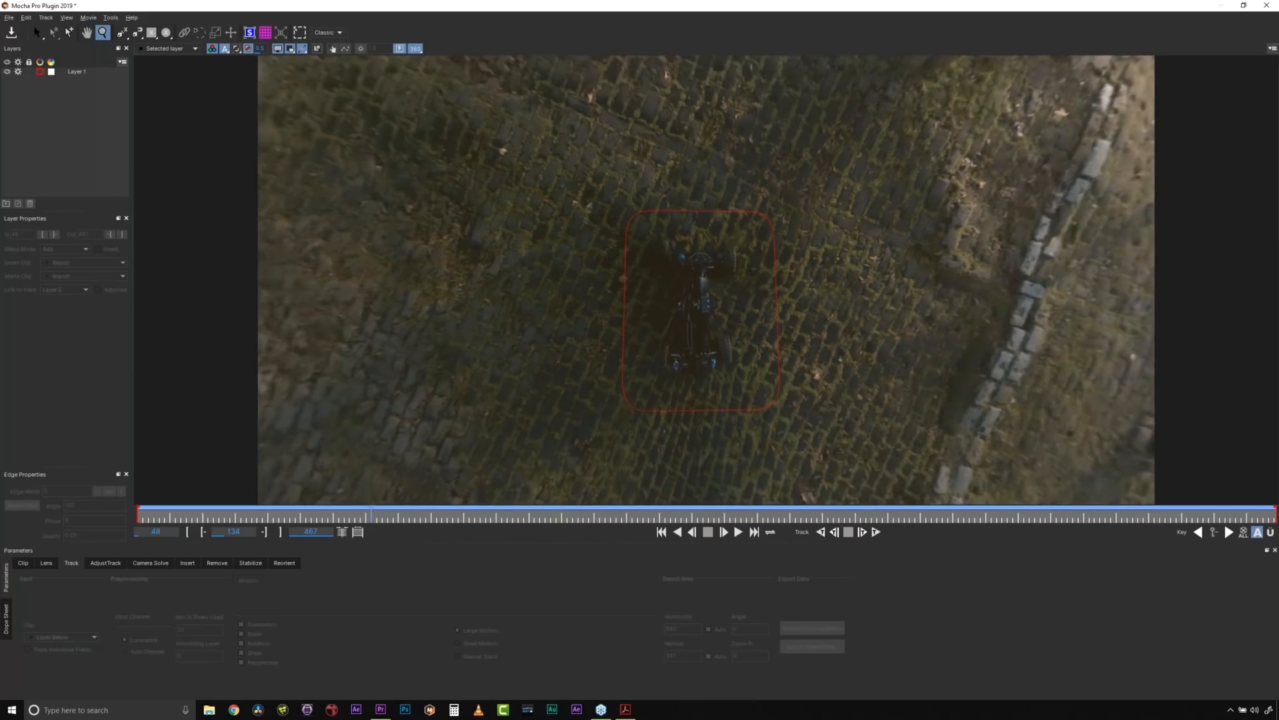
click(98, 70)
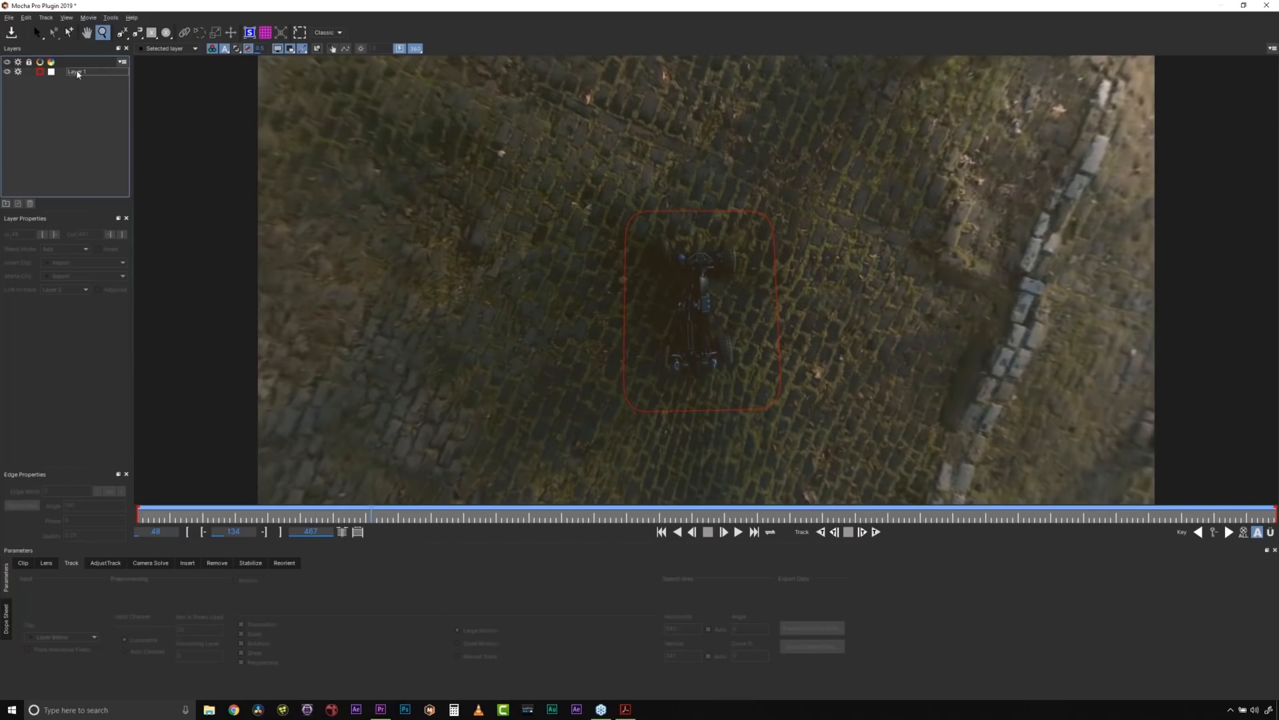
text(REMOVE)
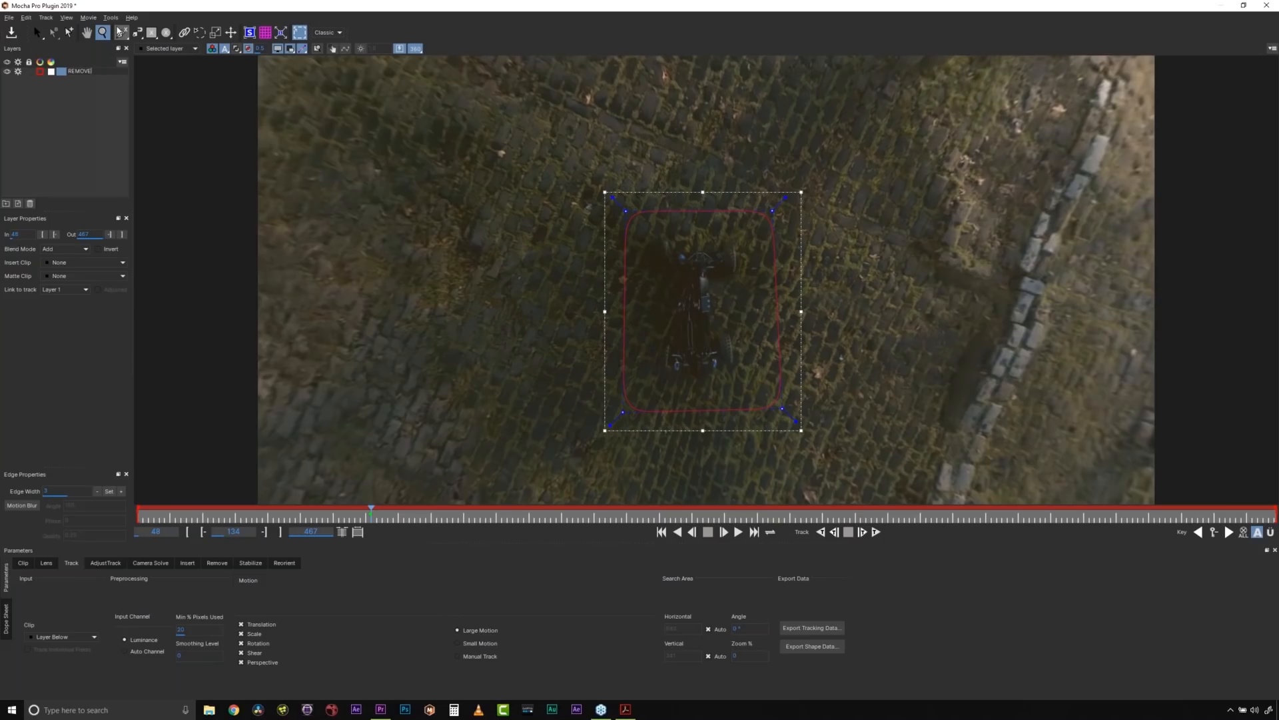
- Draw a larger rectangular X-spline on the cobblestones that encloses the REMOVE shape around the rover at frame 134
click(121, 32)
click(577, 156)
click(802, 158)
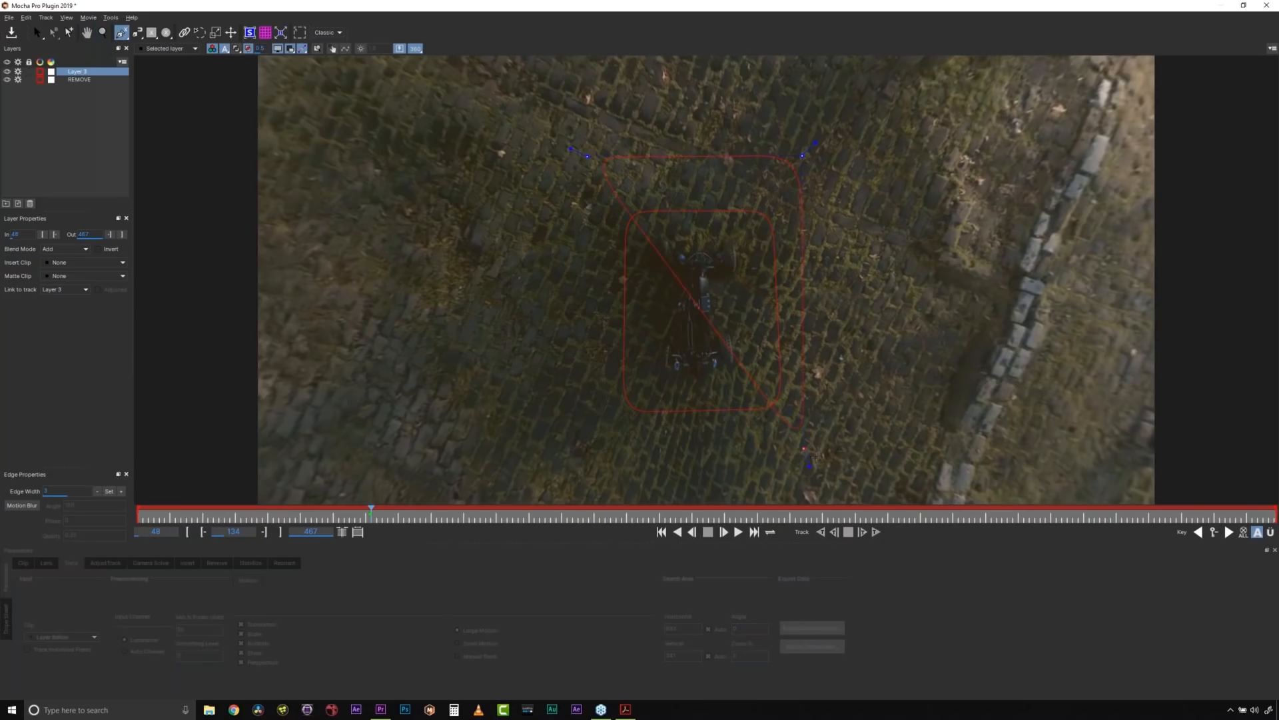
drag(576, 478, 571, 478)
right_click(571, 479)
- Rename the outer layer as BG and move it below the REMOVE layer in the layer stack
click(79, 79)
double_click(78, 72)
text(BG)
key(Return)
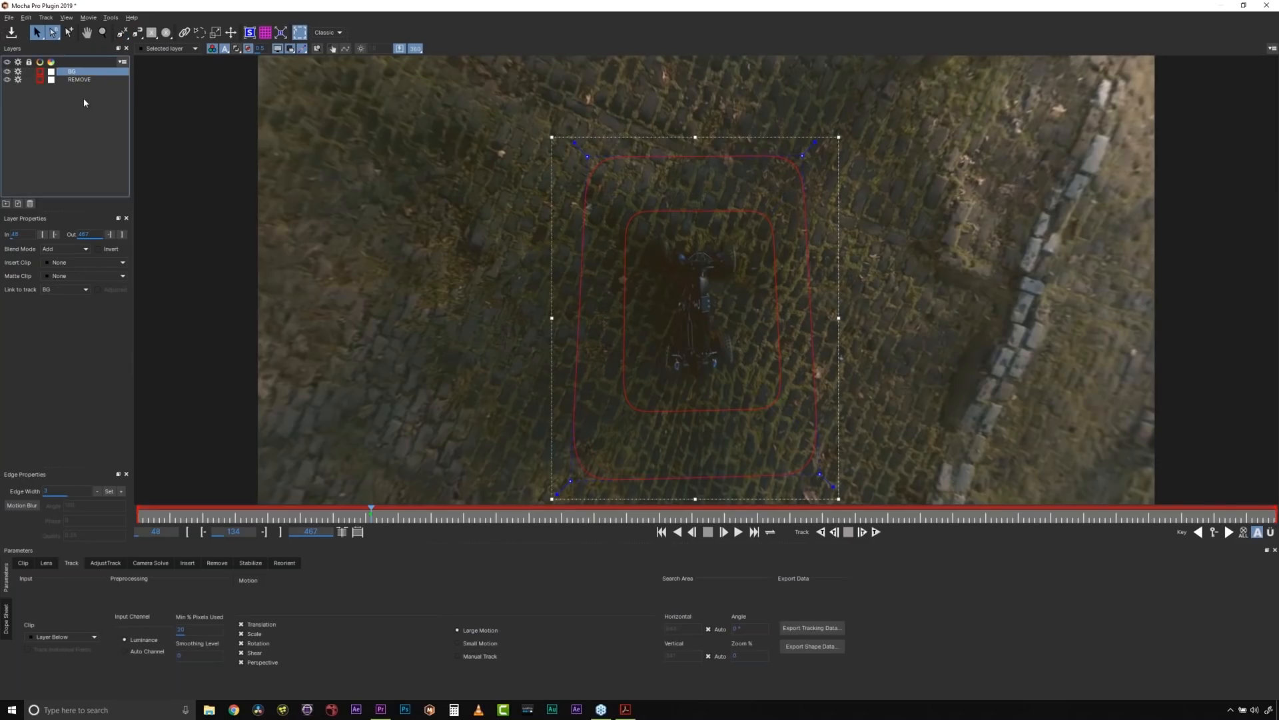
drag(80, 71, 80, 84)
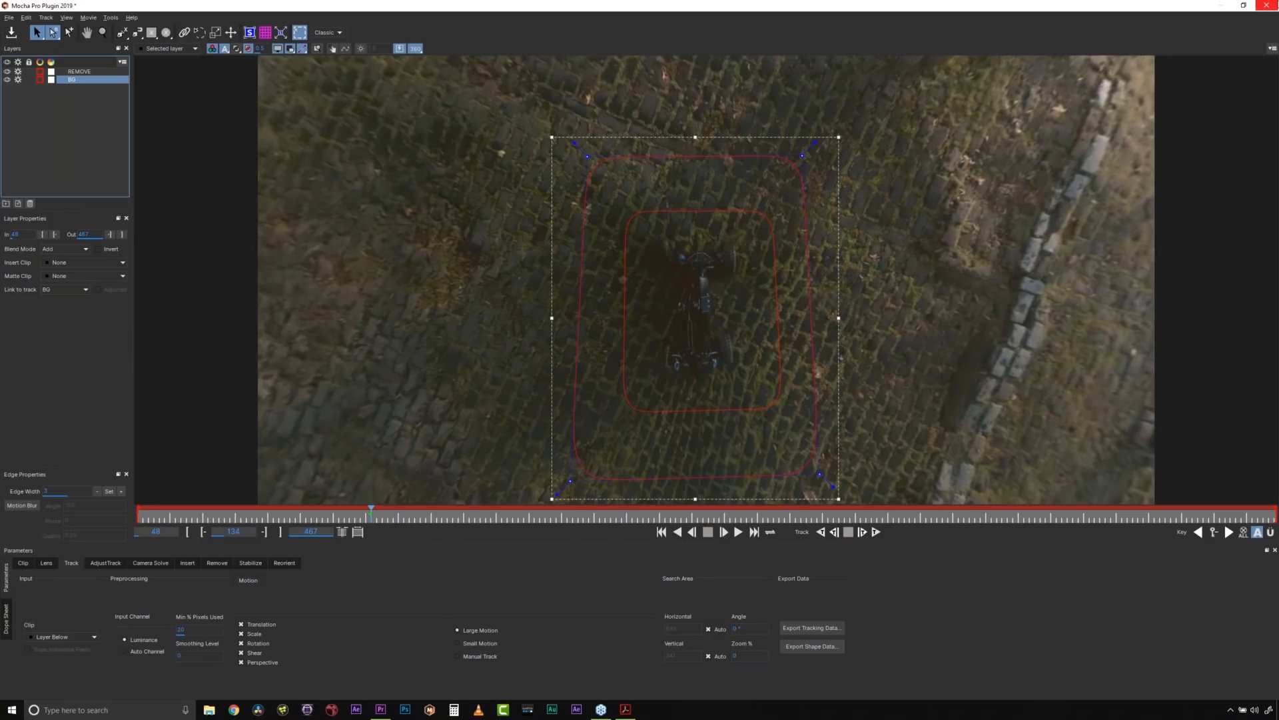
- Close Mocha Pro without saving the changes, and relaunch it from Premiere Pro with the prepared project containing the ROVER and BG layers
click(1275, 6)
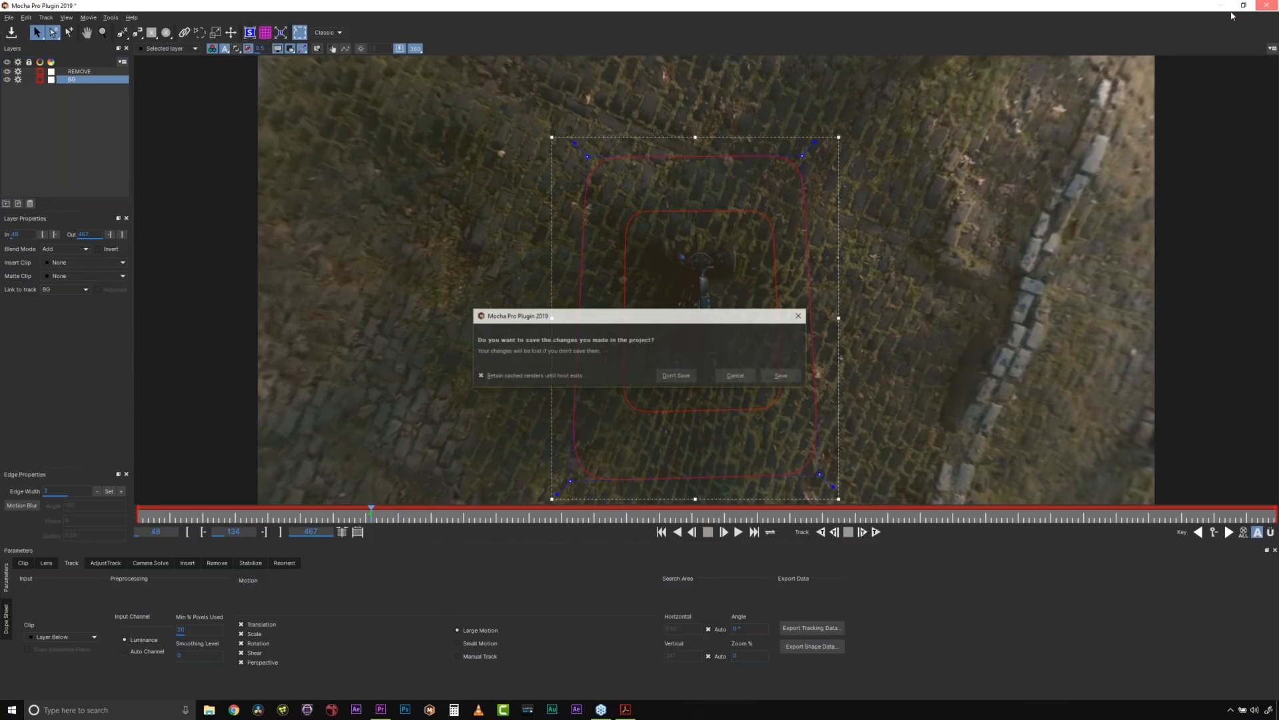
click(661, 375)
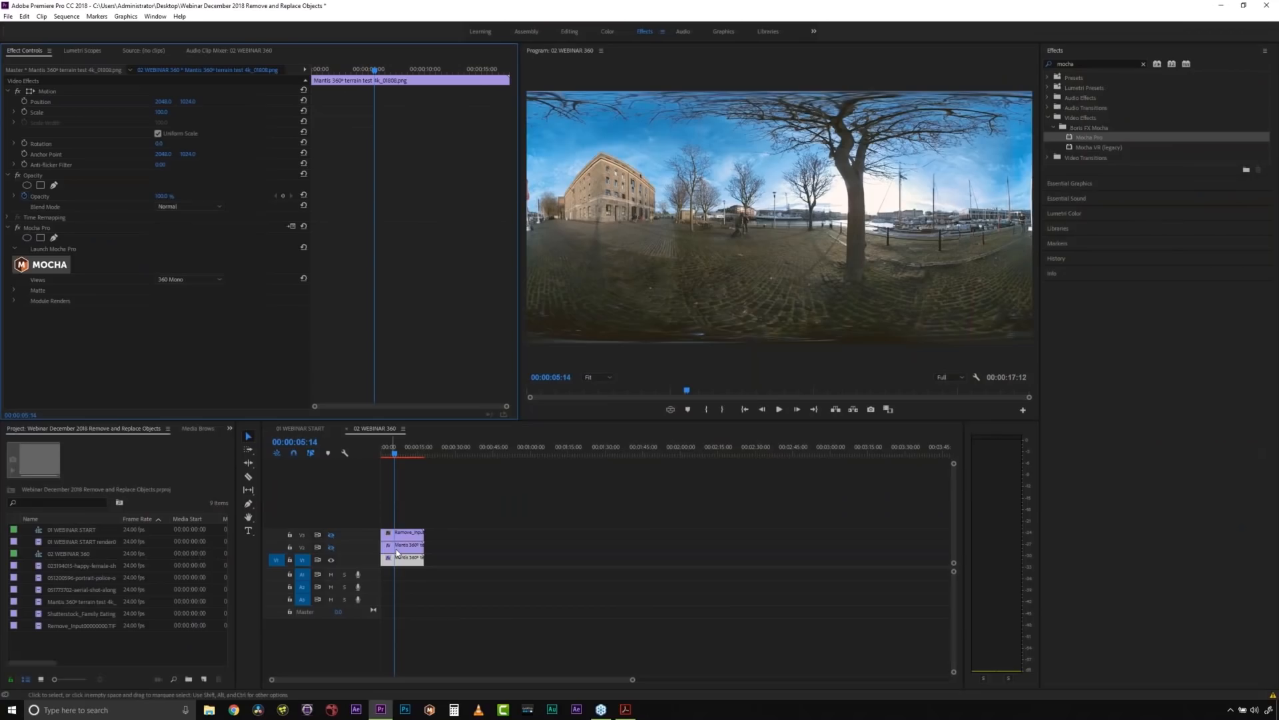
click(92, 262)
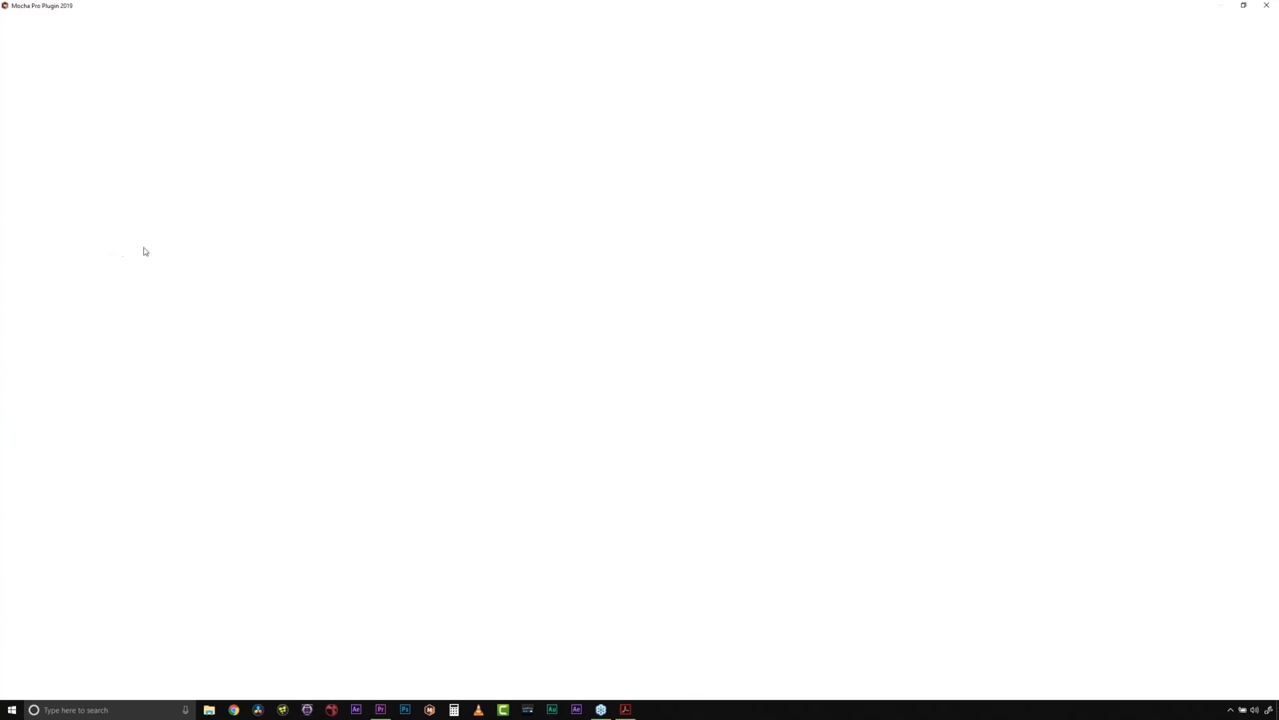
click(661, 191)
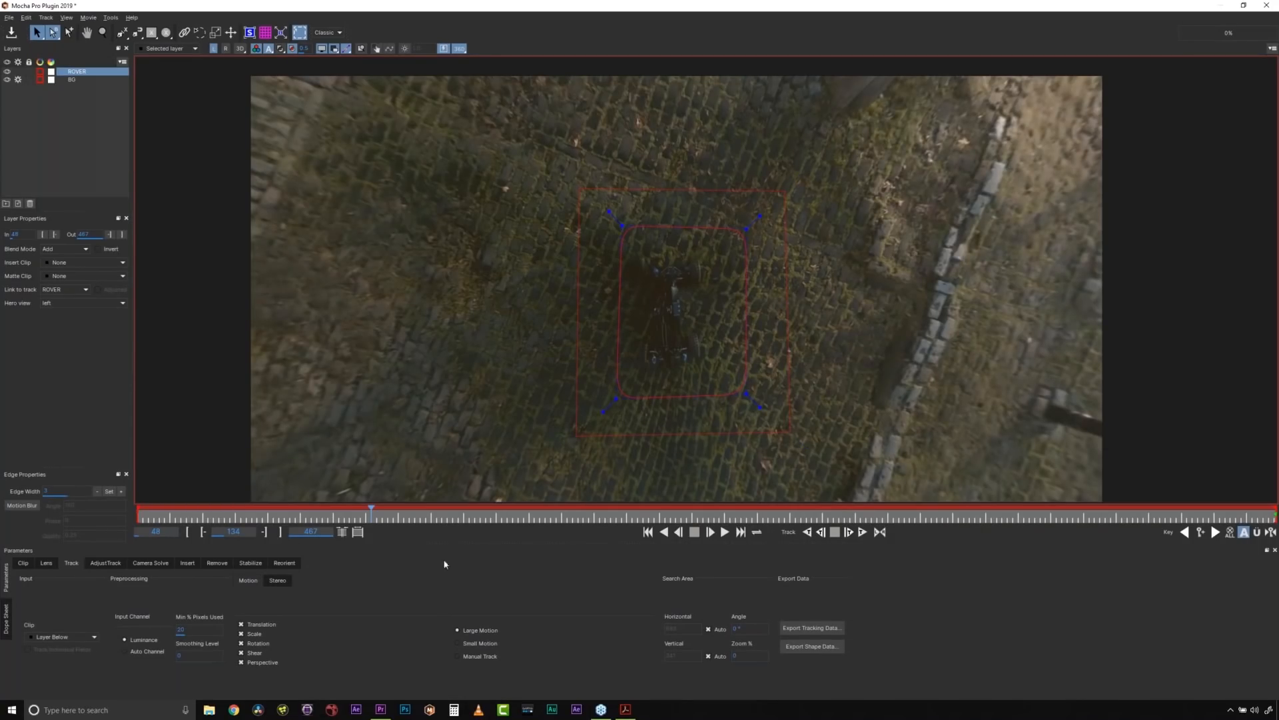
drag(50, 504, 40, 477)
- Select the BG layer and examine its track in the flat equirectangular view, moving to frame 390
click(72, 80)
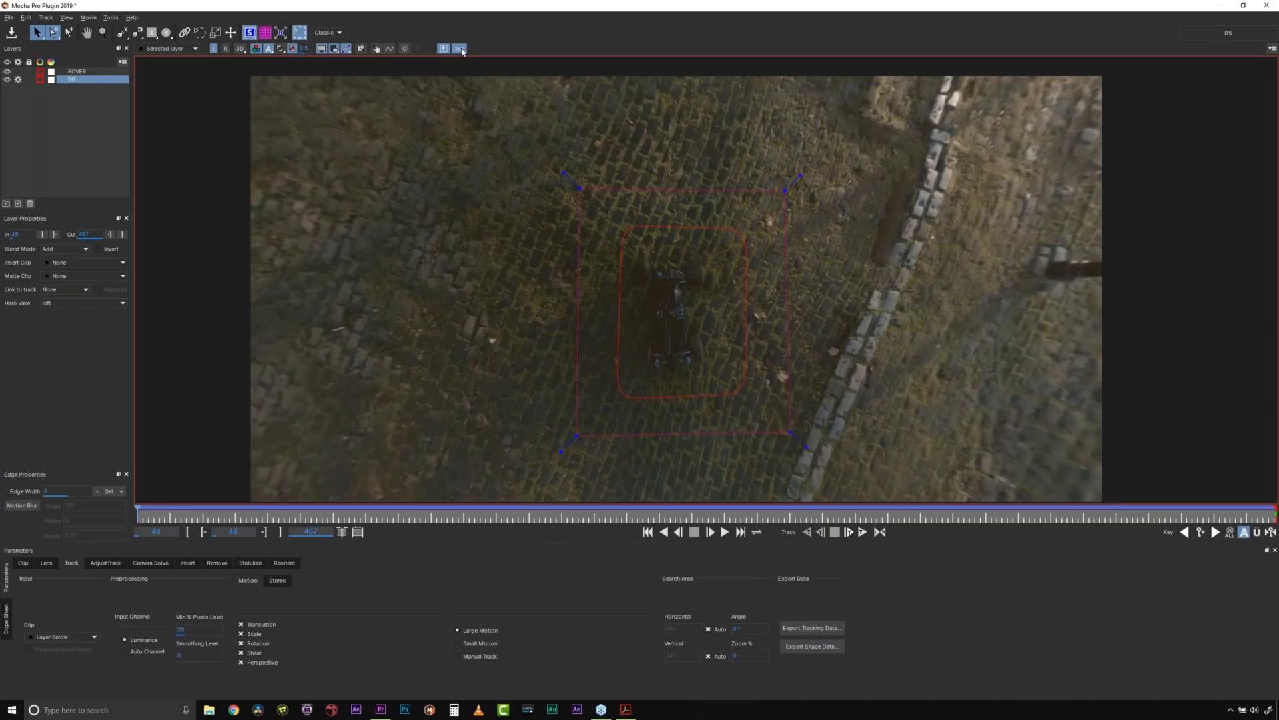
click(461, 48)
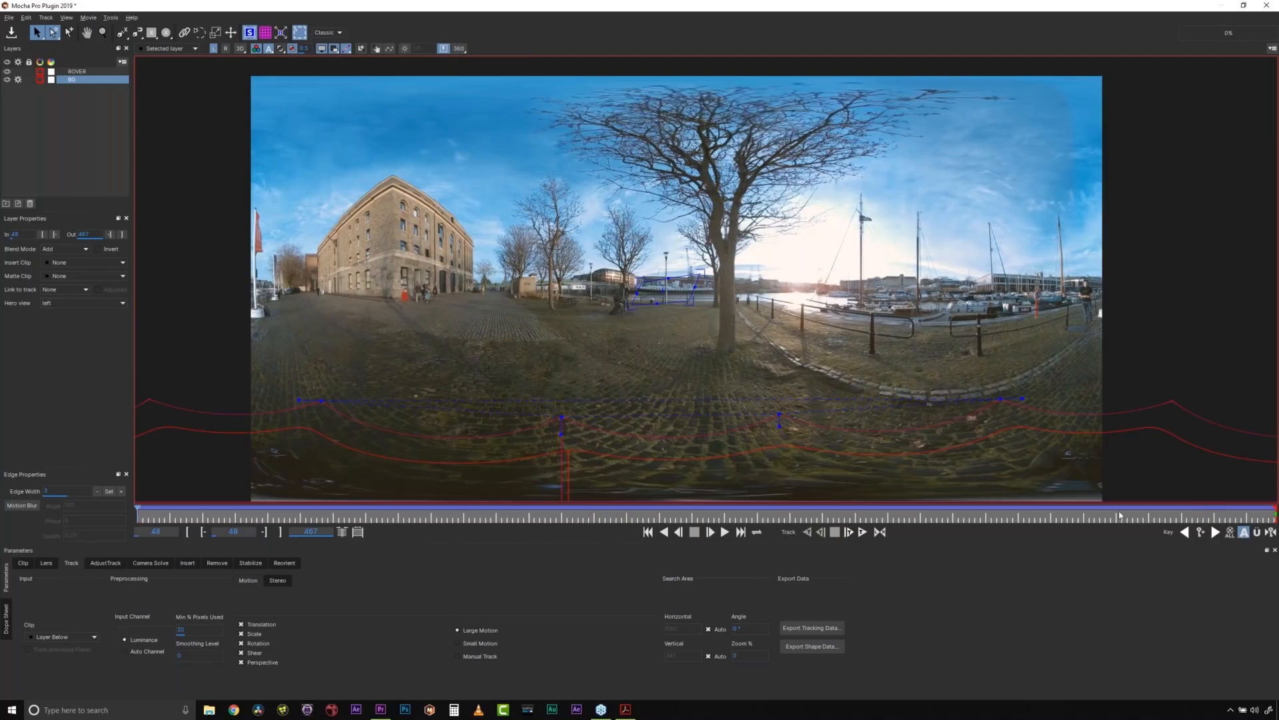
click(1171, 519)
mouse_move(1171, 519)
mouse_down()
mouse_move(1275, 519)
mouse_move(605, 516)
mouse_move(1170, 508)
mouse_move(910, 507)
mouse_move(1067, 508)
mouse_up()
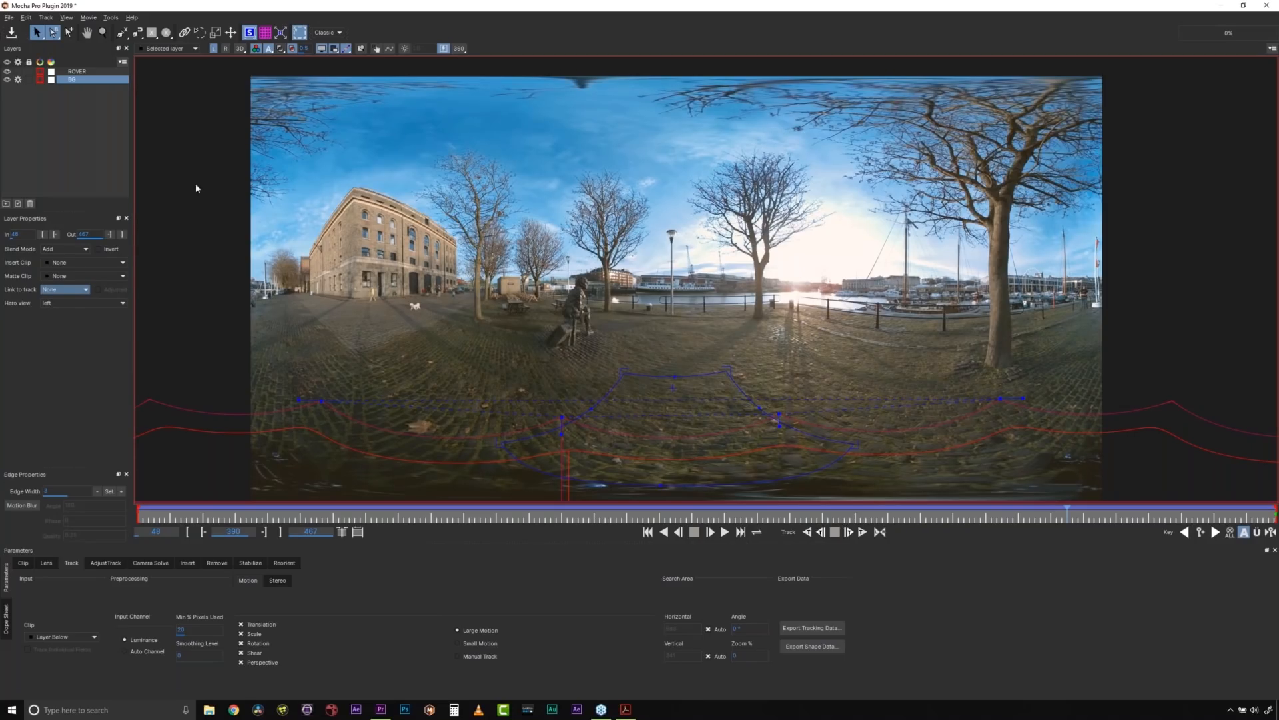
- Show the BG layer's matte and planar grid, and scrub the track to examine it, stopping at frame 385
click(283, 49)
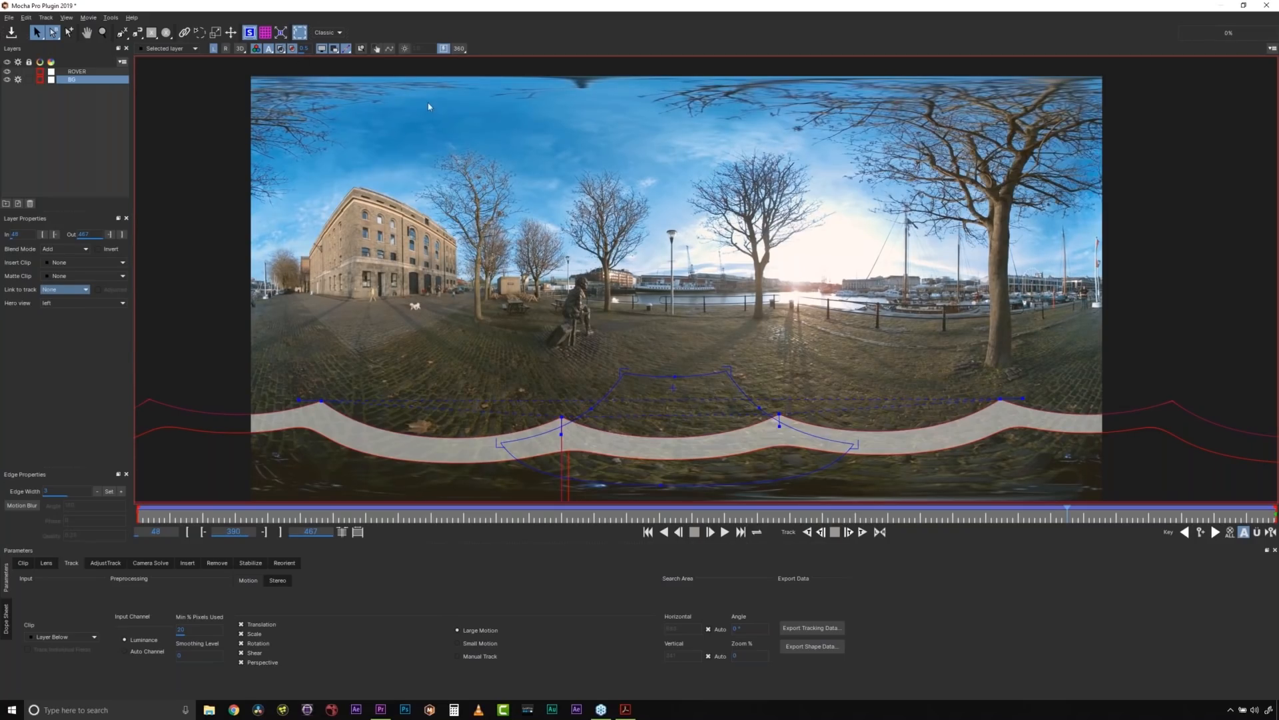
click(267, 33)
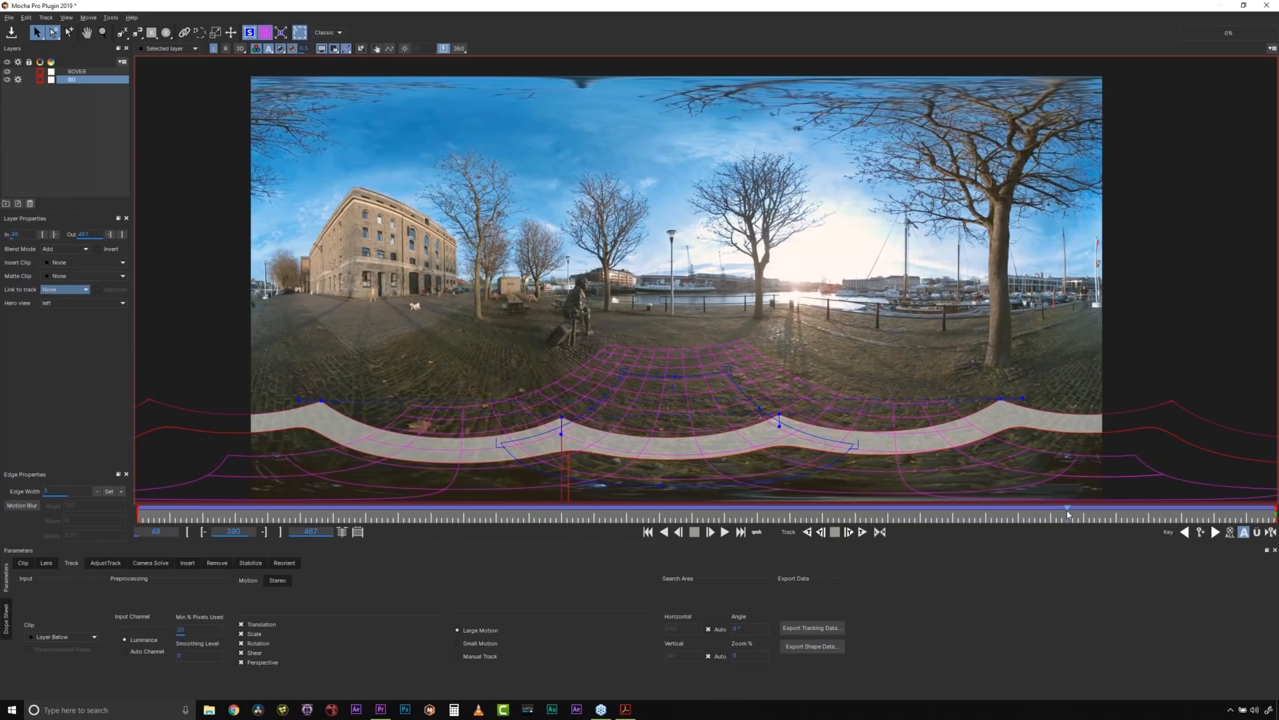
click(1068, 515)
click(1067, 514)
drag(1120, 514, 985, 512)
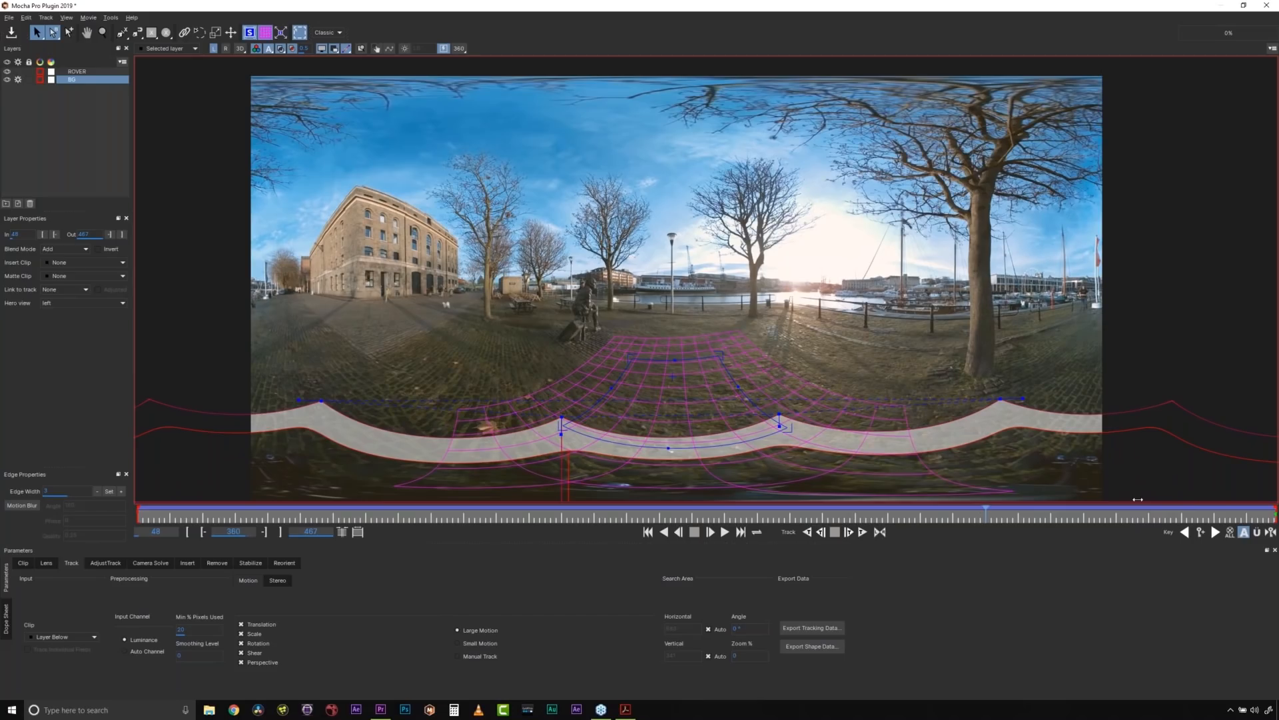
drag(1138, 499, 1052, 499)
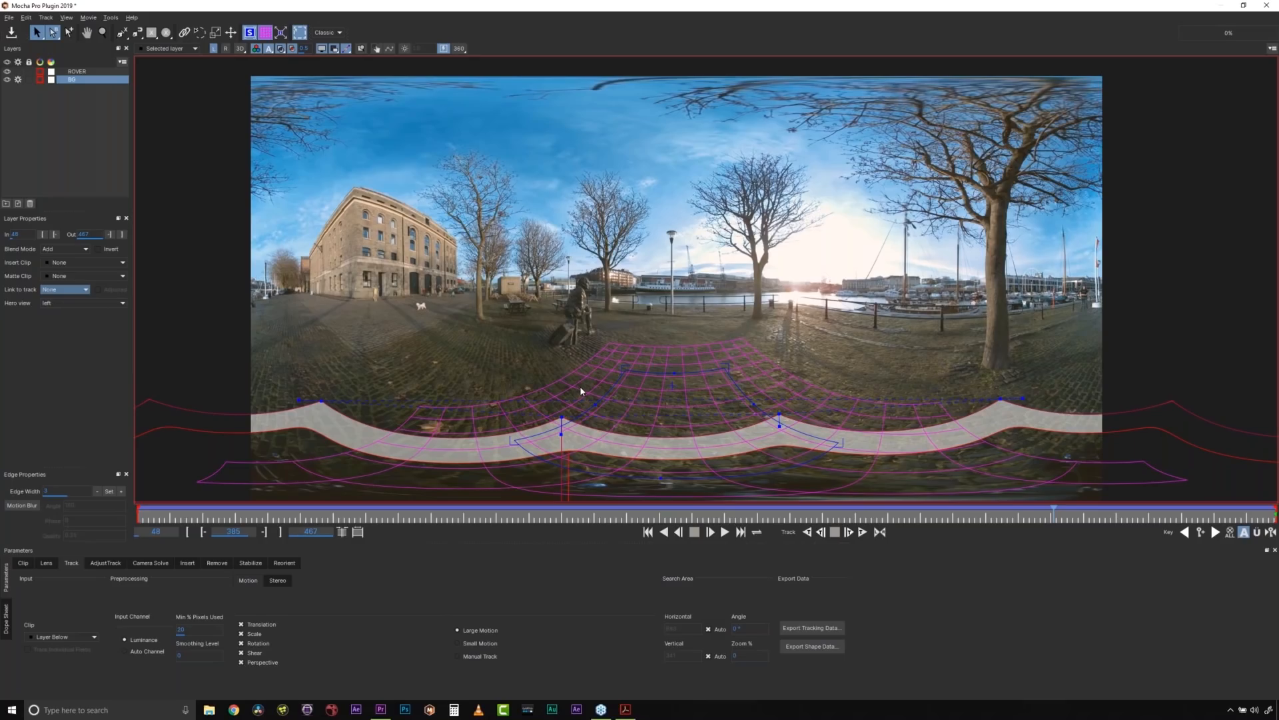
- Select the ROVER layer, turn off the matte display, and open the Remove module's settings
click(93, 74)
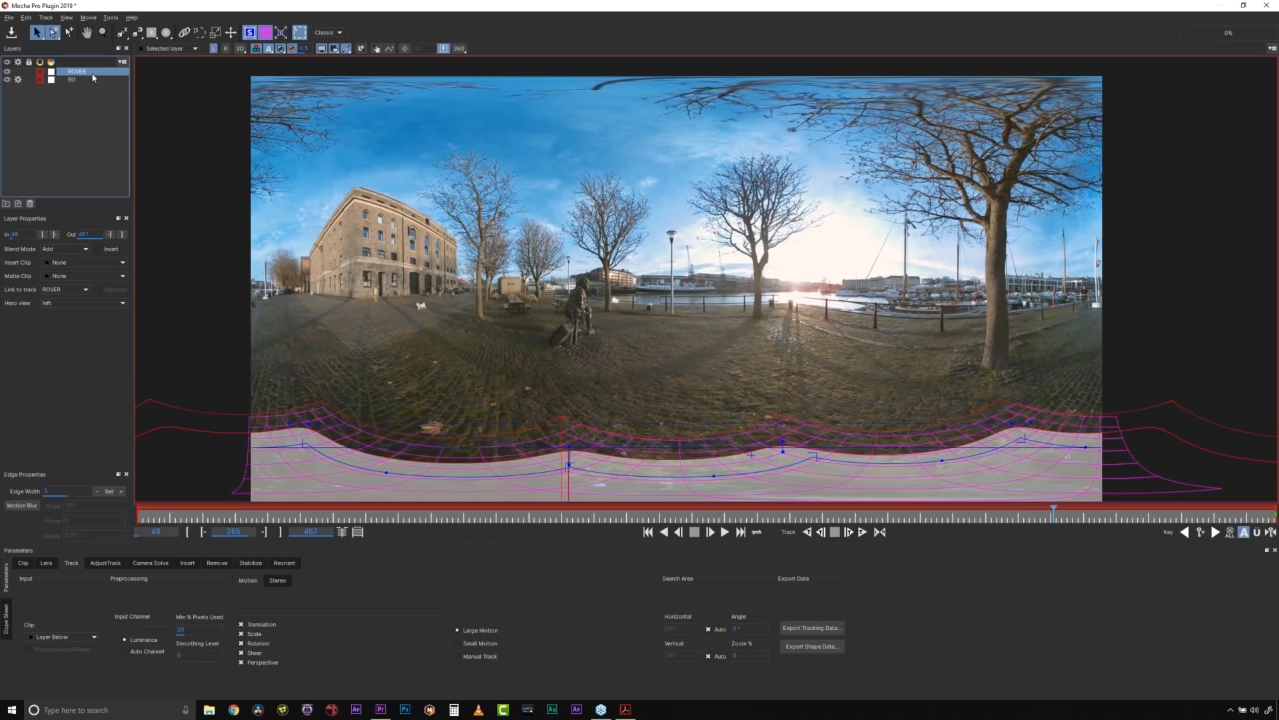
click(280, 49)
click(280, 49)
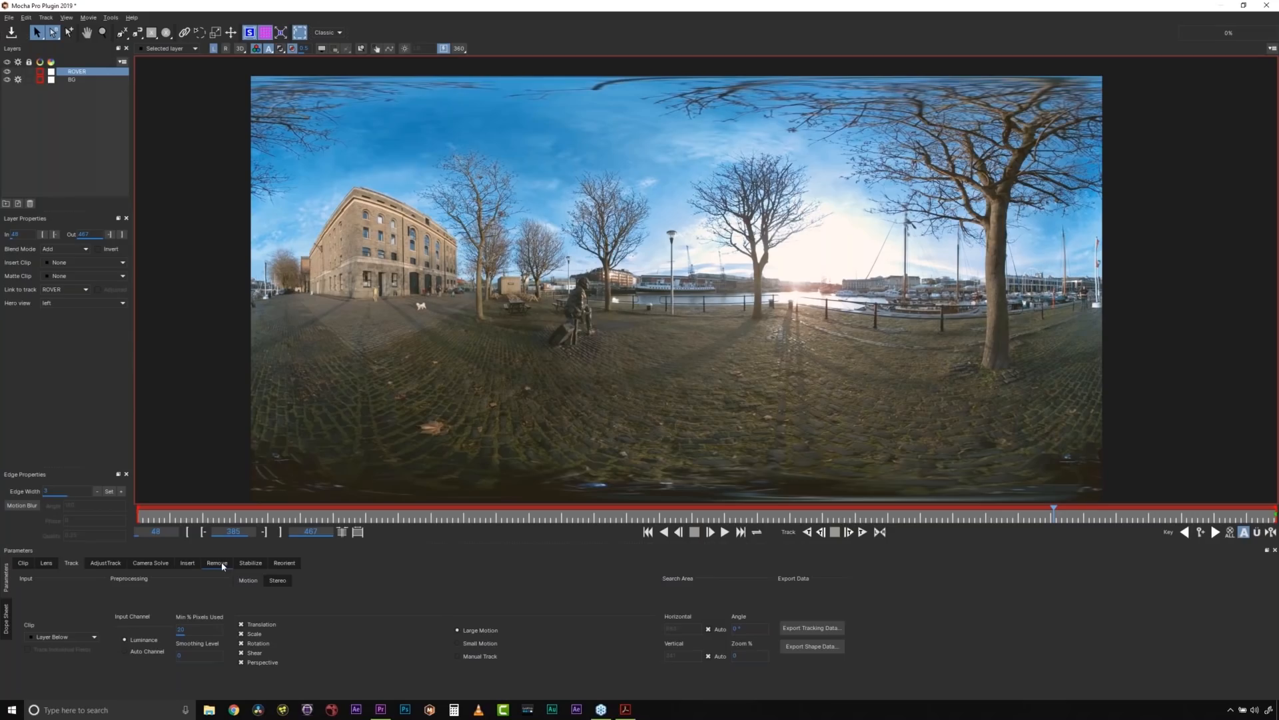
click(221, 564)
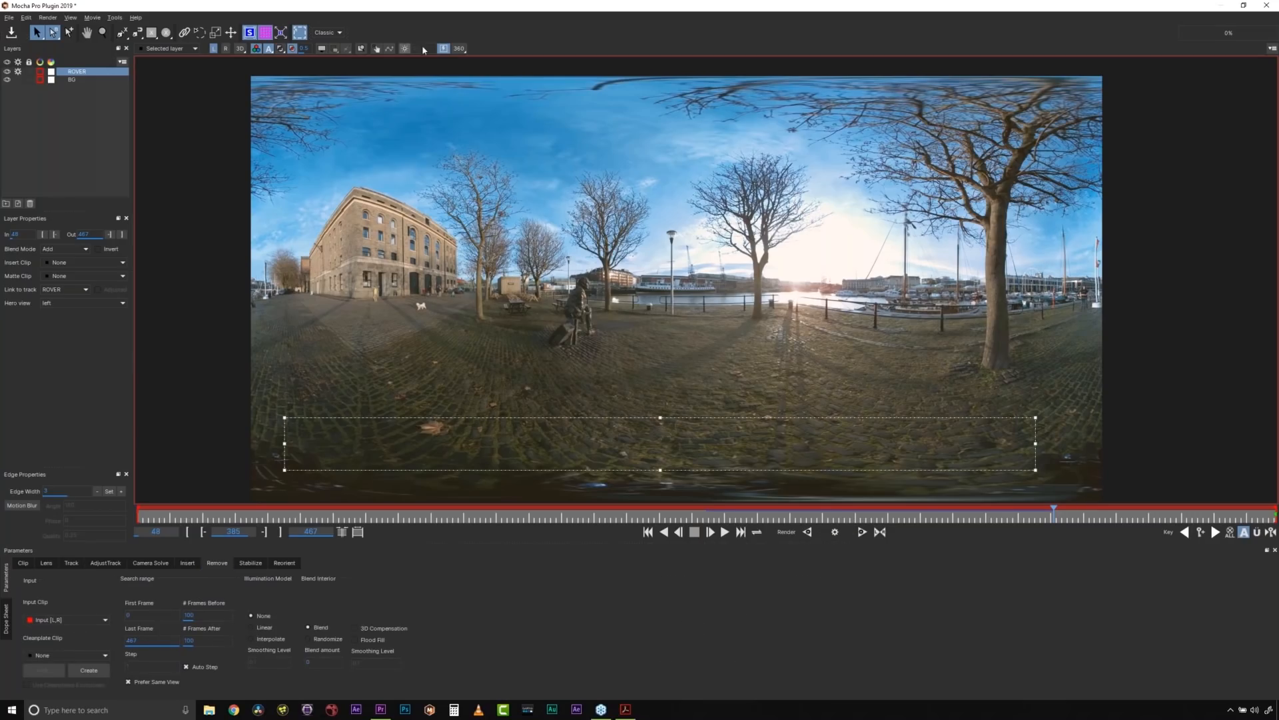
- Return to the 360 view of the rover with the layer outlines shown and the planar grid hidden
click(460, 50)
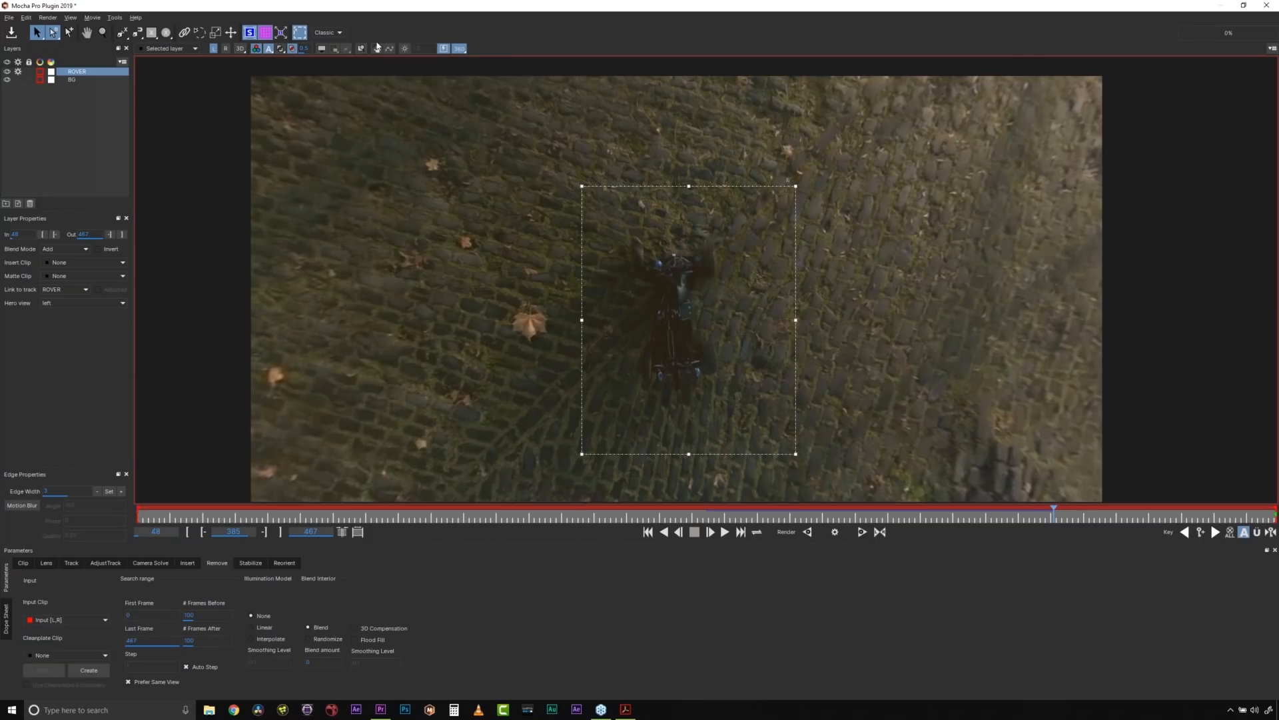
click(321, 50)
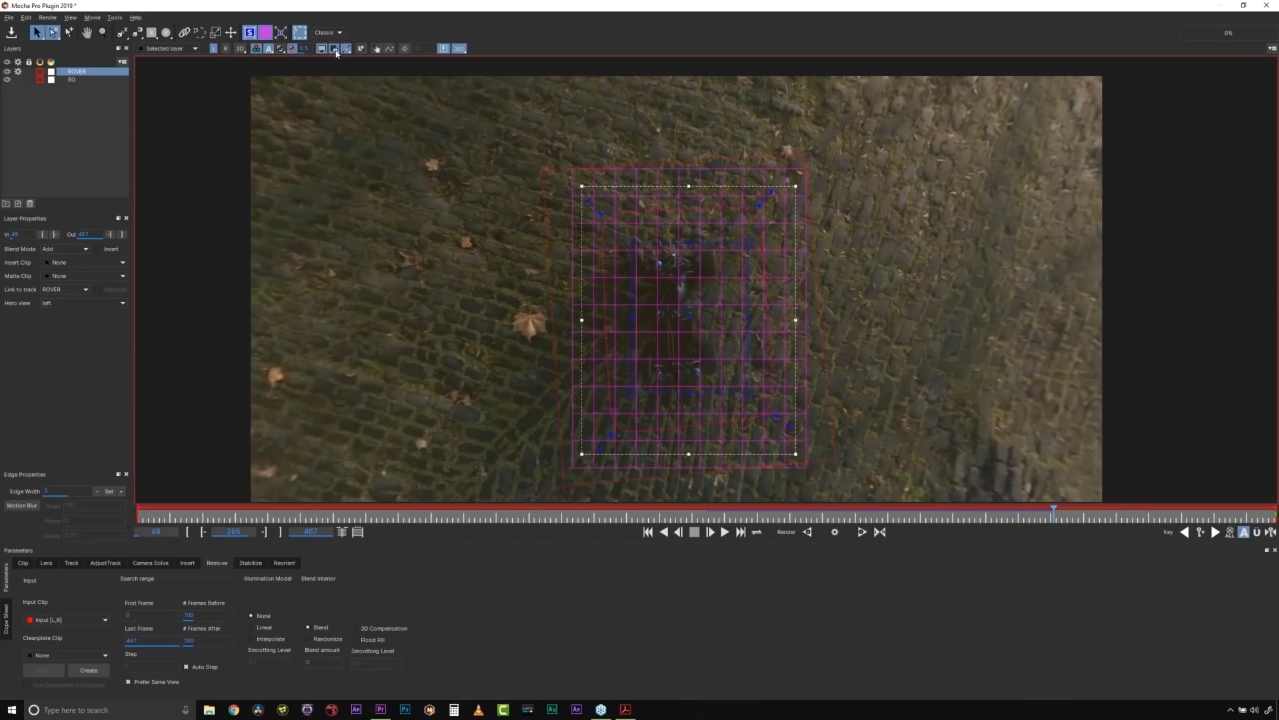
click(265, 34)
click(266, 33)
click(266, 34)
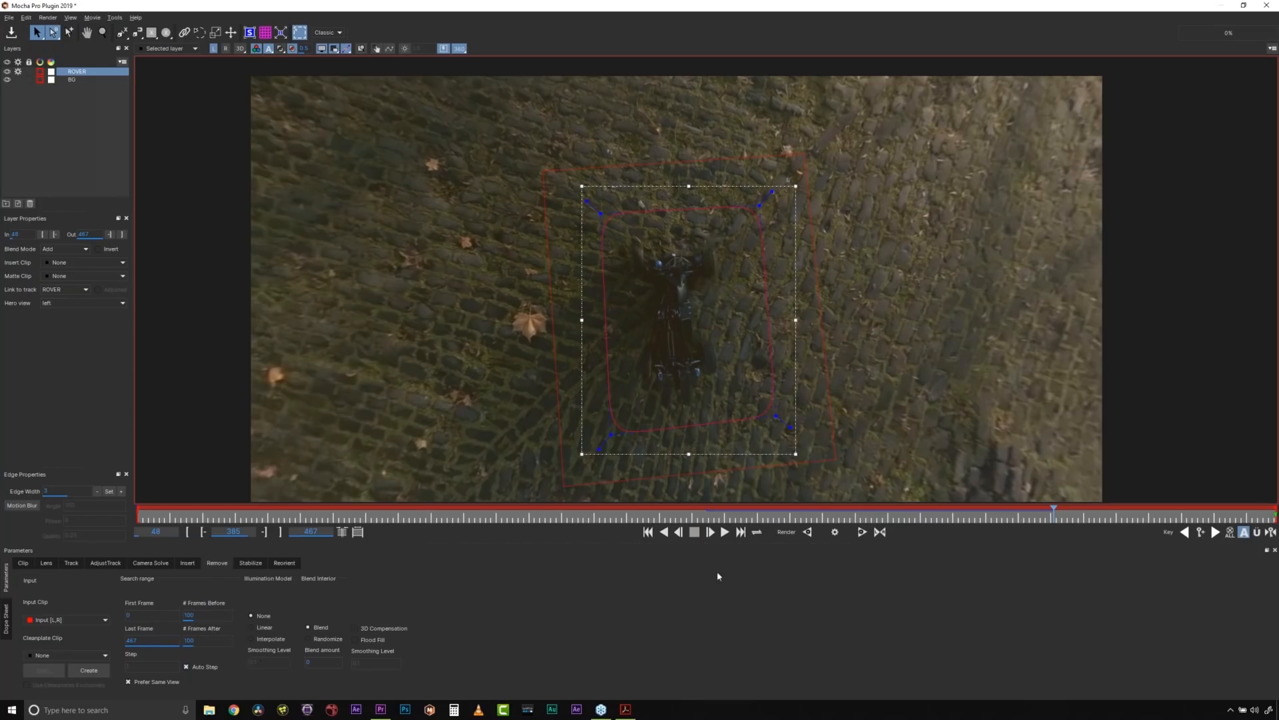
- Render the rover removal at frame 385 and save the result as a TIFF clean plate under the suggested name
click(835, 533)
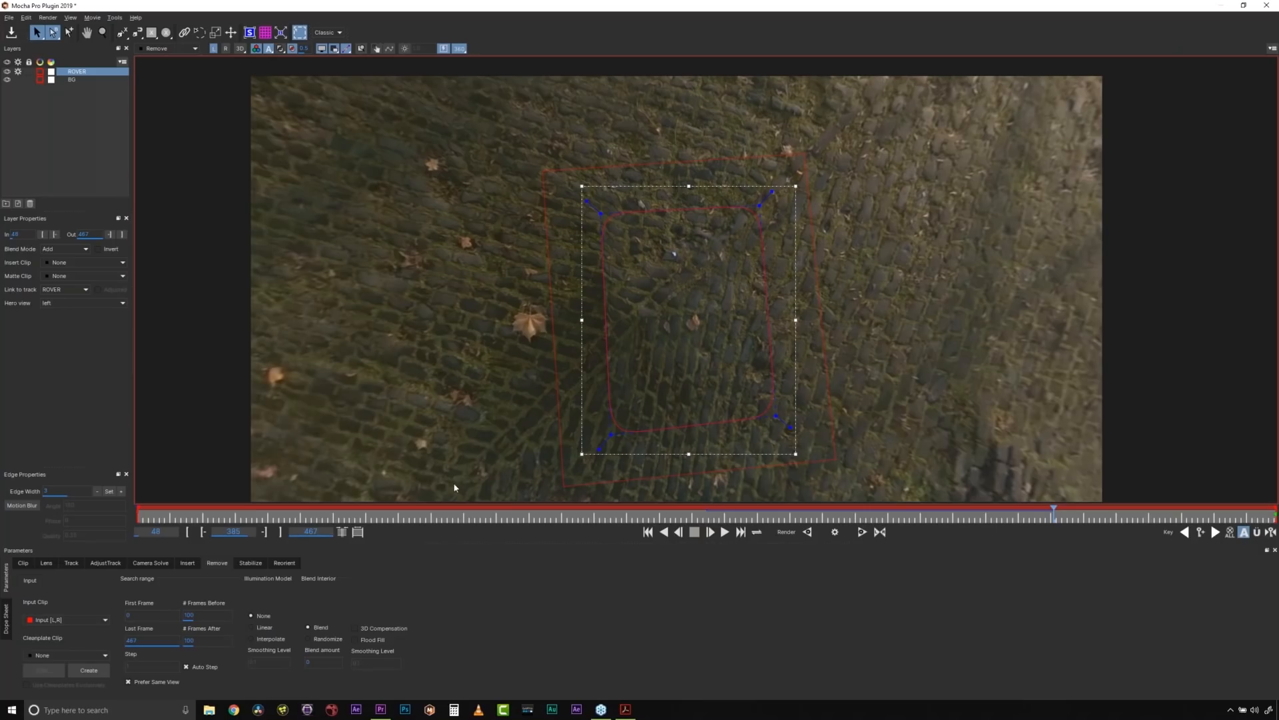
click(90, 671)
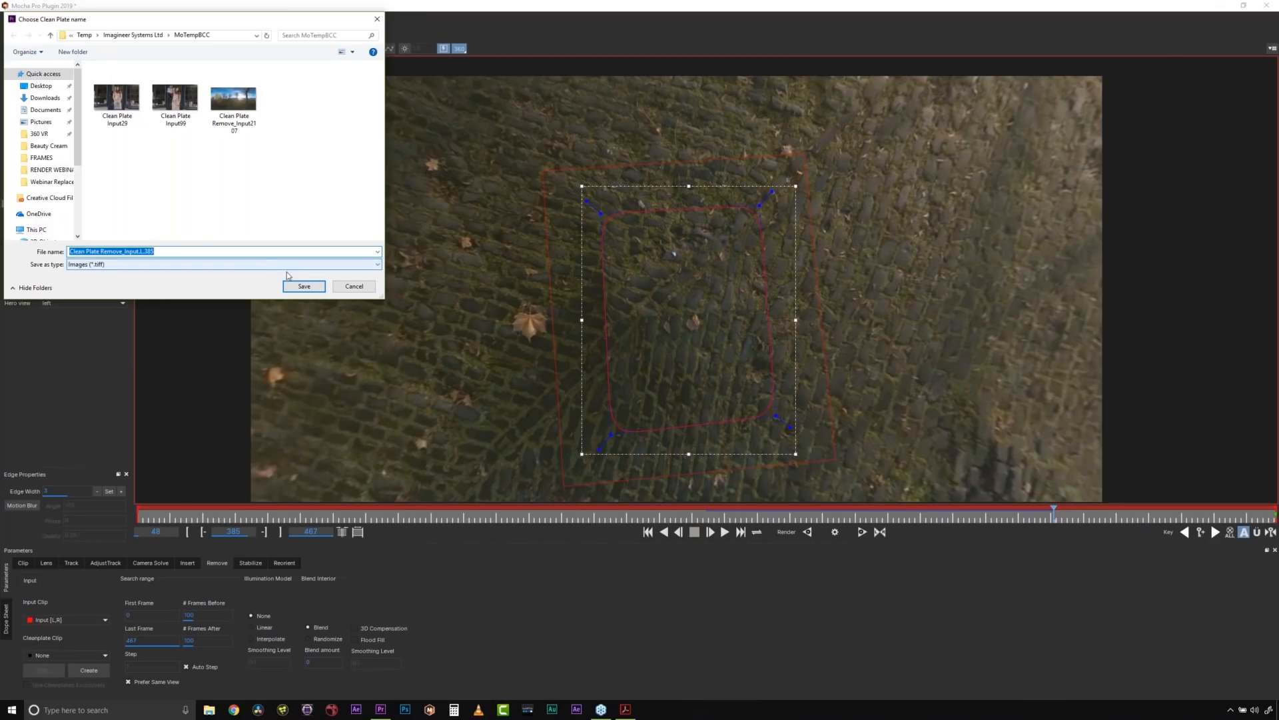
click(302, 287)
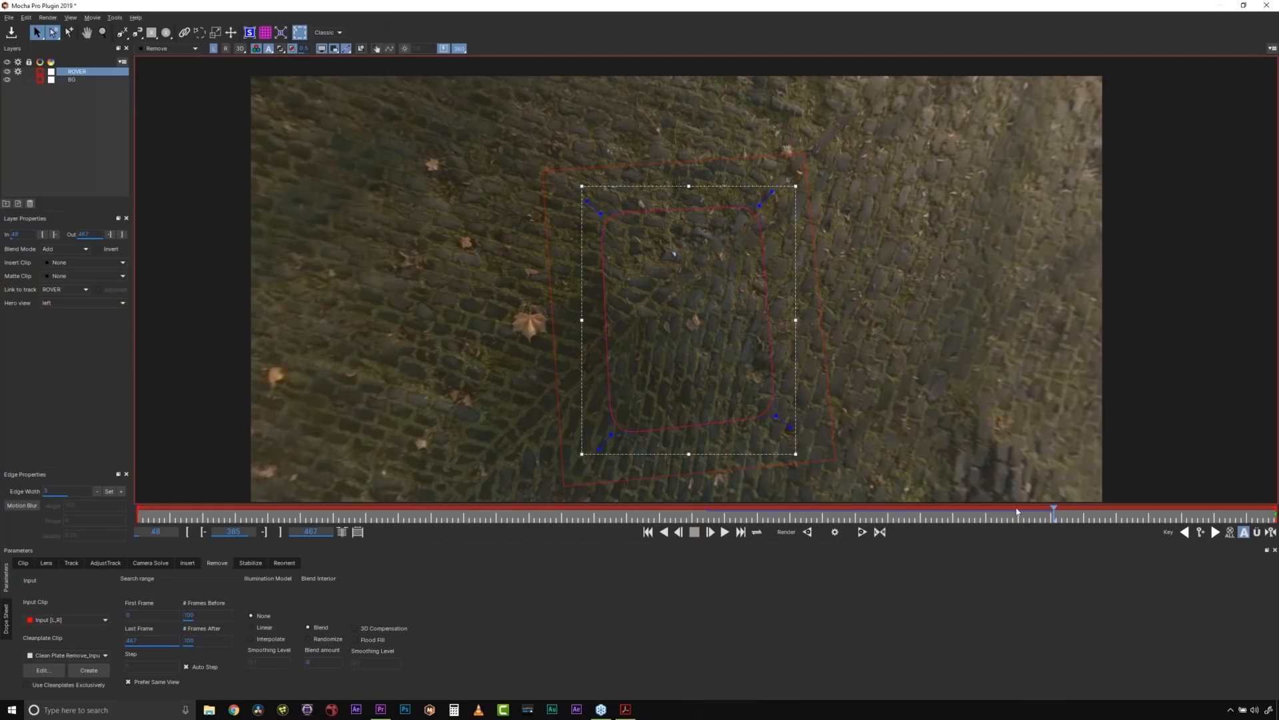
- Render the removal at frame 436 and save that frame as a second clean plate under the suggested name
drag(1053, 517, 1193, 520)
click(835, 532)
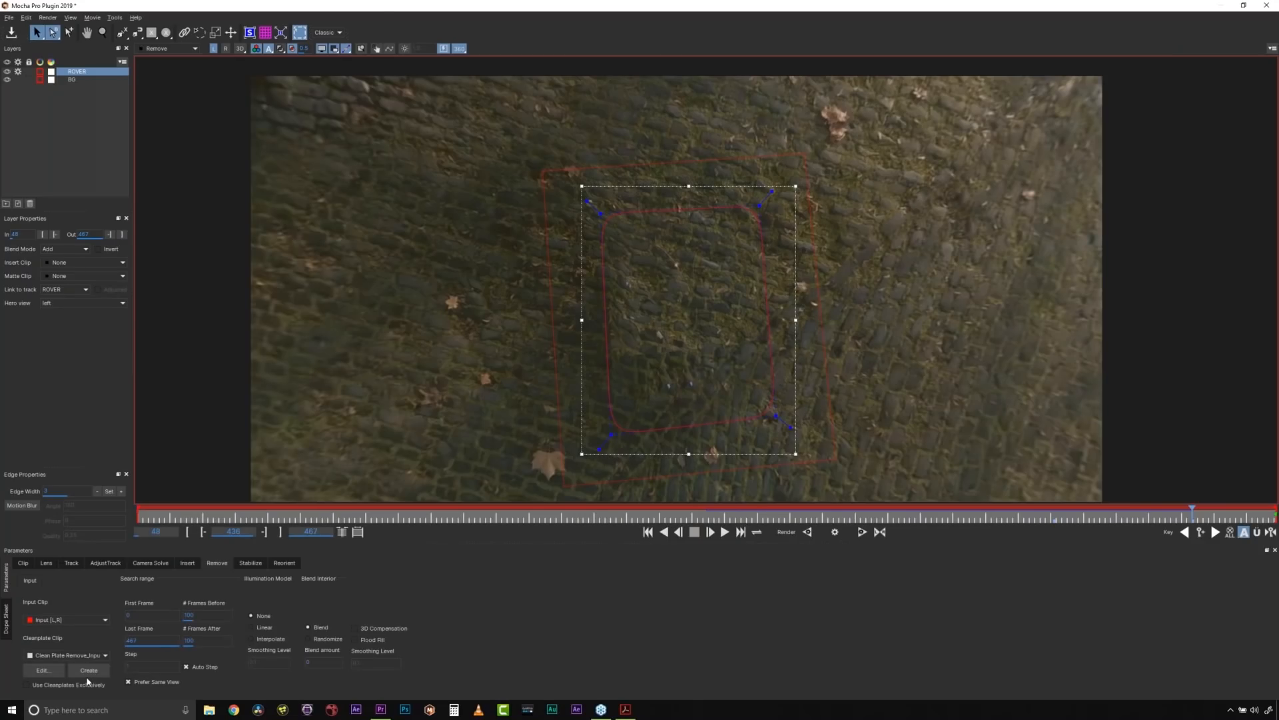
click(89, 670)
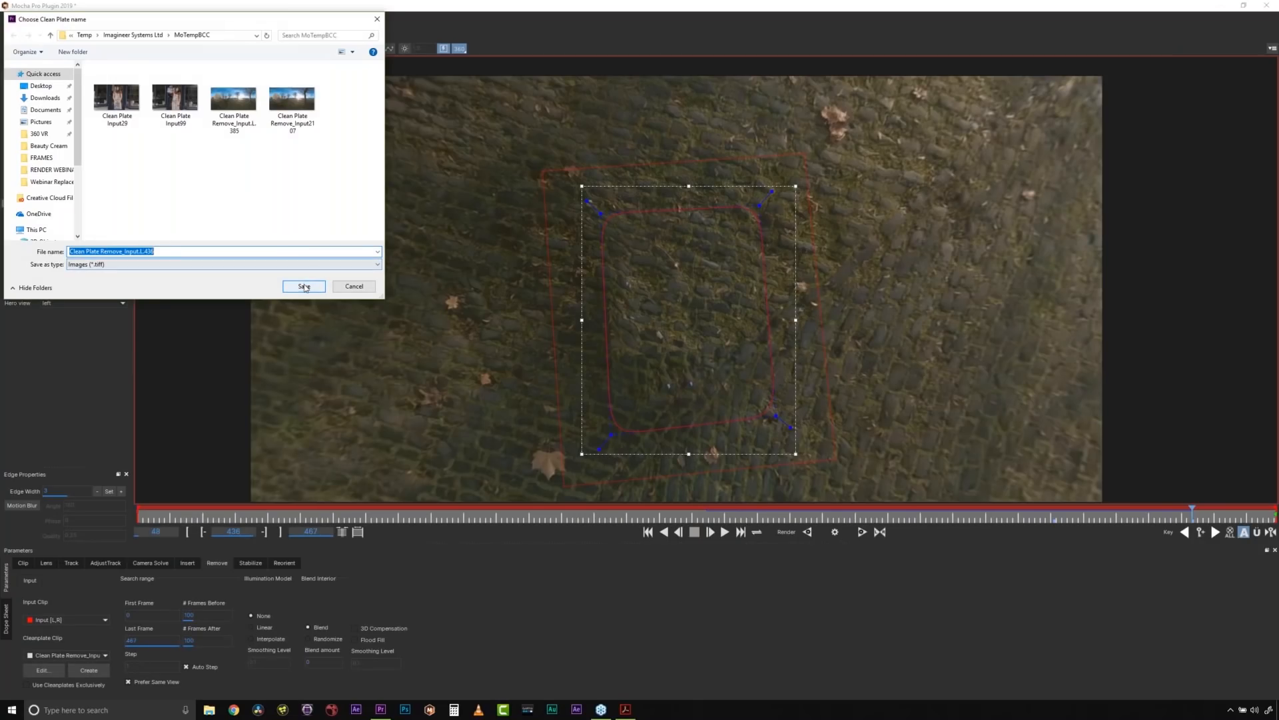
click(304, 287)
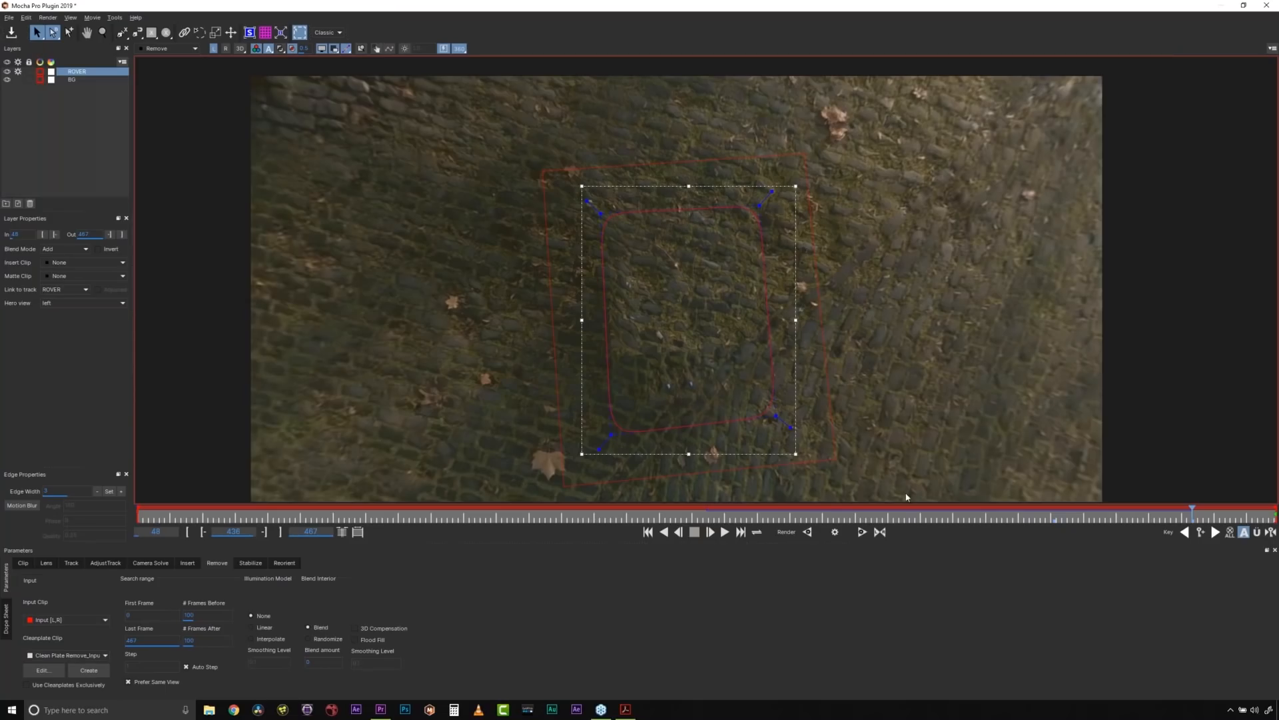
- Render the removal at frame 353 and save that frame as a third clean plate under the suggested name
click(967, 516)
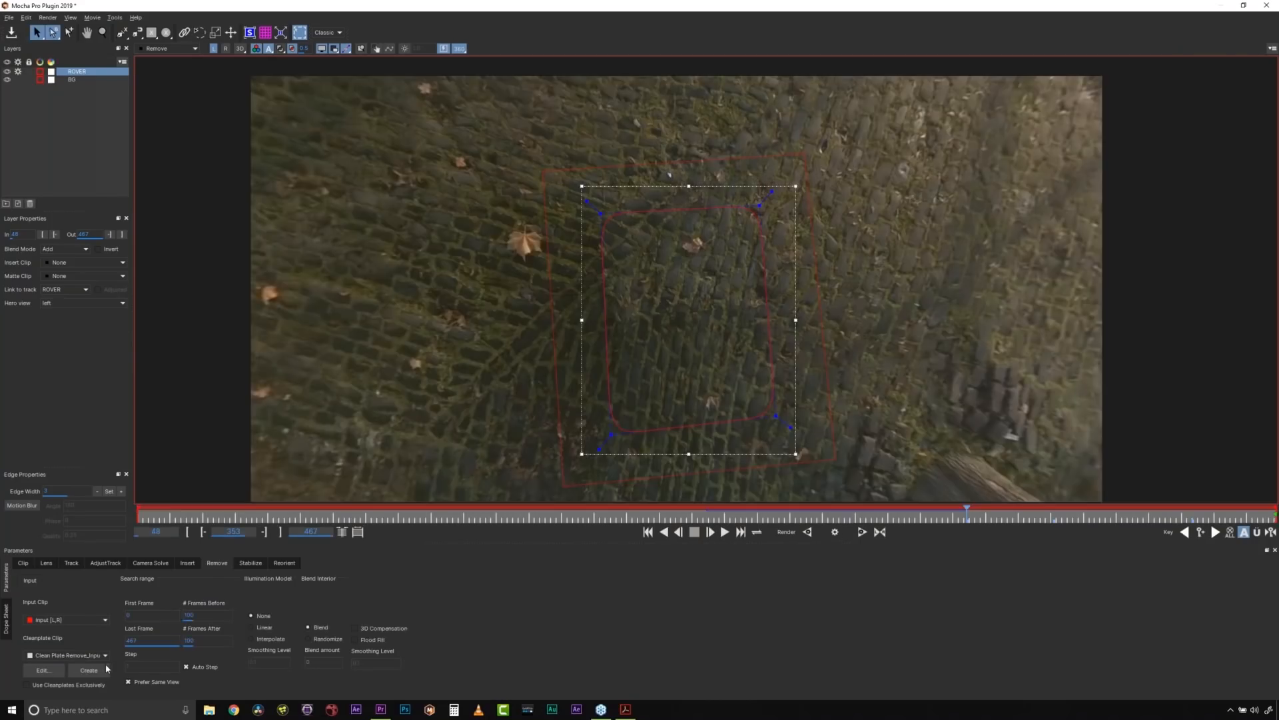
click(102, 668)
click(303, 286)
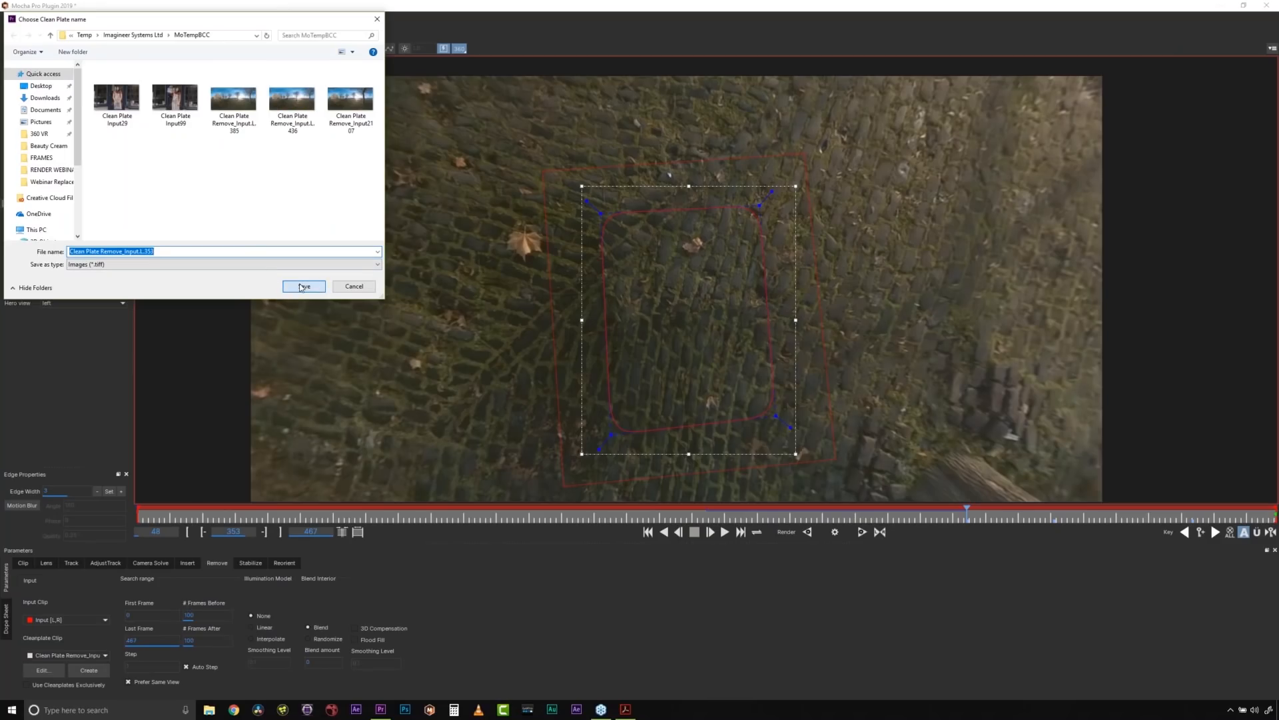
- Review the list of clean plates with their frame numbers in the enlarged Cleanplates dialog, and accept it
click(44, 671)
drag(643, 228, 430, 128)
drag(572, 372, 630, 435)
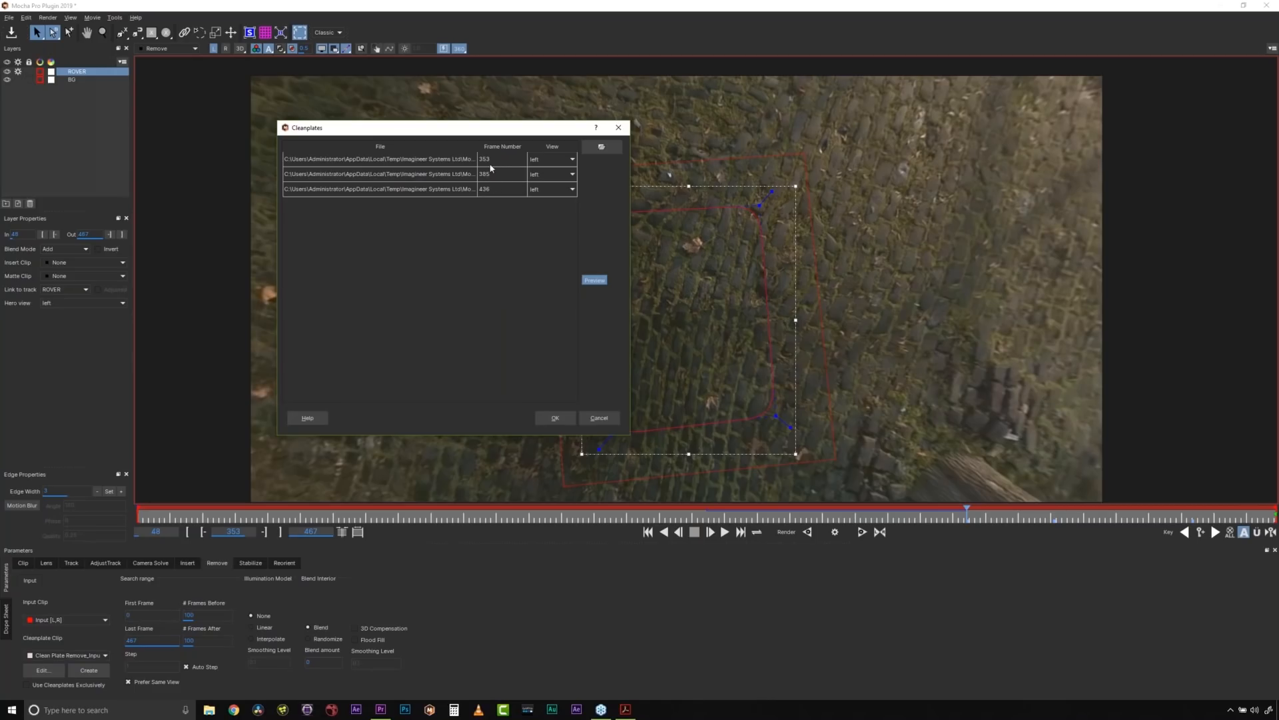
click(550, 424)
- Render the rover removal forward from frame 353 using the Linear illumination model and the clean plates exclusively
click(252, 627)
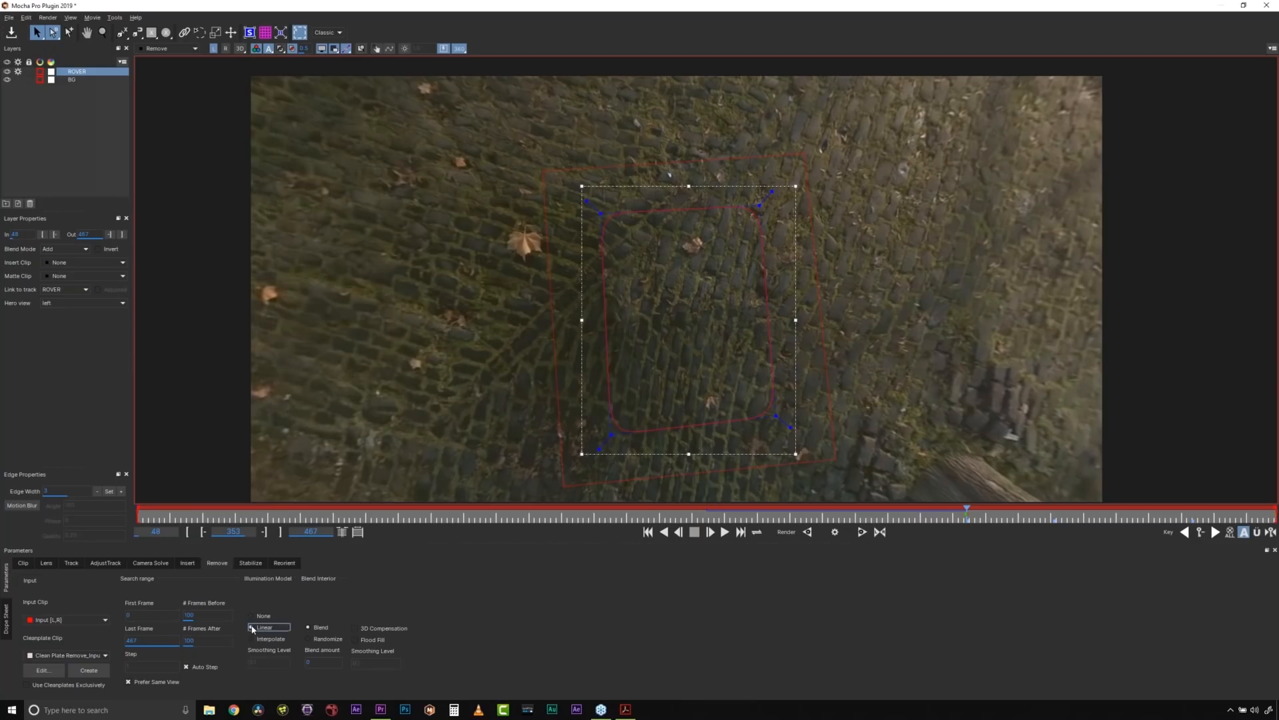
click(26, 684)
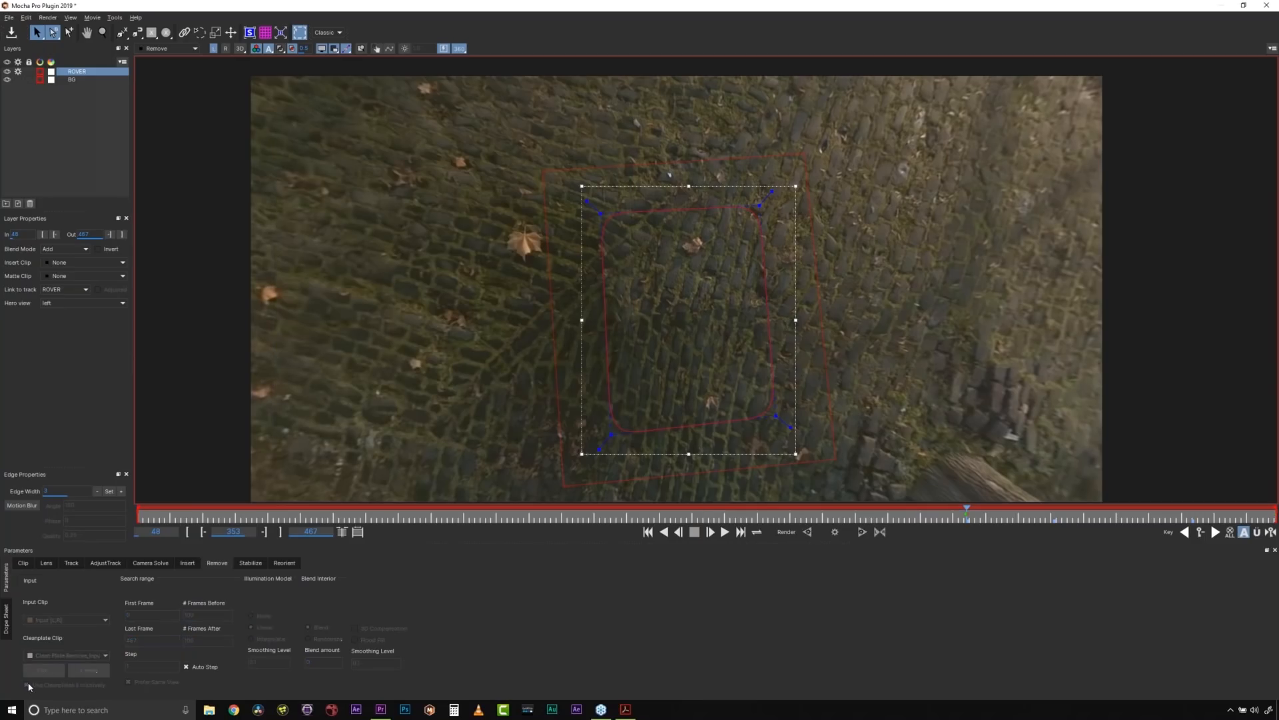
click(834, 532)
click(834, 532)
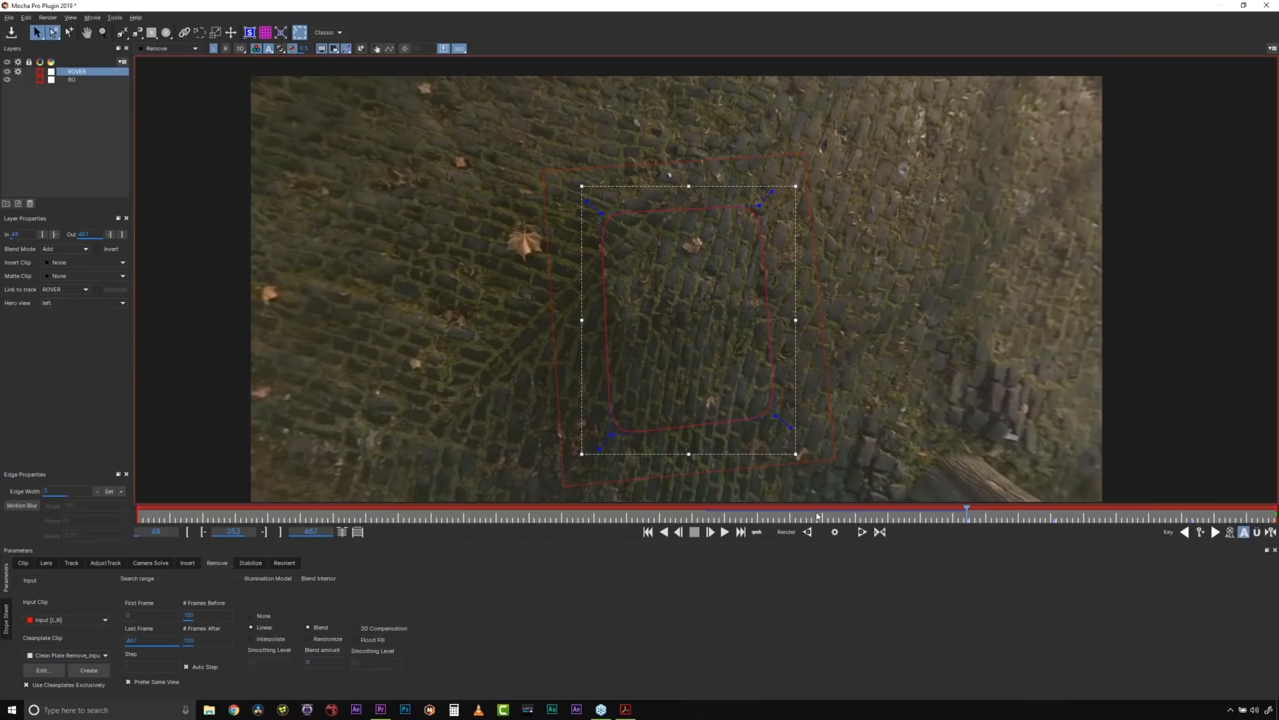
click(862, 532)
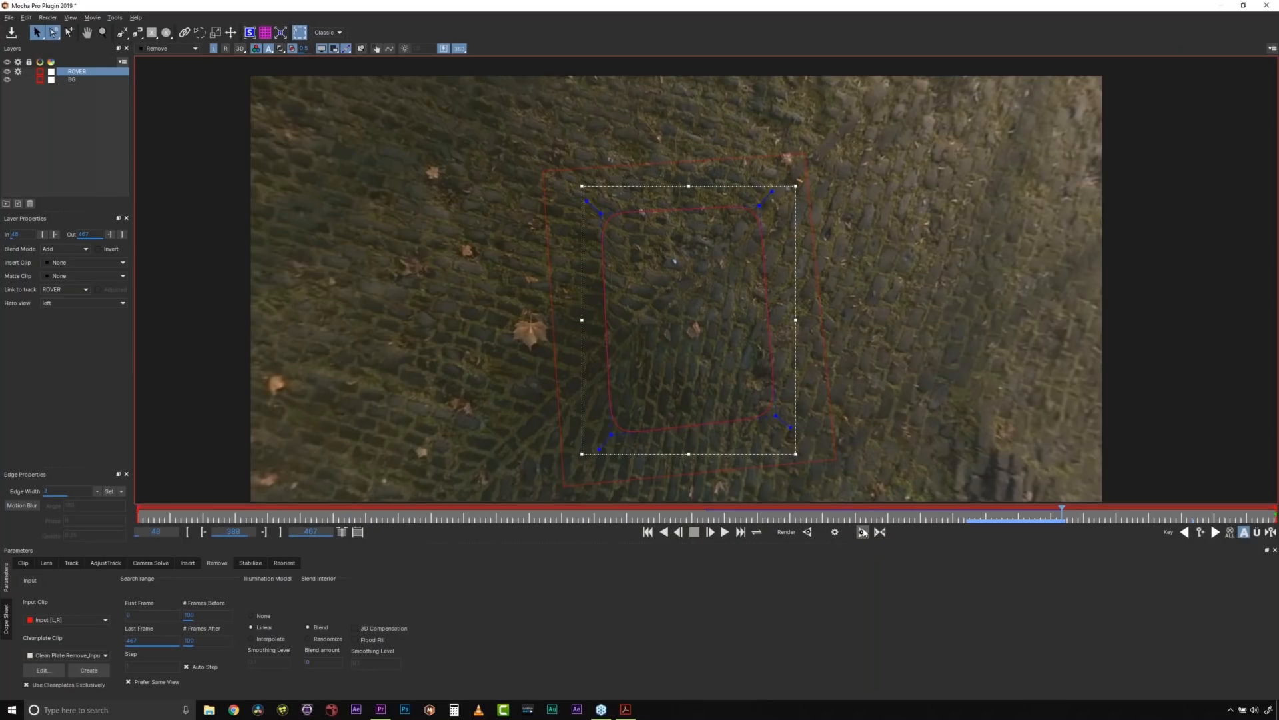
click(863, 532)
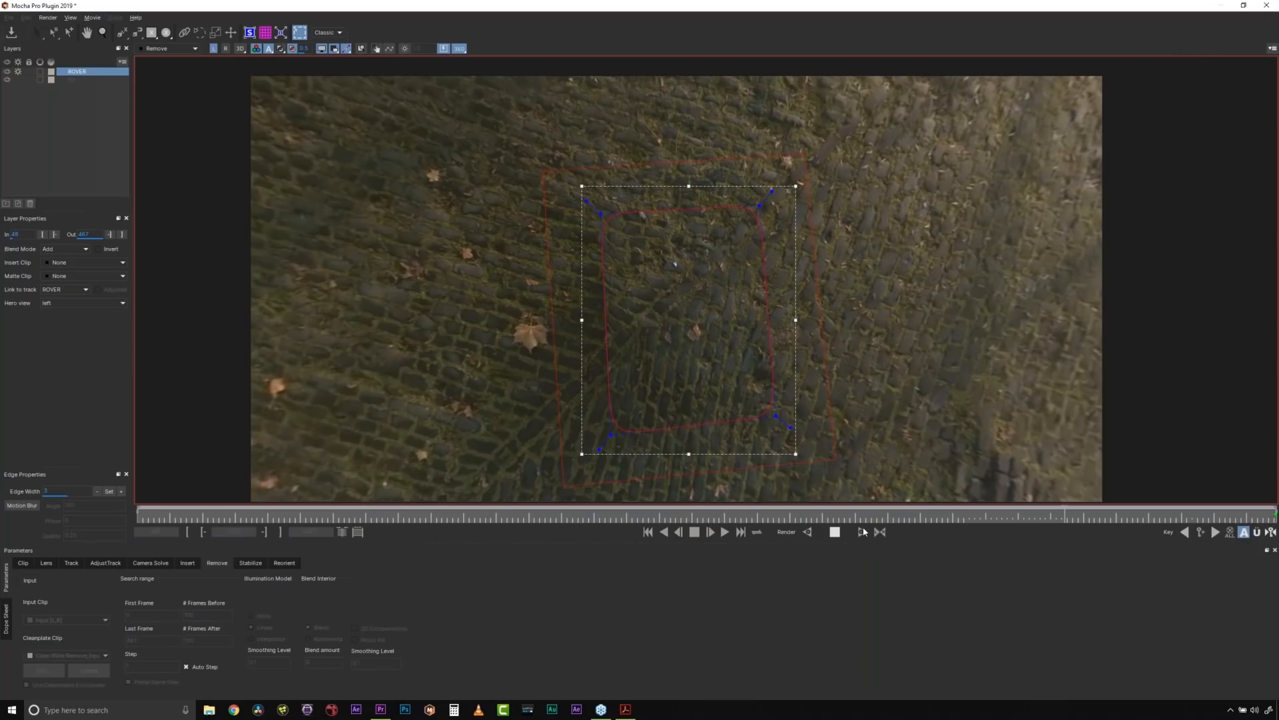
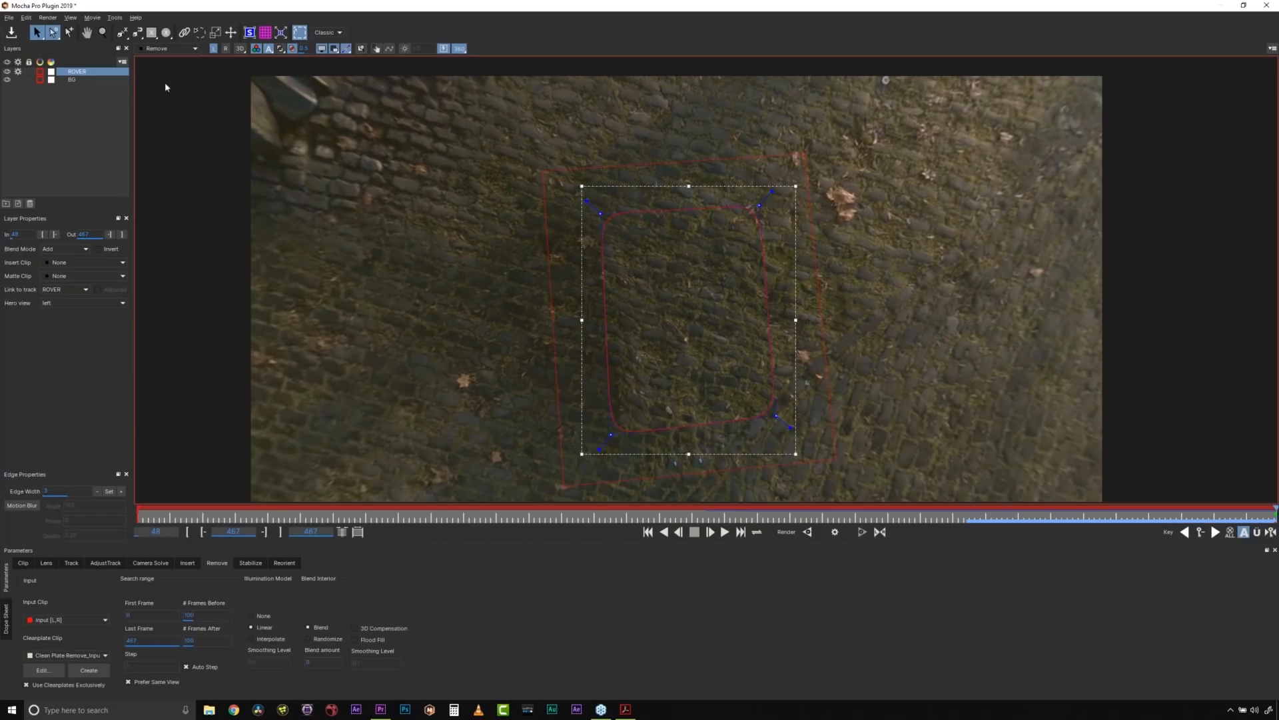
- Save the Mocha project with the rendered rover removal
click(9, 17)
click(30, 52)
- Check the remove module's clean plate list and its option to add or relink frames from disk, and cancel the Cleanplates dialog
click(59, 671)
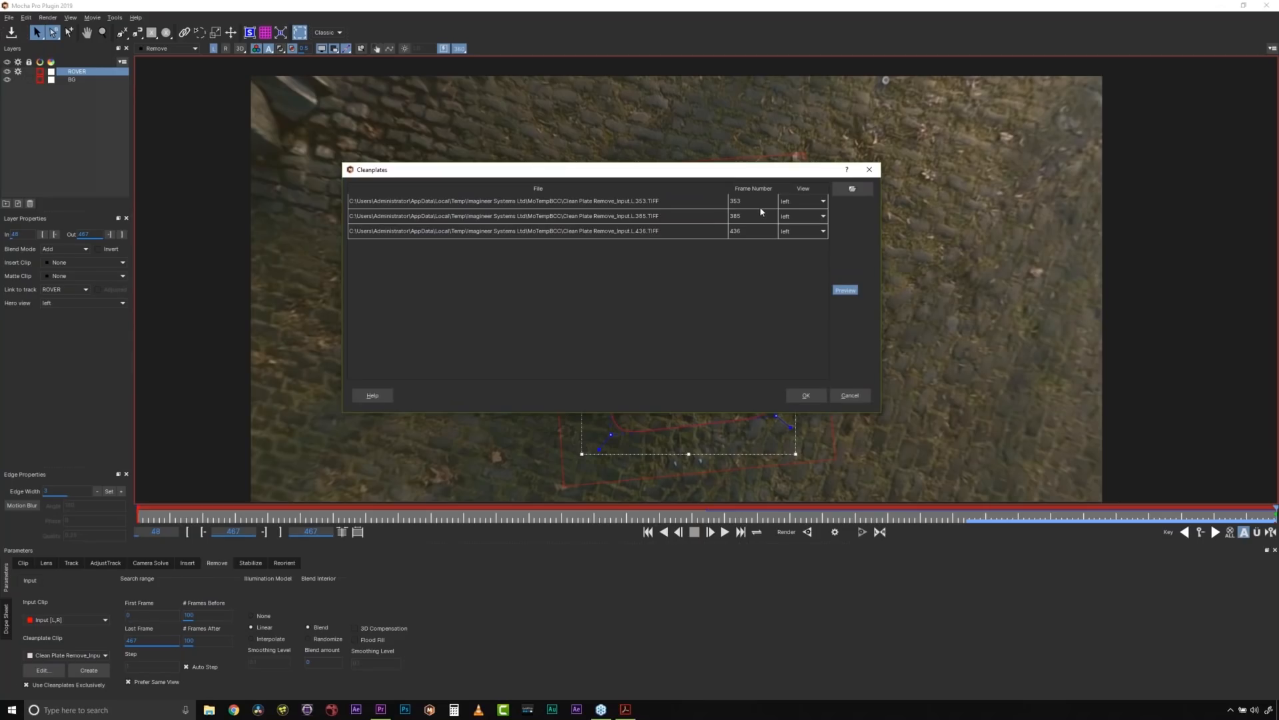
click(853, 190)
click(696, 452)
click(577, 709)
click(1210, 568)
click(850, 396)
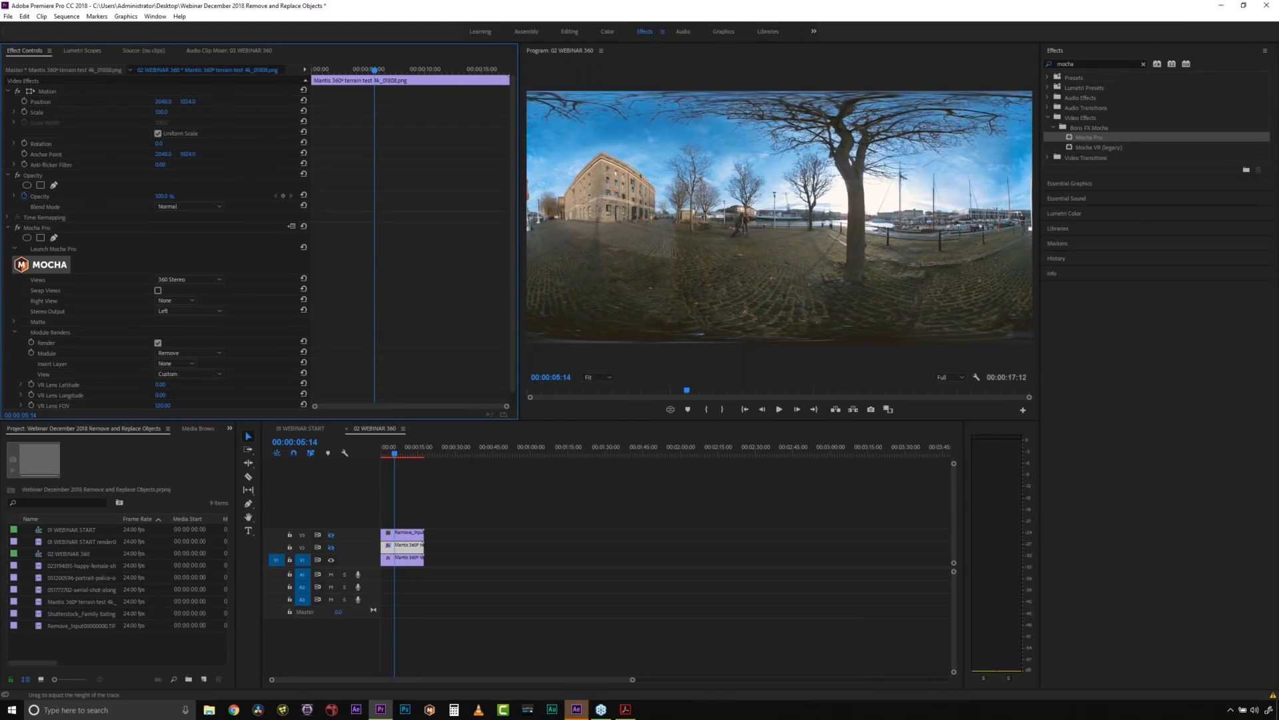
- In Premiere Pro, show the Mocha Pro module render settings of the clip on V1 and move the playhead to 00:00:13:14
click(409, 565)
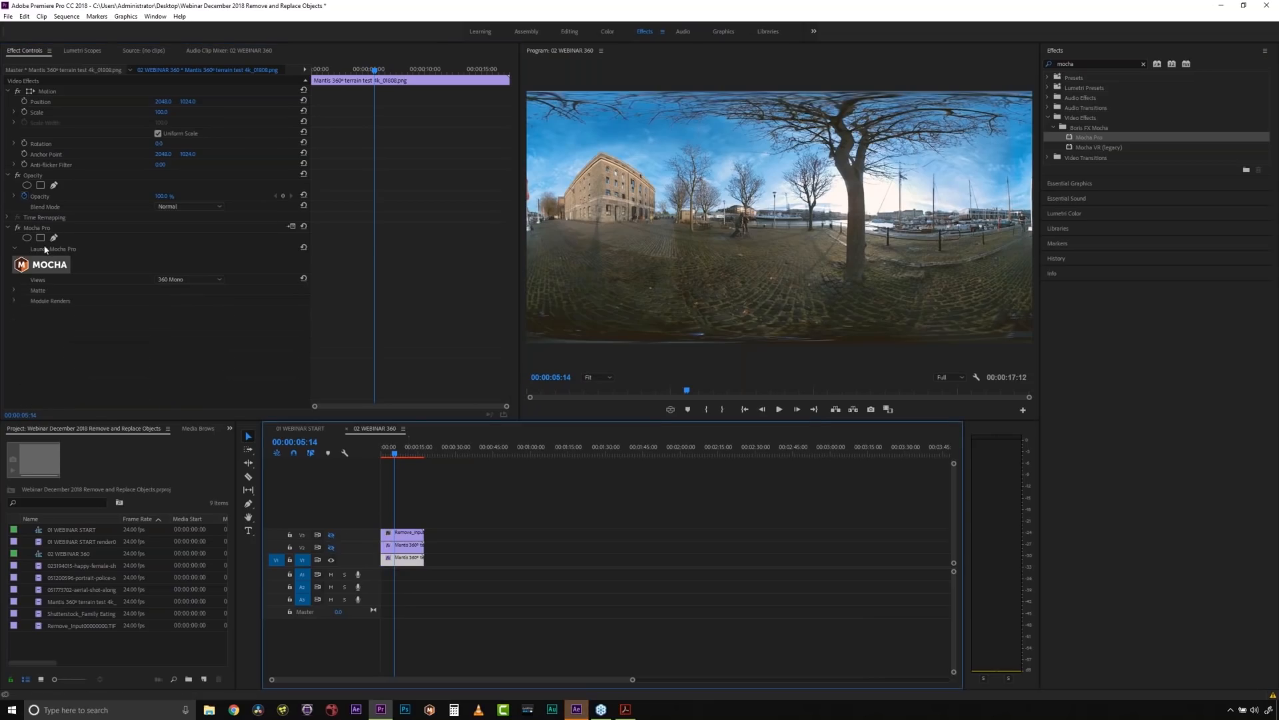
click(15, 300)
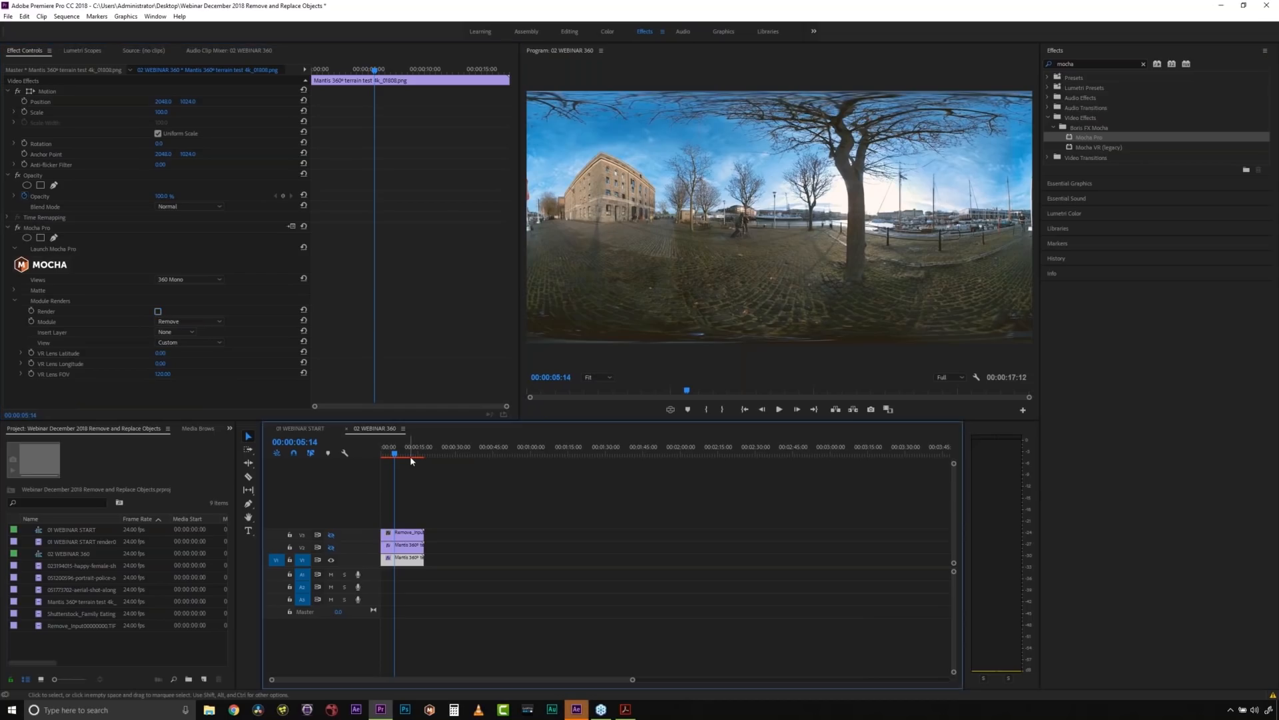
drag(409, 456, 415, 455)
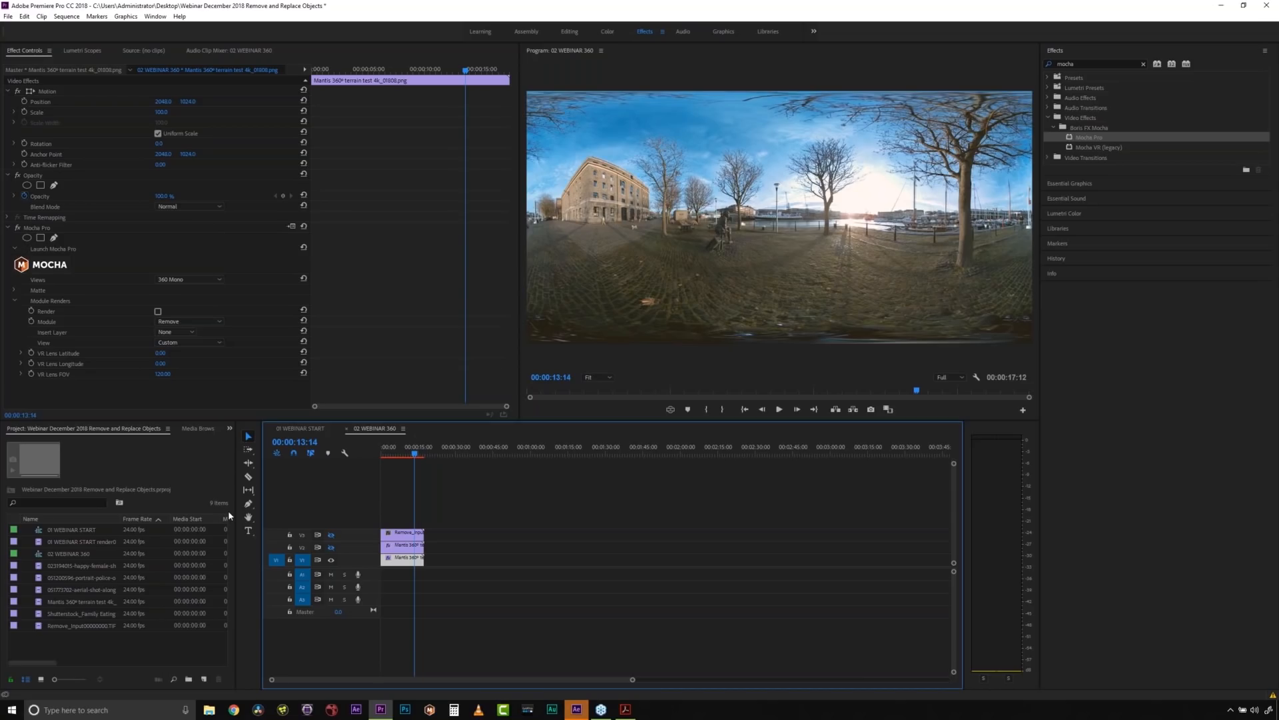
- Open the BorisFX Application Manager, review the product licensing overview, and minimize the window
mouse_move(601, 709)
click(123, 710)
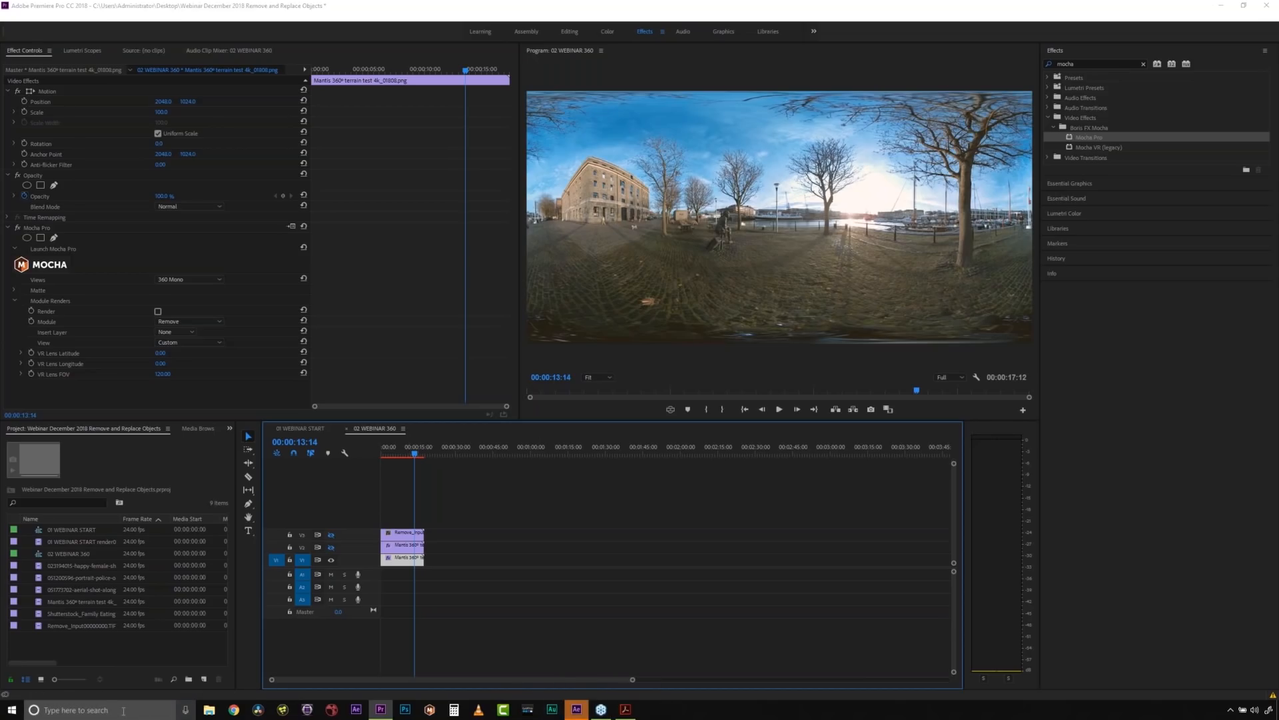
click(110, 432)
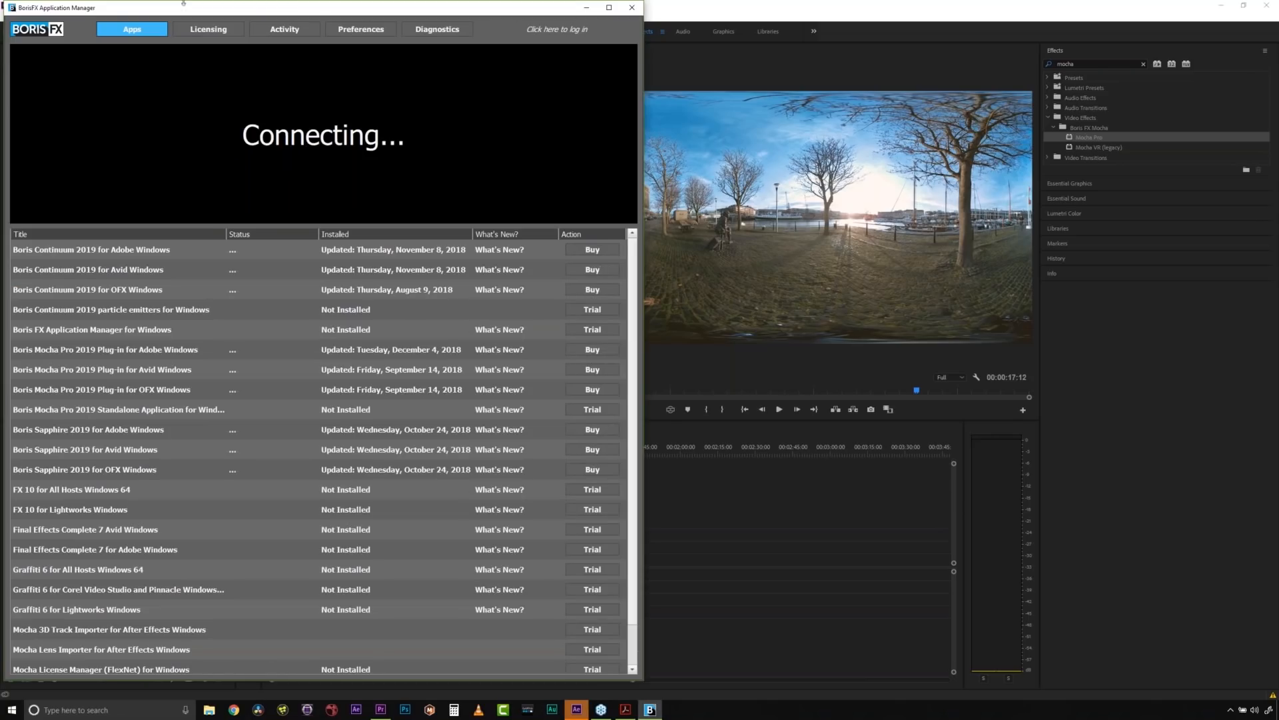
click(198, 27)
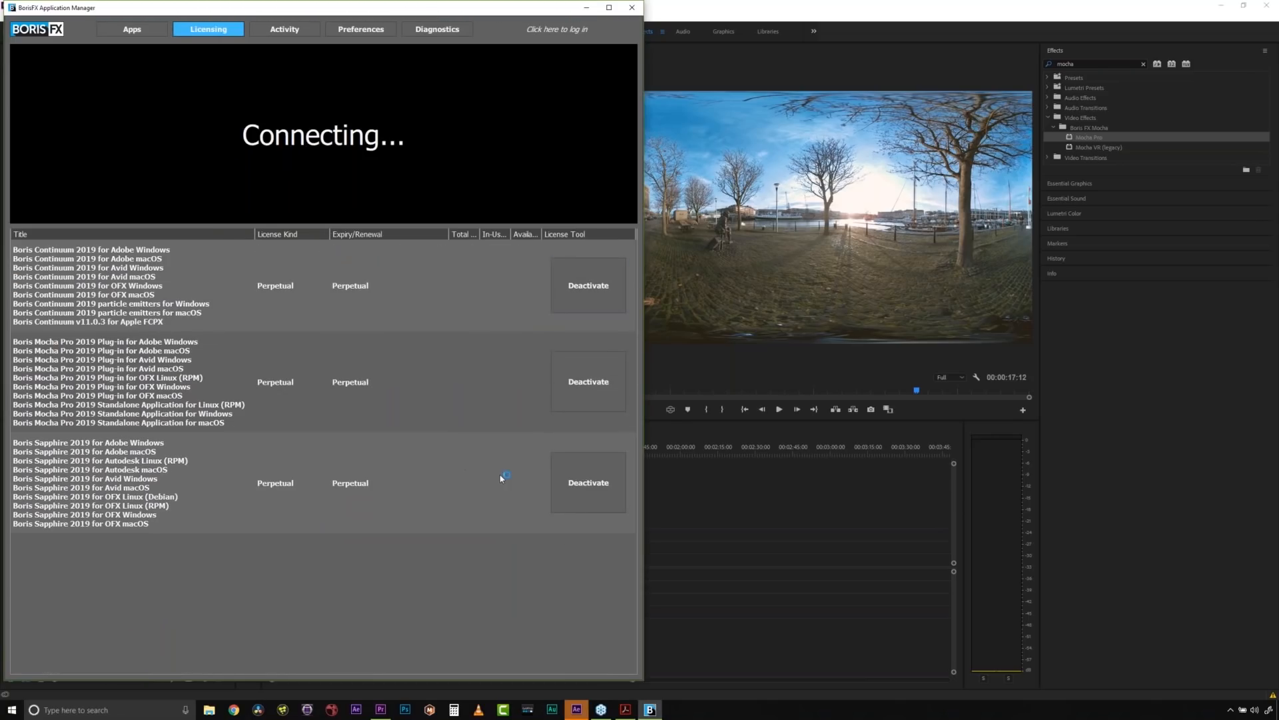
click(585, 8)
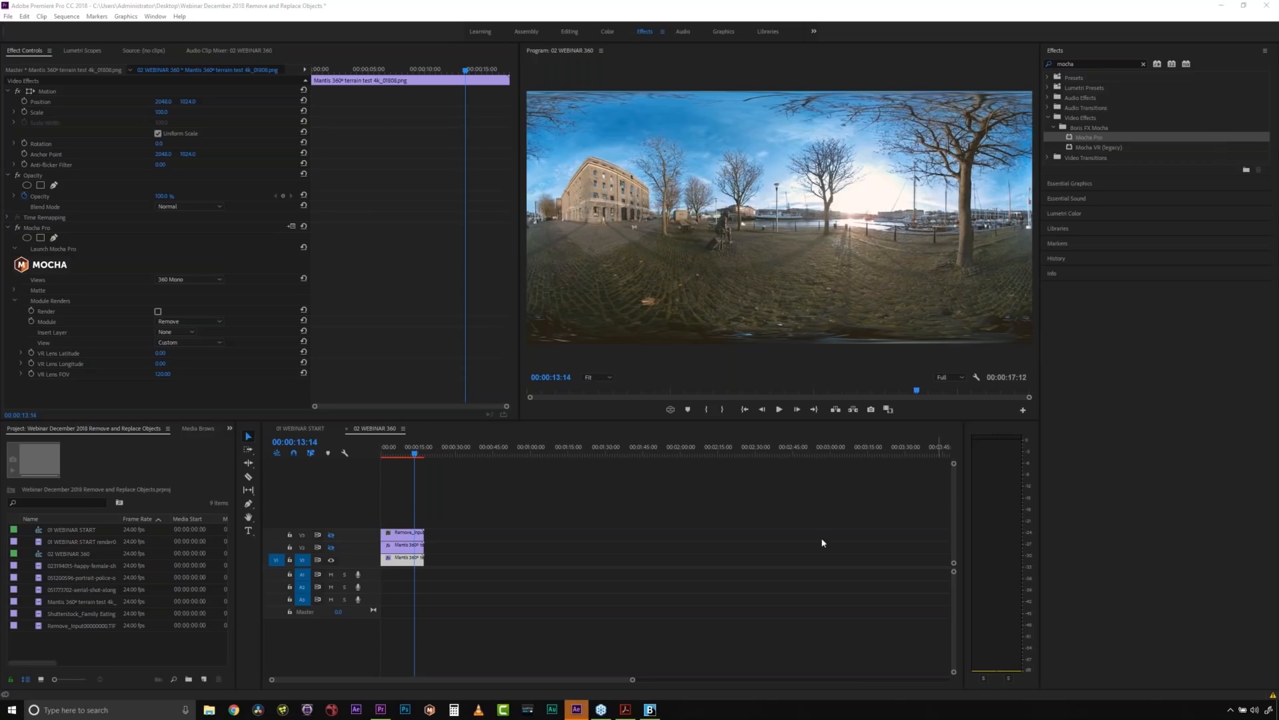
- Switch to Adobe Acrobat, show the discount offer page of Webinar_PreShow_DEC2018.pdf, and point out its coupon code
click(626, 710)
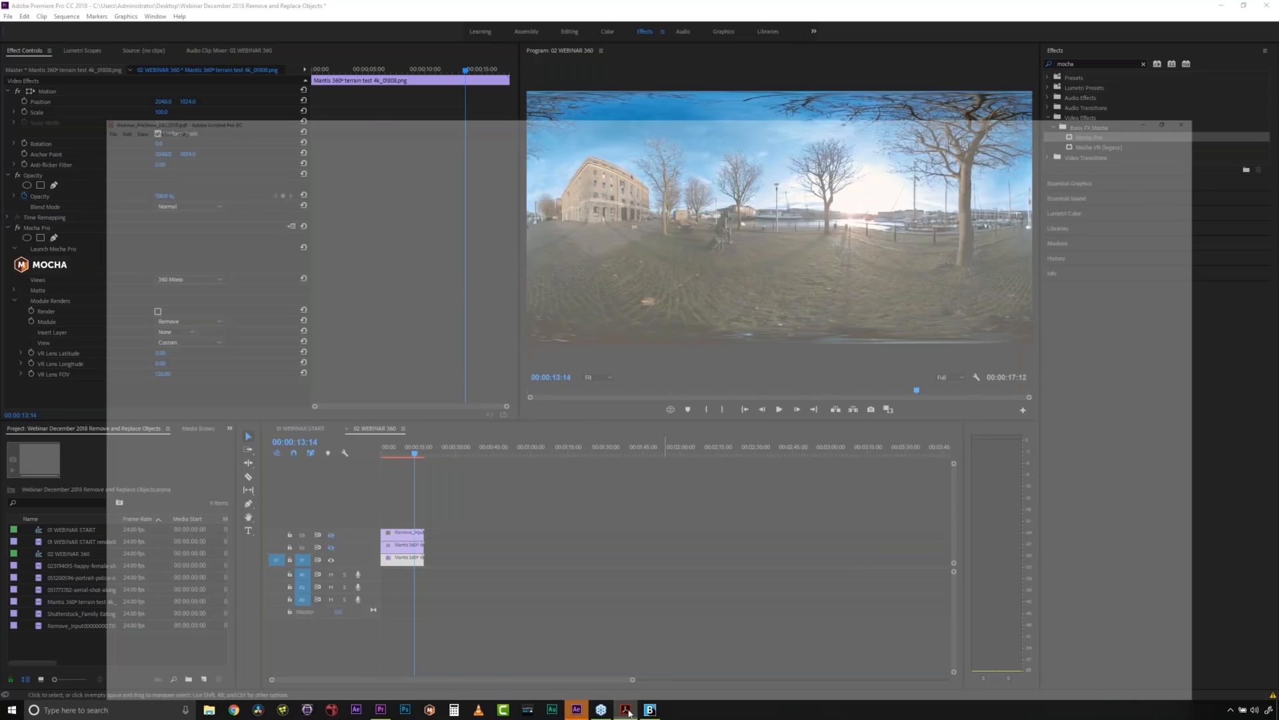
key(Left)
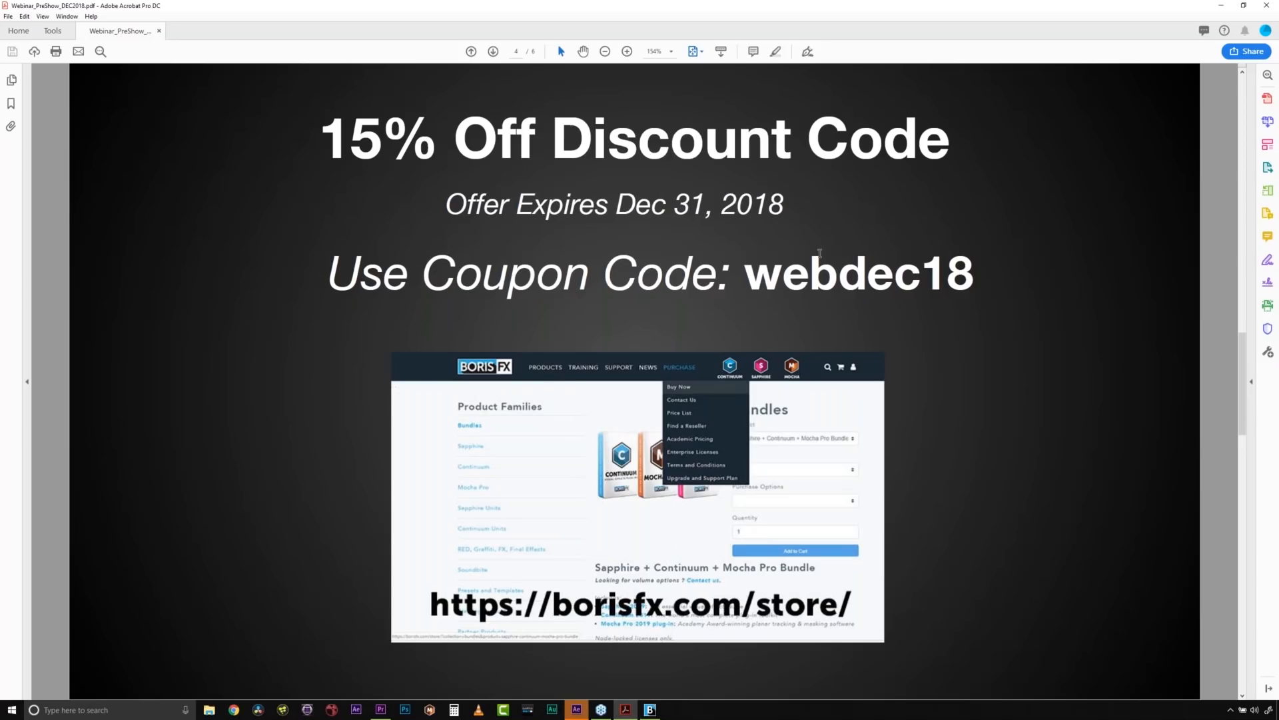
drag(743, 274, 991, 274)
click(990, 273)
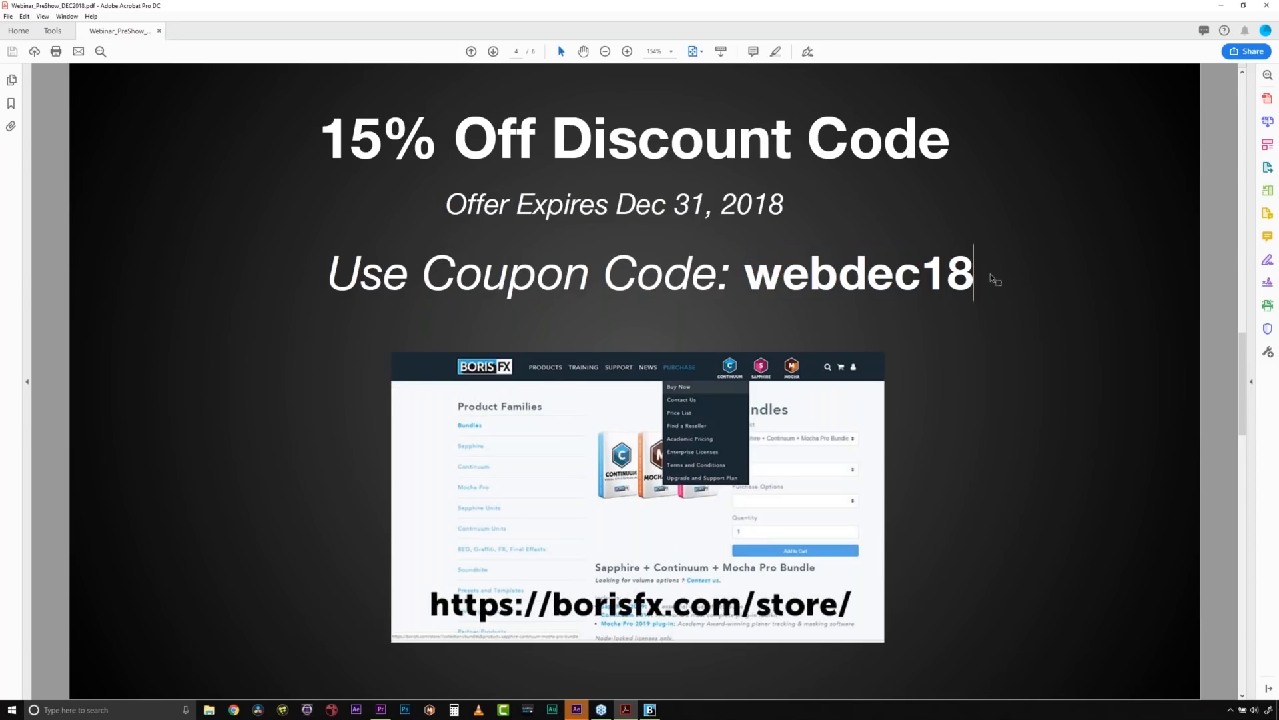